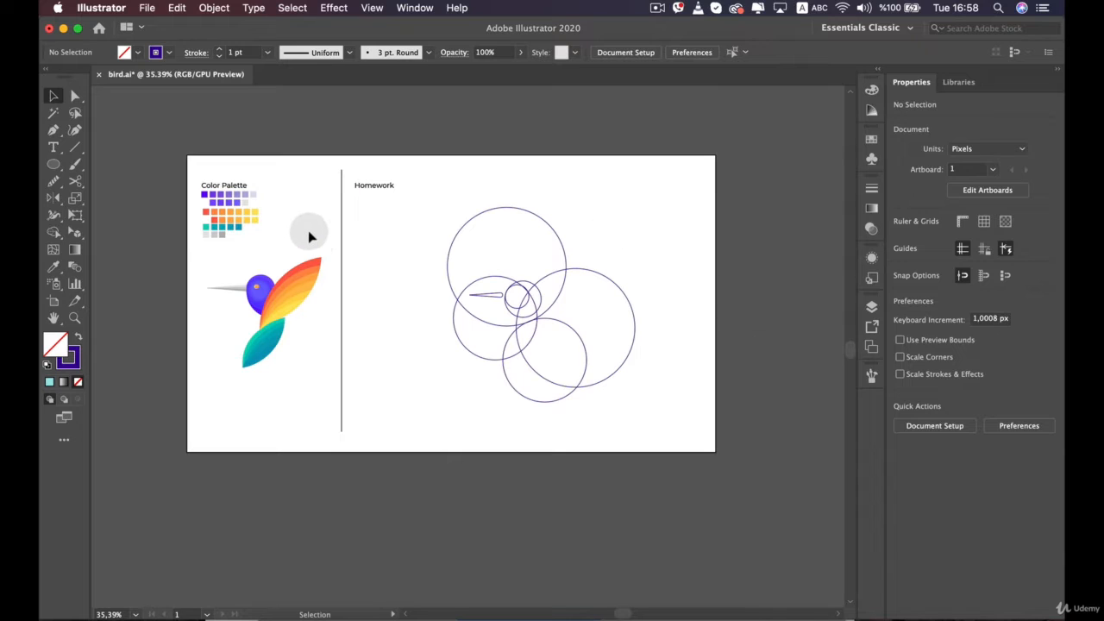
# Examine the finished hummingbird sample, the color palette and the circle construction on the Homework side
pyautogui.scroll(10, 256, 339)
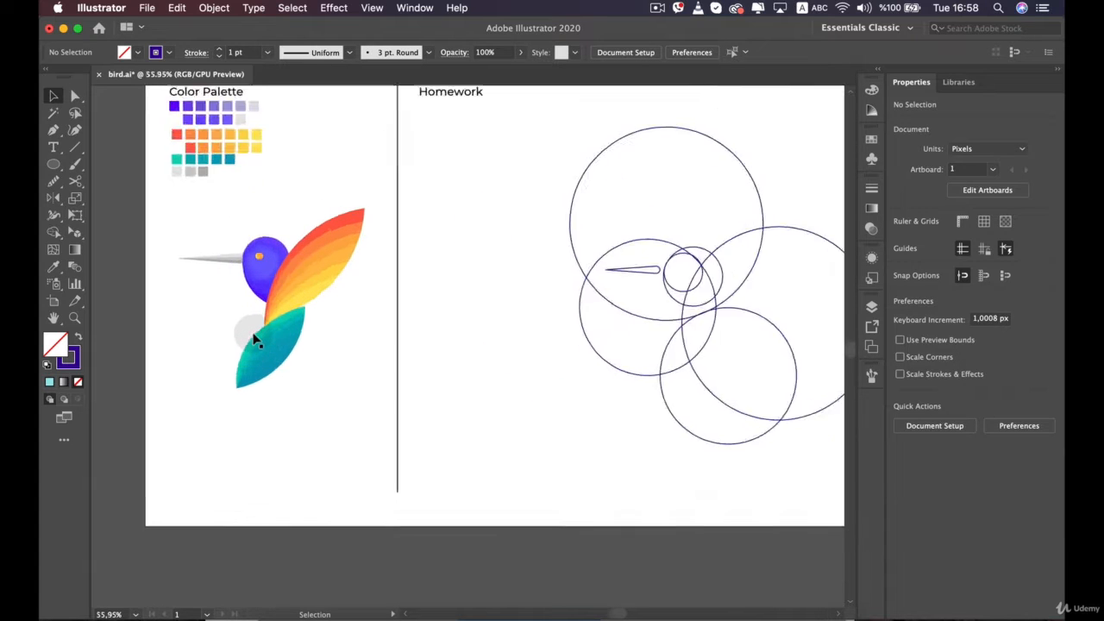
pyautogui.moveTo(285, 309); pyautogui.dragTo(377, 395)
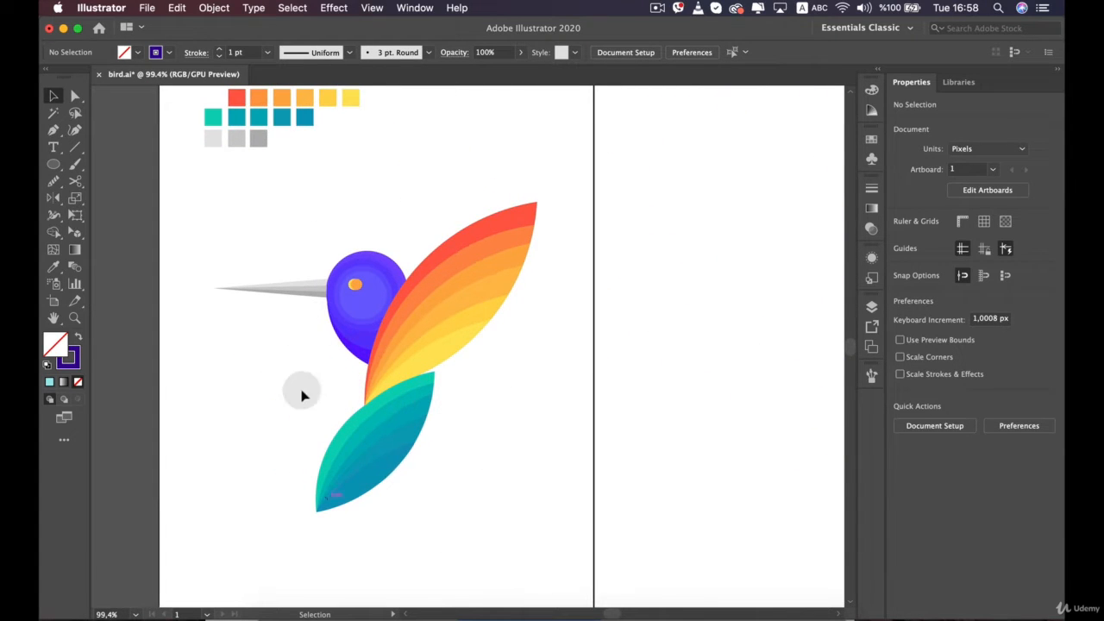
pyautogui.scroll(-1, 316, 319)
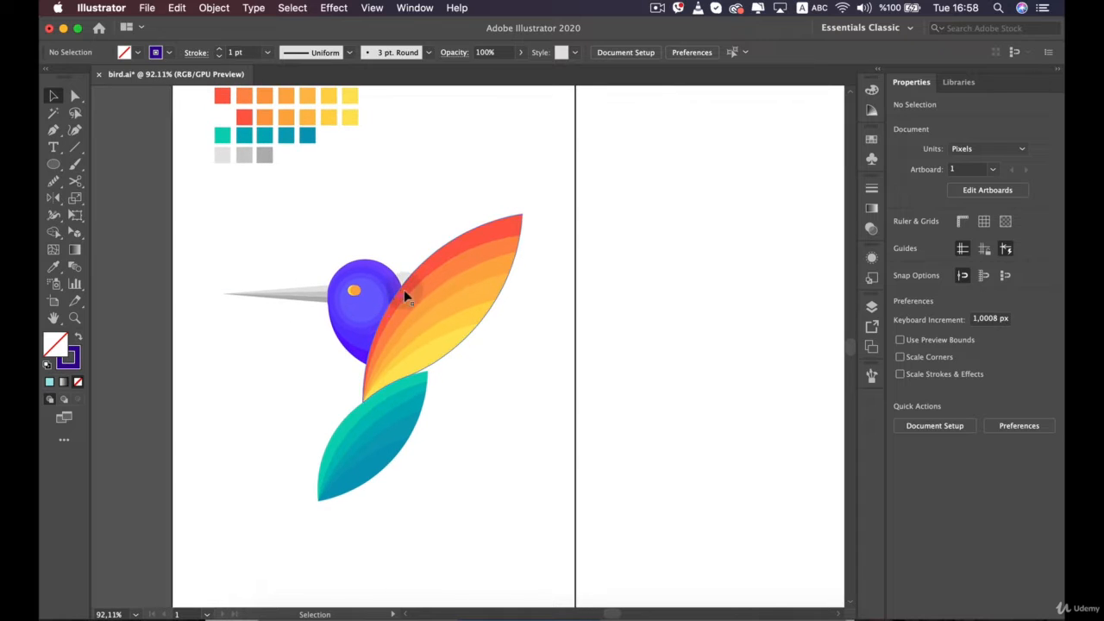
pyautogui.moveTo(316, 189); pyautogui.dragTo(306, 284)
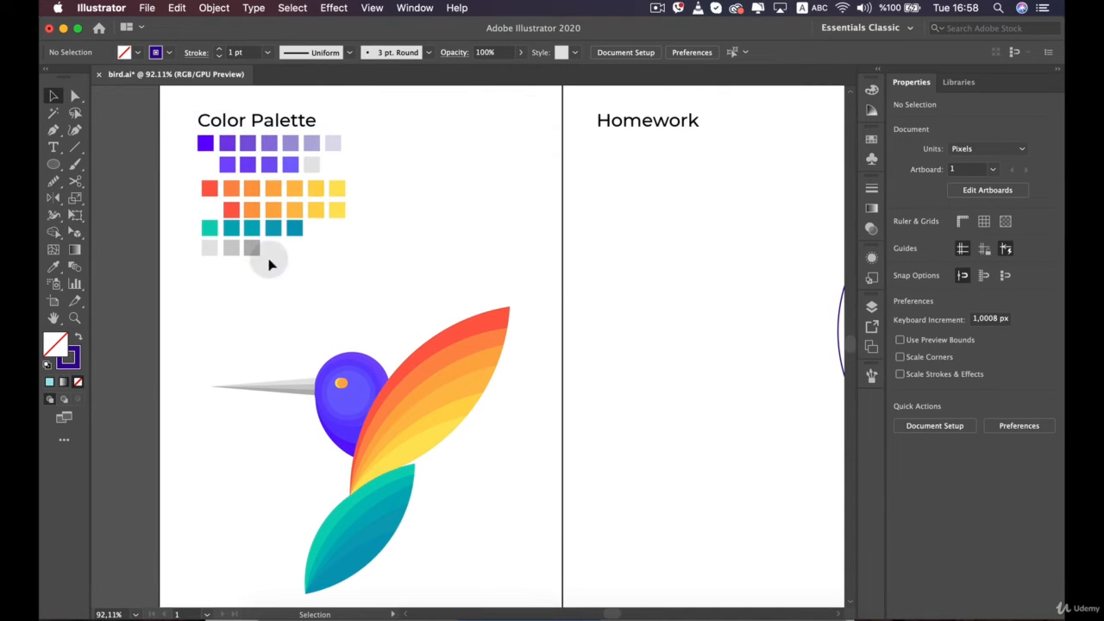
pyautogui.click(1036, 54)
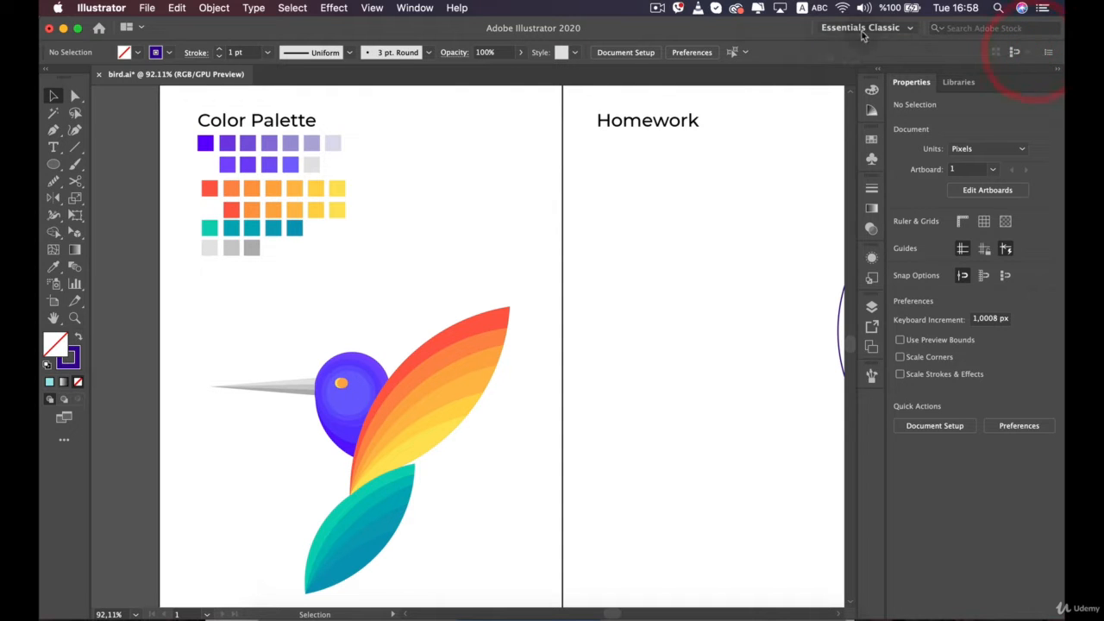
pyautogui.scroll(-3, 569, 233)
pyautogui.moveTo(687, 231); pyautogui.dragTo(364, 229)
pyautogui.moveTo(595, 252); pyautogui.dragTo(451, 195)
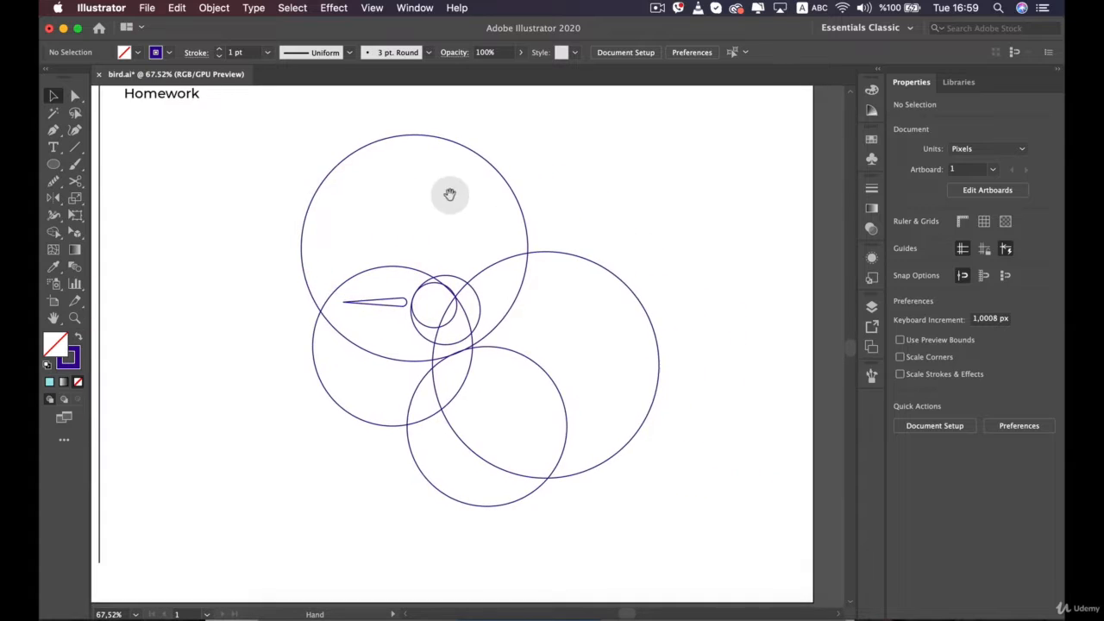
# Select all the Homework outlines and merge the regions of the lower leaf-shaped tail with the Shape Builder tool
pyautogui.scroll(-3, 492, 230)
pyautogui.moveTo(505, 240); pyautogui.dragTo(715, 444)
pyautogui.scroll(1, 557, 280)
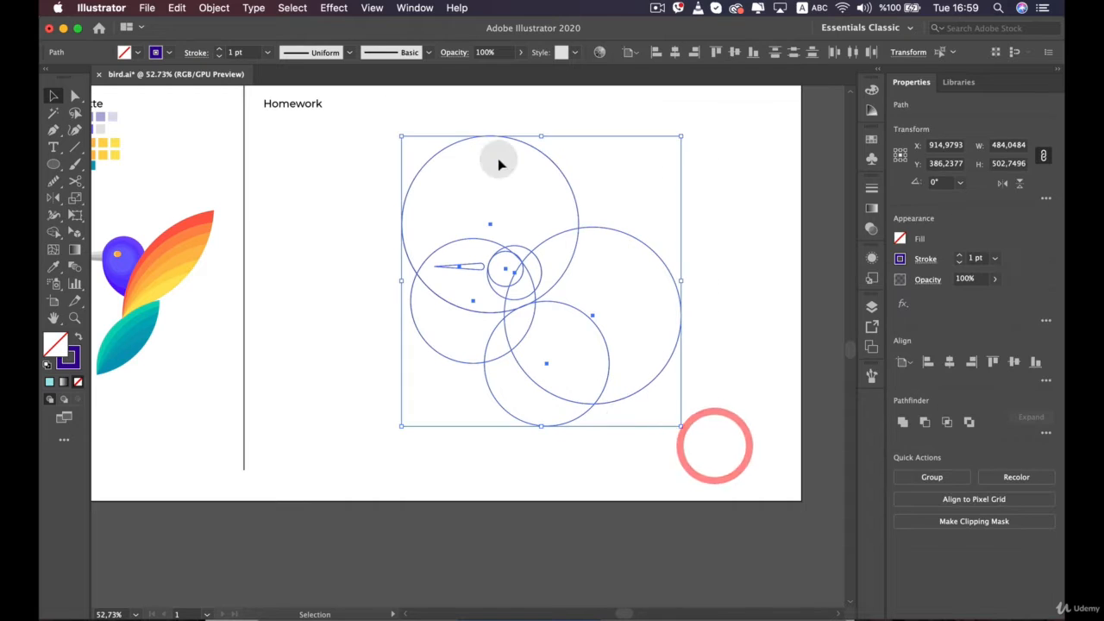
pyautogui.click(53, 233)
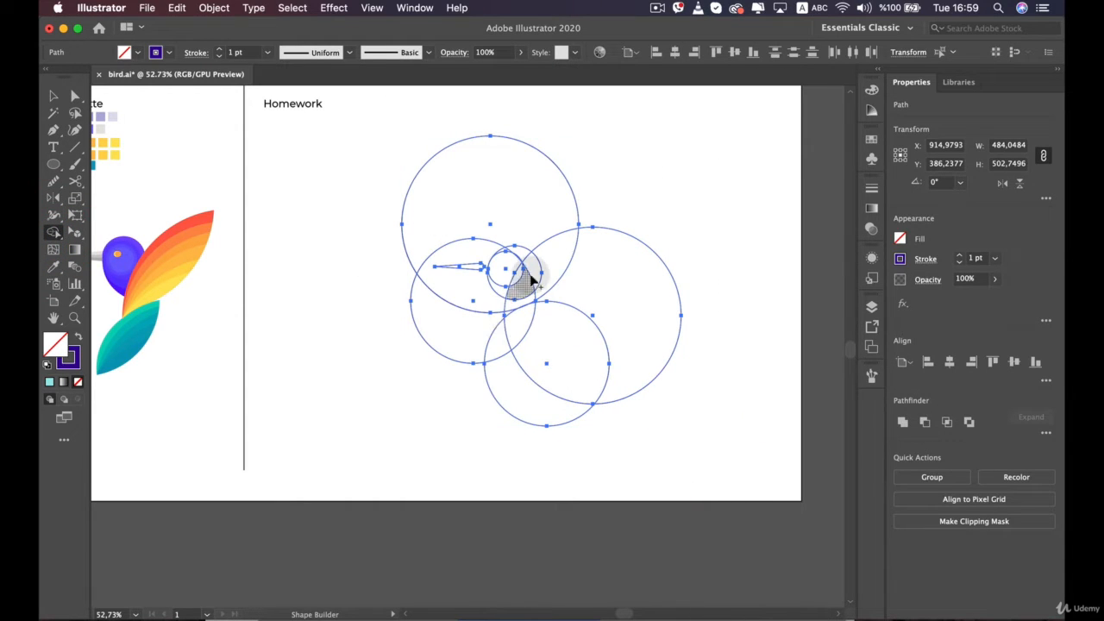
pyautogui.scroll(4, 493, 355)
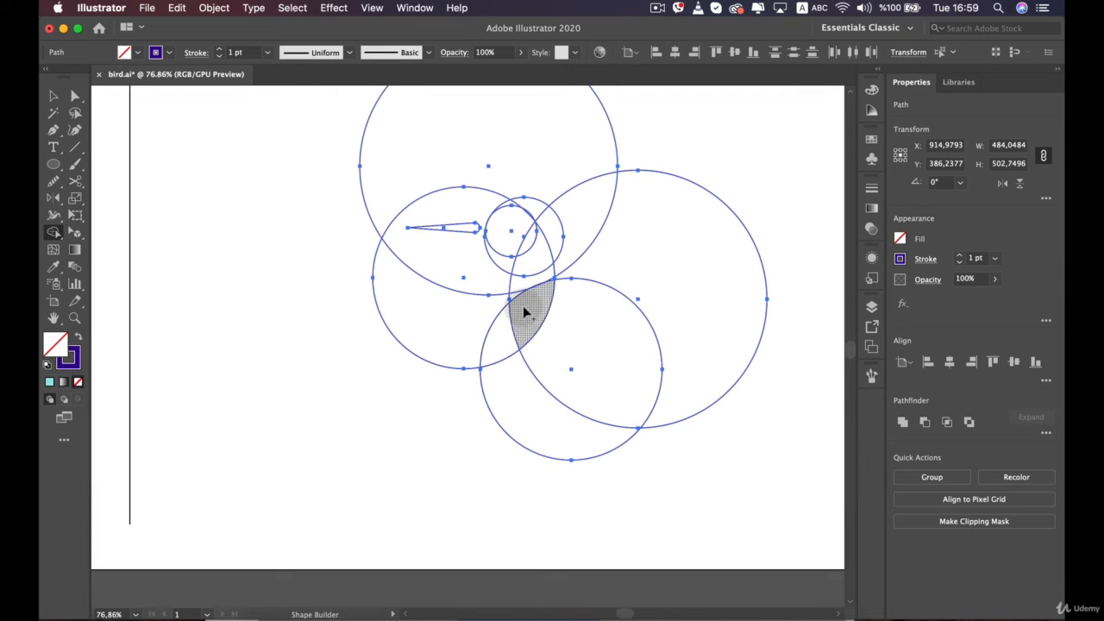
pyautogui.scroll(3, 496, 344)
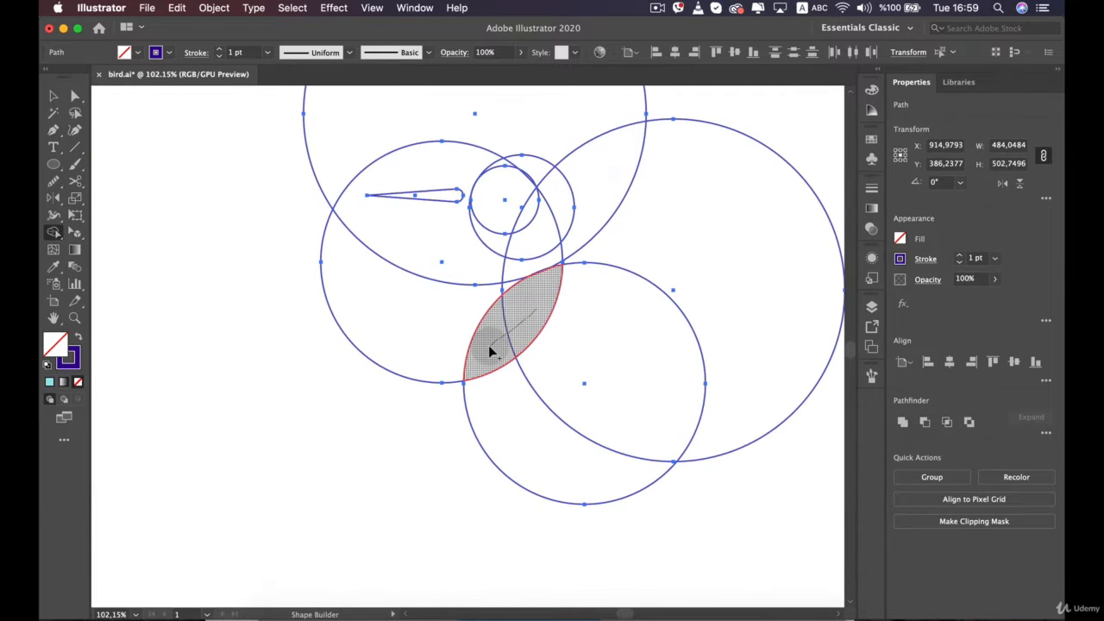
pyautogui.click(490, 345)
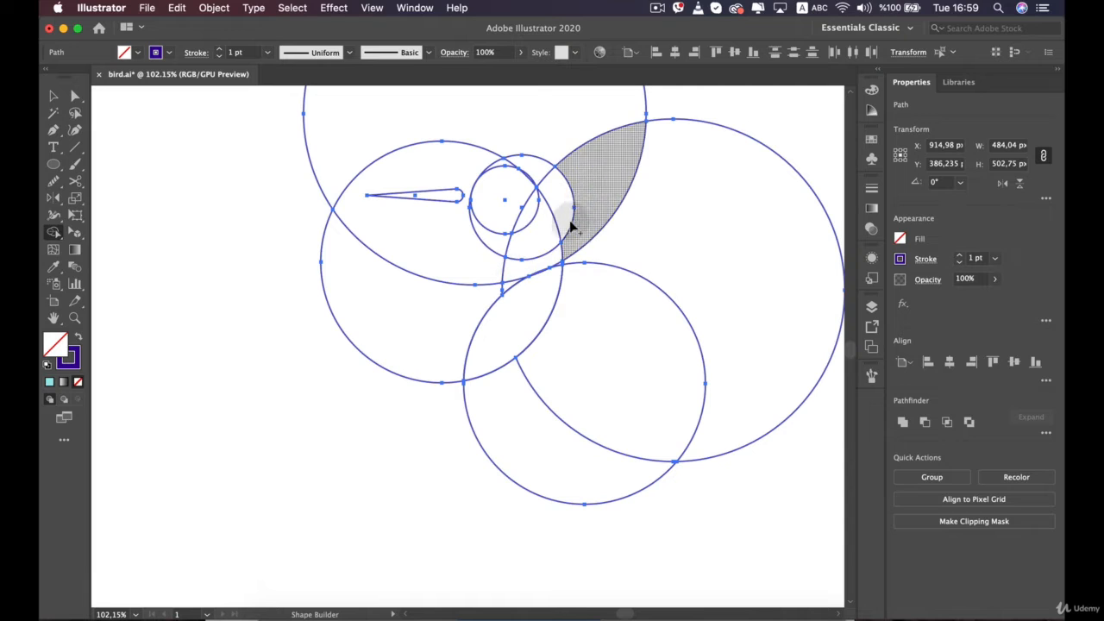
# Merge all regions inside the overlap of the two largest circles into one wing shape, including the small area at its lower tip
pyautogui.moveTo(559, 221); pyautogui.dragTo(589, 192)
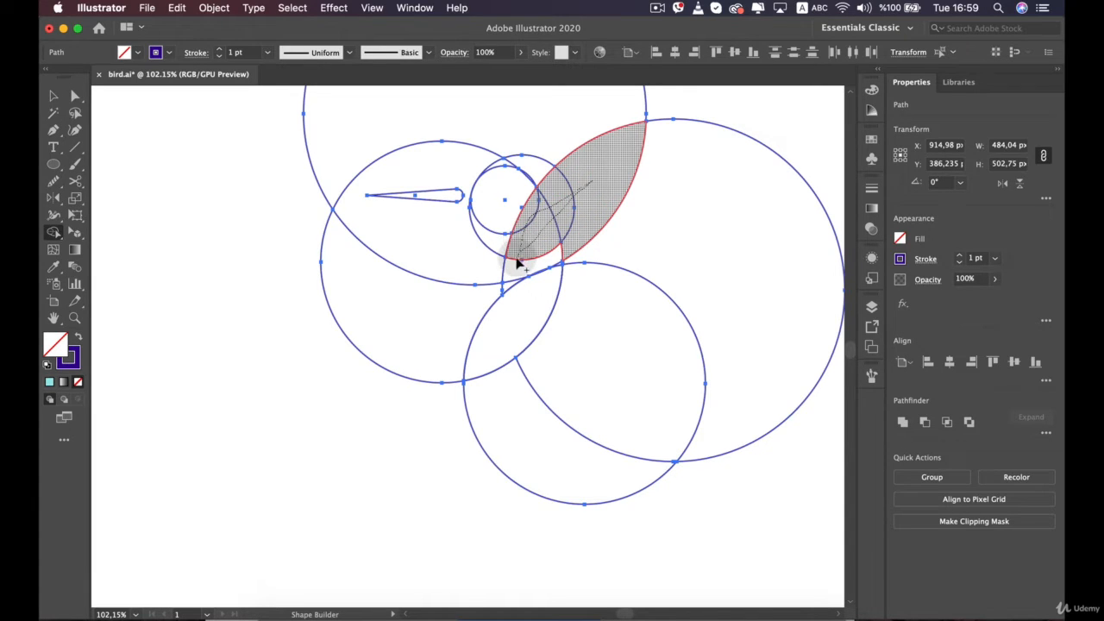
pyautogui.moveTo(513, 275); pyautogui.dragTo(511, 268)
pyautogui.scroll(5, 512, 246)
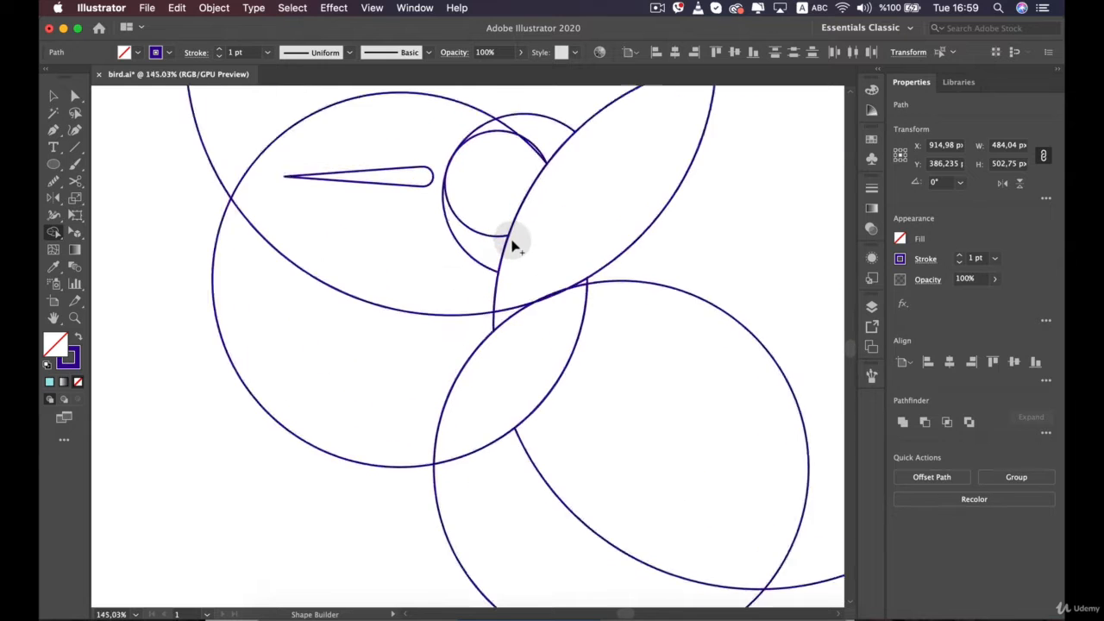
pyautogui.click(492, 366)
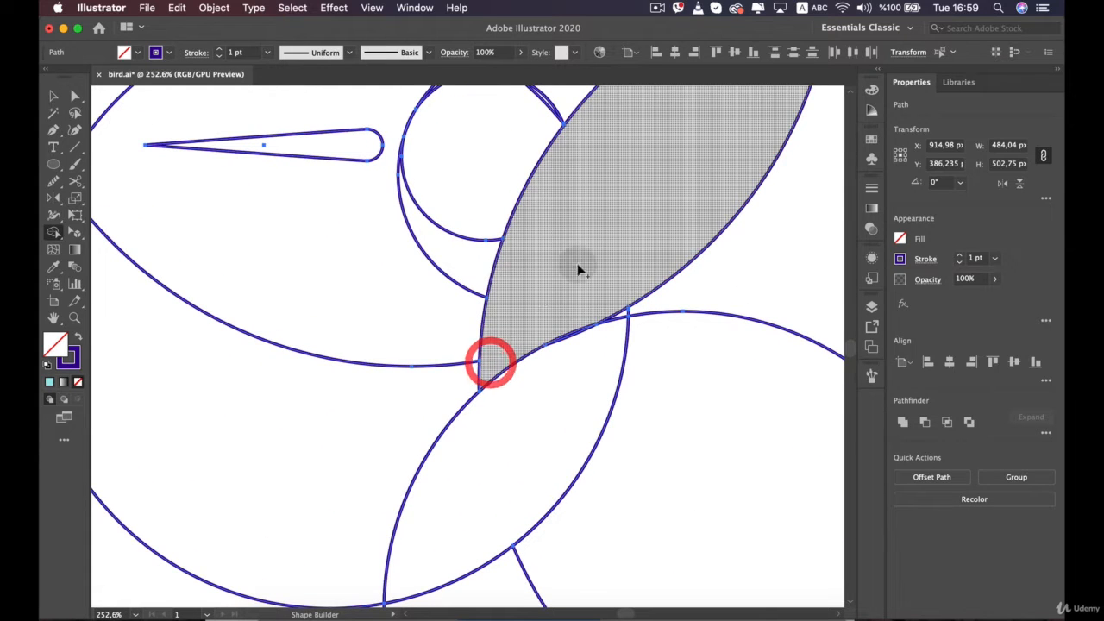
# Remove the short leftover segment above the tail's upper tip, where the wing meets the tail
pyautogui.scroll(3, 569, 377)
pyautogui.scroll(4, 570, 377)
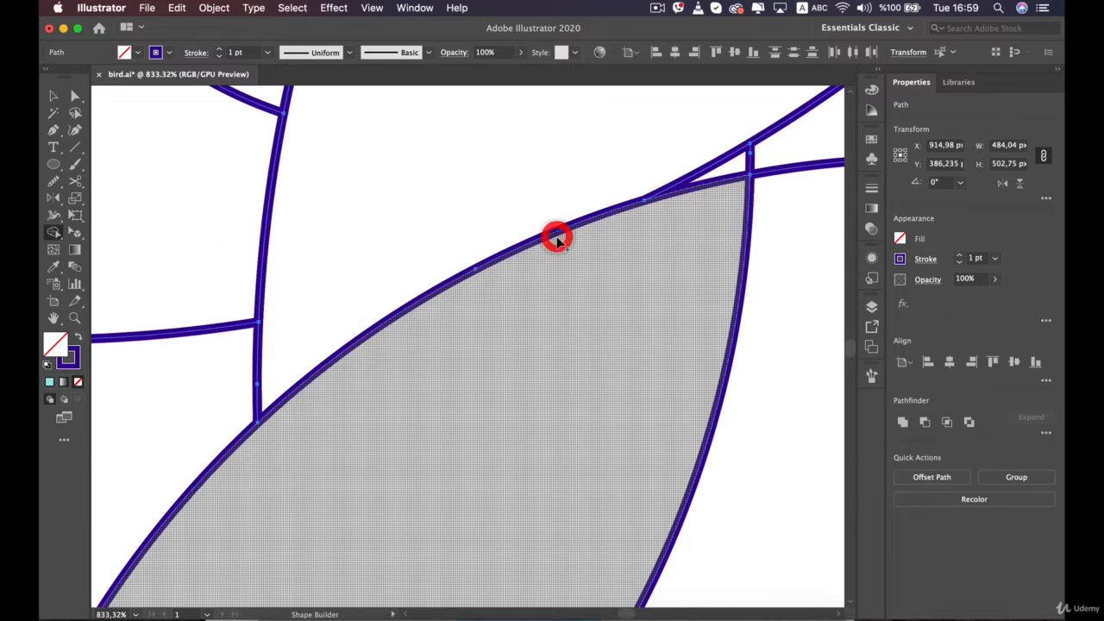
pyautogui.click(556, 238)
pyautogui.press('alt')
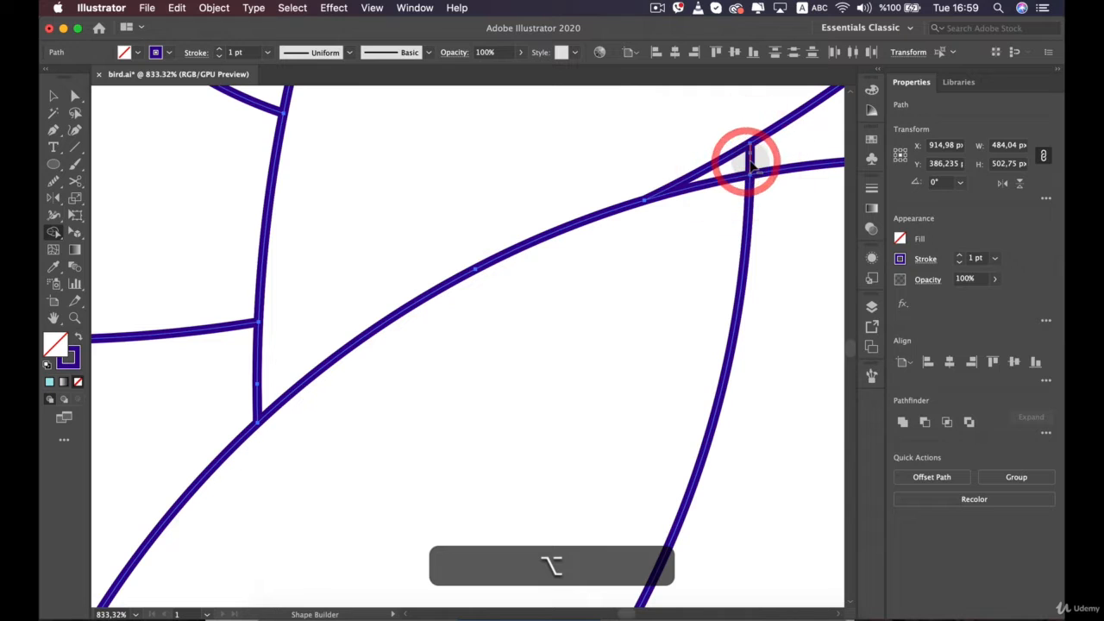
pyautogui.scroll(-5, 749, 169)
pyautogui.scroll(-10, 484, 340)
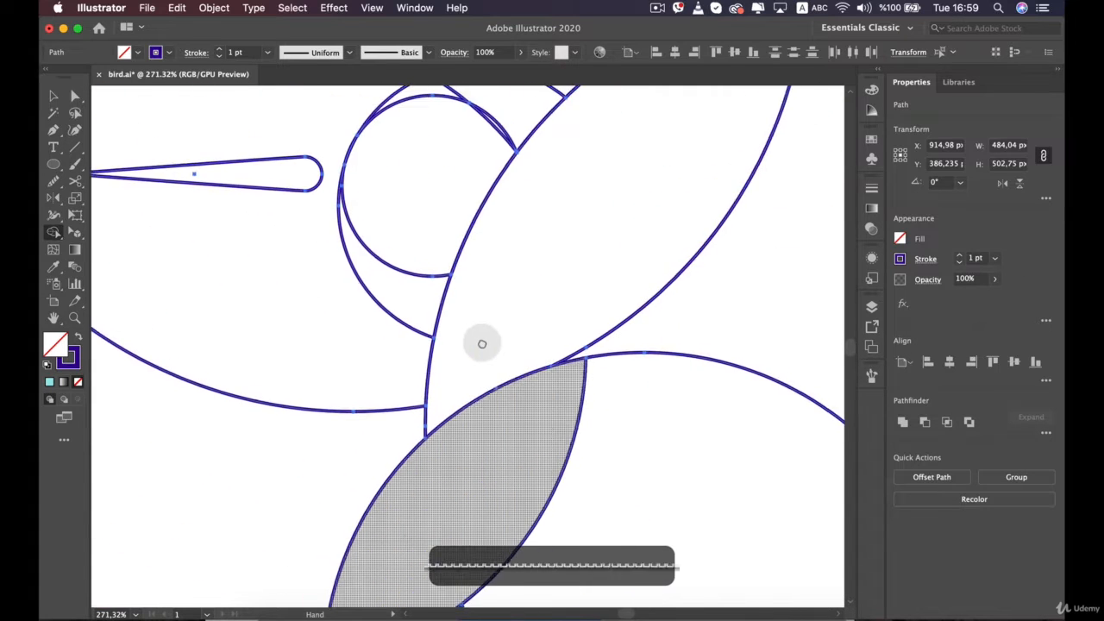
# Delete the leftover regions and arcs of the large right circle and the lower circle around the wing and tail
pyautogui.click(483, 340)
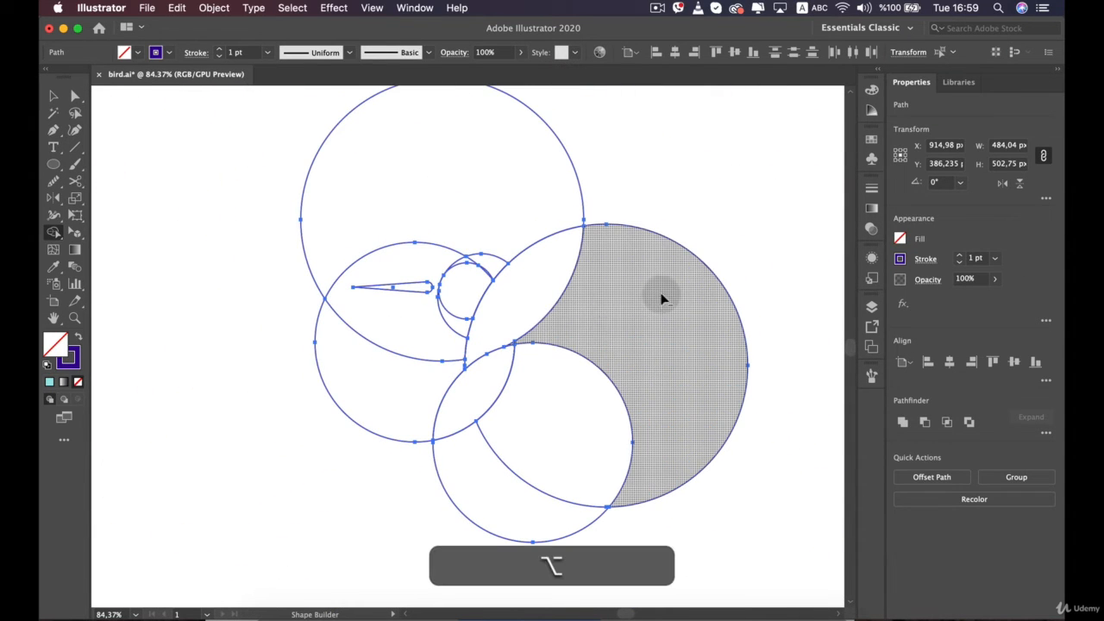
pyautogui.keyDown('alt'); pyautogui.click(686, 301); pyautogui.keyUp('alt')
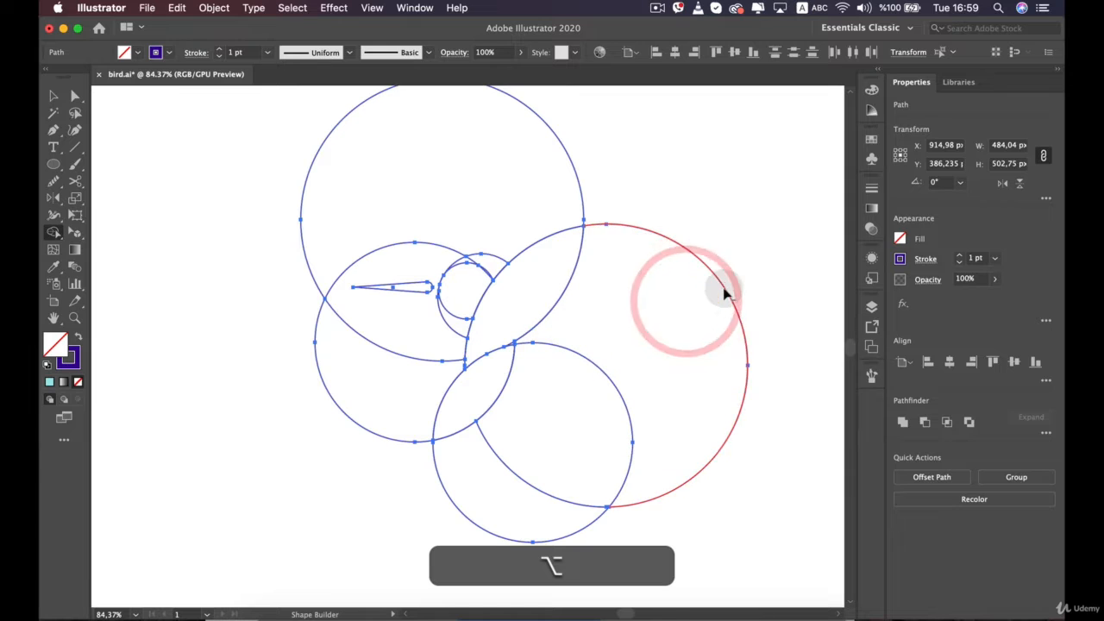
pyautogui.keyDown('alt'); pyautogui.click(607, 373); pyautogui.keyUp('alt')
pyautogui.keyDown('alt'); pyautogui.click(518, 480); pyautogui.keyUp('alt')
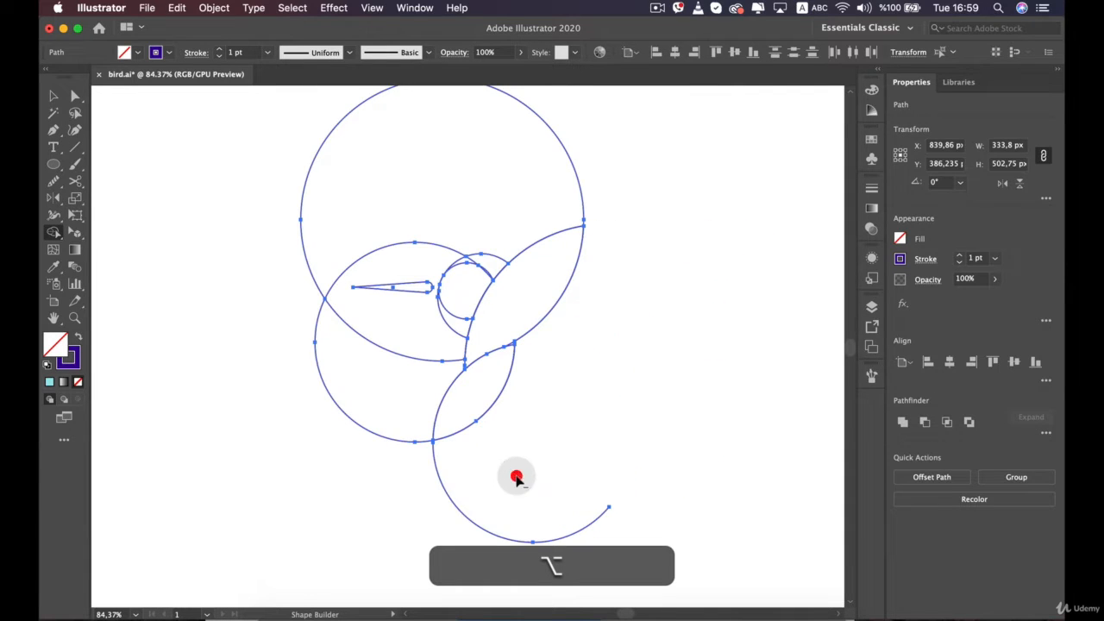
pyautogui.keyDown('alt'); pyautogui.click(462, 503); pyautogui.keyUp('alt')
pyautogui.keyDown('alt'); pyautogui.click(426, 524); pyautogui.keyUp('alt')
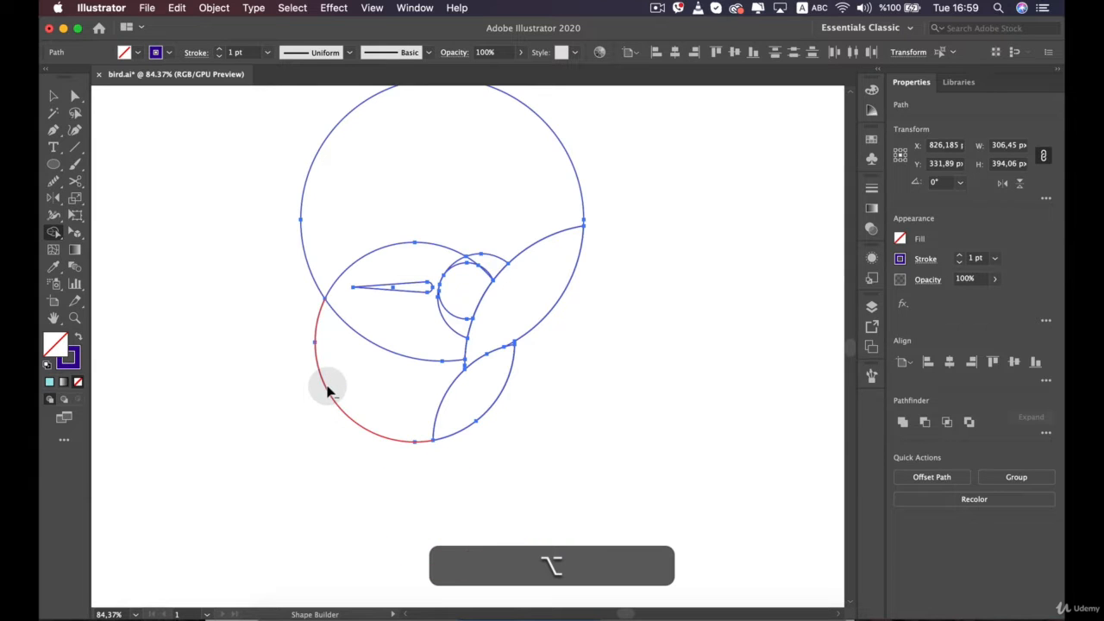
# Delete the lower-left circle's outer region and the large upper circle's leftover area above the head
pyautogui.keyDown('alt'); pyautogui.click(359, 385); pyautogui.keyUp('alt')
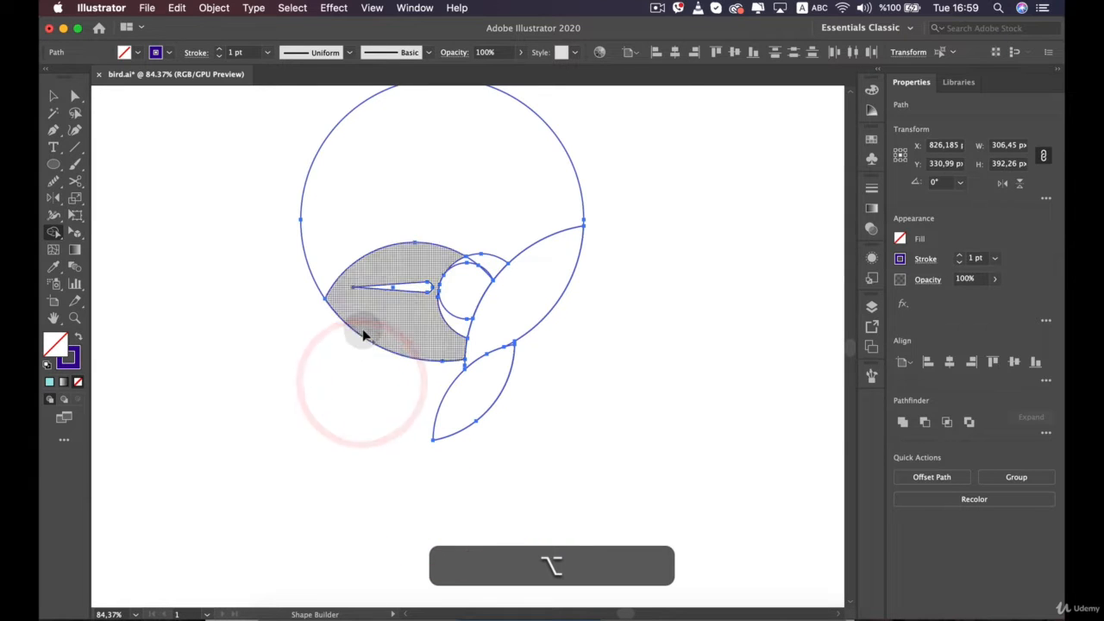
pyautogui.scroll(5, 364, 336)
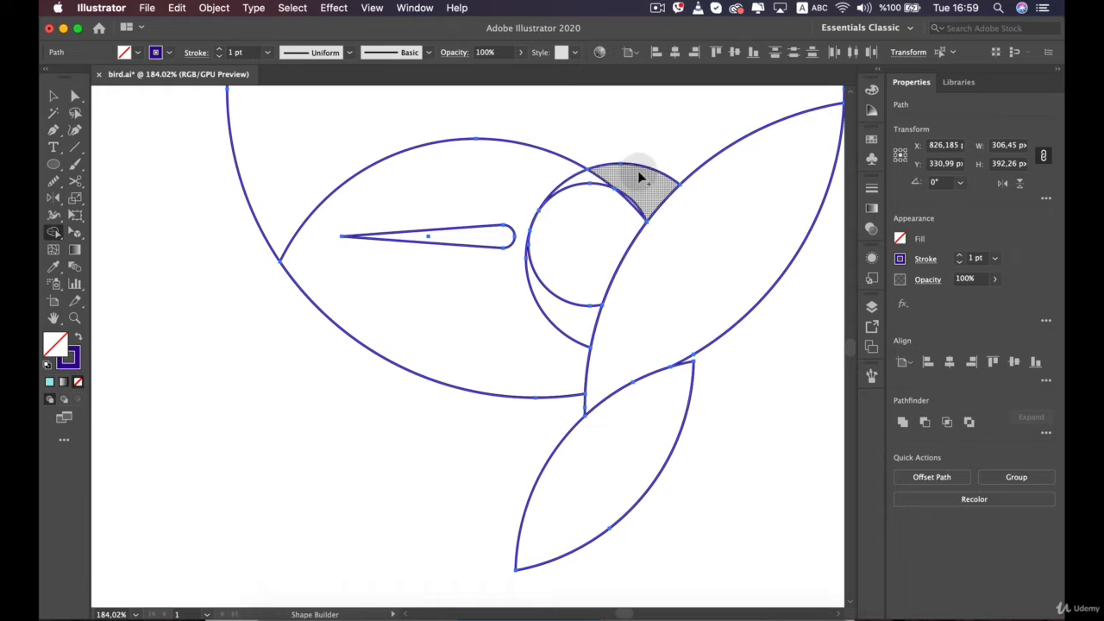
pyautogui.keyDown('alt'); pyautogui.click(645, 165); pyautogui.keyUp('alt')
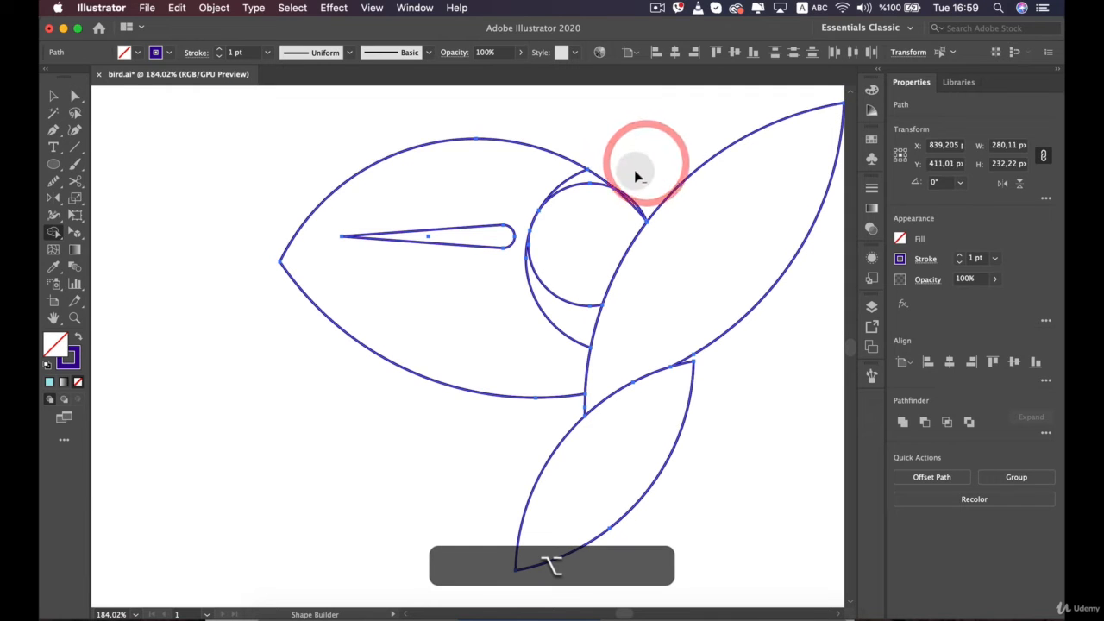
# Delete the leaf-shaped region around the beak and the stray pieces along the head's upper edge, then deselect the bird
pyautogui.scroll(-3, 611, 157)
pyautogui.press('space')
pyautogui.moveTo(623, 139); pyautogui.dragTo(552, 219)
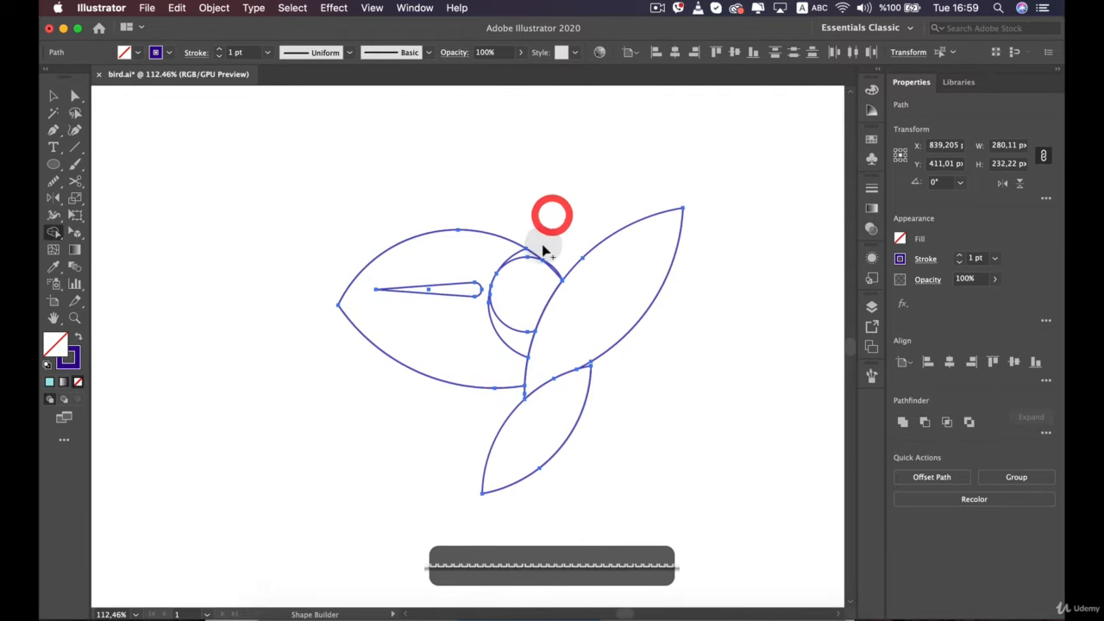
pyautogui.scroll(4, 543, 250)
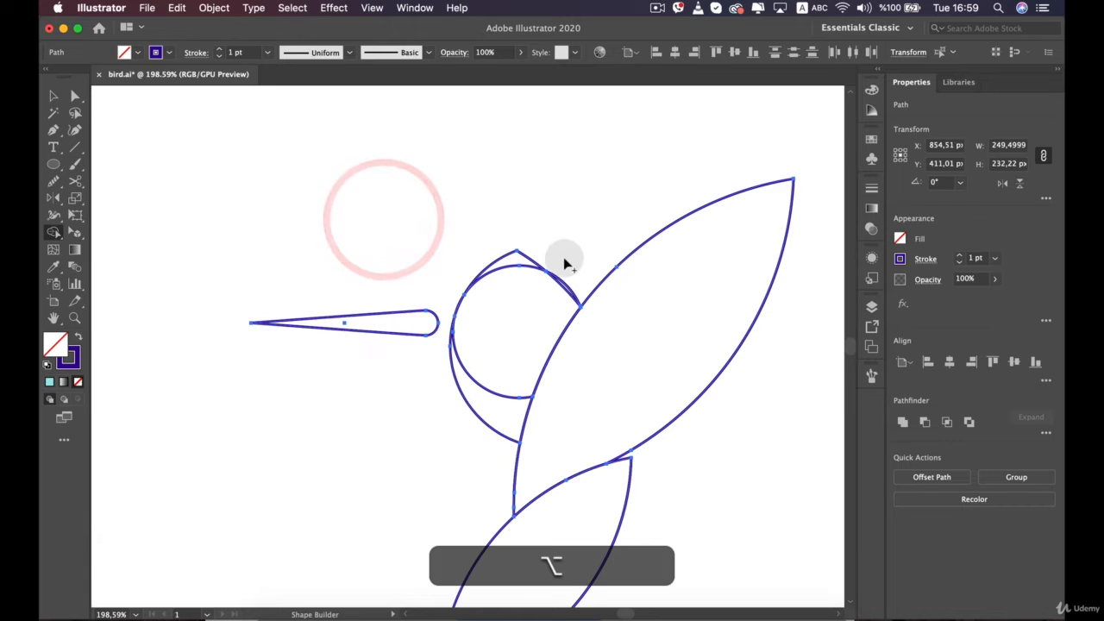
pyautogui.scroll(4, 552, 257)
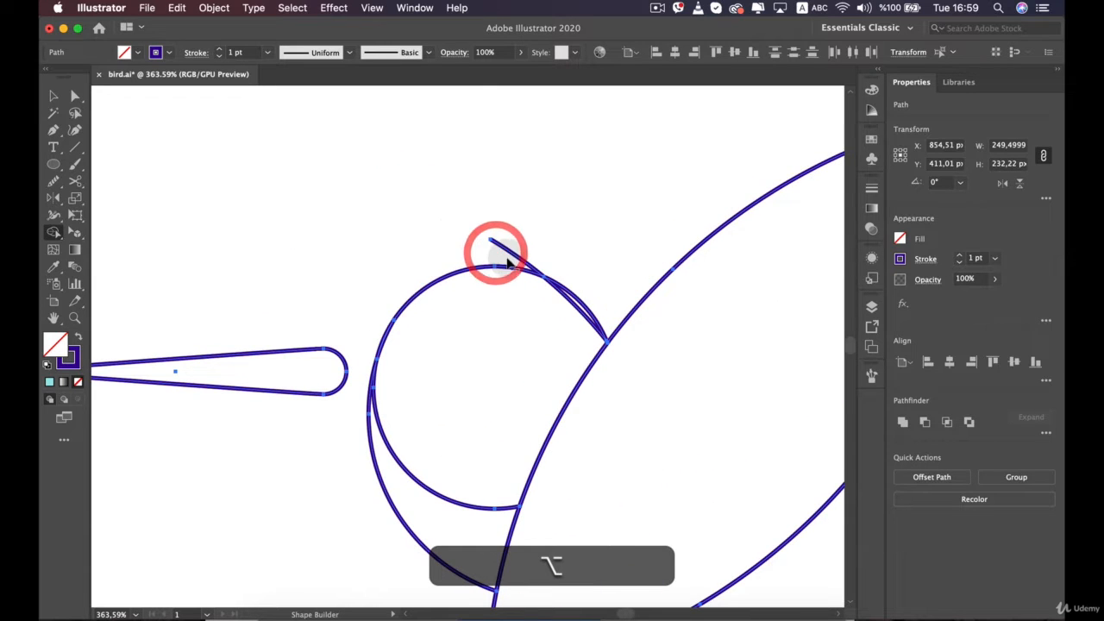
pyautogui.keyDown('alt'); pyautogui.click(507, 258); pyautogui.keyUp('alt')
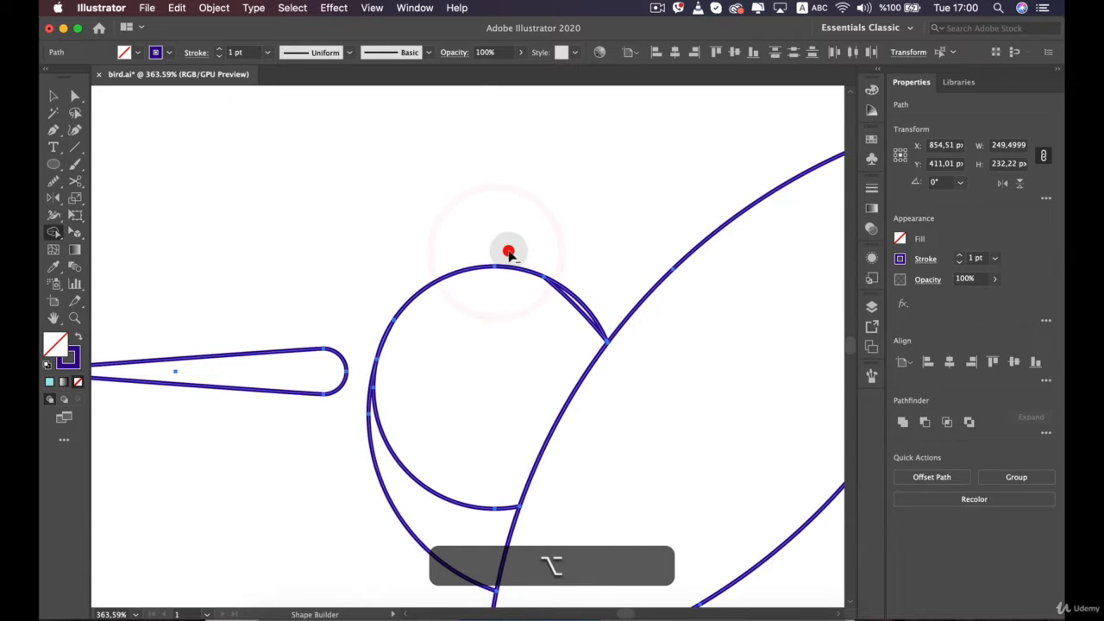
pyautogui.keyDown('alt'); pyautogui.click(572, 314); pyautogui.keyUp('alt')
pyautogui.scroll(-8, 530, 354)
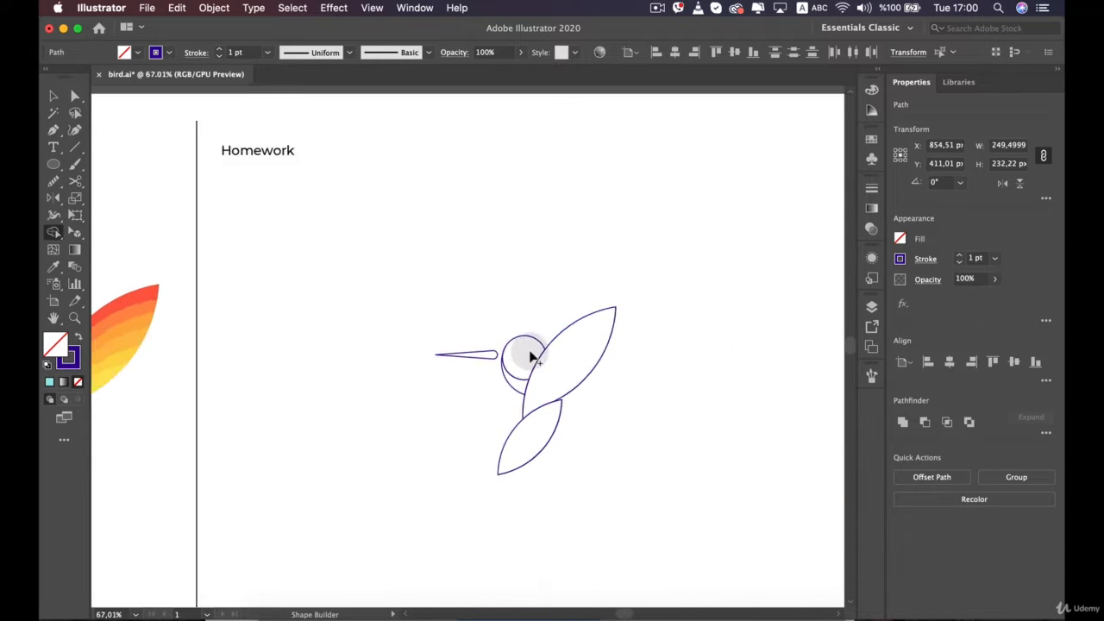
pyautogui.scroll(-1, 529, 354)
pyautogui.press('v')
pyautogui.click(457, 449)
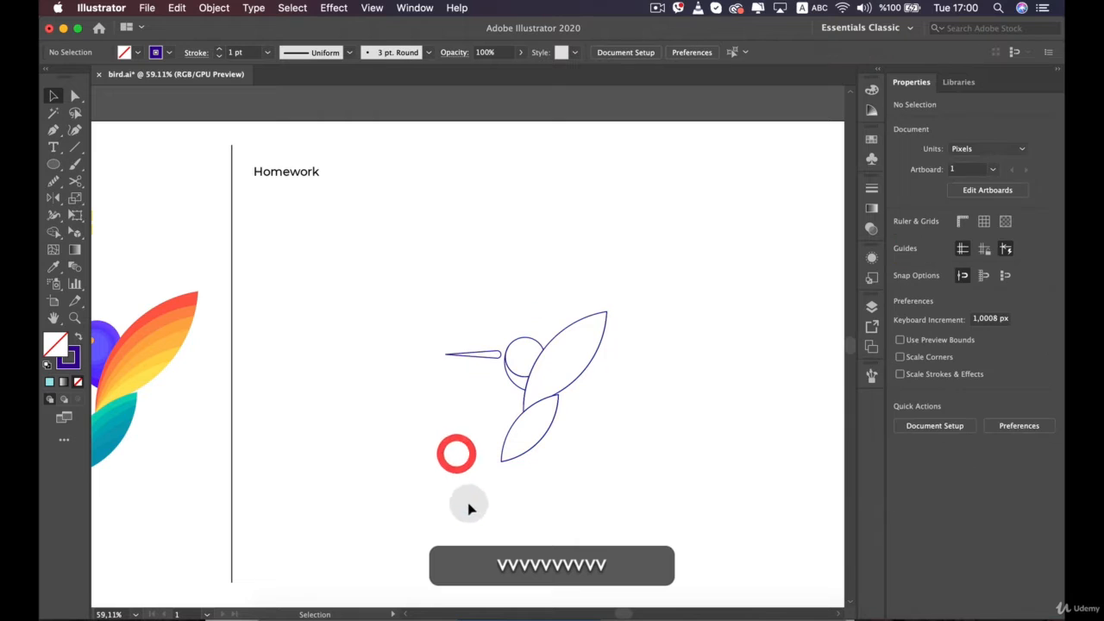
# Select the whole bird outline and scale it up proportionally by about a quarter, keeping its lower end in place
pyautogui.scroll(-4, 470, 507)
pyautogui.scroll(3, 549, 468)
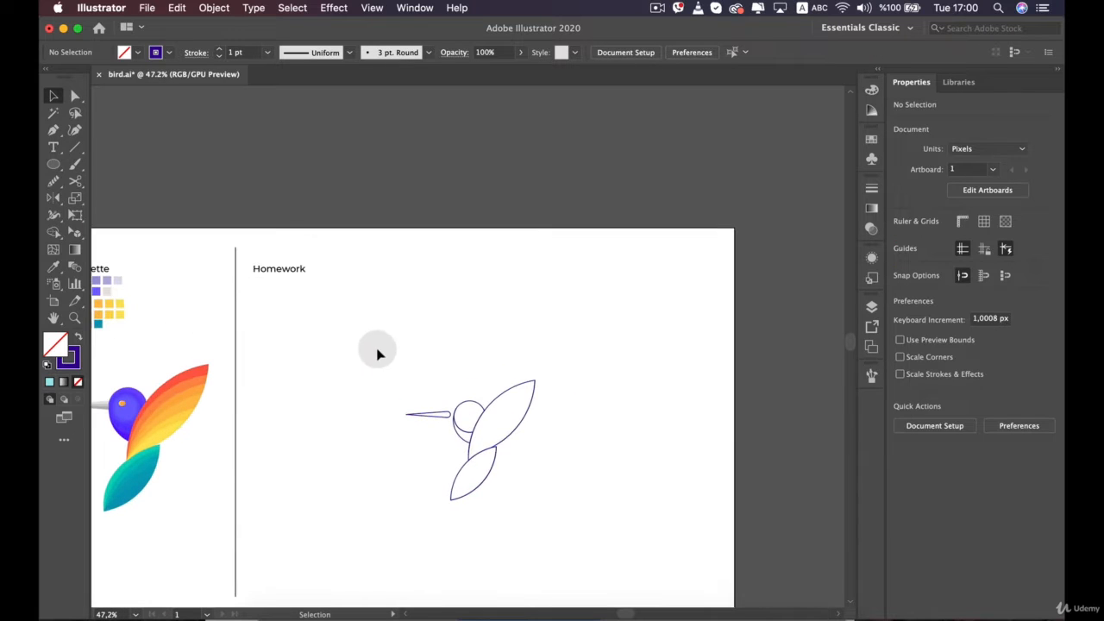
pyautogui.moveTo(604, 522); pyautogui.dragTo(594, 542)
pyautogui.moveTo(475, 375); pyautogui.dragTo(481, 345)
pyautogui.click(515, 414)
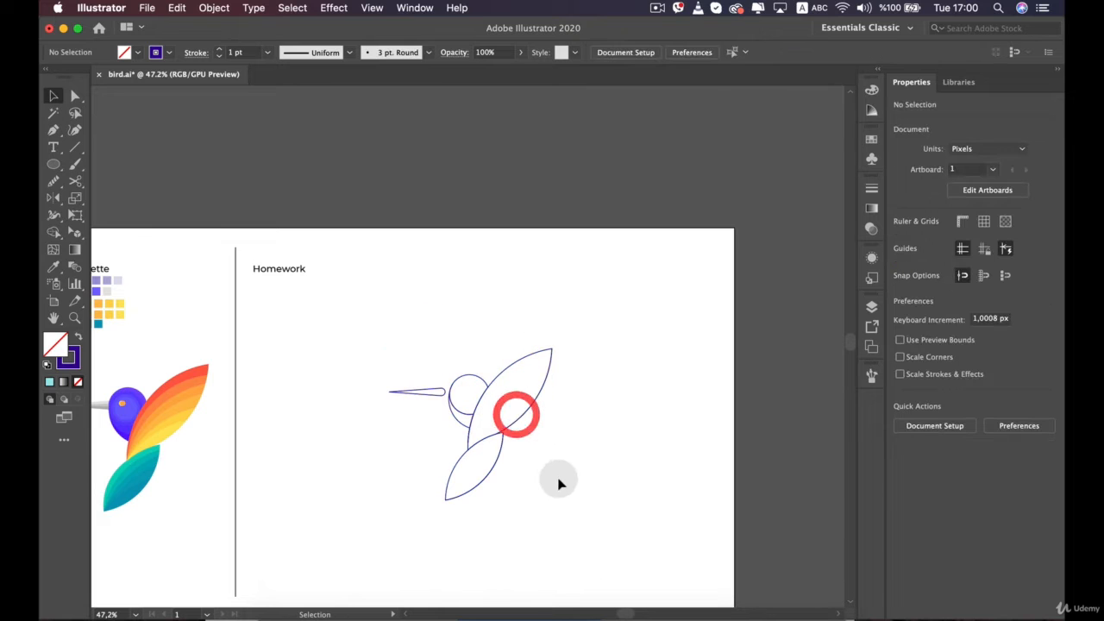
# Move the beak horizontally about 13 px toward the head so that its rounded end overlaps the head outline
pyautogui.scroll(4, 558, 477)
pyautogui.hscroll(-3, 604, 414)
pyautogui.scroll(5, 405, 286)
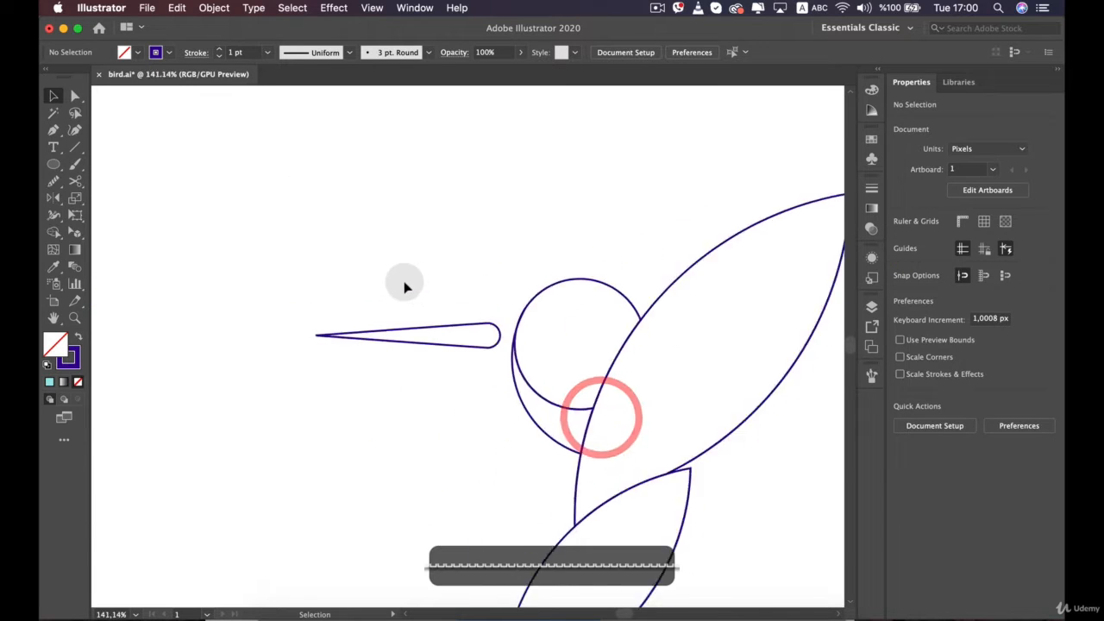
pyautogui.click(528, 349)
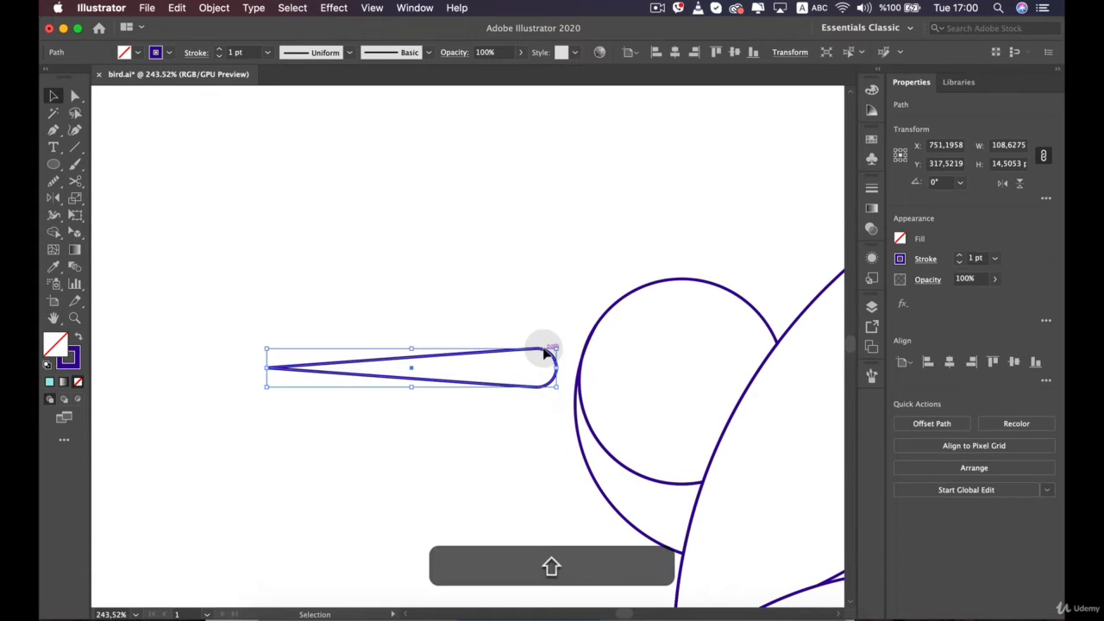
pyautogui.press('Right')
pyautogui.press('Right')
pyautogui.press('Right')
pyautogui.press('Right')
pyautogui.press('Right')
pyautogui.press('Right')
pyautogui.press('Right')
pyautogui.press('Right')
pyautogui.press('Right')
pyautogui.press('Right')
pyautogui.press('Right')
pyautogui.press('Right')
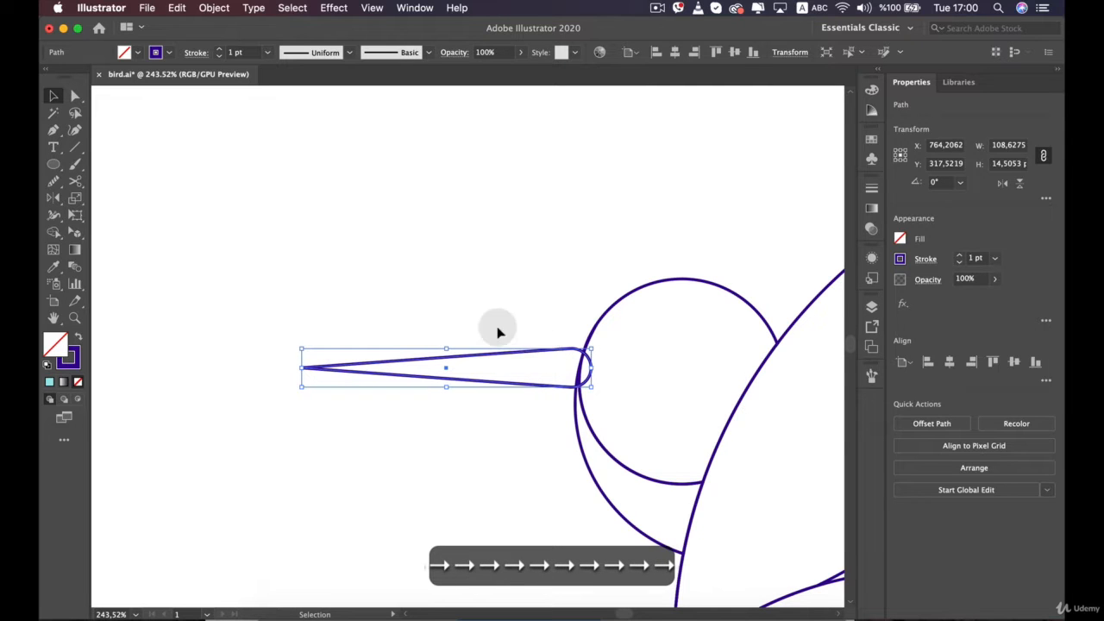
# Deselect the beak and examine up close the joins between the bird's head, wing, beak and tail outlines
pyautogui.click(469, 246)
pyautogui.scroll(-8, 468, 246)
pyautogui.press('space')
pyautogui.moveTo(429, 273); pyautogui.dragTo(463, 249)
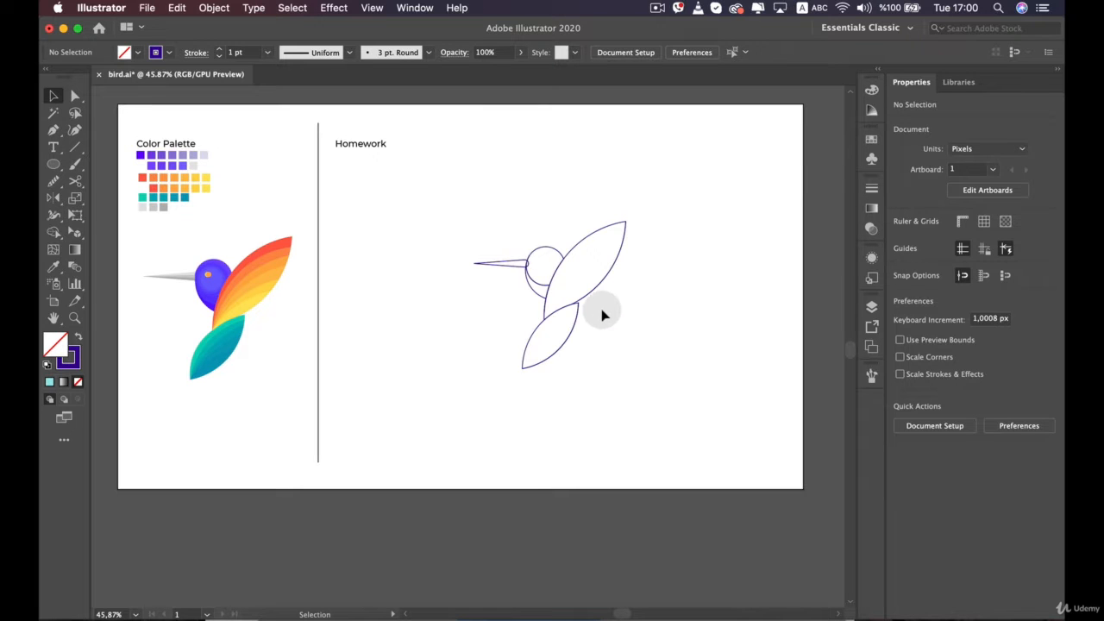
pyautogui.scroll(6, 602, 316)
pyautogui.scroll(4, 445, 306)
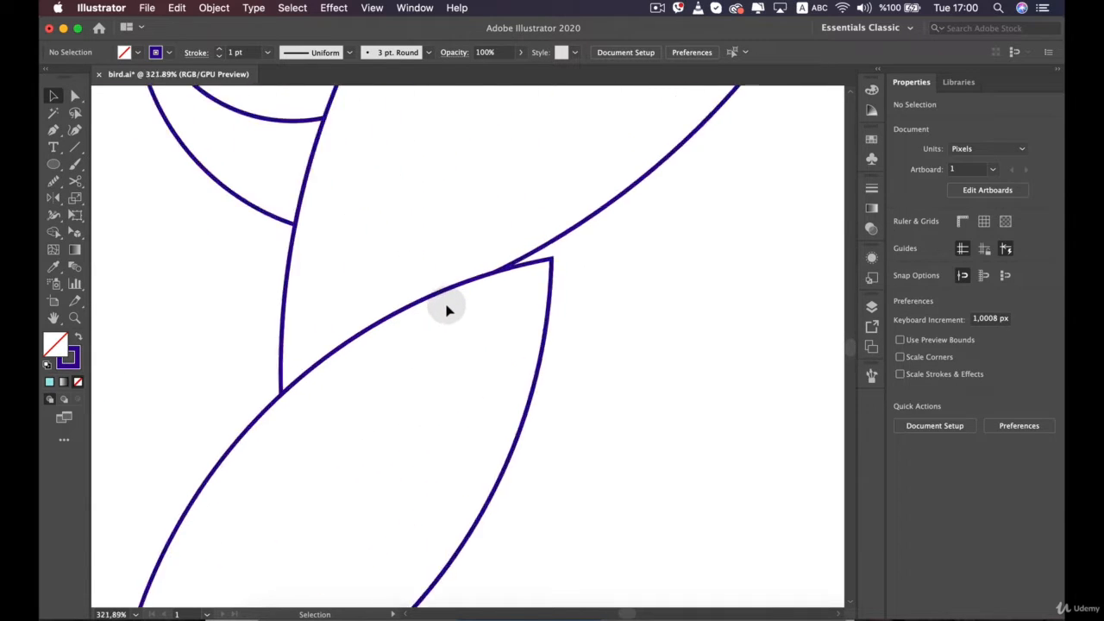
pyautogui.scroll(1, 555, 247)
pyautogui.moveTo(260, 242); pyautogui.dragTo(557, 520)
pyautogui.moveTo(511, 323); pyautogui.dragTo(519, 491)
pyautogui.scroll(4, 558, 461)
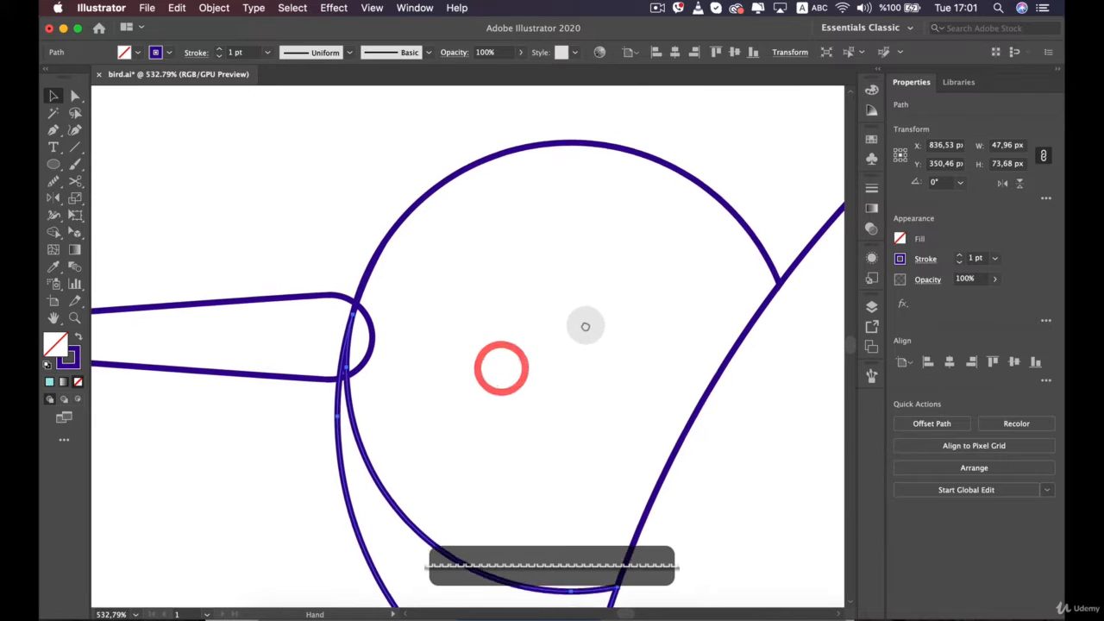
pyautogui.moveTo(587, 325); pyautogui.dragTo(210, 330)
pyautogui.scroll(5, 356, 425)
pyautogui.scroll(-6, 397, 403)
pyautogui.moveTo(534, 306); pyautogui.dragTo(525, 178)
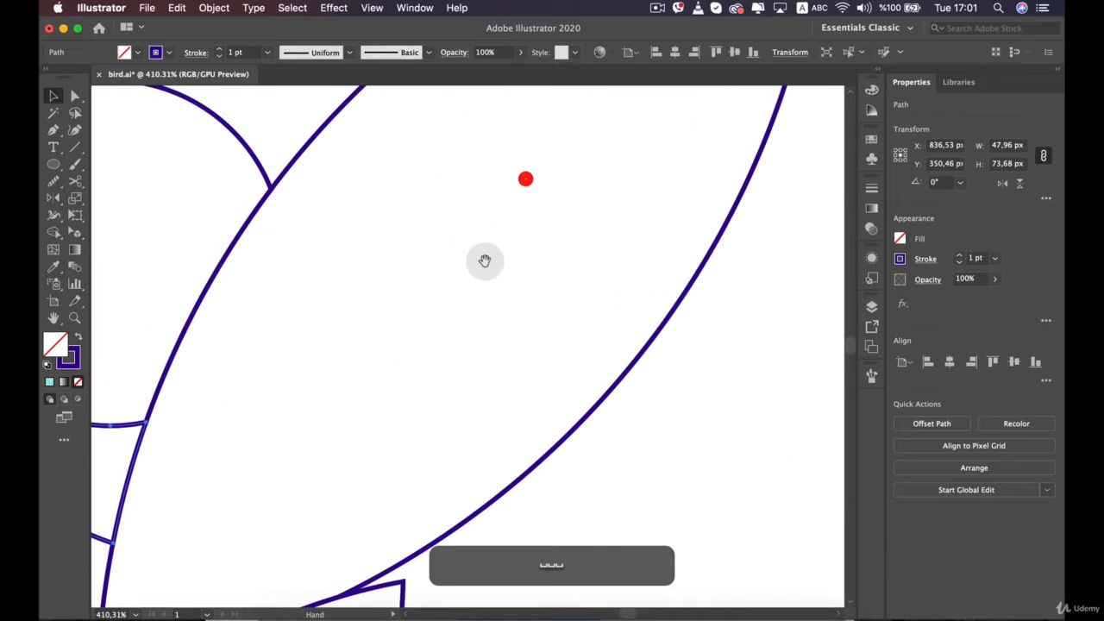
pyautogui.moveTo(412, 410); pyautogui.dragTo(673, 129)
pyautogui.moveTo(482, 364); pyautogui.dragTo(651, 61)
pyautogui.moveTo(526, 250); pyautogui.dragTo(439, 343)
pyautogui.scroll(-7, 527, 184)
pyautogui.click(657, 330)
pyautogui.scroll(3, 577, 303)
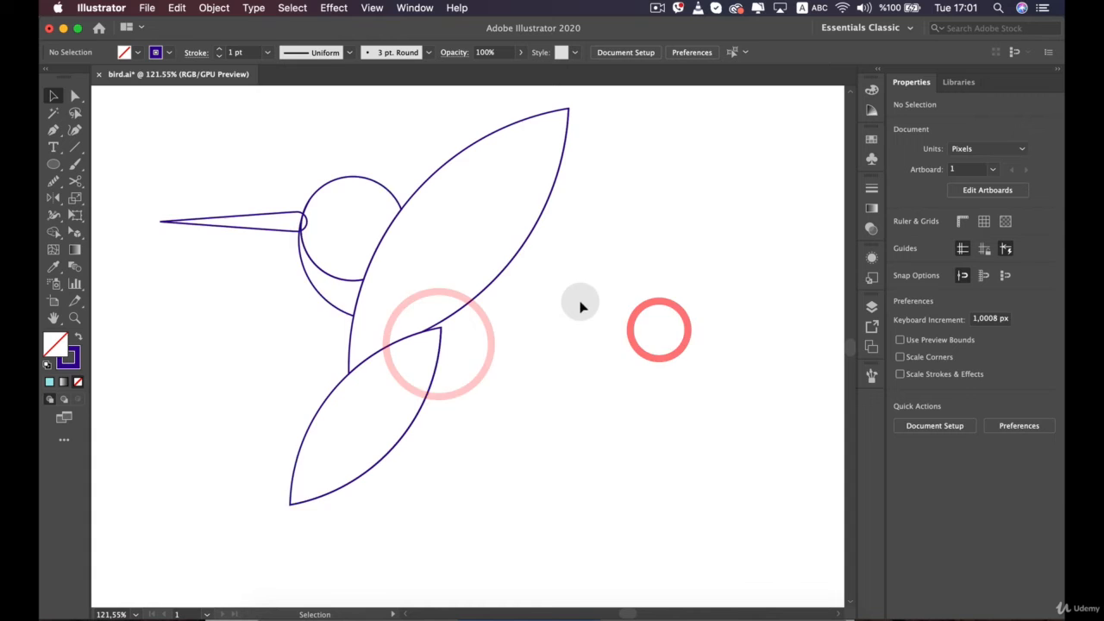
# Examine the finished sample's wing bands and compare them with the wing outline
pyautogui.click(492, 271)
pyautogui.press('super+0')
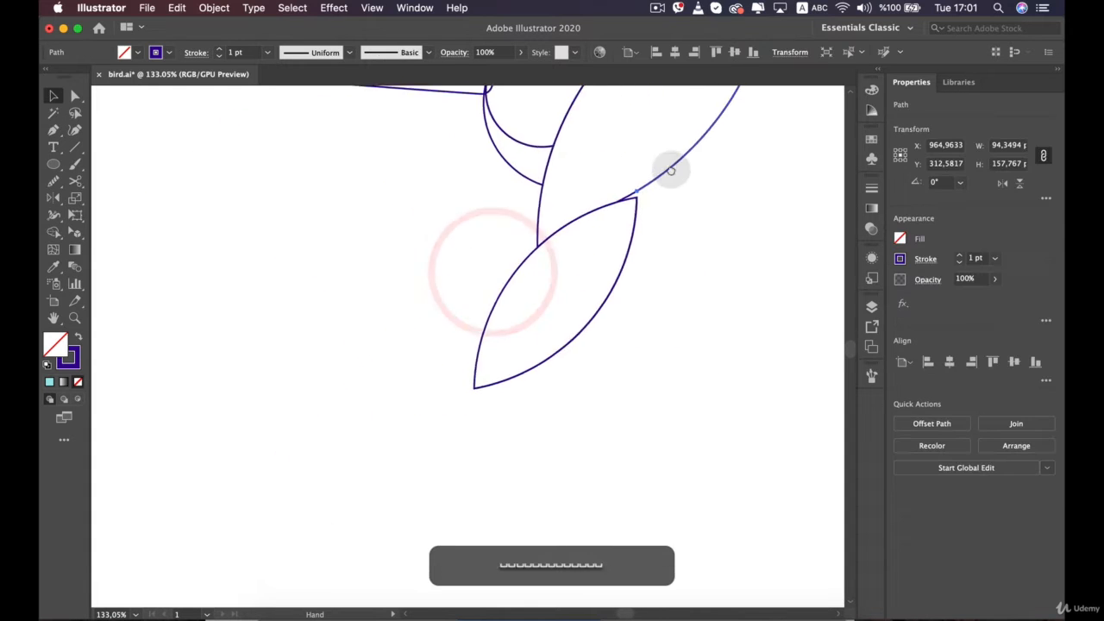
pyautogui.moveTo(369, 308); pyautogui.dragTo(441, 305)
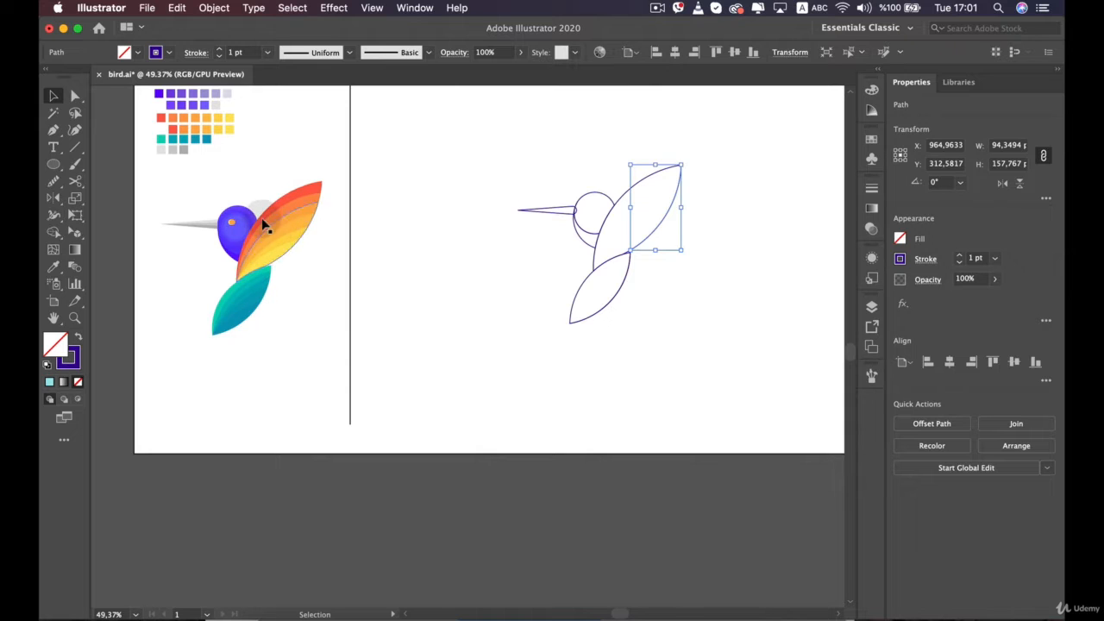
pyautogui.scroll(4, 264, 224)
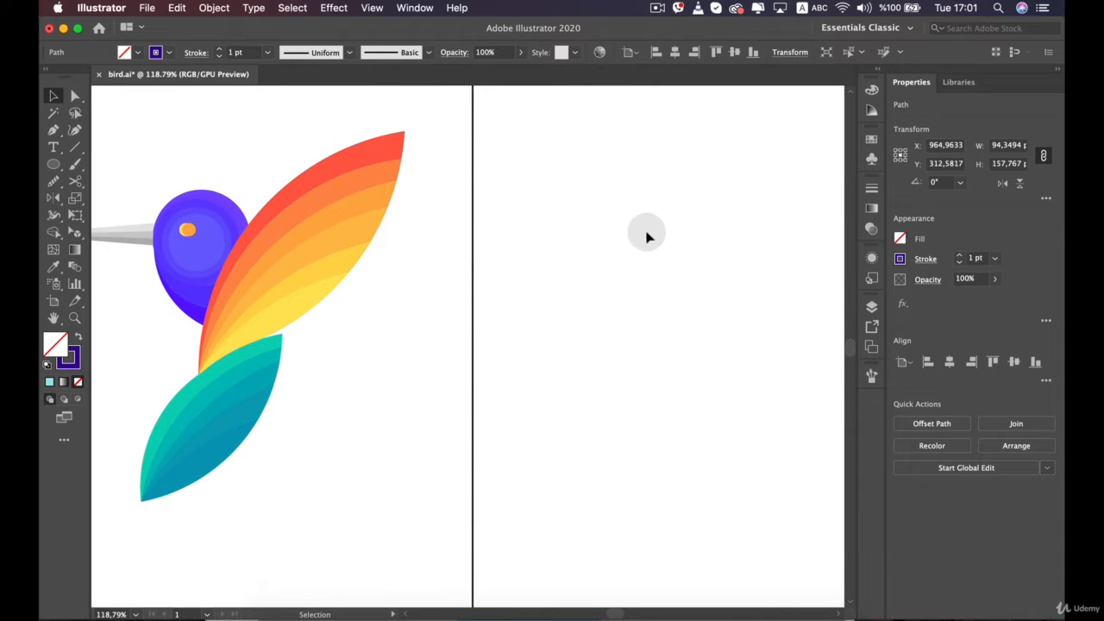
pyautogui.scroll(-3, 578, 260)
pyautogui.moveTo(645, 236); pyautogui.dragTo(455, 342)
pyautogui.scroll(-2, 782, 320)
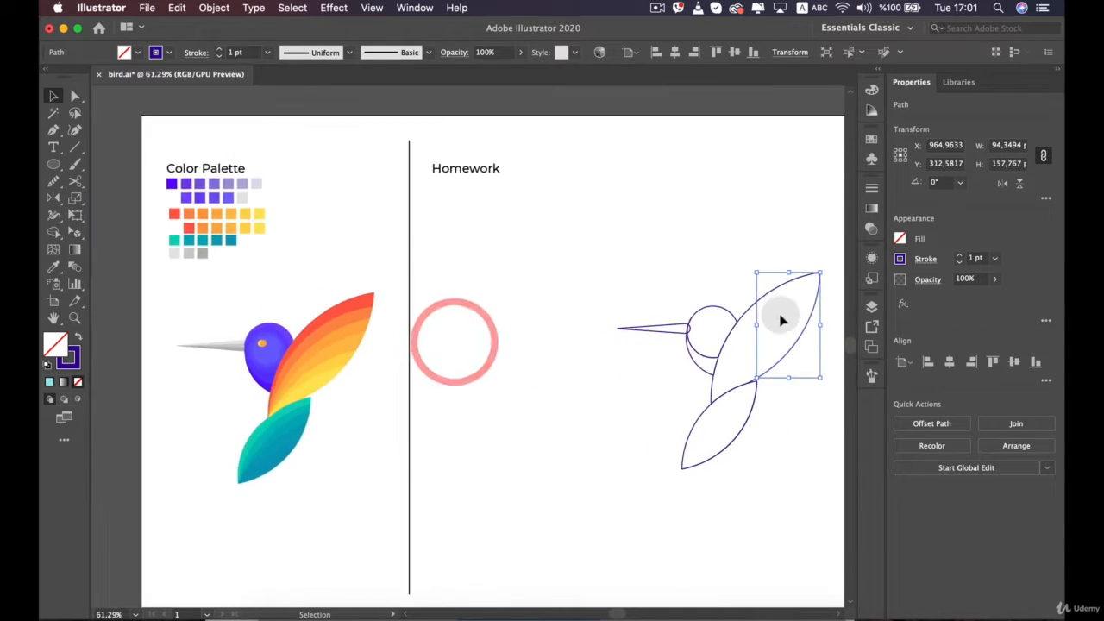
# Fill the whole wing shape with the palette's red using the Eyedropper, leaving it without a stroke, and deselect it
pyautogui.click(769, 292)
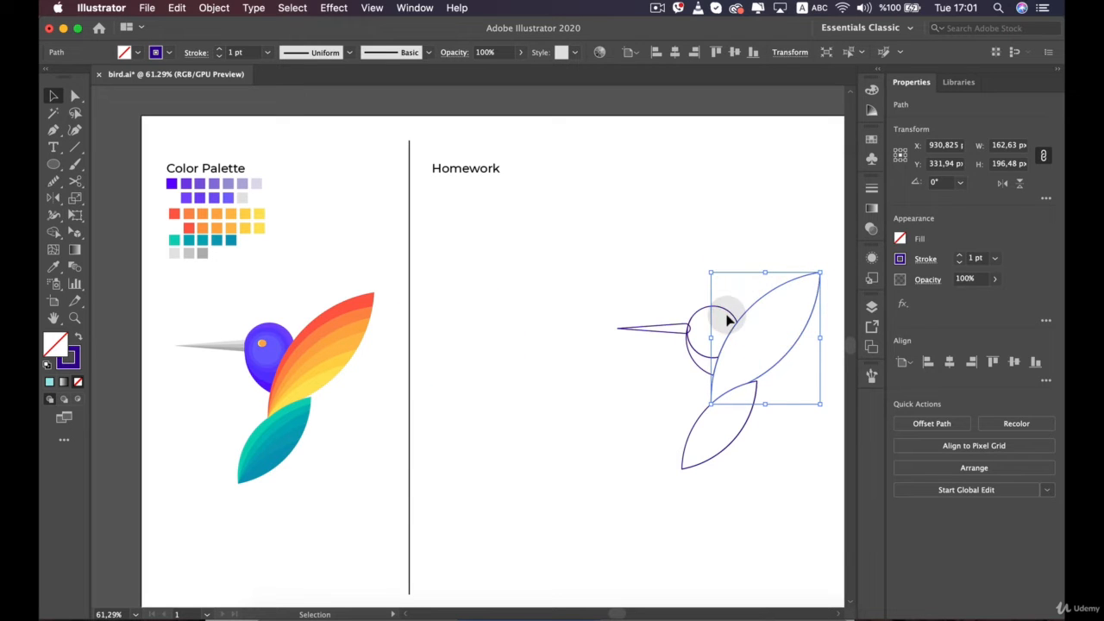
pyautogui.press('i')
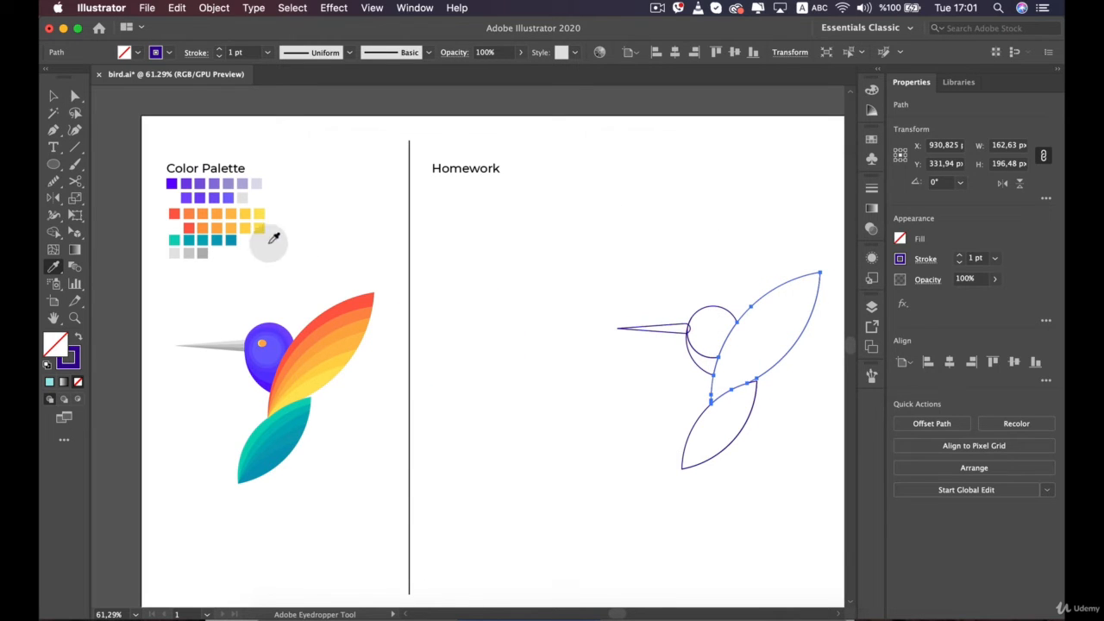
pyautogui.click(176, 212)
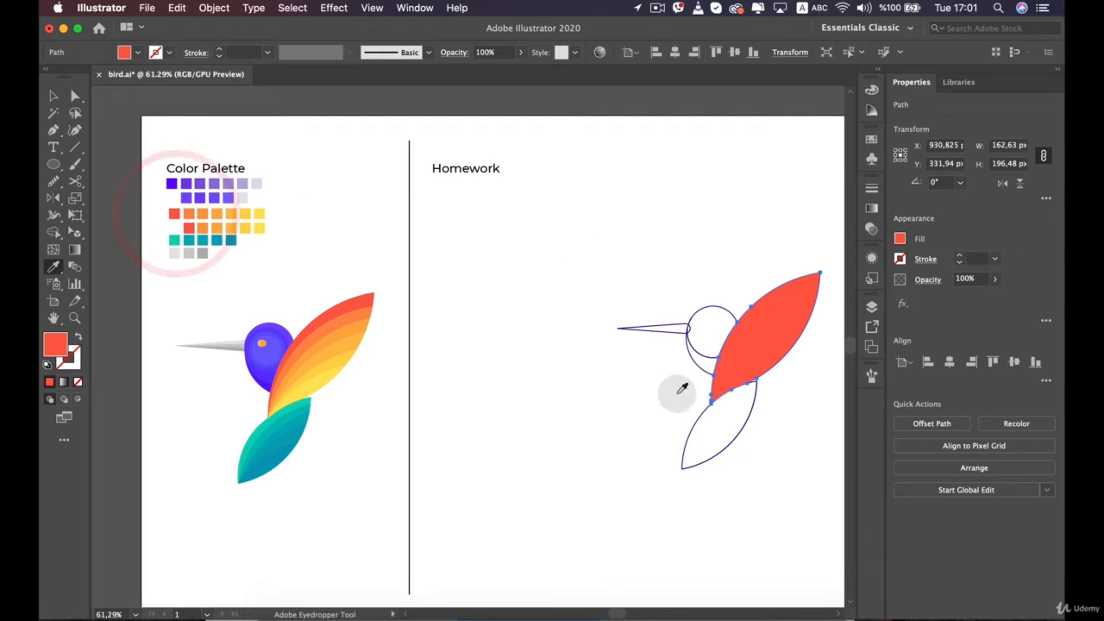
pyautogui.press('space')
pyautogui.moveTo(597, 262); pyautogui.dragTo(512, 244)
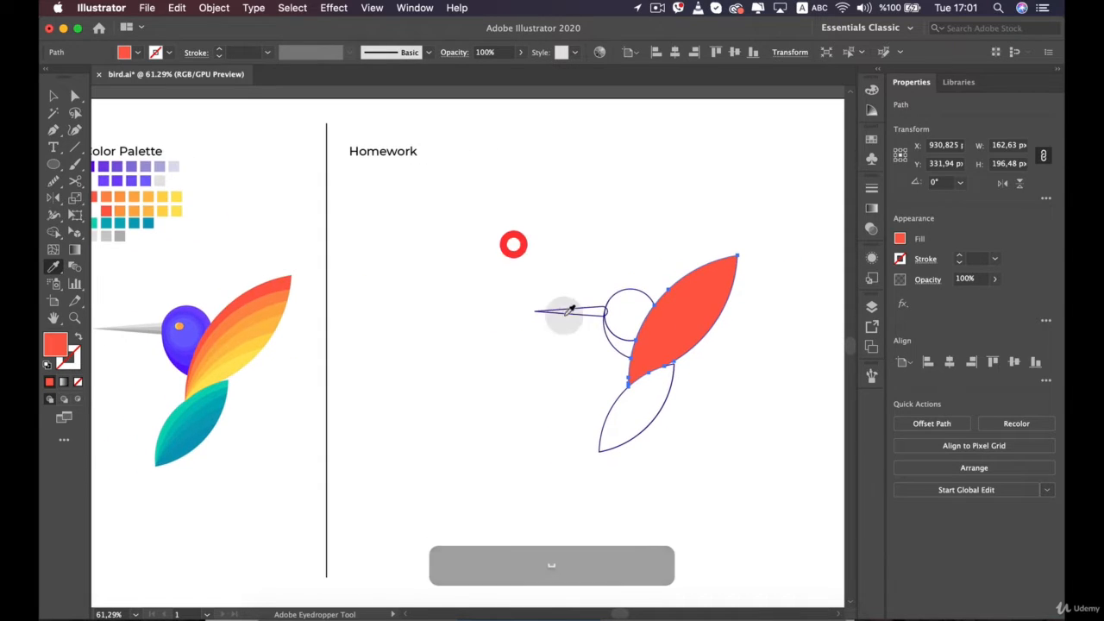
pyautogui.click(729, 453)
# Delete the leftover purple path along the red wing's outer lower edge
pyautogui.scroll(6, 685, 360)
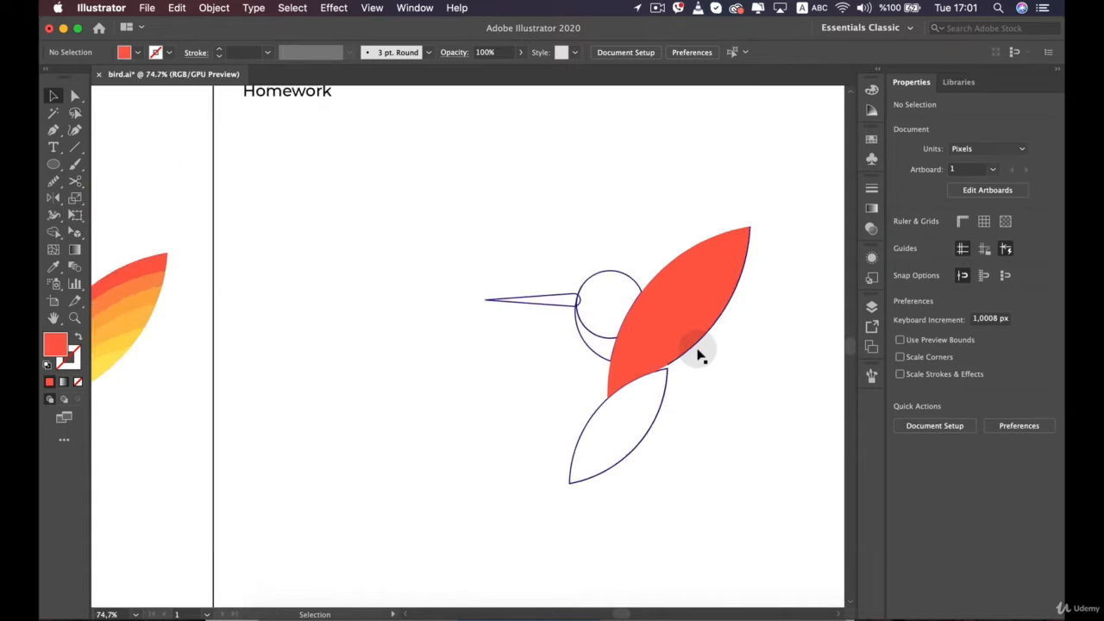
pyautogui.scroll(1, 636, 391)
pyautogui.press('space')
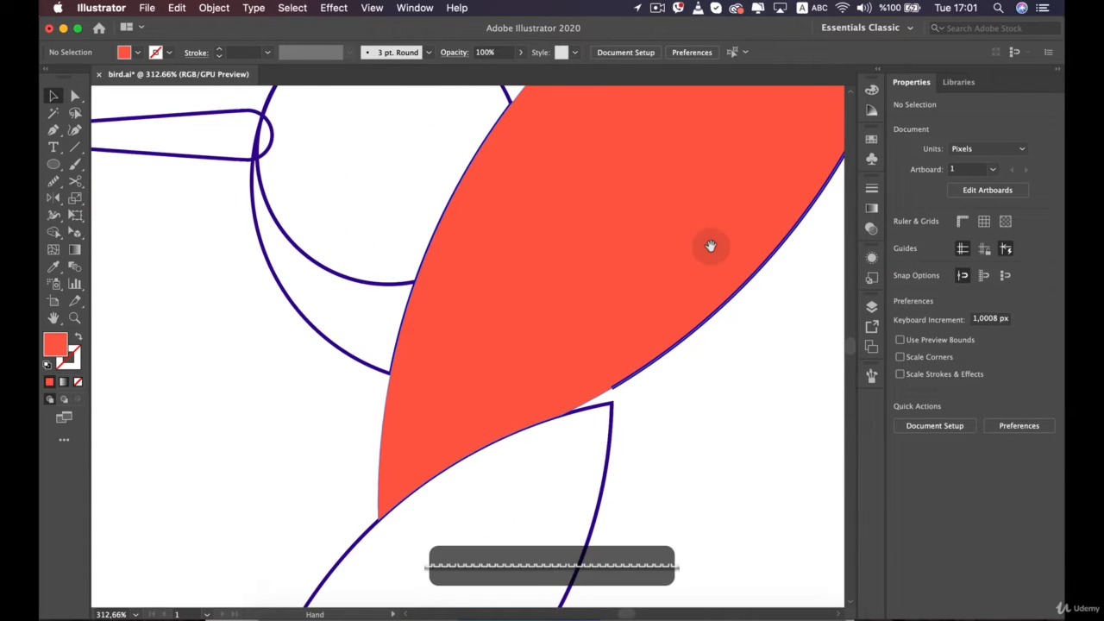
pyautogui.moveTo(710, 247); pyautogui.dragTo(439, 372)
pyautogui.scroll(-2, 583, 287)
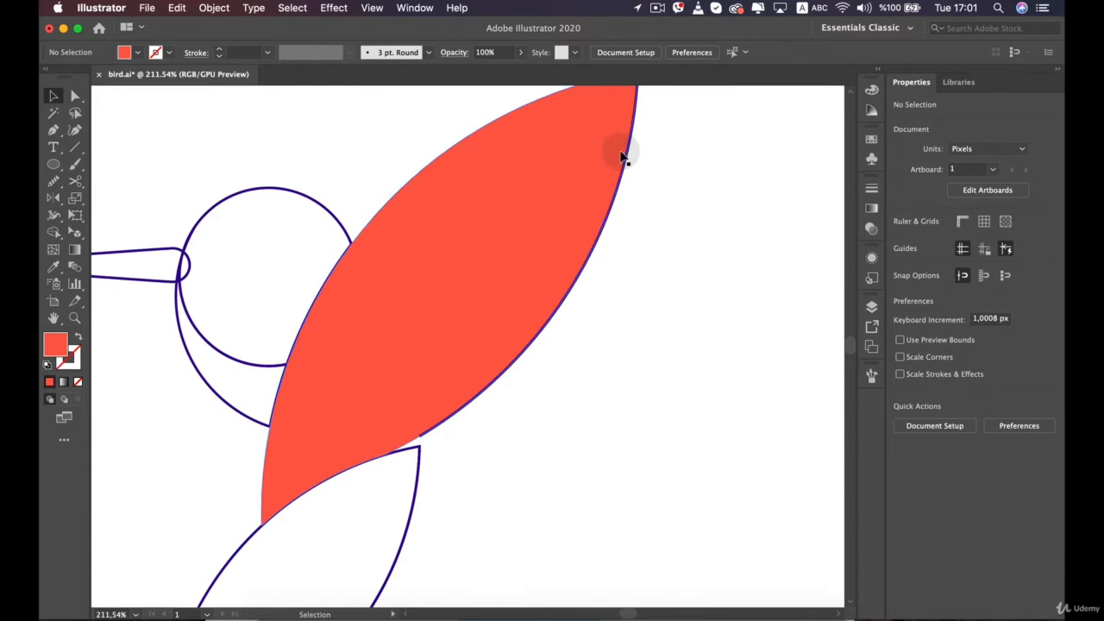
pyautogui.click(626, 155)
pyautogui.press('space')
pyautogui.moveTo(555, 185); pyautogui.dragTo(494, 324)
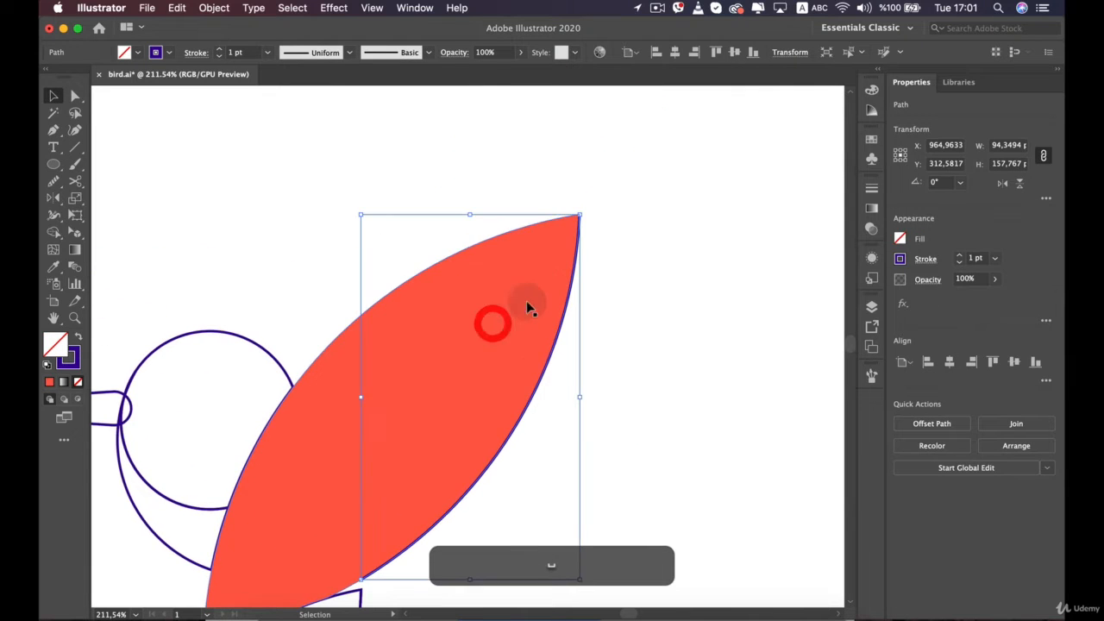
pyautogui.click(606, 263)
# Examine the red wing's lower edge where it meets the tail, then deselect everything
pyautogui.press('space')
pyautogui.scroll(-2, 604, 261)
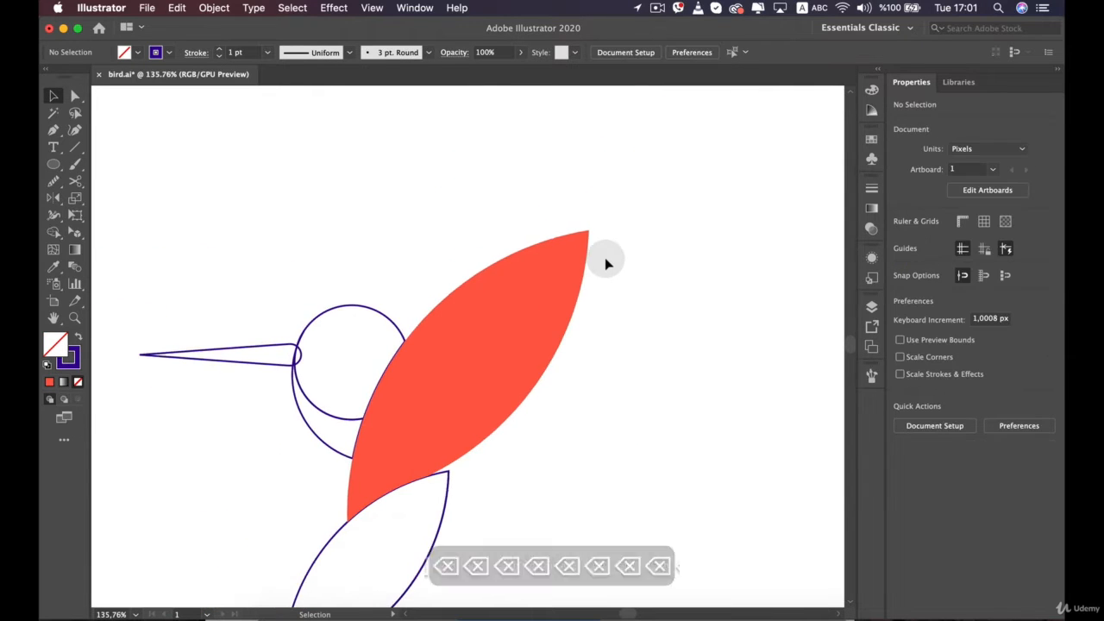
pyautogui.moveTo(604, 262); pyautogui.dragTo(628, 148)
pyautogui.scroll(4, 480, 367)
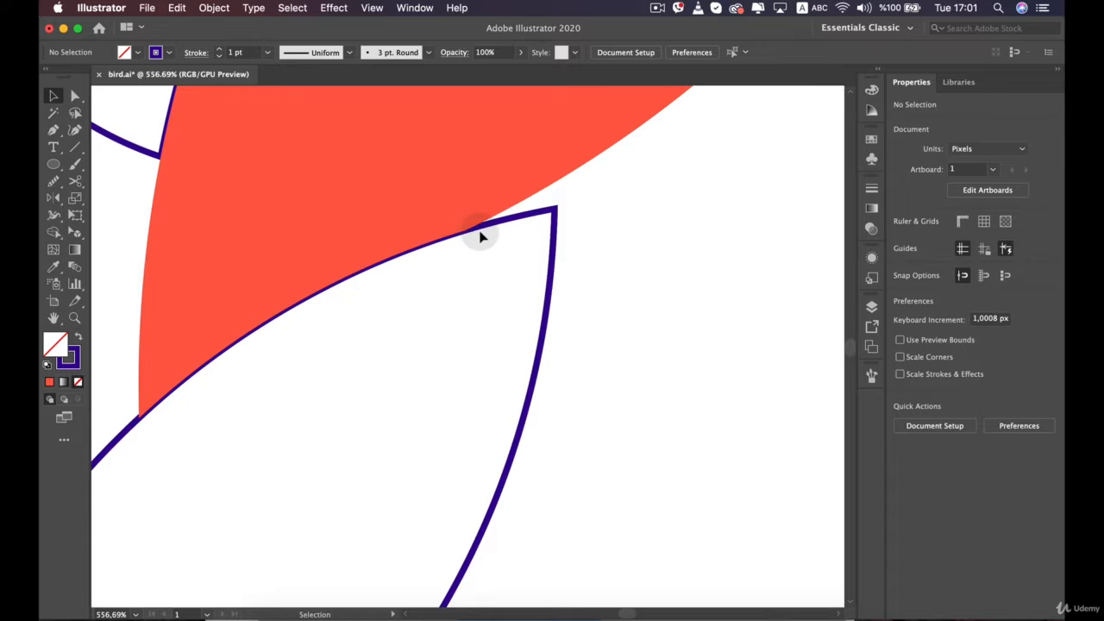
pyautogui.scroll(-4, 481, 237)
pyautogui.press('space')
pyautogui.moveTo(476, 267); pyautogui.dragTo(547, 325)
pyautogui.scroll(-2, 461, 319)
pyautogui.click(640, 312)
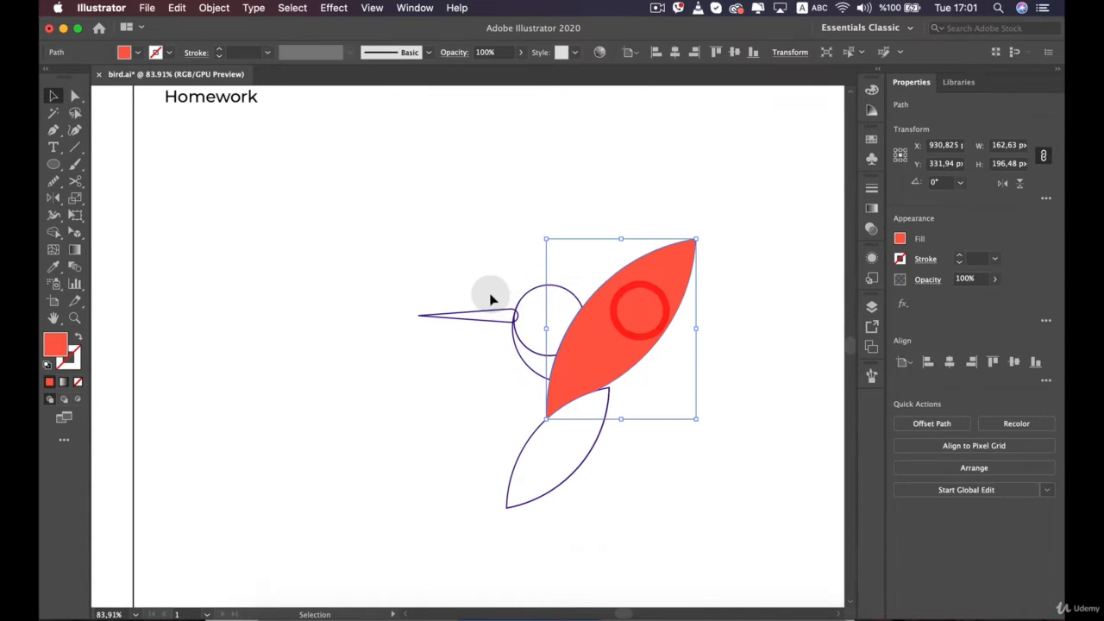
pyautogui.scroll(-3, 490, 300)
pyautogui.click(378, 304)
# Draw a red circle from its centre, about 358 px in diameter, with the Ellipse tool between the sample and the bird
pyautogui.click(52, 164)
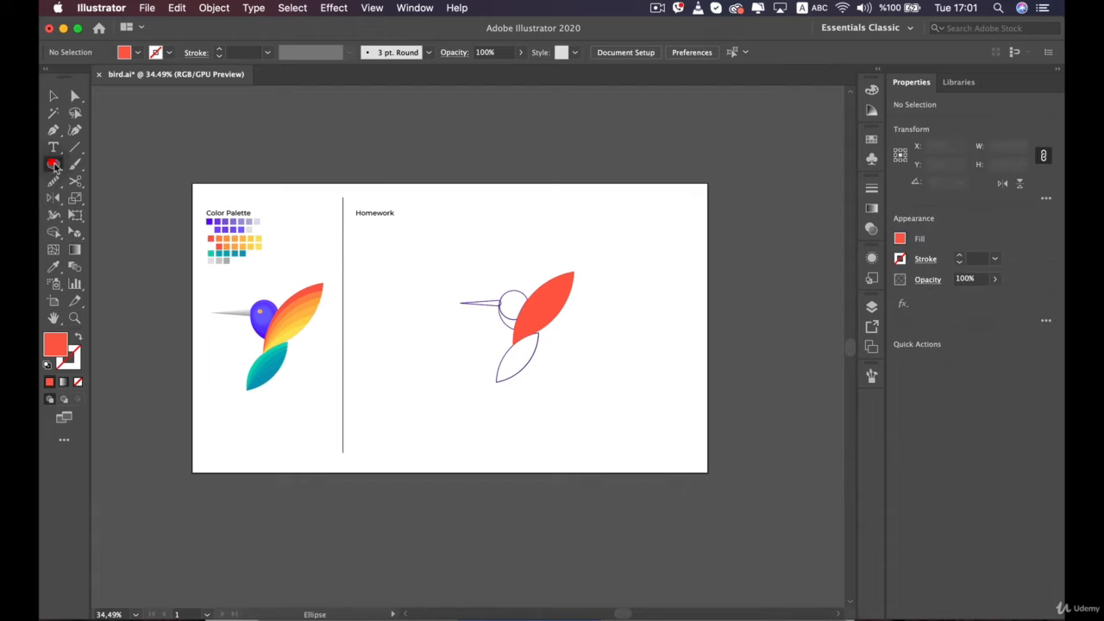
pyautogui.scroll(1, 452, 302)
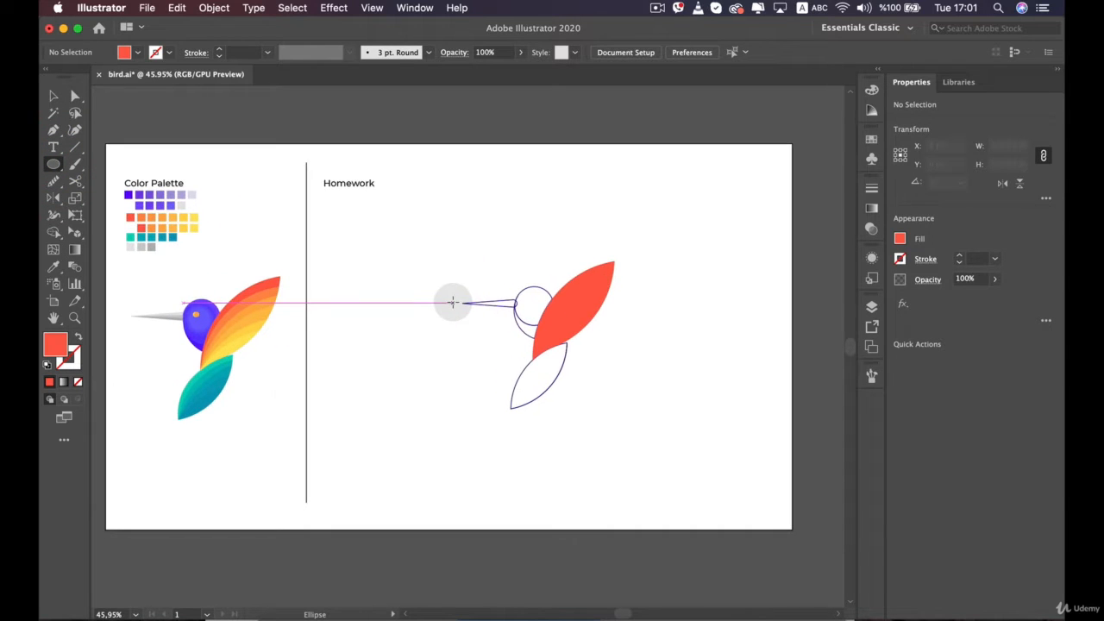
pyautogui.press('alt')
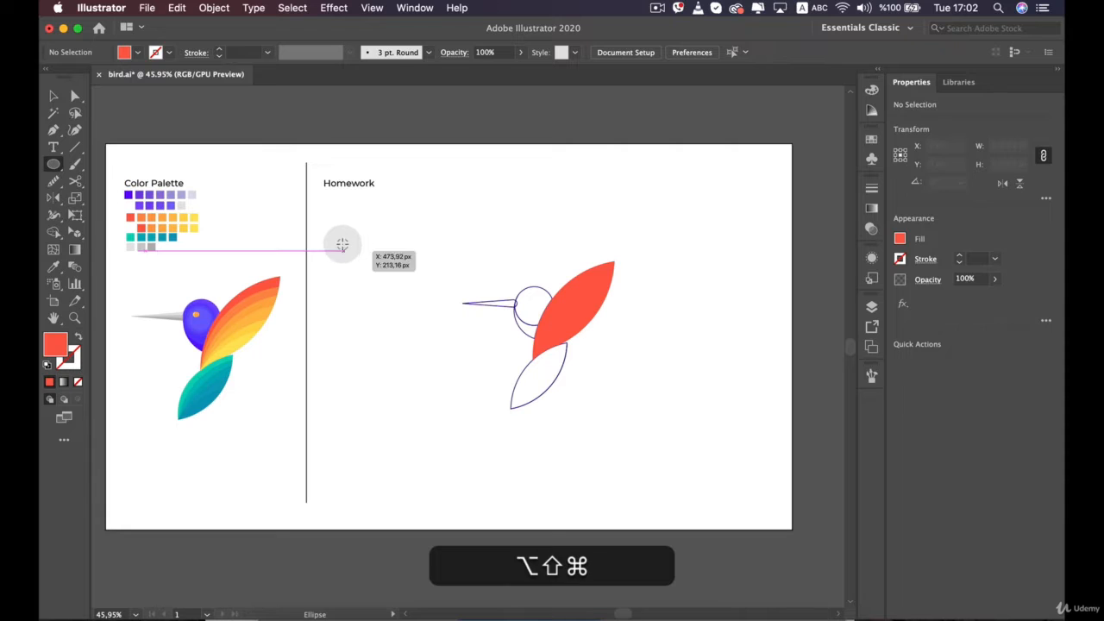
pyautogui.moveTo(343, 245); pyautogui.dragTo(411, 328)
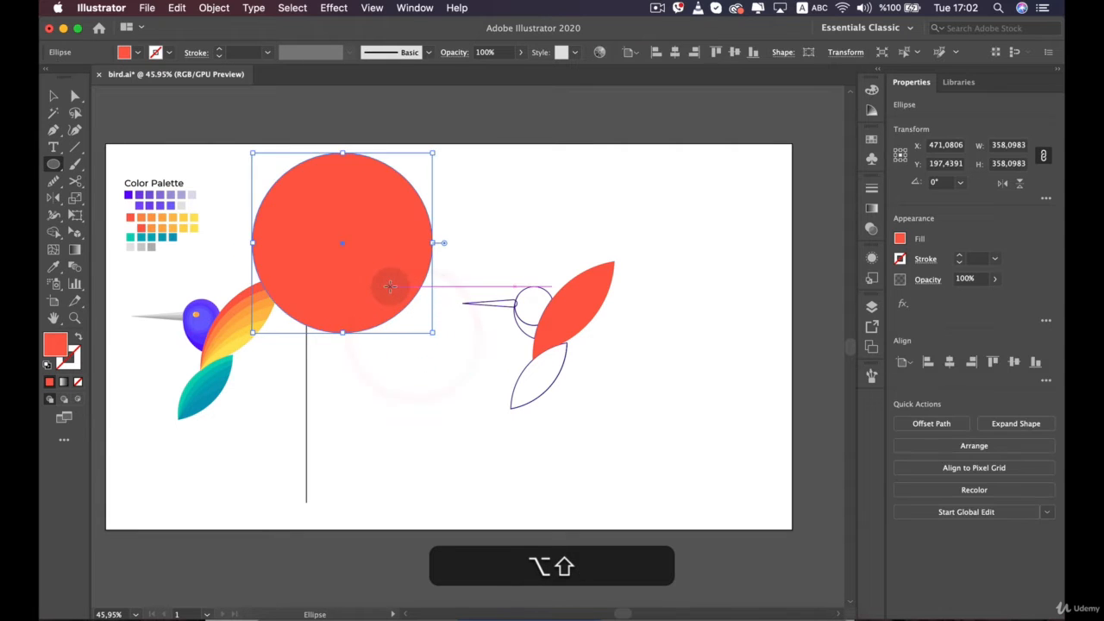
# Move the red circle over the wing so that its left edge meets the wing's lower tip
pyautogui.press('c')
pyautogui.press('v')
pyautogui.moveTo(362, 276)
pyautogui.mouseDown()
pyautogui.moveTo(434, 345)
pyautogui.moveTo(496, 382)
pyautogui.moveTo(609, 353)
pyautogui.moveTo(608, 339)
pyautogui.moveTo(585, 414)
pyautogui.mouseUp()
pyautogui.scroll(5, 610, 348)
pyautogui.moveTo(591, 341); pyautogui.dragTo(567, 359)
pyautogui.scroll(5, 569, 362)
pyautogui.scroll(-3, 567, 359)
pyautogui.scroll(-3, 567, 362)
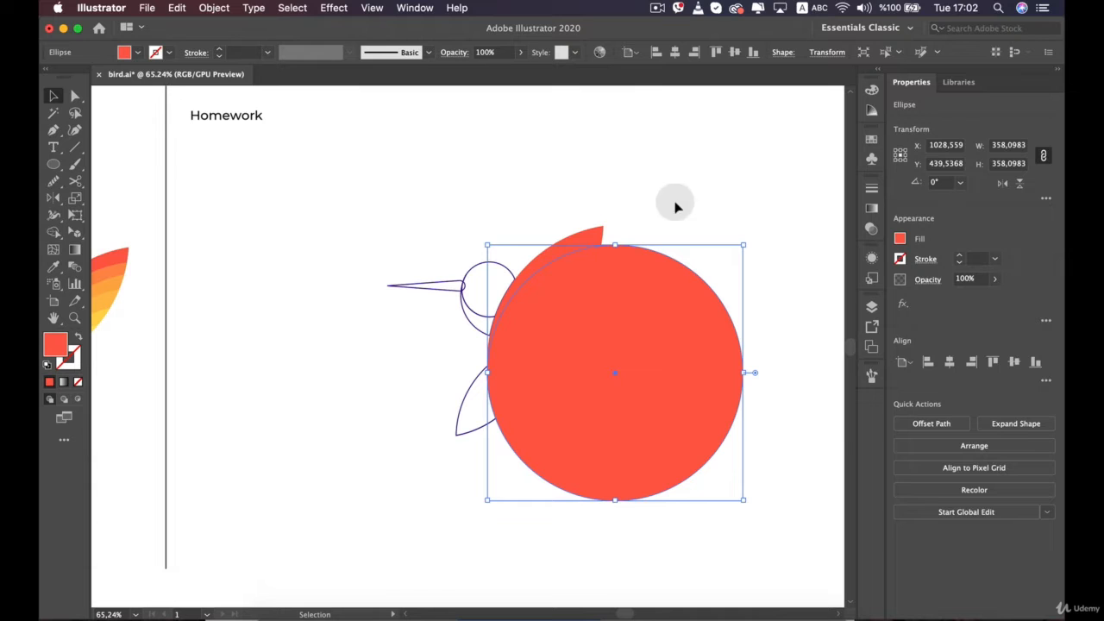
# Switch the document to outline view and deselect the circle
pyautogui.click(372, 8)
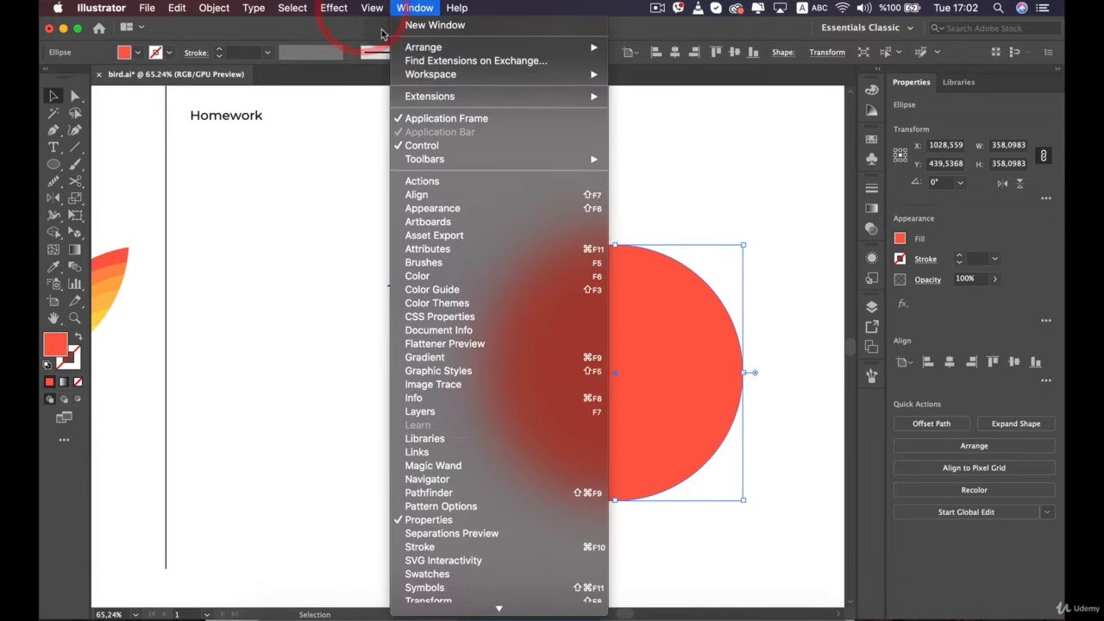
pyautogui.click(377, 37)
pyautogui.click(324, 283)
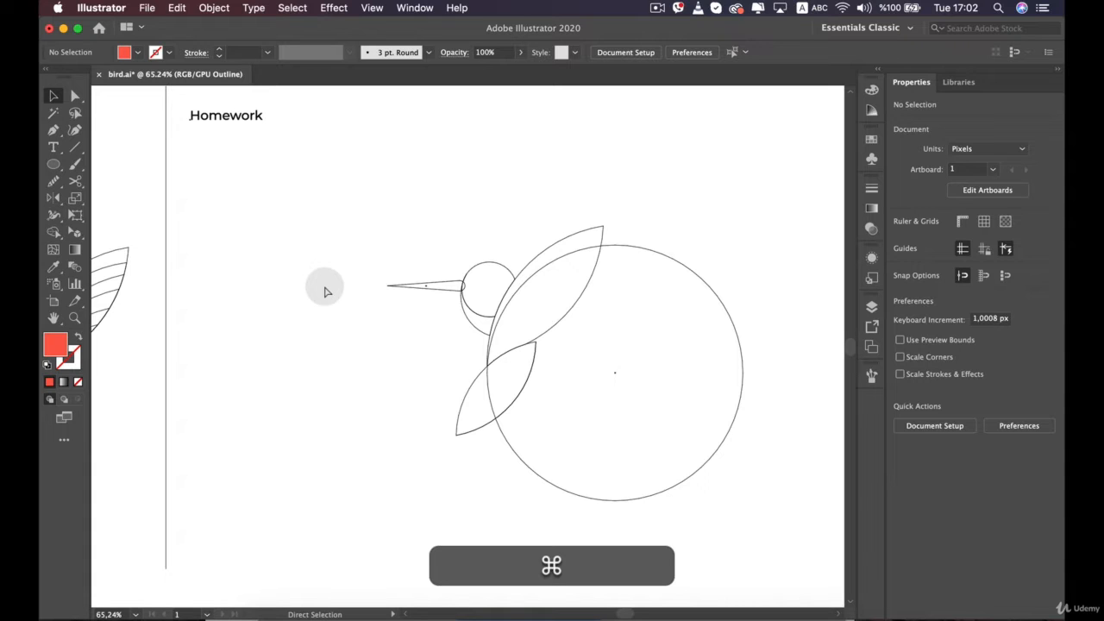
pyautogui.press('super+y')
pyautogui.press('super+y')
# Enlarge the big circle proportionally from its centre to about 370 px in diameter
pyautogui.scroll(-6, 325, 292)
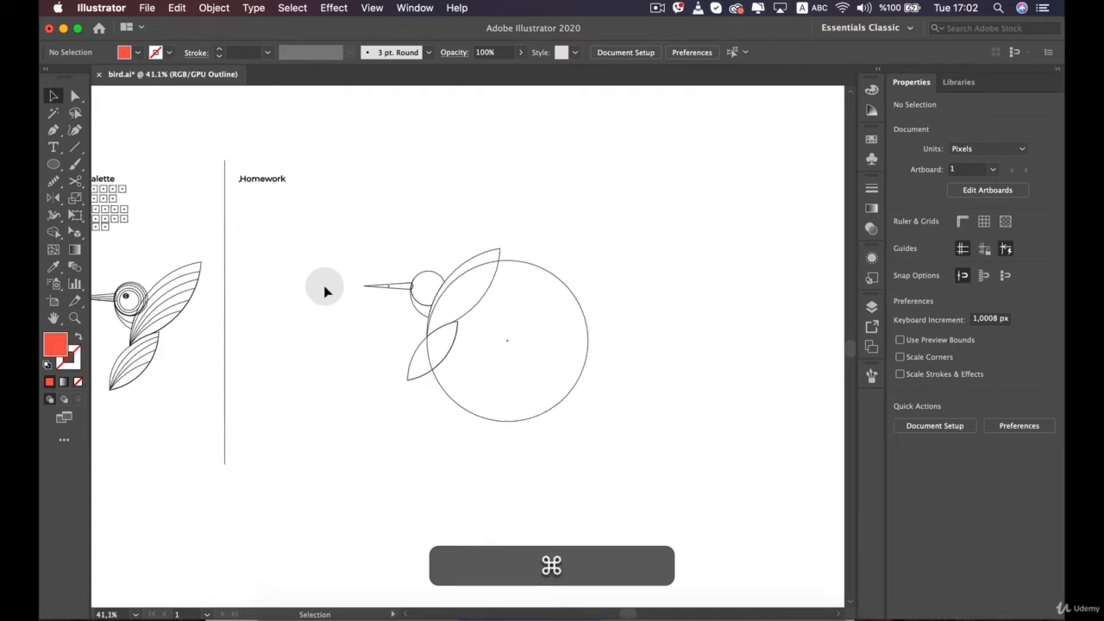
pyautogui.moveTo(303, 303); pyautogui.dragTo(365, 296)
pyautogui.scroll(5, 328, 306)
pyautogui.scroll(1, 256, 226)
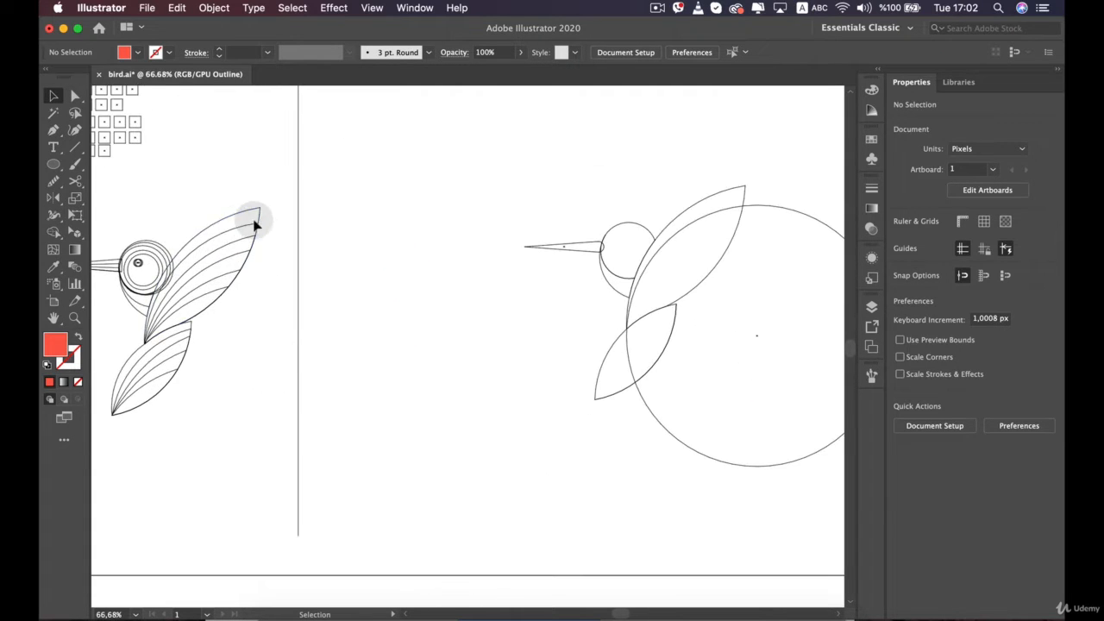
pyautogui.moveTo(694, 243); pyautogui.dragTo(541, 288)
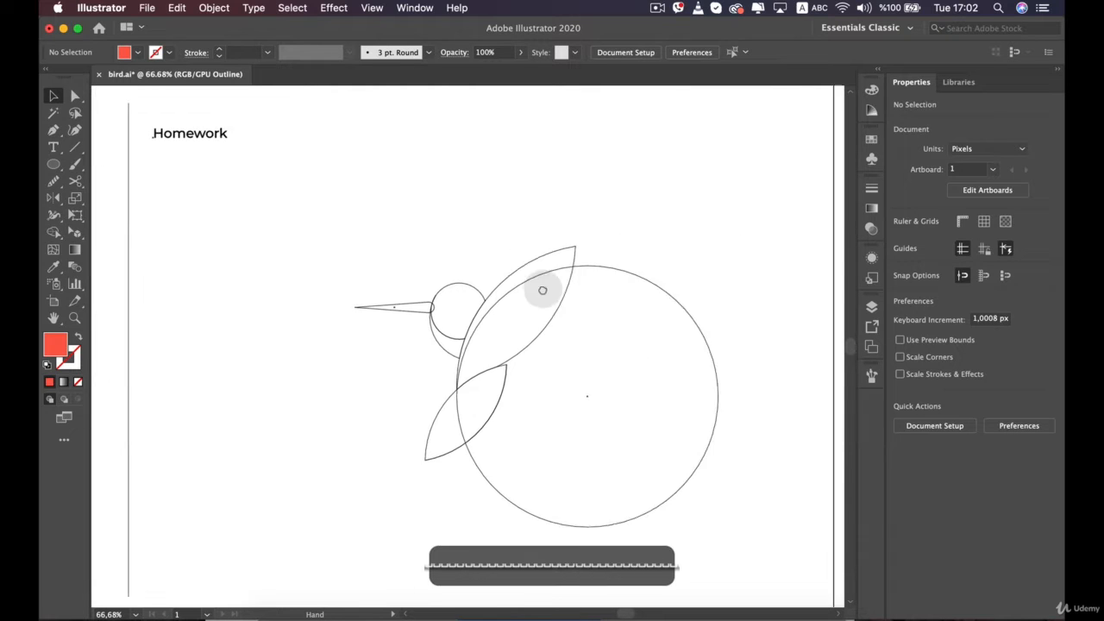
pyautogui.scroll(3, 653, 296)
pyautogui.click(665, 280)
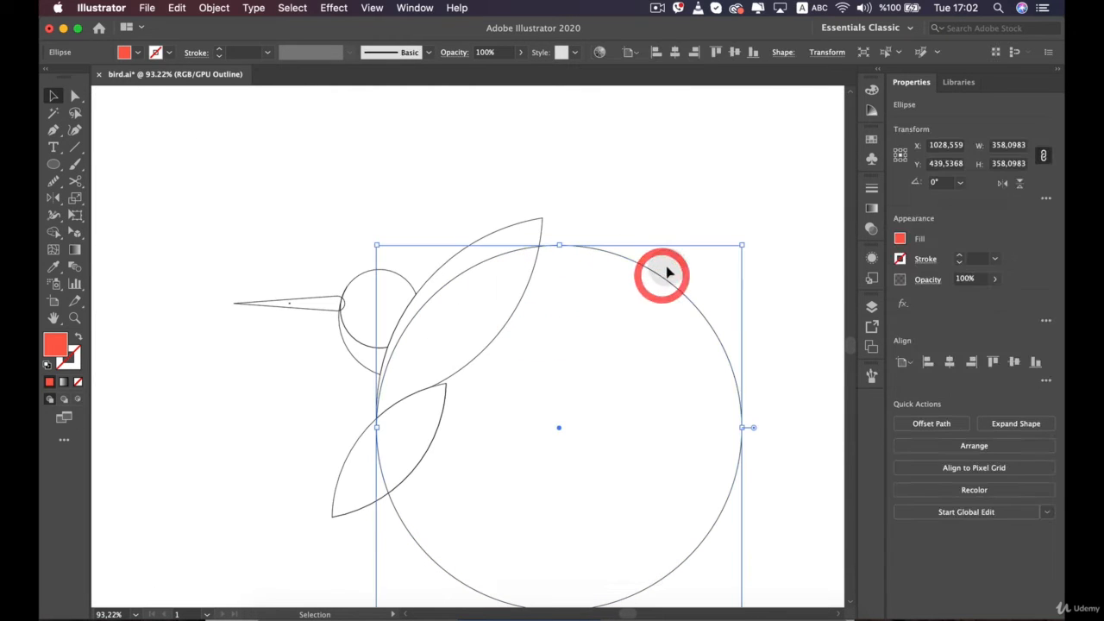
pyautogui.moveTo(560, 245); pyautogui.dragTo(562, 238)
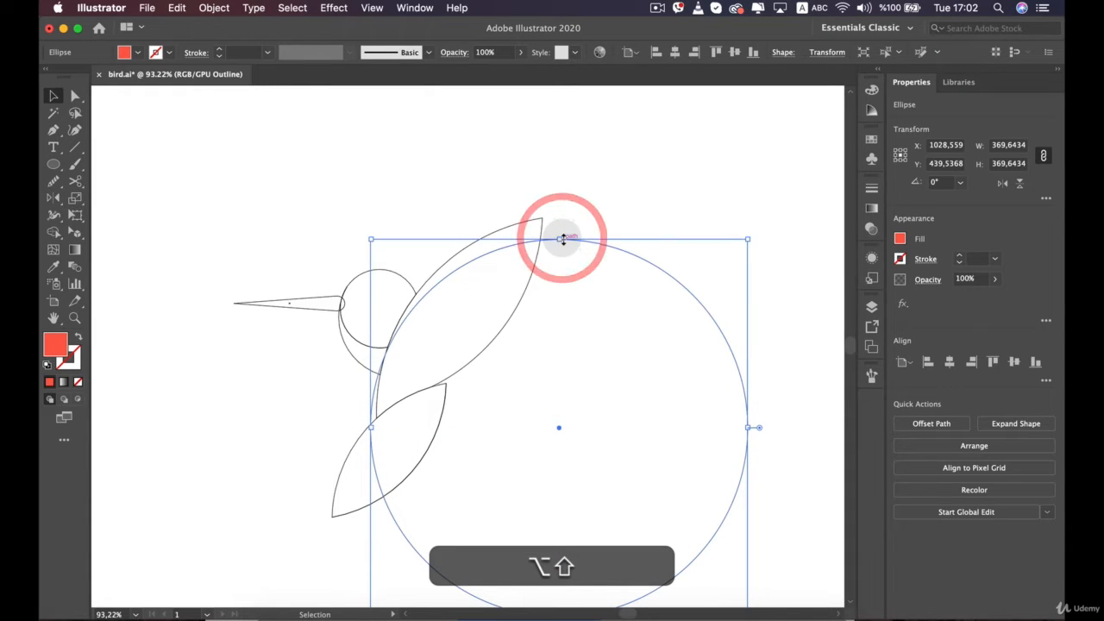
# Move the big circle about 6 px to the right so that its left edge meets the wing's lower tip again
pyautogui.press('Right')
pyautogui.press('Right')
pyautogui.press('Right')
pyautogui.press('Right')
pyautogui.press('Right')
pyautogui.press('Right')
pyautogui.press('Right')
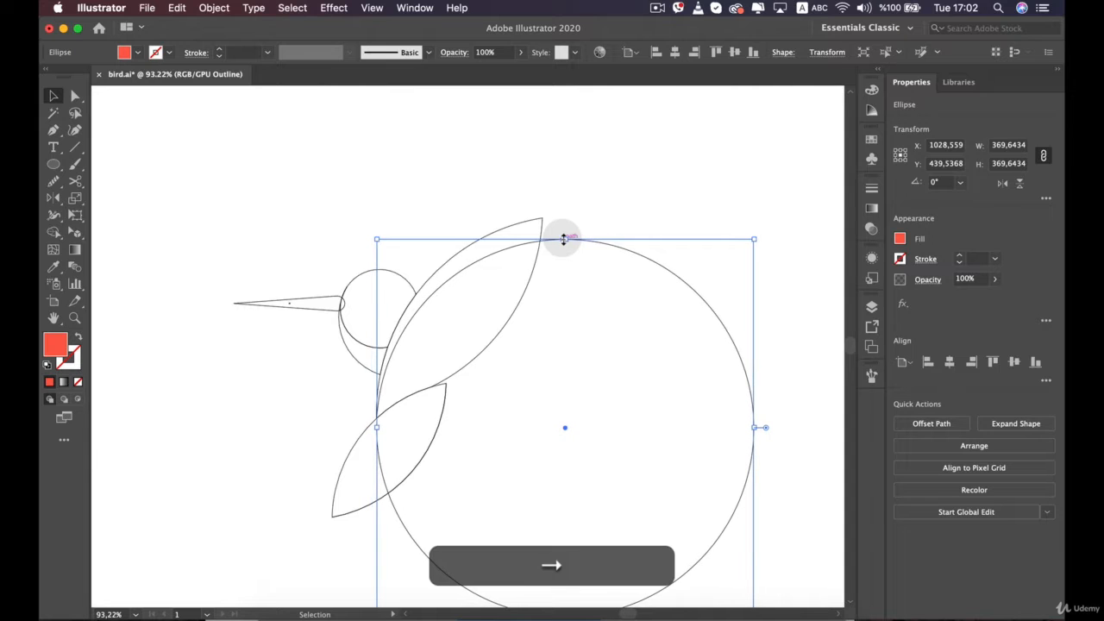
pyautogui.scroll(5, 564, 239)
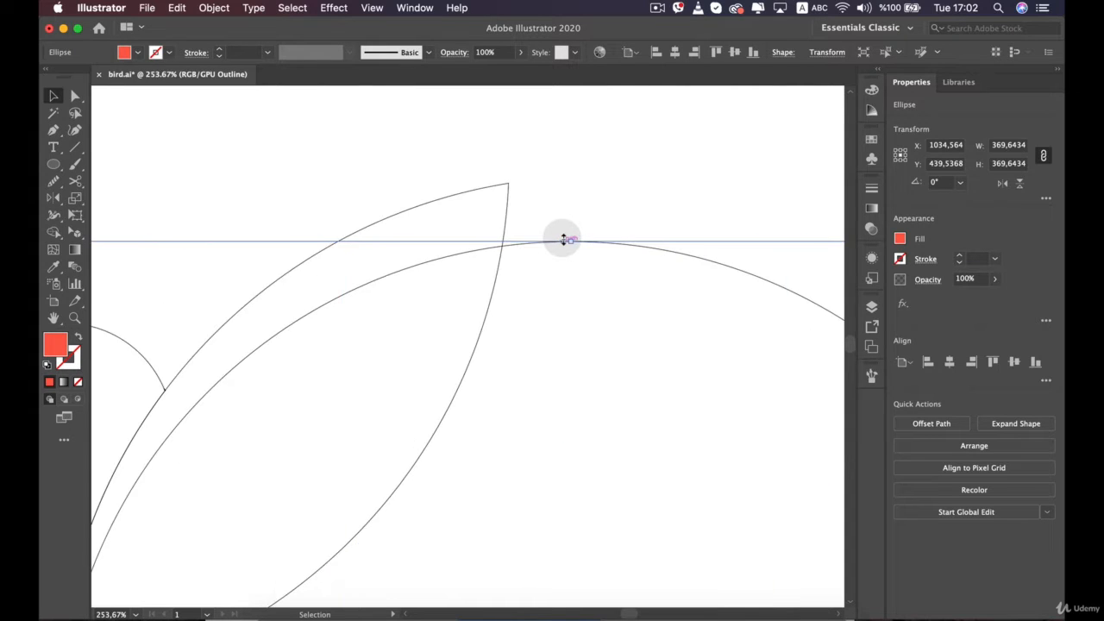
pyautogui.scroll(-2, 565, 239)
pyautogui.scroll(-5, 565, 239)
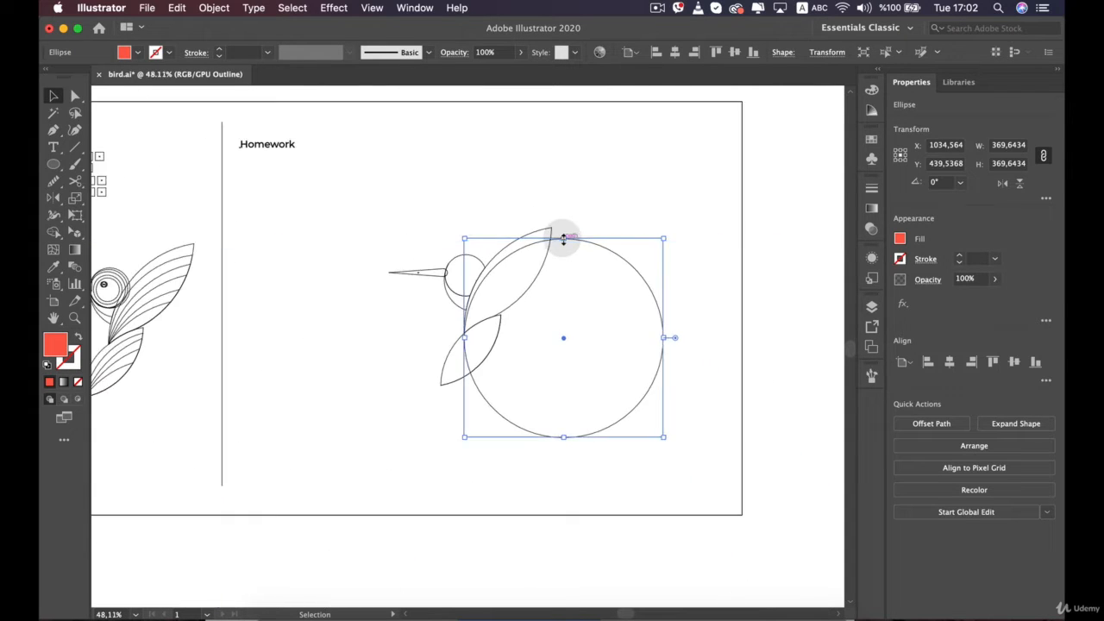
# Duplicate the big circle and place the copy as a spare to the upper right of the bird
pyautogui.press('alt')
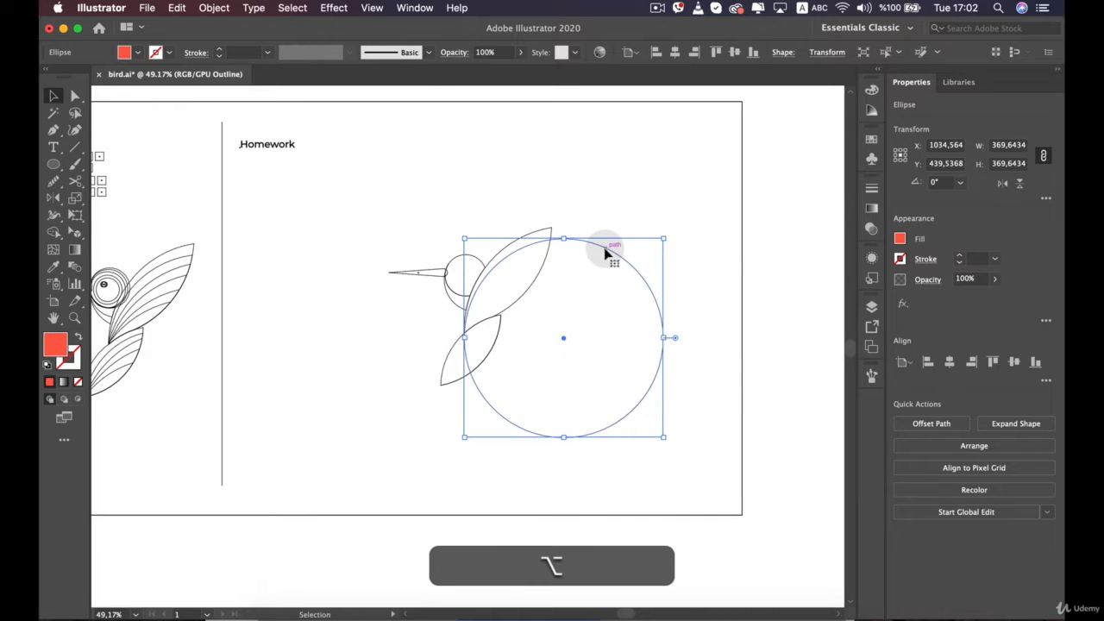
pyautogui.moveTo(615, 247); pyautogui.dragTo(813, 126)
pyautogui.click(665, 470)
pyautogui.click(547, 244)
pyautogui.scroll(3, 544, 243)
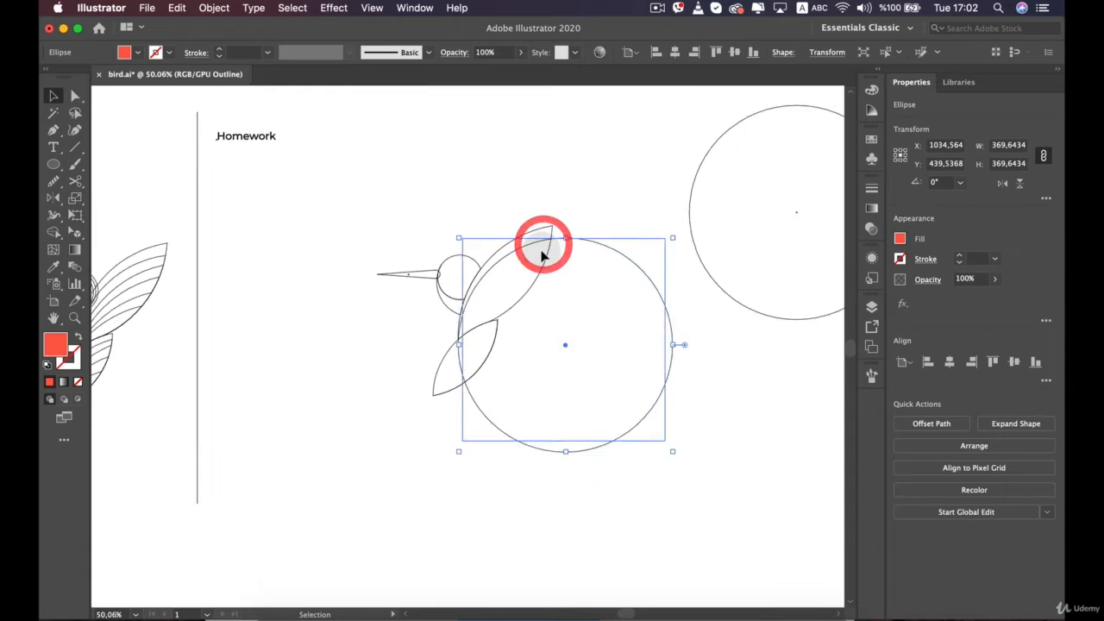
# Select the wing and the overlapping big circle, and remove the circle area outside the wing with the Shape Builder tool
pyautogui.scroll(1, 484, 354)
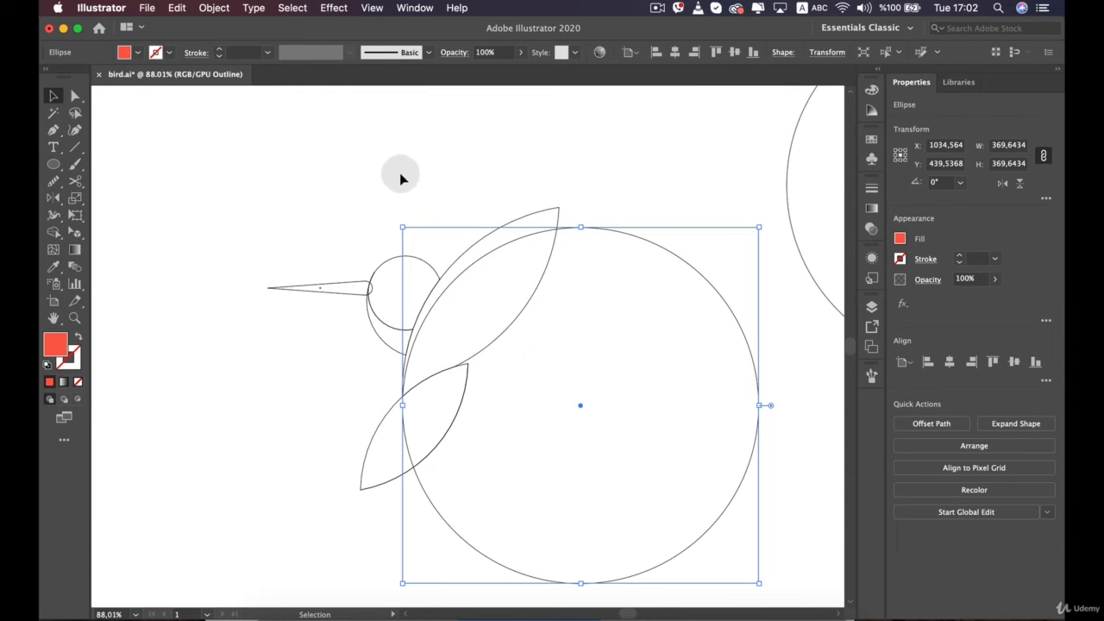
pyautogui.click(544, 305)
pyautogui.click(548, 238)
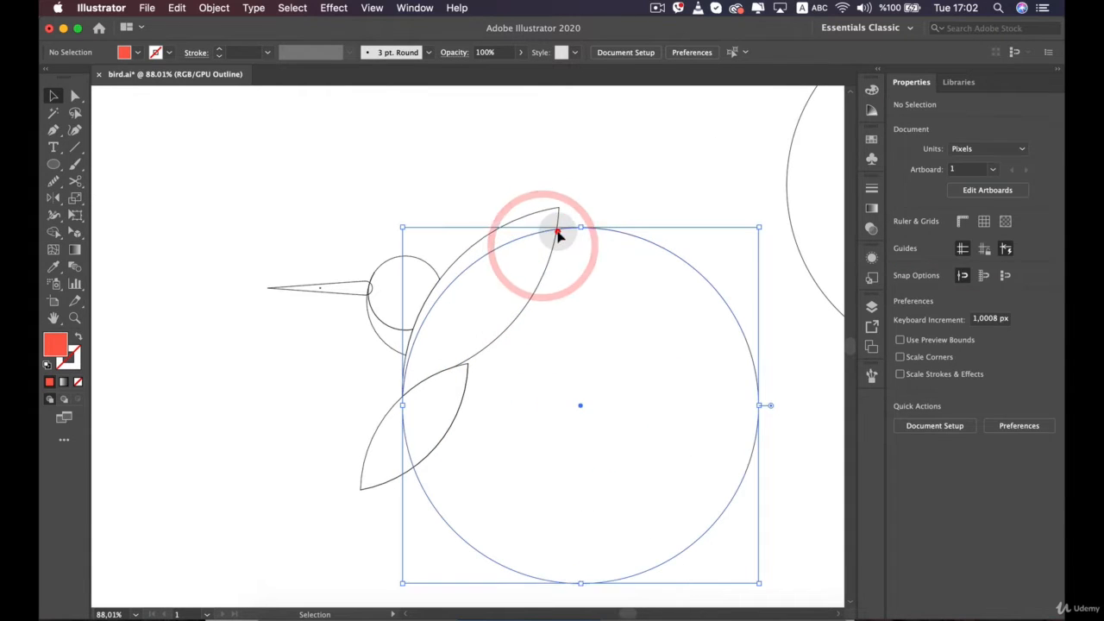
pyautogui.keyDown('shift'); pyautogui.click(544, 211); pyautogui.keyUp('shift')
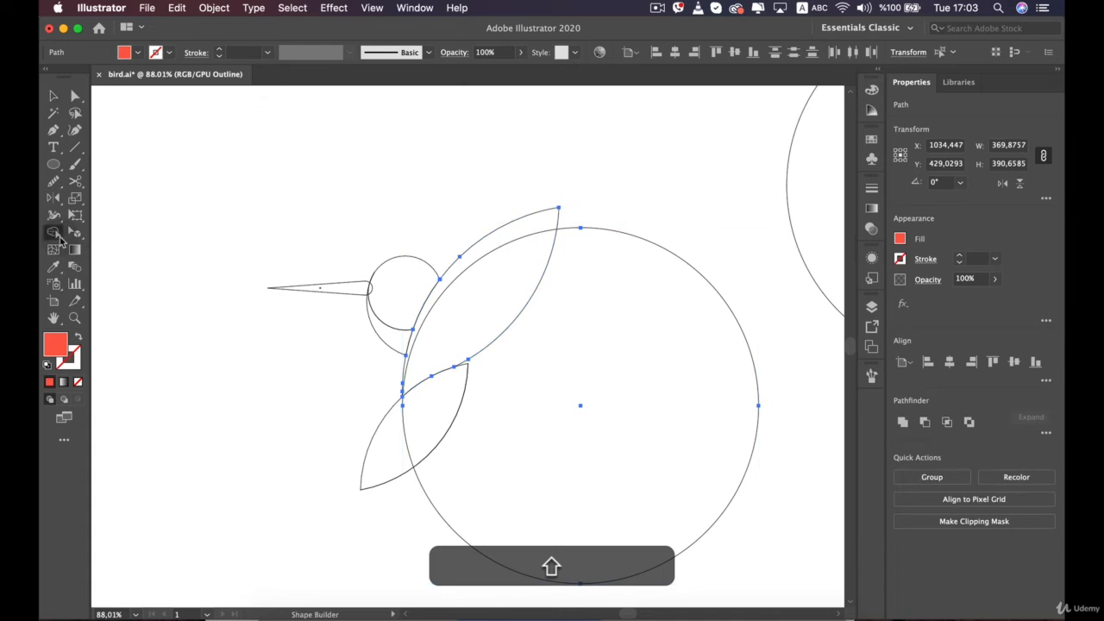
pyautogui.click(53, 233)
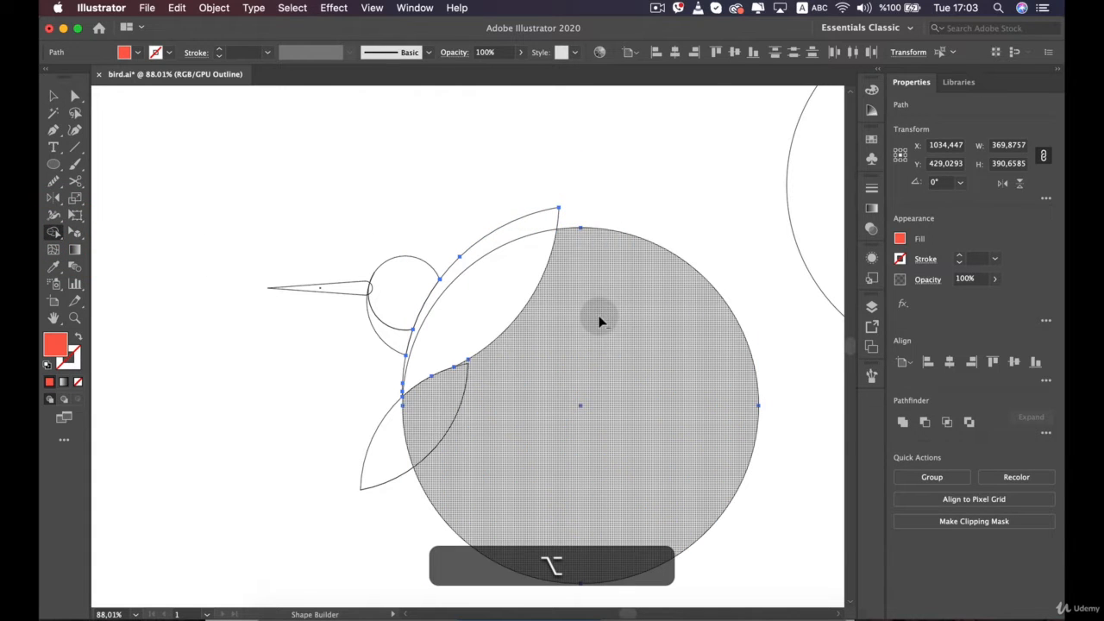
pyautogui.keyDown('alt'); pyautogui.click(601, 322); pyautogui.keyUp('alt')
pyautogui.press('v')
pyautogui.click(603, 316)
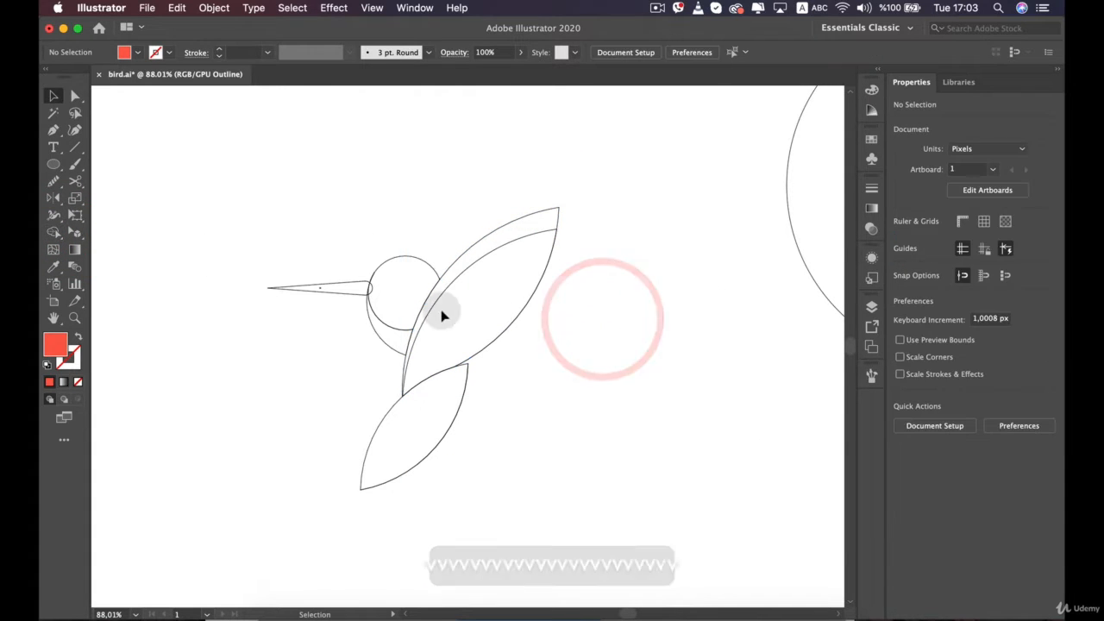
# Move the spare circle over the wing, below the first curve, and nudge it right until its arc meets the wing's lower tip
pyautogui.scroll(-2, 562, 251)
pyautogui.moveTo(751, 242); pyautogui.dragTo(440, 440)
pyautogui.scroll(5, 440, 440)
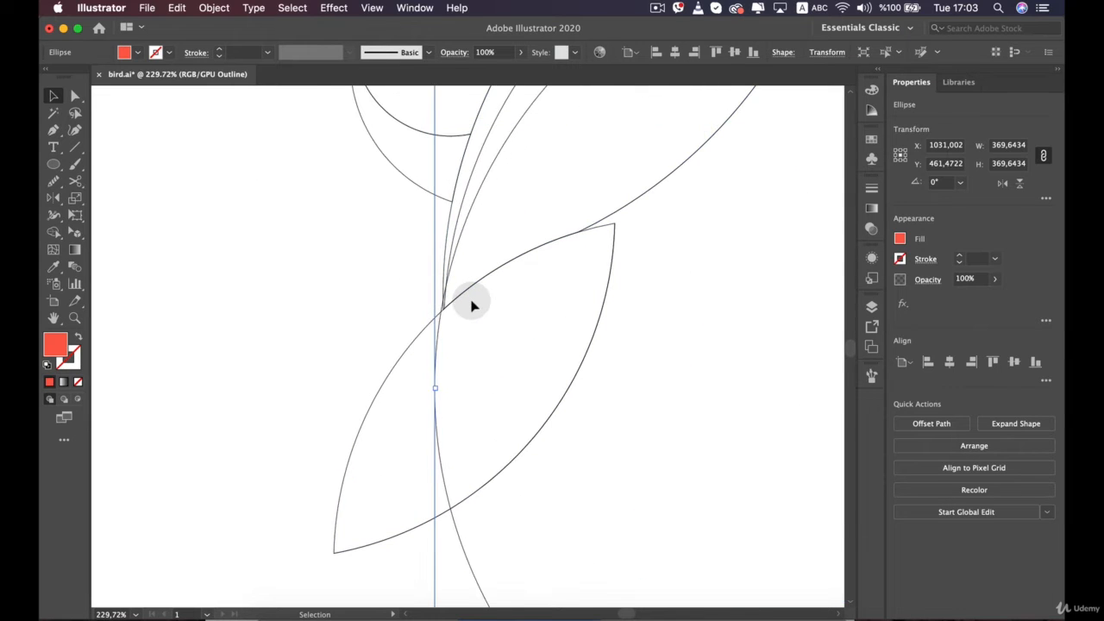
pyautogui.press('Right')
pyautogui.press('Right')
pyautogui.press('Right')
pyautogui.press('Right')
pyautogui.press('Right')
pyautogui.press('Right')
pyautogui.press('Right')
pyautogui.press('Right')
pyautogui.press('Right')
pyautogui.press('Right')
pyautogui.moveTo(543, 232); pyautogui.dragTo(335, 517)
pyautogui.scroll(-4, 427, 310)
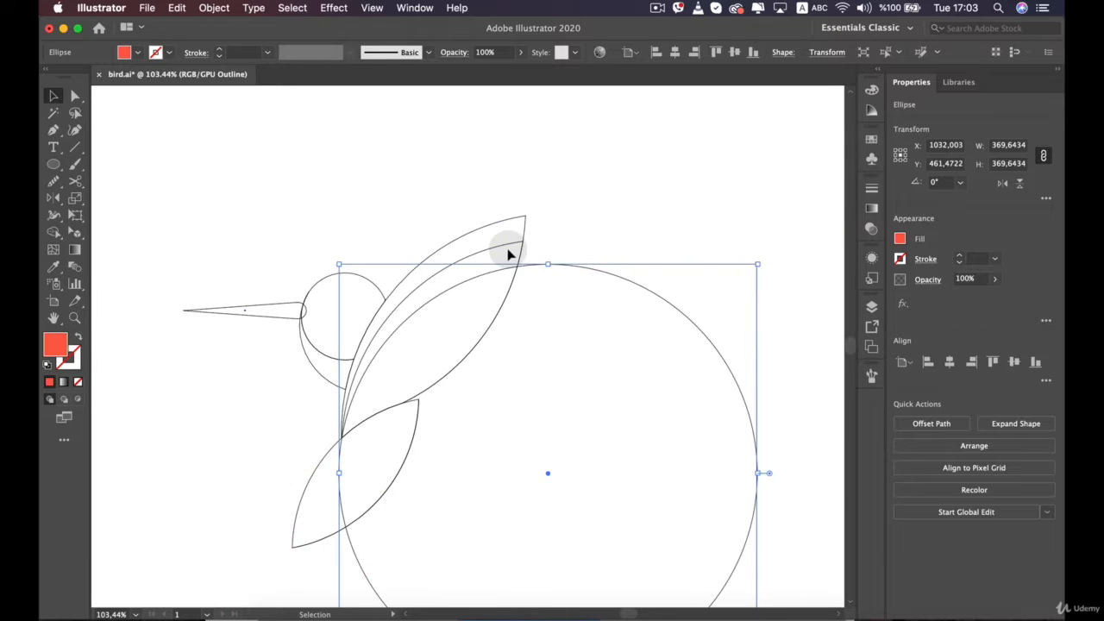
pyautogui.click(510, 251)
# Duplicate the repositioned circle and place the copy just outside the artboard's right edge
pyautogui.scroll(-3, 507, 251)
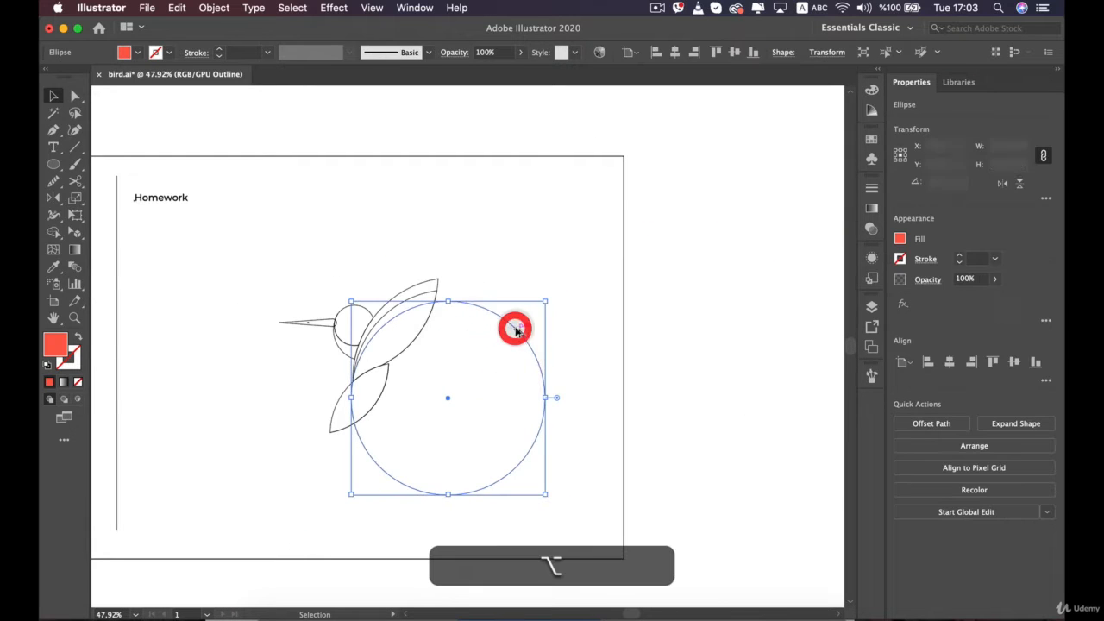
pyautogui.moveTo(512, 328); pyautogui.dragTo(785, 214)
pyautogui.scroll(5, 380, 376)
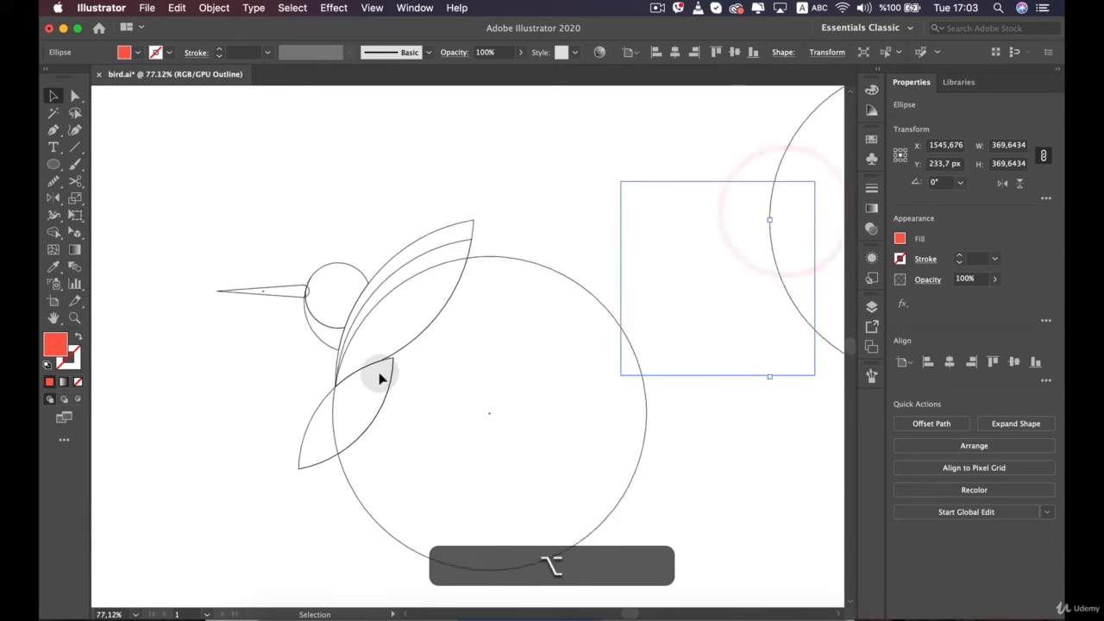
# Fine-tune the horizontal position of the circle over the wing so that its arc runs into the wing's lower tip
pyautogui.scroll(5, 371, 380)
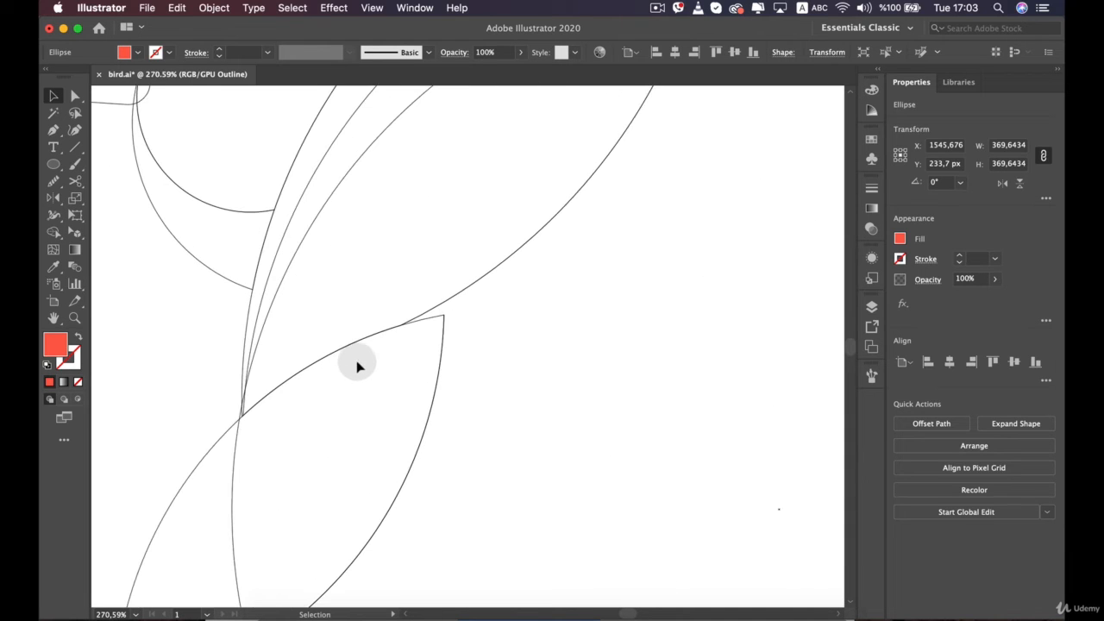
pyautogui.click(288, 272)
pyautogui.press('Right')
pyautogui.press('Right')
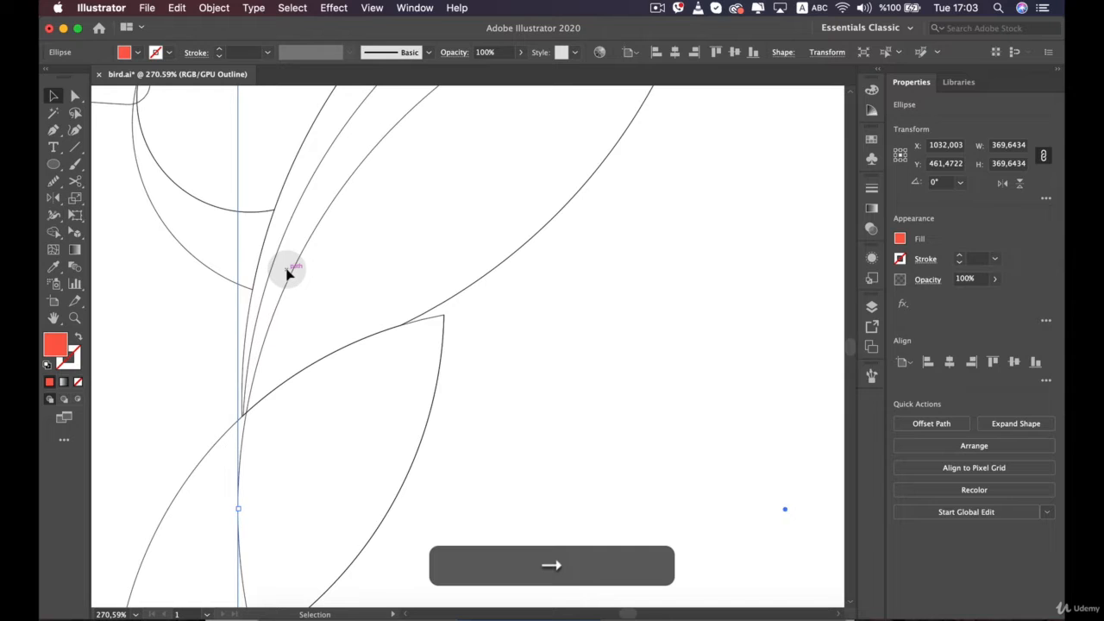
pyautogui.press('Left')
pyautogui.scroll(-6, 287, 272)
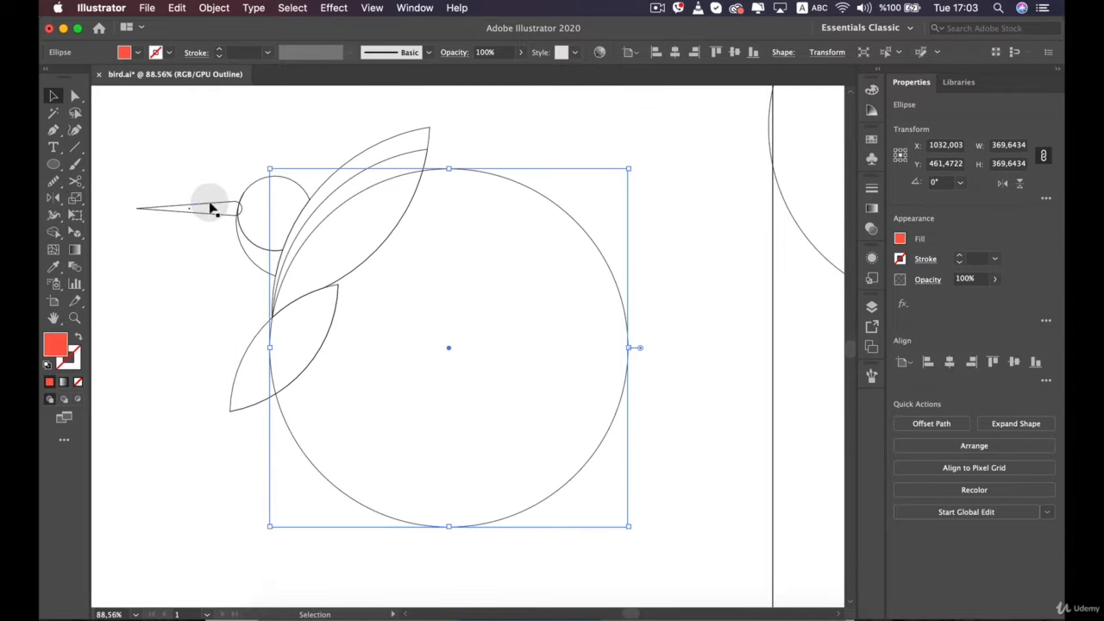
# Select the wing's undivided inner area with the overlapping circle, and remove the circle area outside the wing with the Shape Builder tool
pyautogui.click(406, 153)
pyautogui.press('alt')
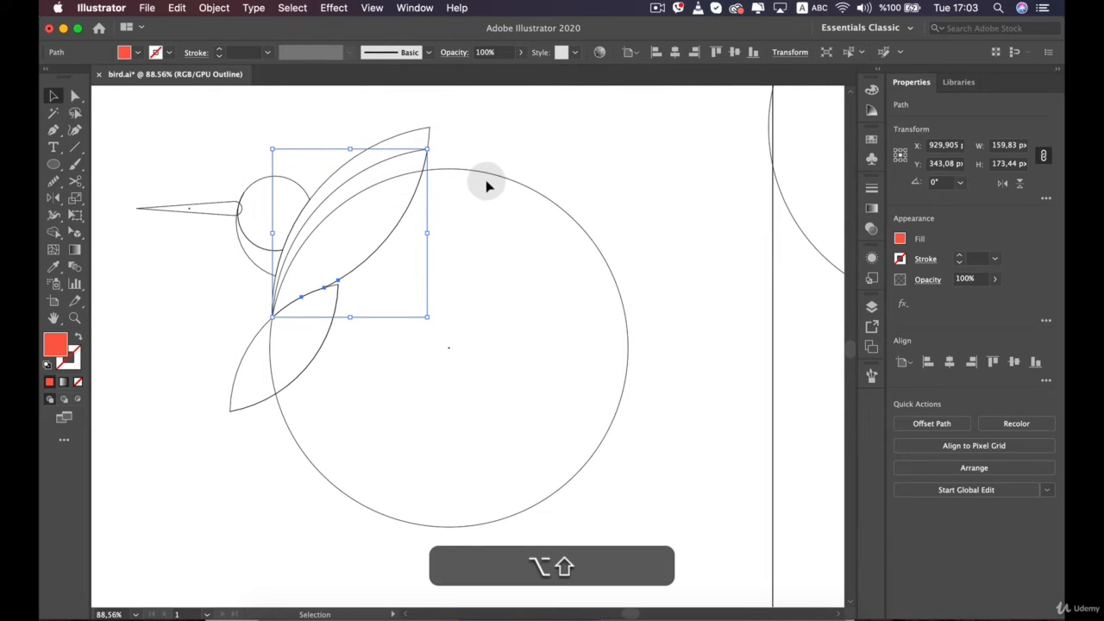
pyautogui.keyDown('shift'); pyautogui.click(492, 176); pyautogui.keyUp('shift')
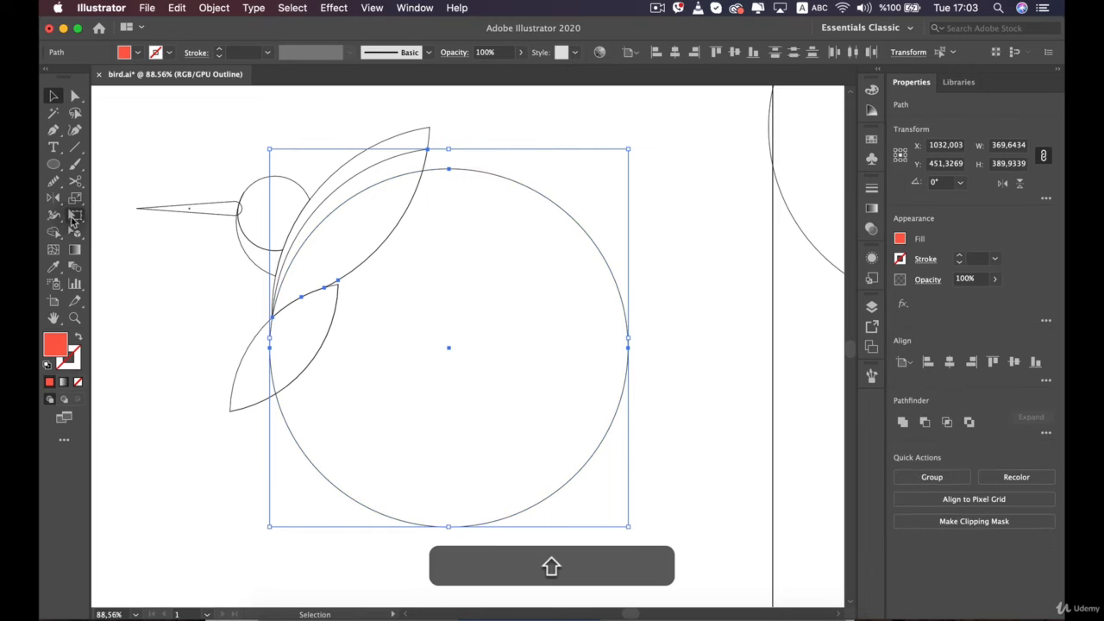
pyautogui.hotkey('shift', 'm')
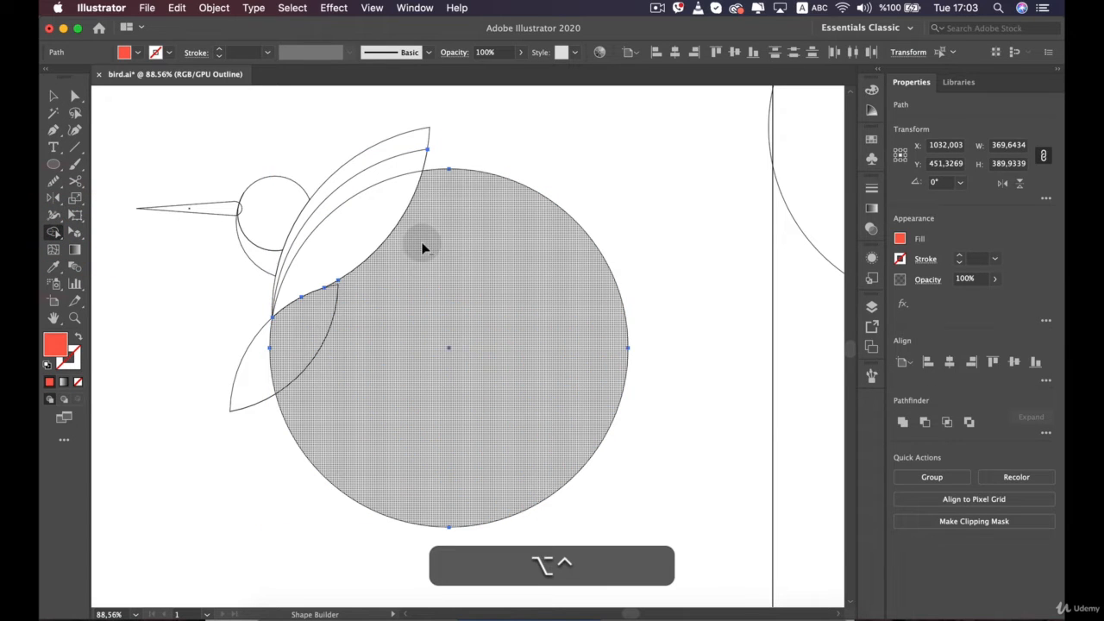
pyautogui.keyDown('alt'); pyautogui.click(423, 248); pyautogui.keyUp('alt')
pyautogui.press('v')
pyautogui.click(460, 262)
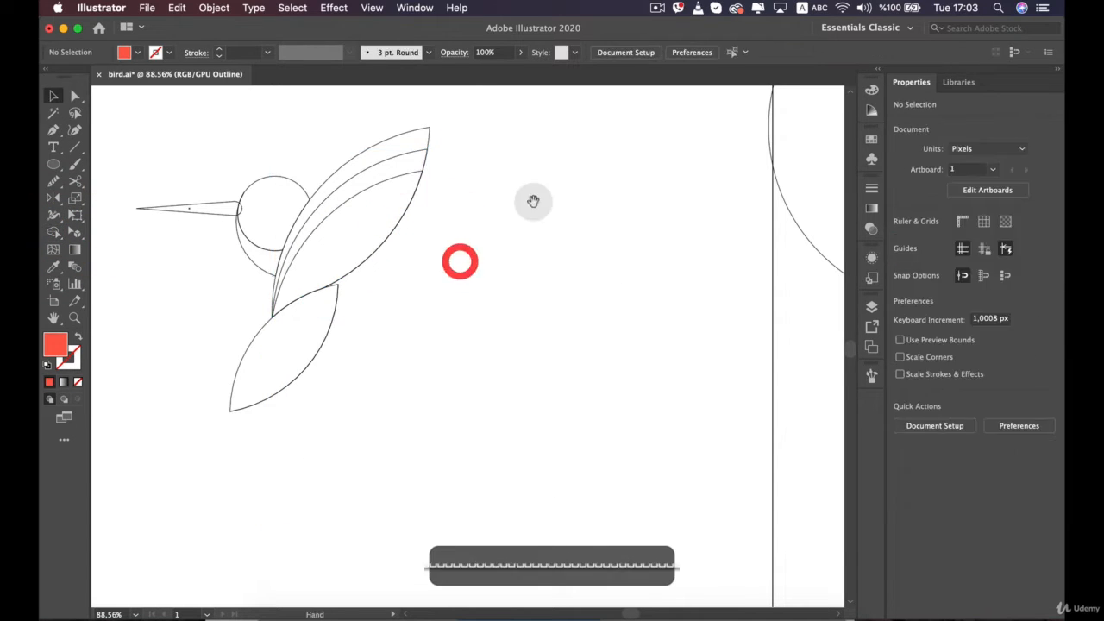
# Duplicate the spare circle beside the artboard and move the copy over the wing, below the second curve
pyautogui.scroll(-2, 533, 201)
pyautogui.click(486, 288)
pyautogui.click(747, 208)
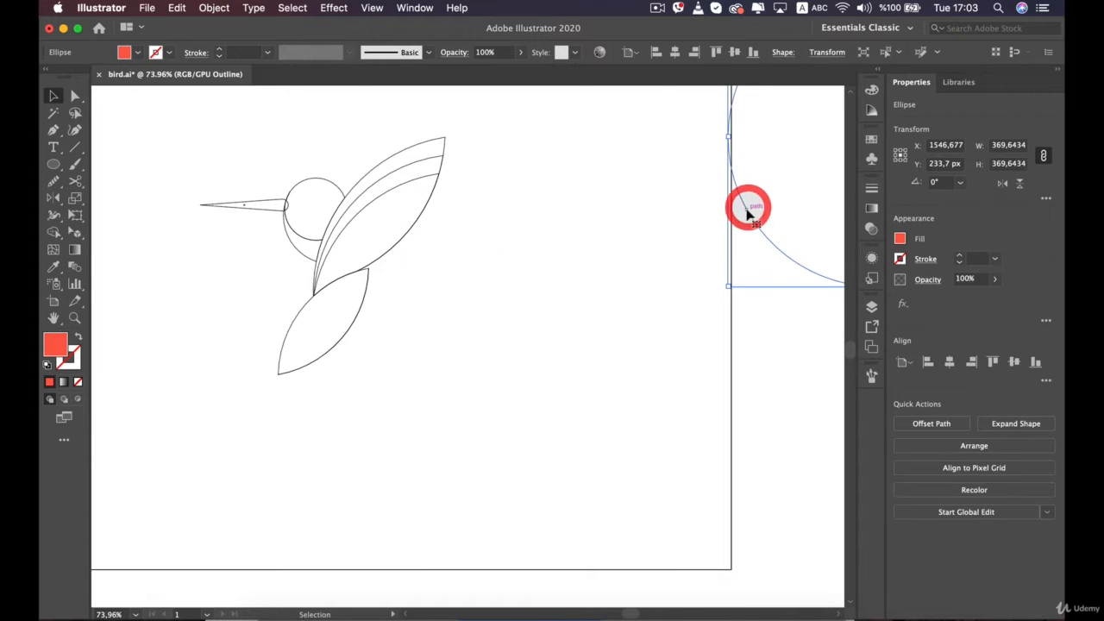
pyautogui.moveTo(747, 209); pyautogui.dragTo(452, 308)
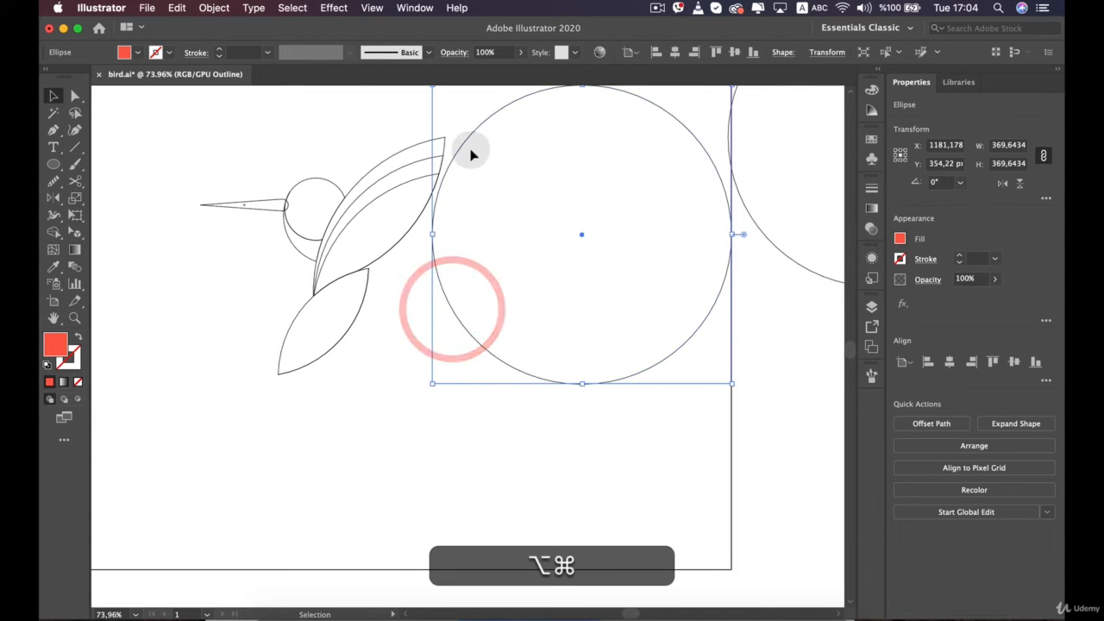
pyautogui.moveTo(469, 143); pyautogui.dragTo(338, 257)
# Nudge the circle slightly right and about 11 px up until its arc passes through the wing's lower tip
pyautogui.scroll(5, 339, 255)
pyautogui.press('Right')
pyautogui.press('Right')
pyautogui.press('Right')
pyautogui.press('Right')
pyautogui.press('Right')
pyautogui.press('Right')
pyautogui.press('Right')
pyautogui.press('Right')
pyautogui.press('Right')
pyautogui.press('Right')
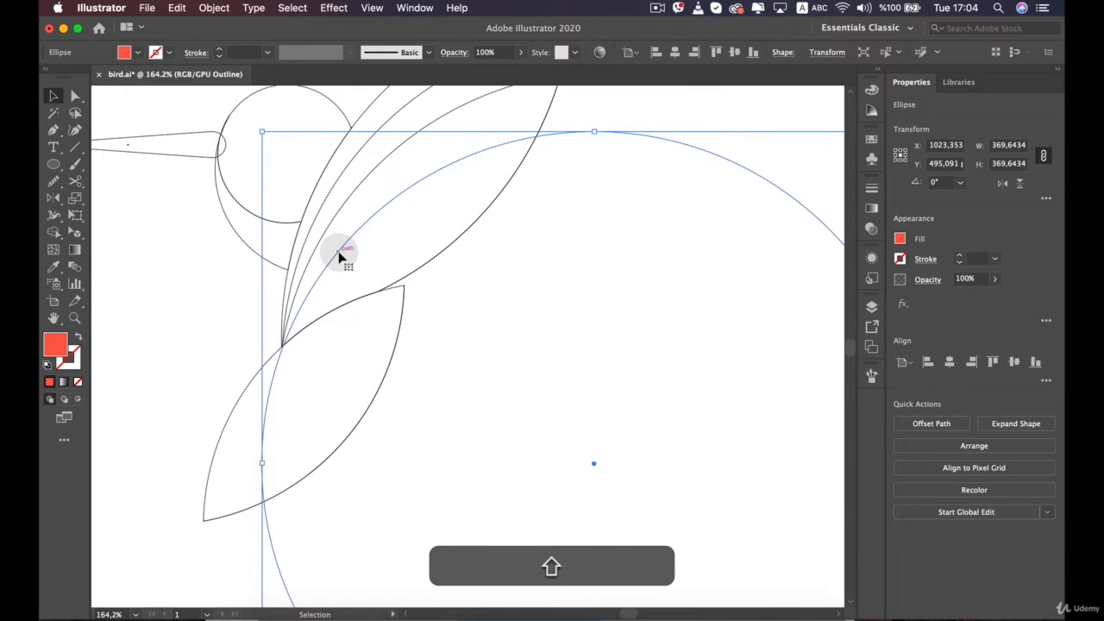
pyautogui.press('Up')
pyautogui.press('Up')
pyautogui.press('Up')
pyautogui.press('Up')
pyautogui.press('Up')
pyautogui.press('Up')
pyautogui.press('Up')
pyautogui.press('Up')
pyautogui.press('Up')
pyautogui.press('Up')
pyautogui.press('Up')
pyautogui.press('Up')
pyautogui.press('Up')
pyautogui.press('Up')
pyautogui.press('Right')
pyautogui.press('Up')
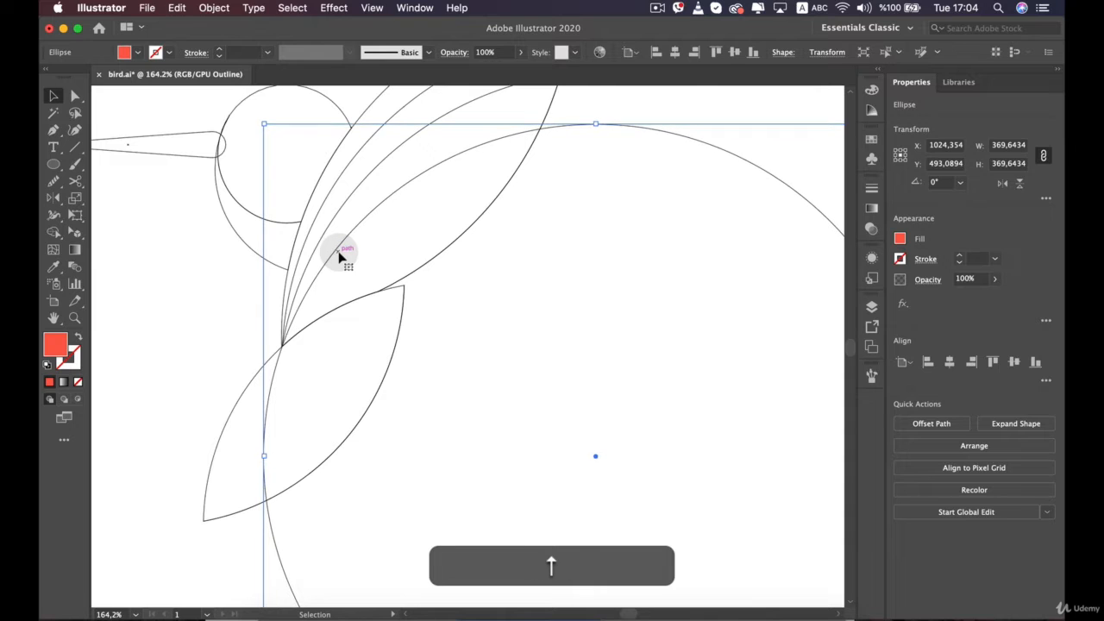
pyautogui.press('Right')
pyautogui.press('Right')
pyautogui.press('Right')
pyautogui.press('Right')
pyautogui.press('Right')
pyautogui.press('Right')
pyautogui.press('Right')
pyautogui.press('Right')
pyautogui.press('Right')
pyautogui.press('Right')
pyautogui.press('Right')
pyautogui.press('Right')
pyautogui.press('Right')
pyautogui.press('Right')
pyautogui.press('Right')
pyautogui.press('Right')
pyautogui.press('Right')
pyautogui.press('Right')
pyautogui.press('Right')
pyautogui.press('Right')
pyautogui.press('Up')
pyautogui.press('Up')
pyautogui.press('Up')
pyautogui.press('Up')
pyautogui.press('Up')
pyautogui.press('Up')
pyautogui.press('Up')
pyautogui.press('Up')
pyautogui.press('Up')
pyautogui.press('Up')
pyautogui.press('Up')
pyautogui.press('Up')
pyautogui.press('Up')
pyautogui.press('Up')
pyautogui.press('Up')
pyautogui.press('Up')
pyautogui.press('Up')
pyautogui.press('Up')
pyautogui.press('Up')
pyautogui.press('Up')
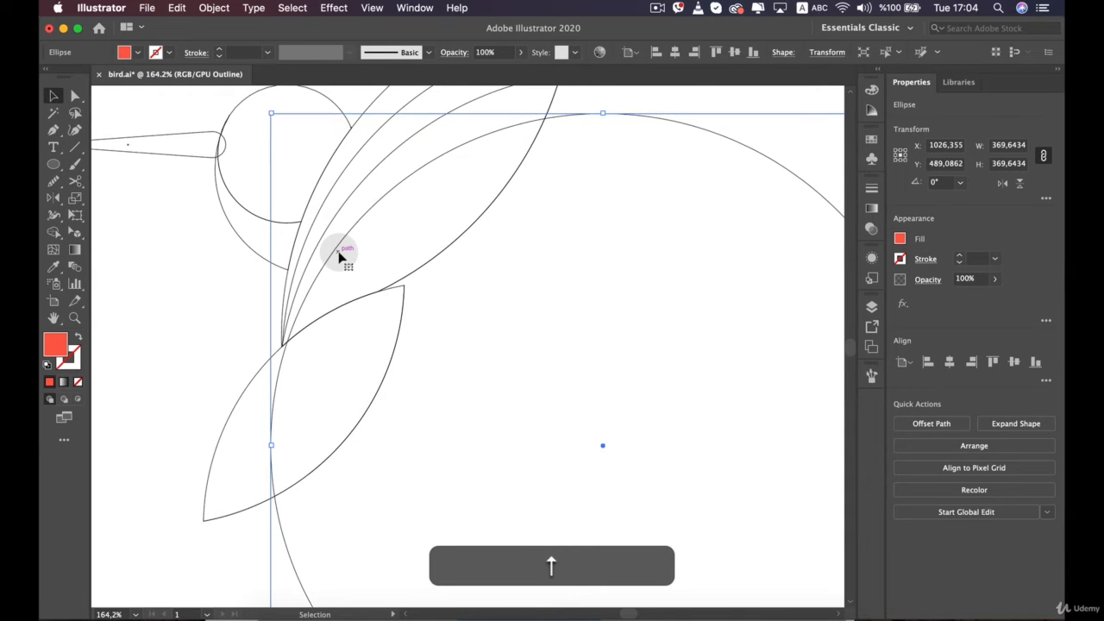
pyautogui.press('Up')
pyautogui.press('Up')
pyautogui.press('Up')
pyautogui.press('Up')
pyautogui.press('Up')
pyautogui.press('Up')
pyautogui.press('Up')
pyautogui.press('Up')
pyautogui.press('Up')
pyautogui.press('Up')
pyautogui.press('Up')
pyautogui.press('Up')
pyautogui.press('Up')
pyautogui.press('Up')
pyautogui.press('Up')
pyautogui.press('Up')
pyautogui.press('Up')
pyautogui.press('Up')
pyautogui.press('Up')
pyautogui.press('Up')
pyautogui.press('Left')
pyautogui.press('Left')
pyautogui.press('Left')
pyautogui.press('Left')
pyautogui.press('Left')
pyautogui.press('Left')
pyautogui.press('Left')
pyautogui.press('Left')
pyautogui.press('Left')
pyautogui.press('Left')
pyautogui.press('Left')
pyautogui.press('Left')
pyautogui.press('Left')
pyautogui.press('Left')
pyautogui.press('Left')
pyautogui.press('Left')
pyautogui.press('Left')
pyautogui.press('Left')
pyautogui.press('Left')
pyautogui.press('Left')
pyautogui.press('Down')
pyautogui.press('Down')
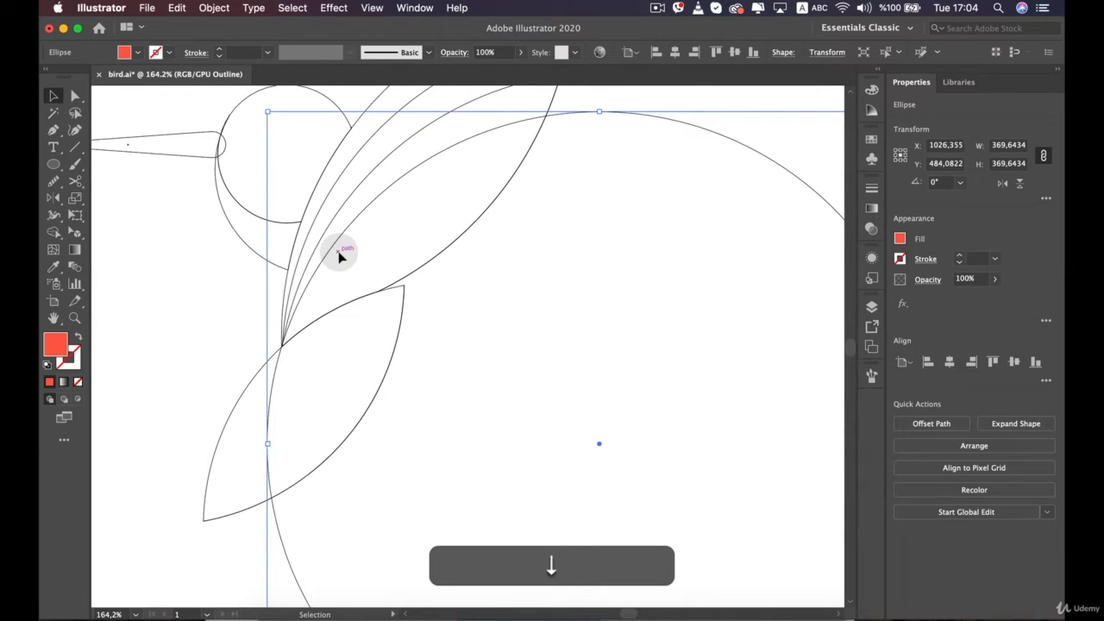
# Select the third circle together with the wing's undivided inner area, and remove the circle area outside the wing with the Shape Builder tool
pyautogui.scroll(-10, 339, 256)
pyautogui.press('space')
pyautogui.moveTo(322, 189); pyautogui.dragTo(317, 253)
pyautogui.scroll(2, 376, 321)
pyautogui.scroll(5, 375, 320)
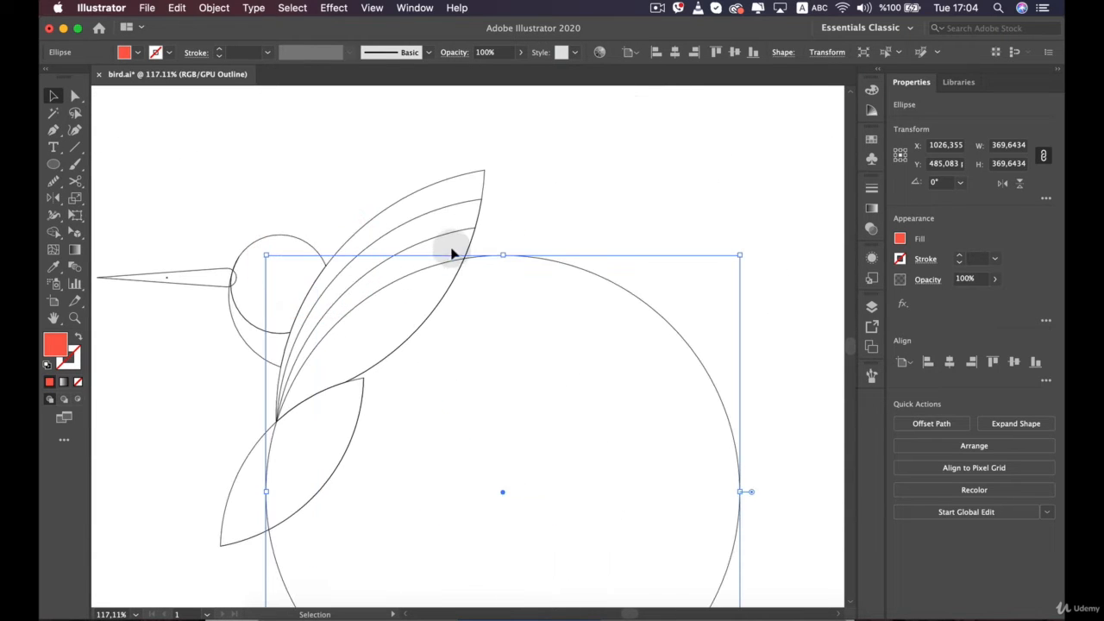
pyautogui.press('shift')
pyautogui.keyDown('shift'); pyautogui.click(458, 233); pyautogui.keyUp('shift')
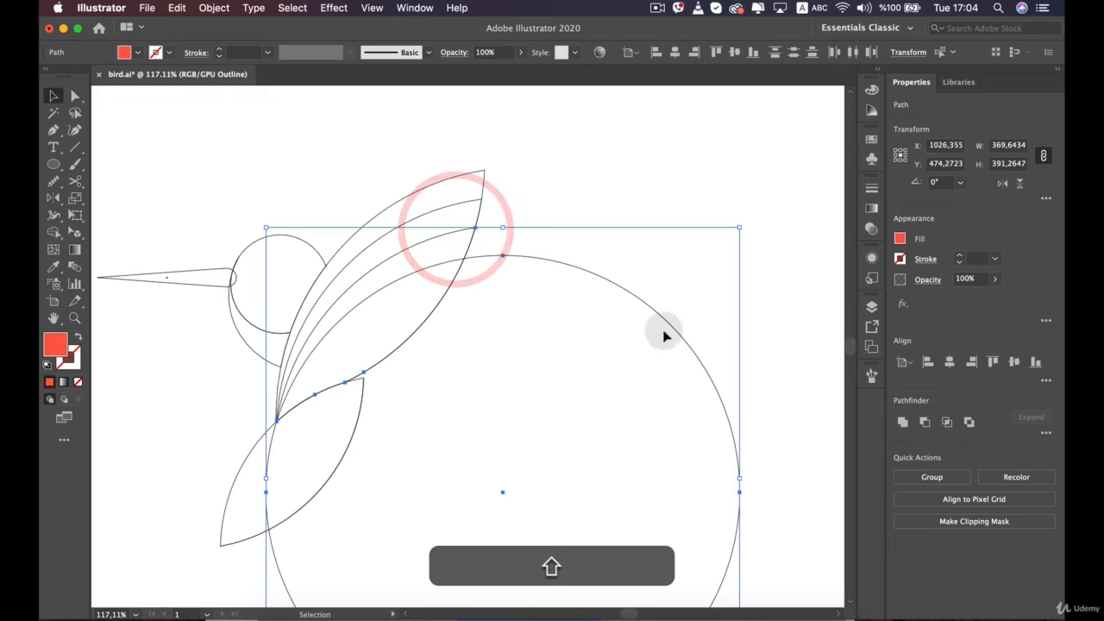
pyautogui.click(53, 233)
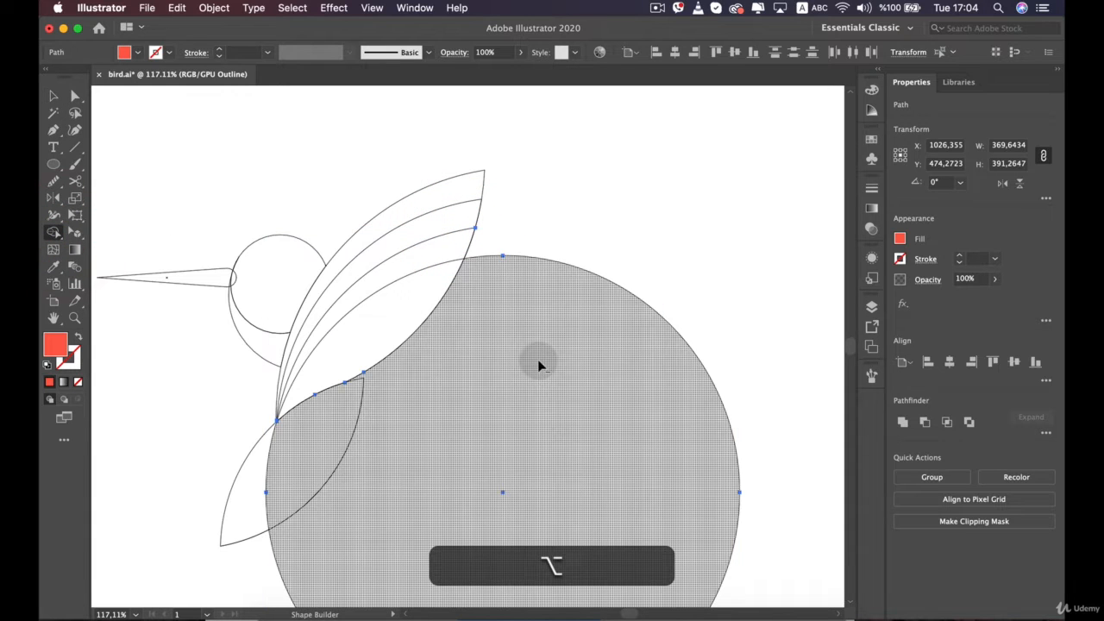
pyautogui.keyDown('alt'); pyautogui.click(537, 361); pyautogui.keyUp('alt')
pyautogui.press('v')
pyautogui.click(594, 355)
pyautogui.scroll(-6, 595, 358)
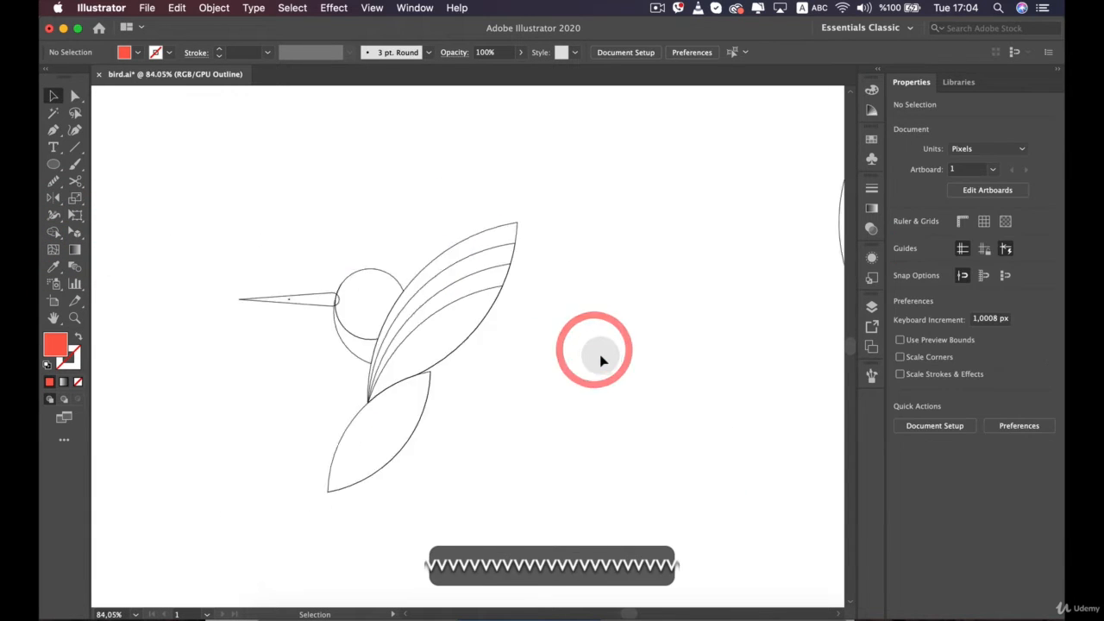
# Duplicate the spare circle beside the artboard and move the copy over the wing, below the third curve
pyautogui.scroll(4, 240, 348)
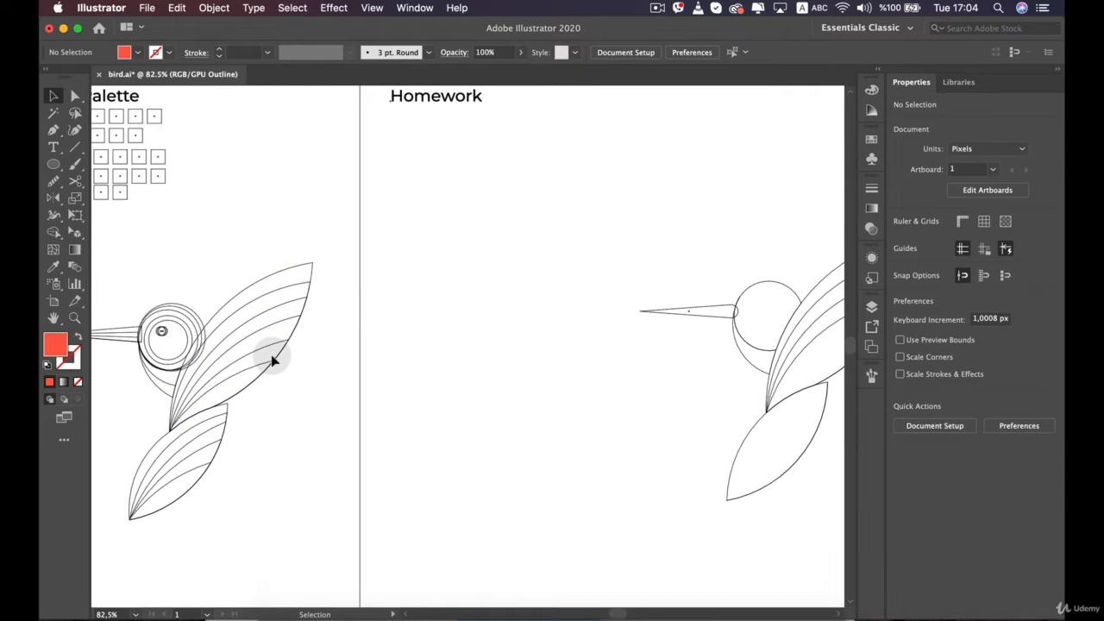
pyautogui.hscroll(10, 277, 370)
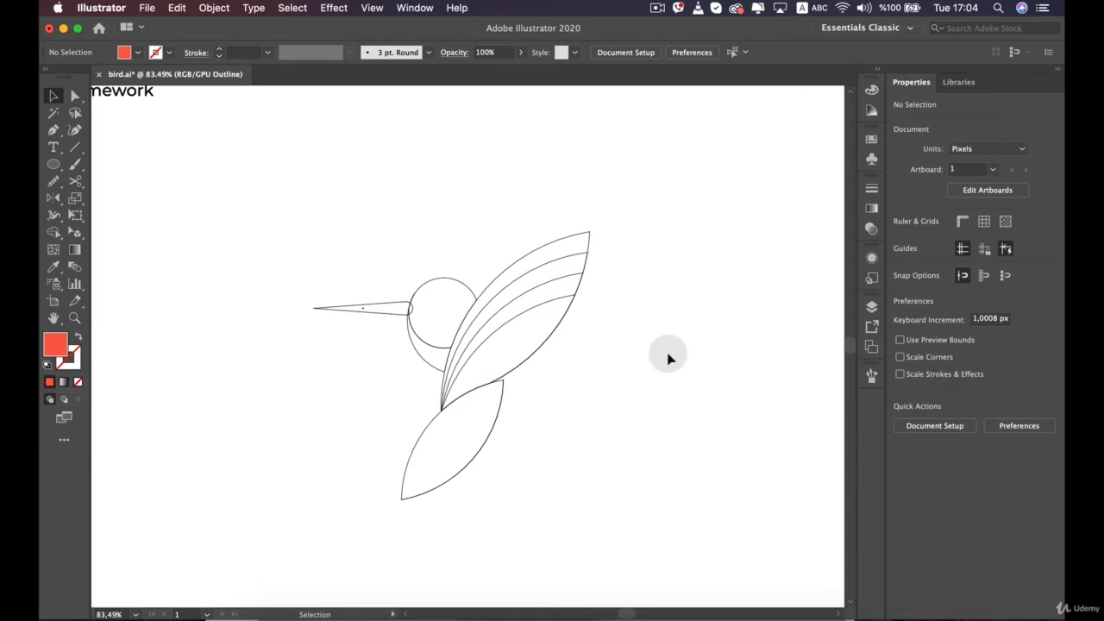
pyautogui.moveTo(665, 360); pyautogui.dragTo(481, 298)
pyautogui.moveTo(745, 281); pyautogui.dragTo(266, 542)
pyautogui.moveTo(485, 298); pyautogui.dragTo(851, 216)
pyautogui.scroll(5, 317, 341)
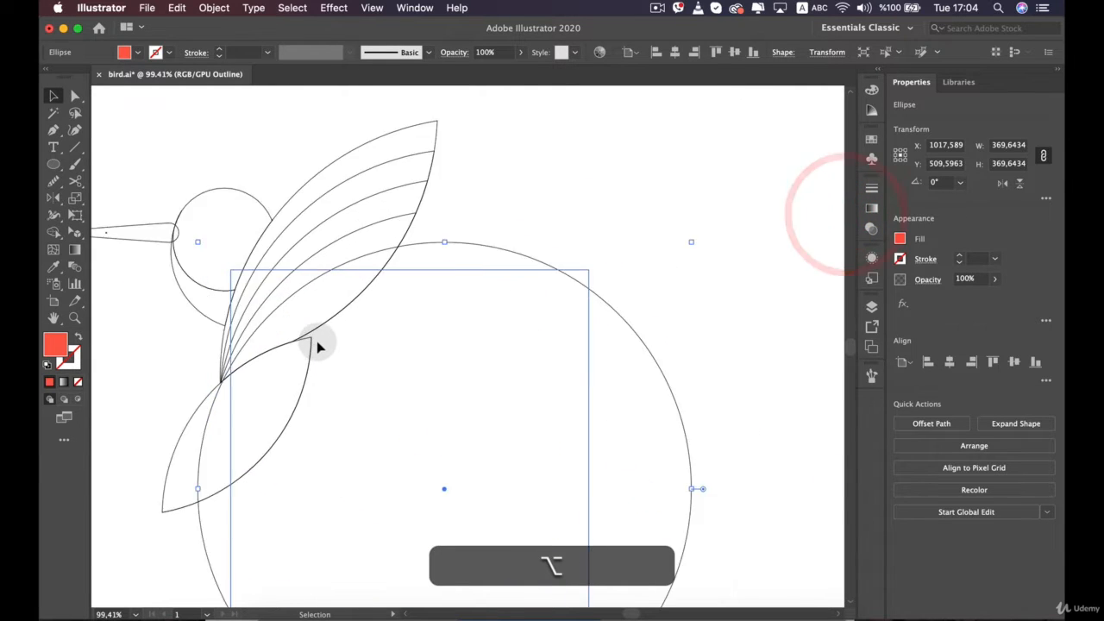
# Nudge the circle to about X 1016.6, Y 510.6 px so that its arc runs into the wing's lower tip
pyautogui.press('Up')
pyautogui.press('Up')
pyautogui.press('Up')
pyautogui.press('Up')
pyautogui.press('Up')
pyautogui.press('Up')
pyautogui.press('Up')
pyautogui.press('Up')
pyautogui.press('Up')
pyautogui.press('Up')
pyautogui.press('Right')
pyautogui.press('Right')
pyautogui.press('Right')
pyautogui.press('Right')
pyautogui.press('Right')
pyautogui.press('Right')
pyautogui.press('Right')
pyautogui.press('Right')
pyautogui.press('Right')
pyautogui.press('Right')
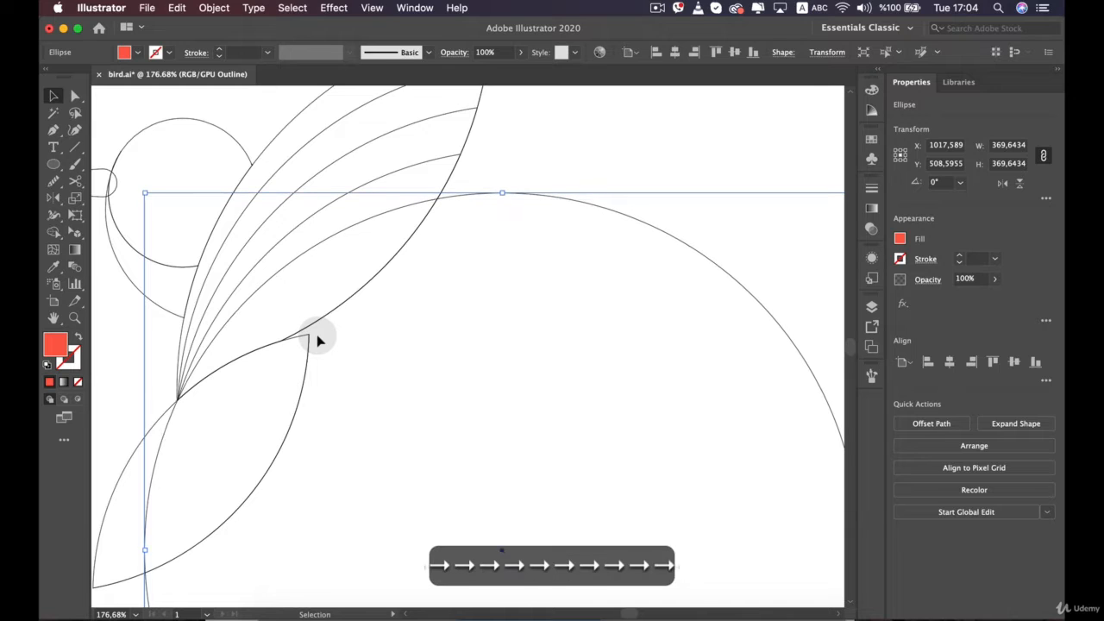
pyautogui.press('Up')
pyautogui.press('Up')
pyautogui.press('Up')
pyautogui.press('Up')
pyautogui.press('Up')
pyautogui.press('Up')
pyautogui.press('Up')
pyautogui.press('Up')
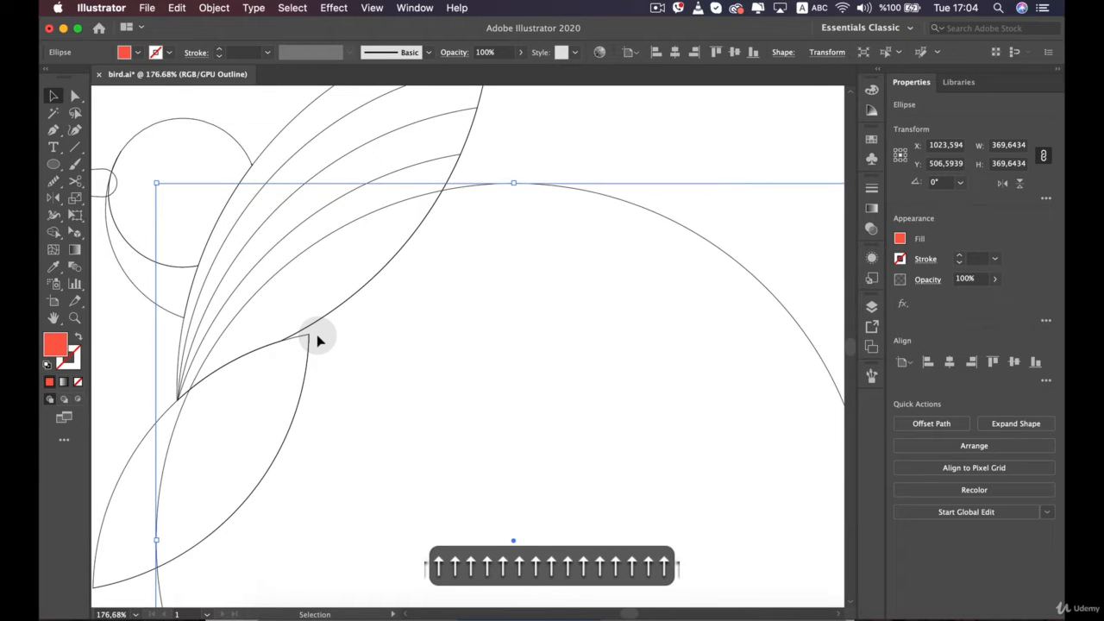
pyautogui.press('Left')
pyautogui.press('Left')
pyautogui.press('Left')
pyautogui.press('Left')
pyautogui.press('Down')
pyautogui.press('Down')
pyautogui.press('Down')
pyautogui.press('Down')
pyautogui.press('Down')
pyautogui.press('Down')
pyautogui.press('Down')
pyautogui.press('Down')
pyautogui.press('Down')
pyautogui.press('Down')
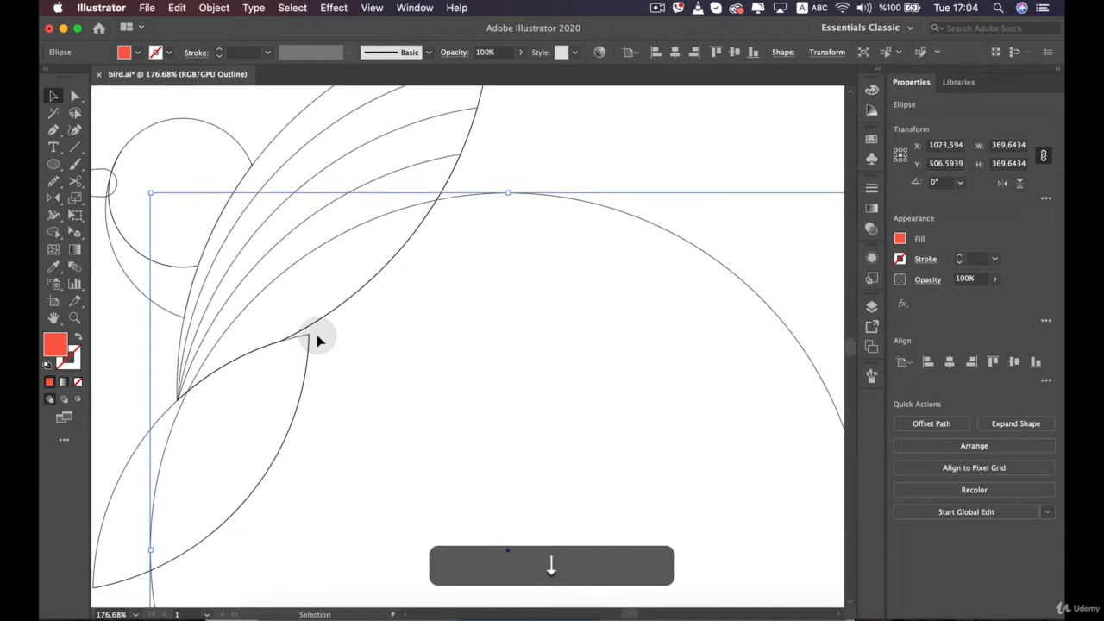
pyautogui.press('Left')
pyautogui.press('Left')
pyautogui.press('Left')
pyautogui.press('Left')
pyautogui.press('Left')
pyautogui.press('Left')
pyautogui.press('Right')
pyautogui.press('Right')
pyautogui.press('Right')
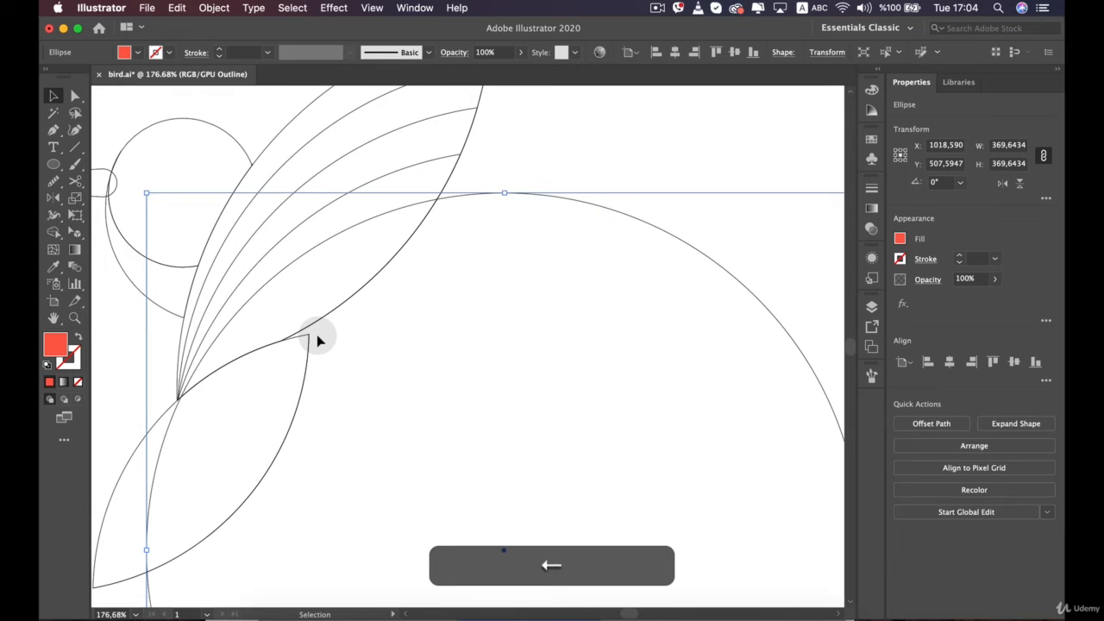
pyautogui.press('Left')
pyautogui.press('Left')
pyautogui.press('Down')
pyautogui.press('Down')
pyautogui.press('Down')
pyautogui.press('Down')
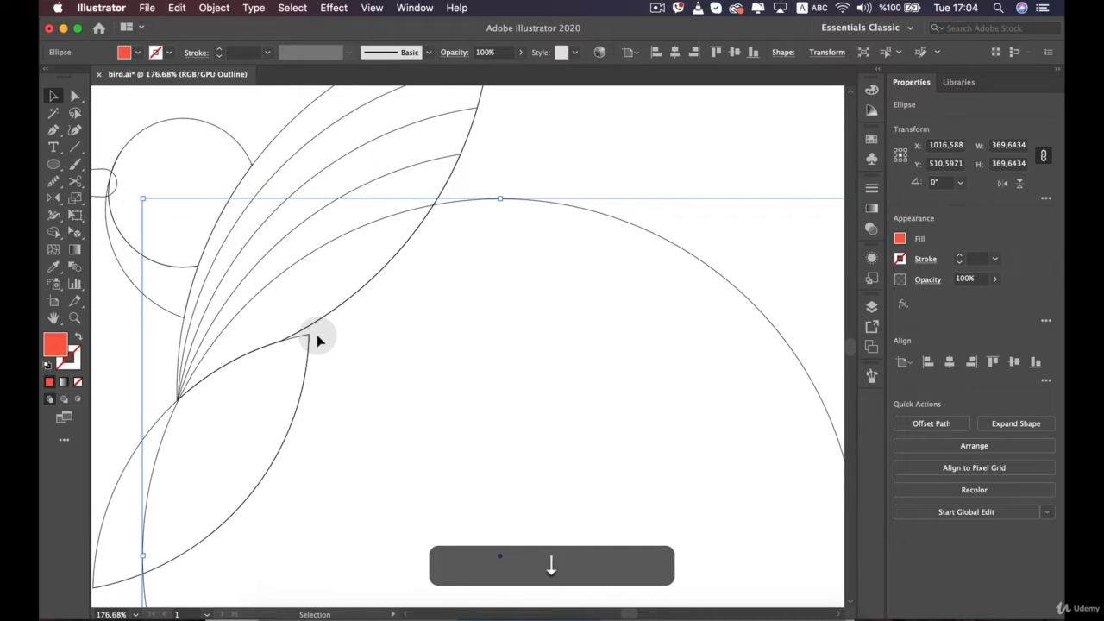
pyautogui.press('Left')
# Select the fourth circle and the wing's remaining inner area, and cut away the circle area outside the wing with the Shape Builder tool
pyautogui.scroll(-5, 316, 337)
pyautogui.click(485, 212)
pyautogui.scroll(5, 351, 253)
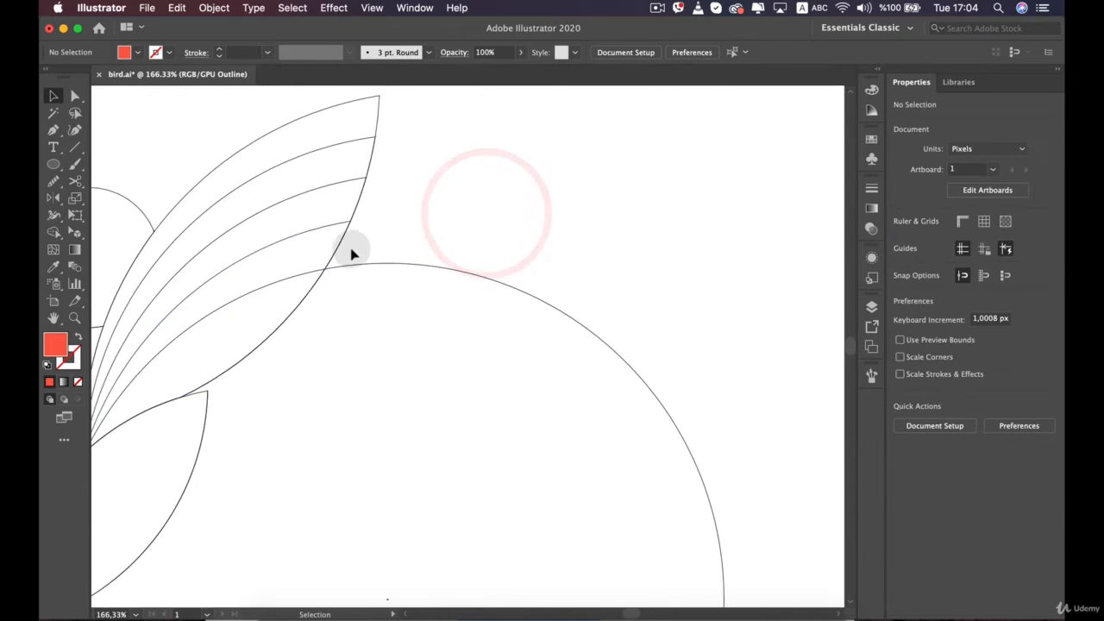
pyautogui.click(336, 223)
pyautogui.keyDown('alt'); pyautogui.click(415, 263); pyautogui.keyUp('alt')
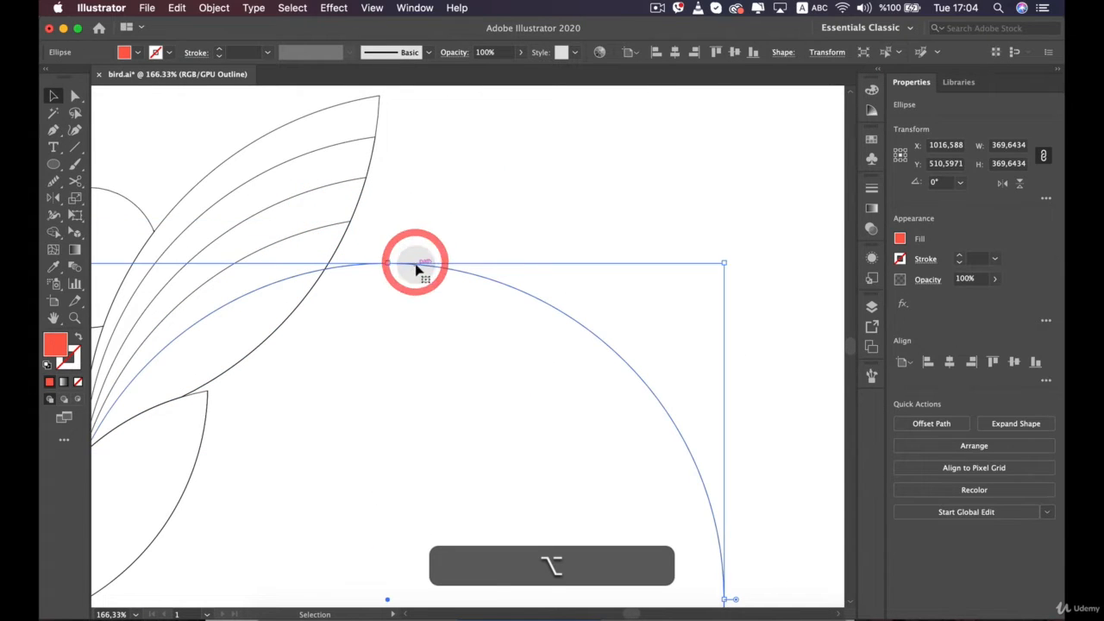
pyautogui.keyDown('shift'); pyautogui.click(329, 228); pyautogui.keyUp('shift')
pyautogui.scroll(-2, 341, 268)
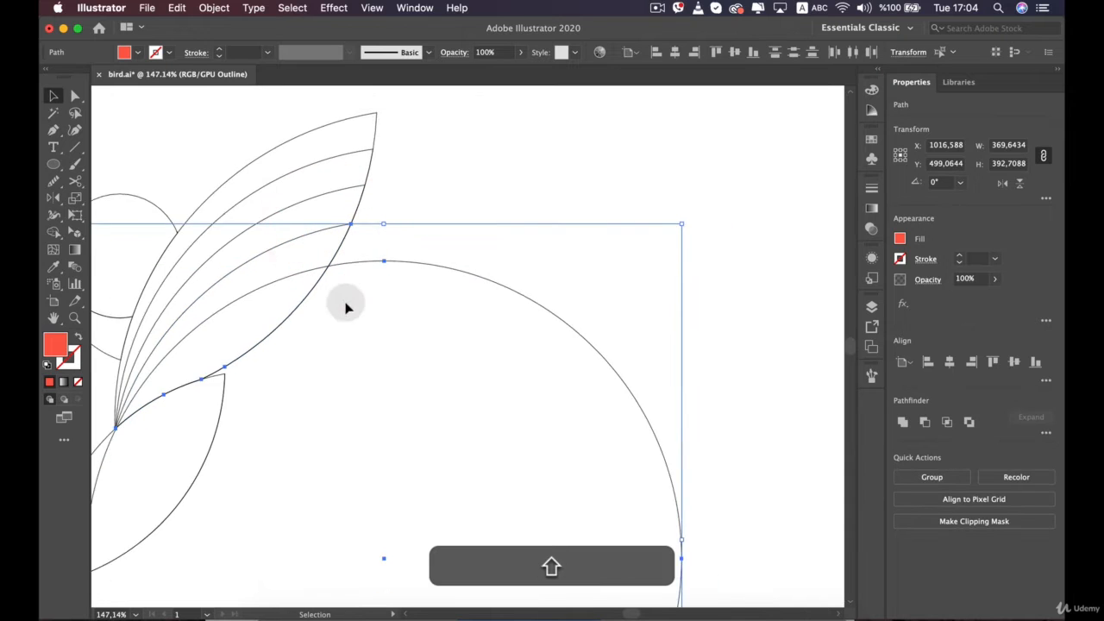
pyautogui.click(54, 231)
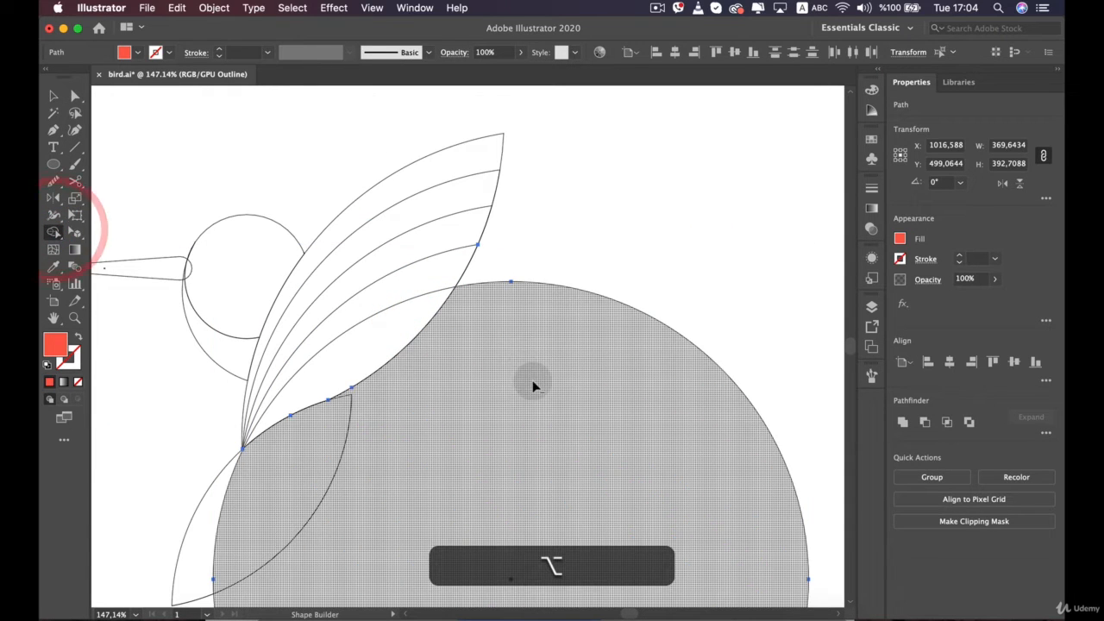
pyautogui.keyDown('alt'); pyautogui.click(533, 386); pyautogui.keyUp('alt')
pyautogui.press('v')
pyautogui.click(544, 385)
pyautogui.scroll(-5, 529, 472)
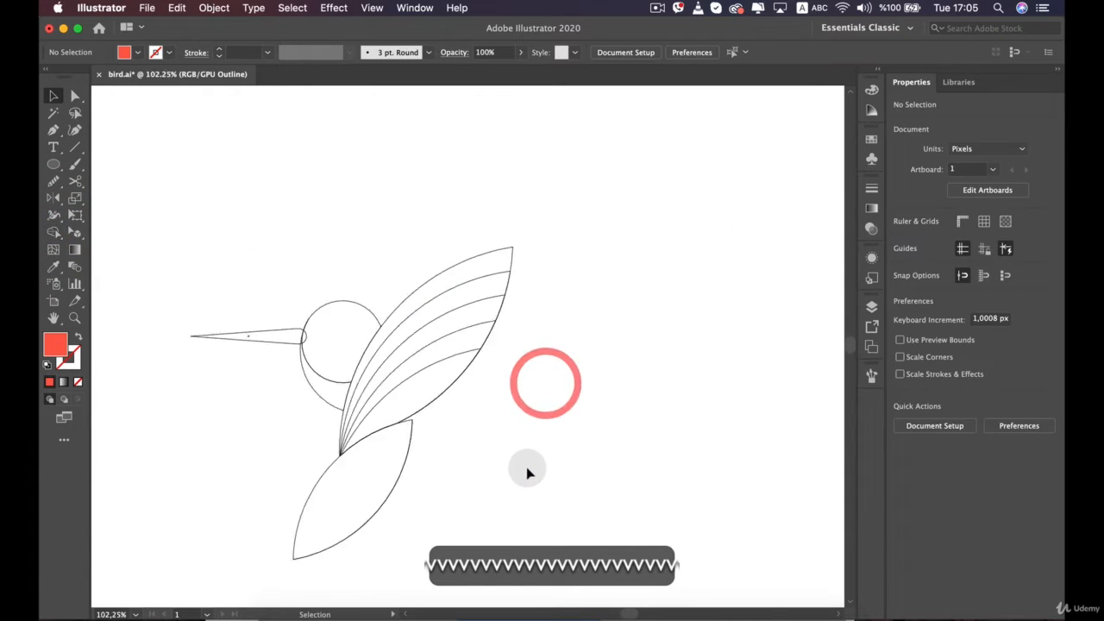
# Switch the artwork from outline view to the full-color preview
pyautogui.scroll(-3, 503, 354)
pyautogui.moveTo(459, 425); pyautogui.dragTo(566, 388)
pyautogui.click(374, 8)
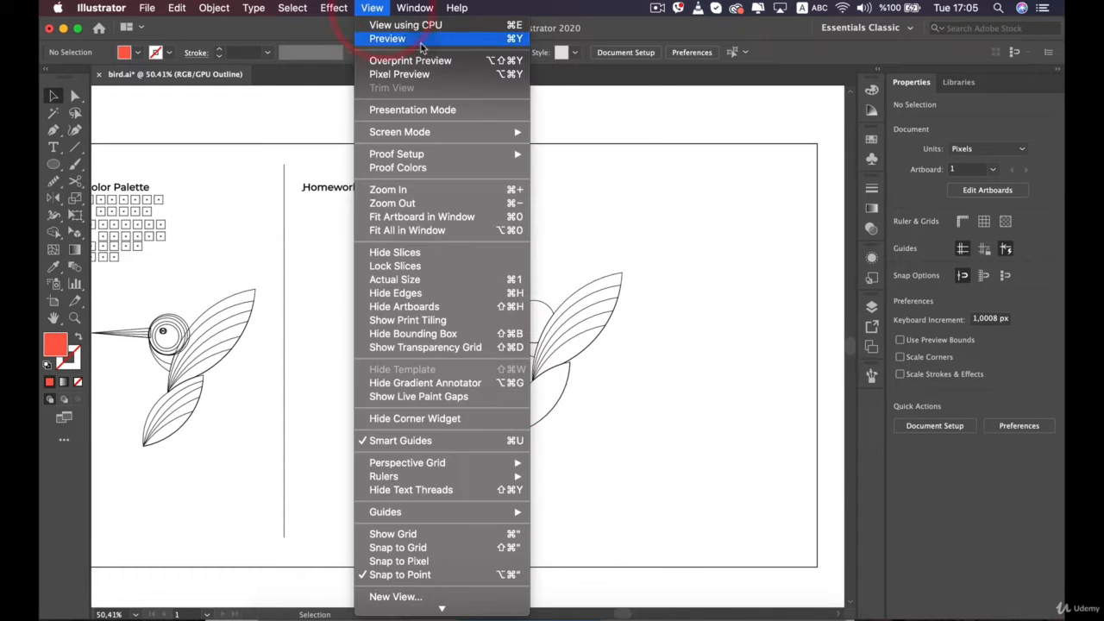
pyautogui.click(403, 38)
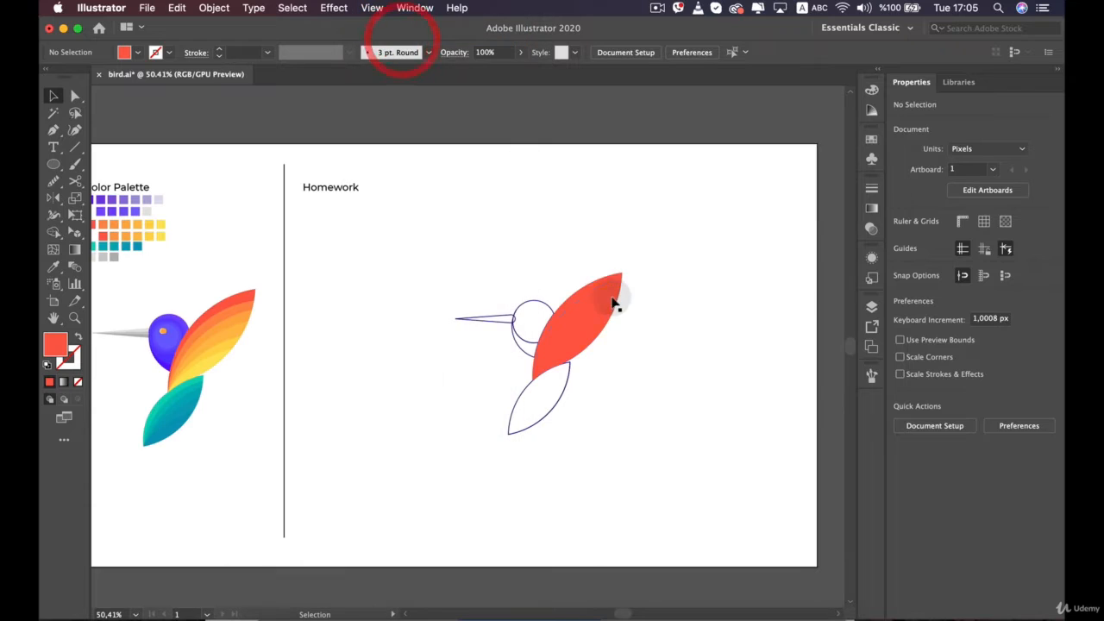
pyautogui.scroll(5, 639, 348)
pyautogui.scroll(-3, 640, 347)
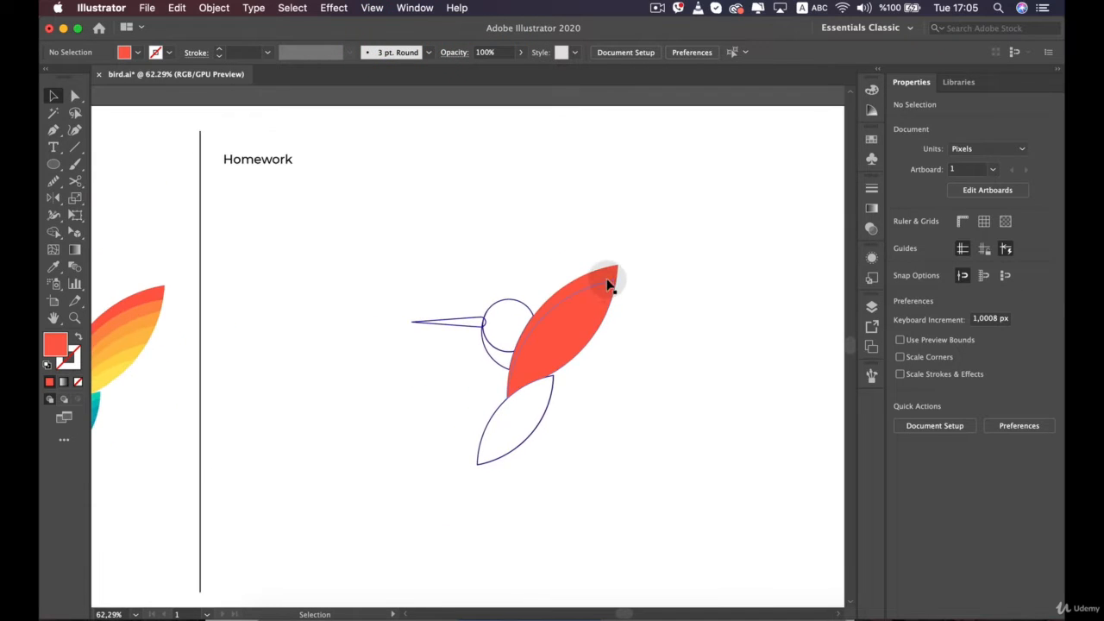
pyautogui.moveTo(445, 233); pyautogui.dragTo(547, 188)
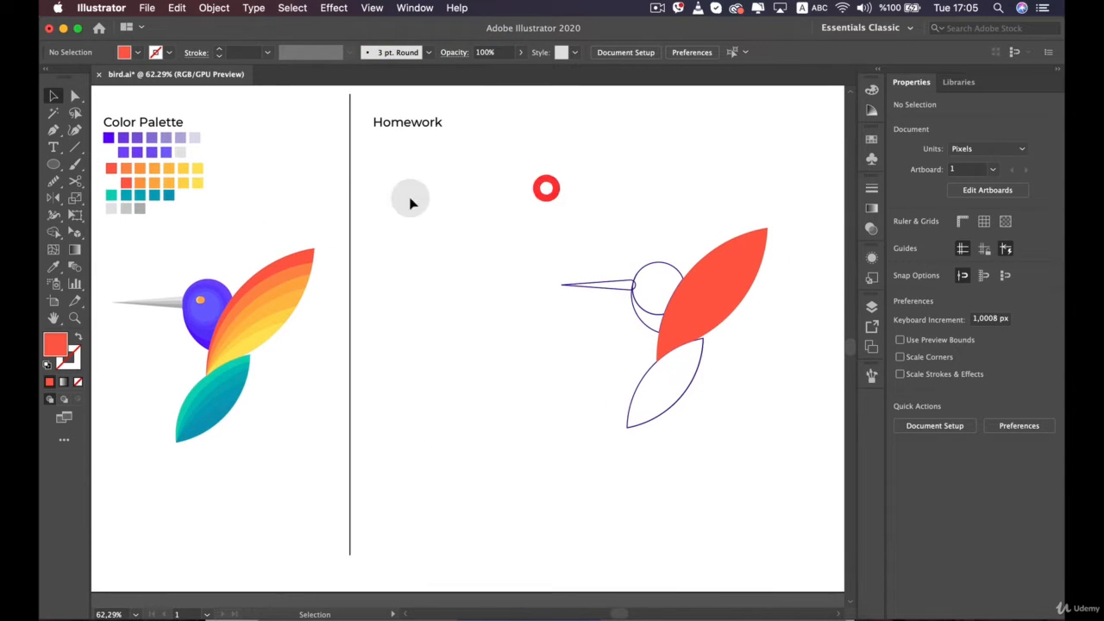
# Fill the wing's second, third and fourth bands with the second, third and fourth swatches of the palette's upper orange row
pyautogui.click(744, 248)
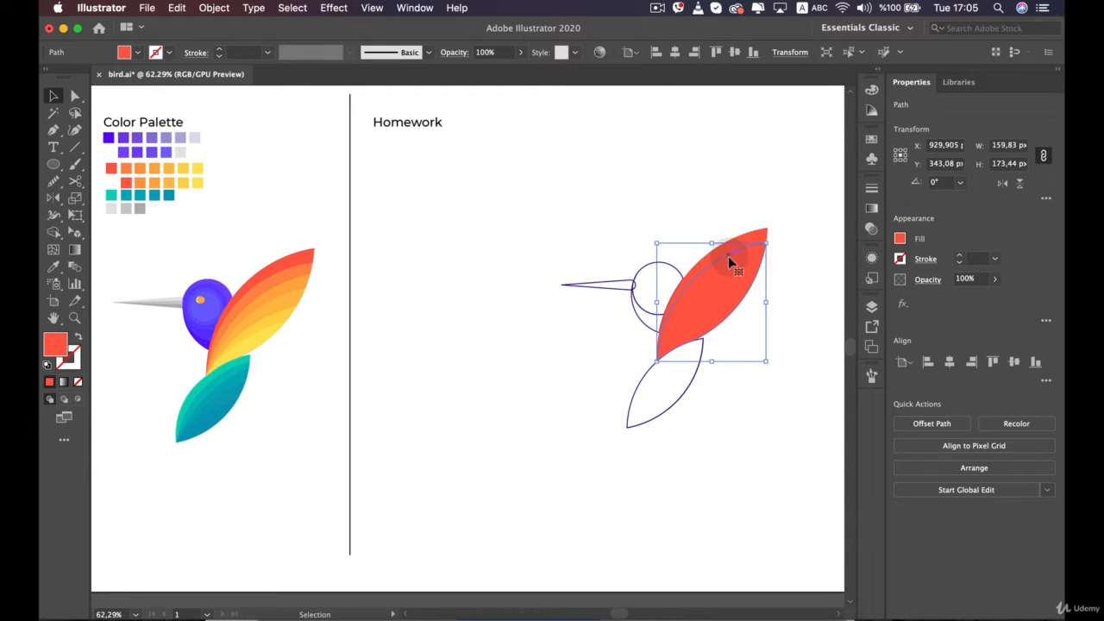
pyautogui.press('i')
pyautogui.click(126, 167)
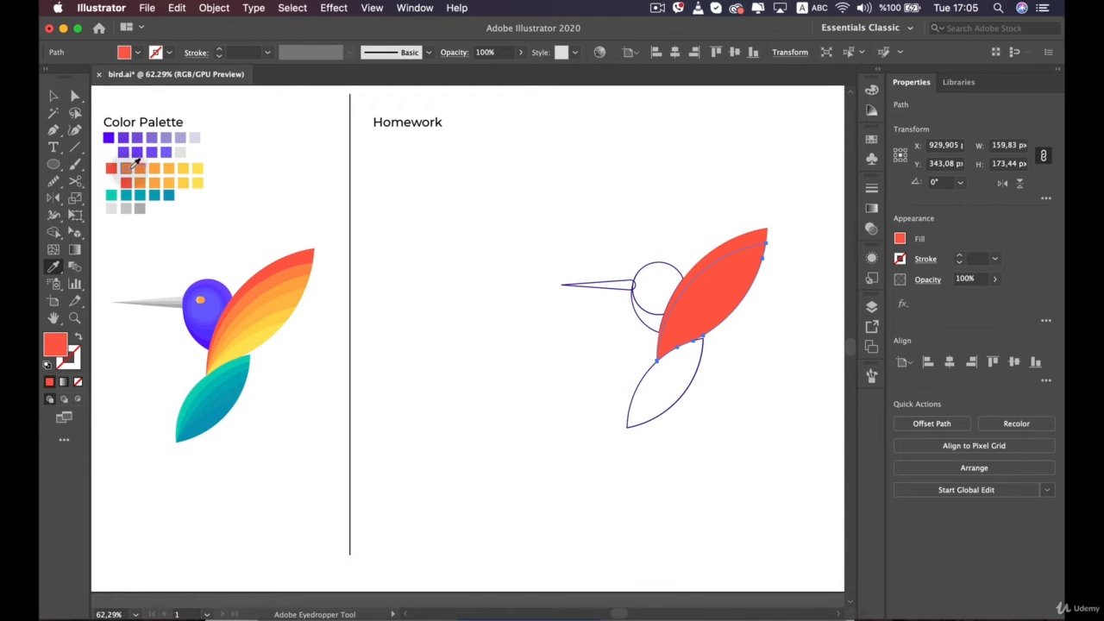
pyautogui.press('v')
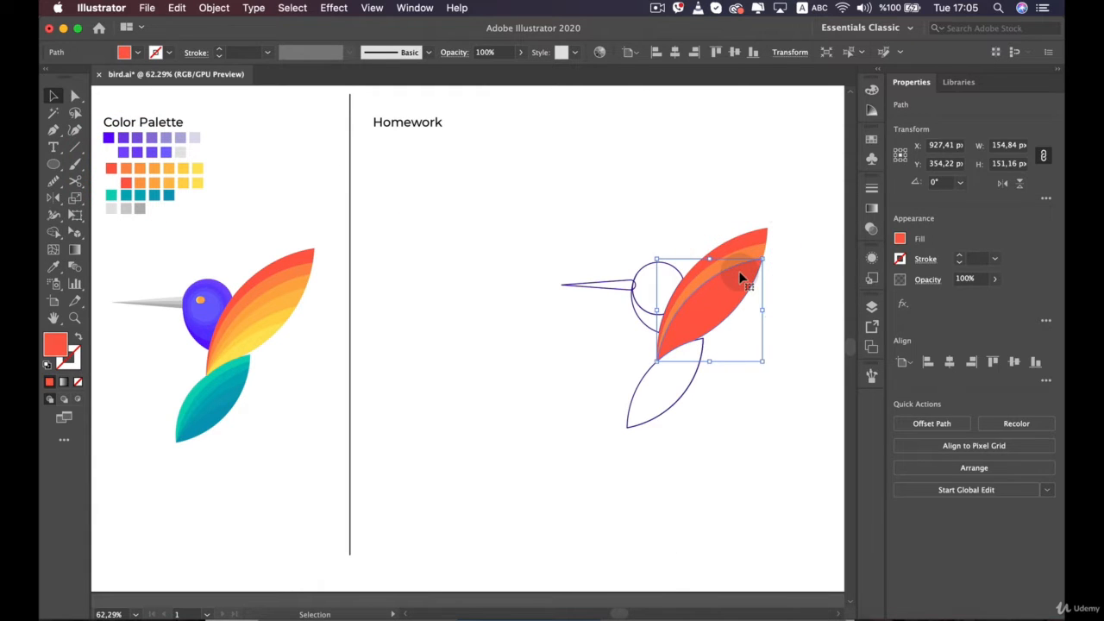
pyautogui.press('i')
pyautogui.click(145, 168)
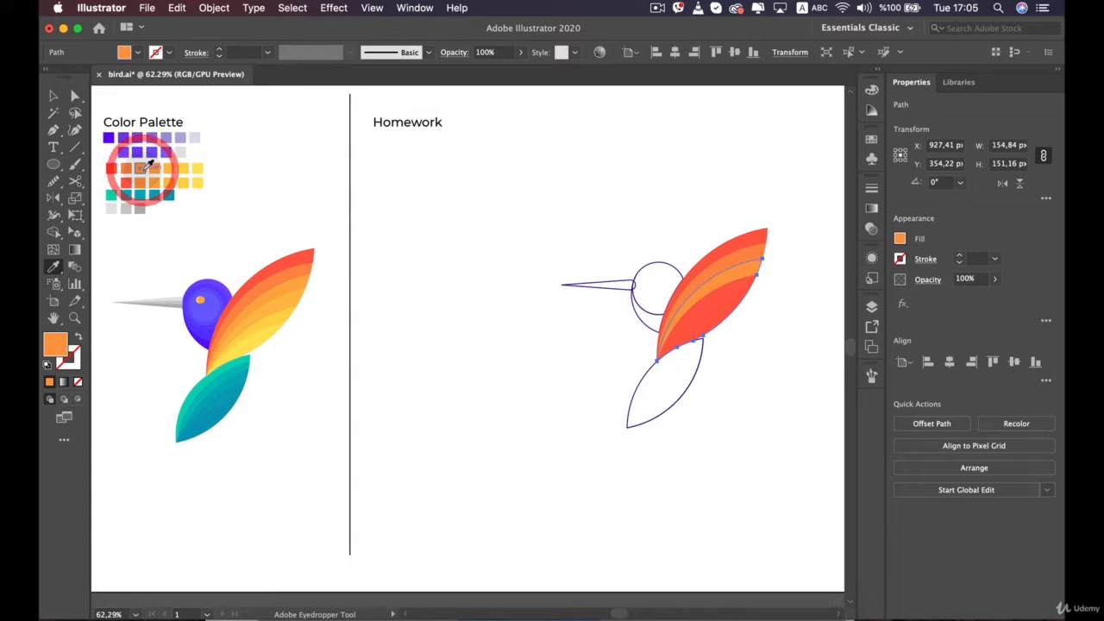
pyautogui.press('v')
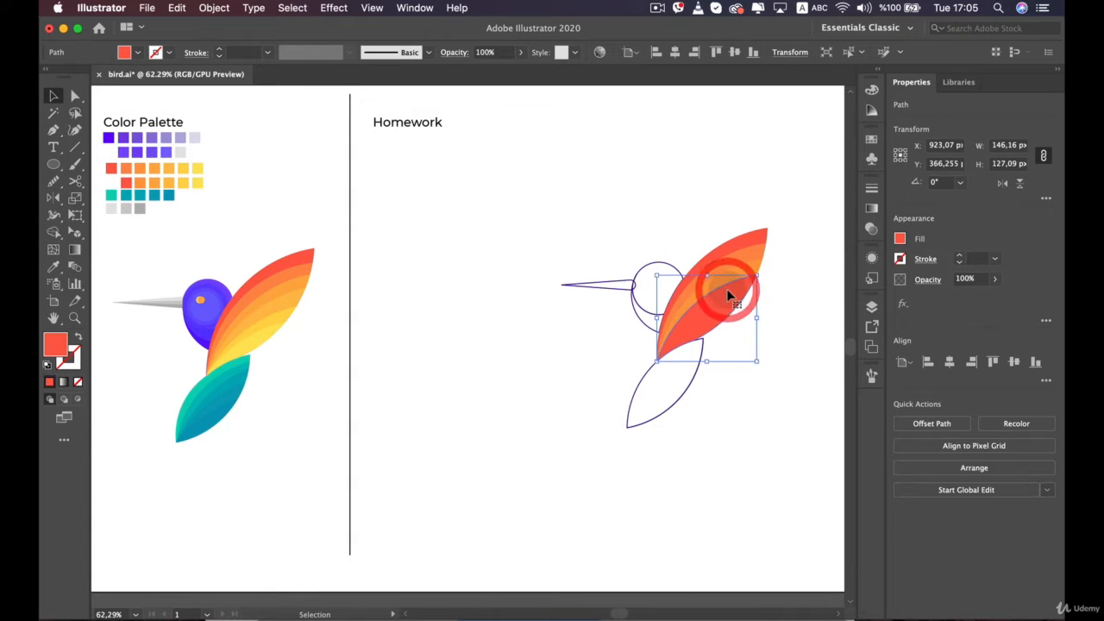
pyautogui.press('i')
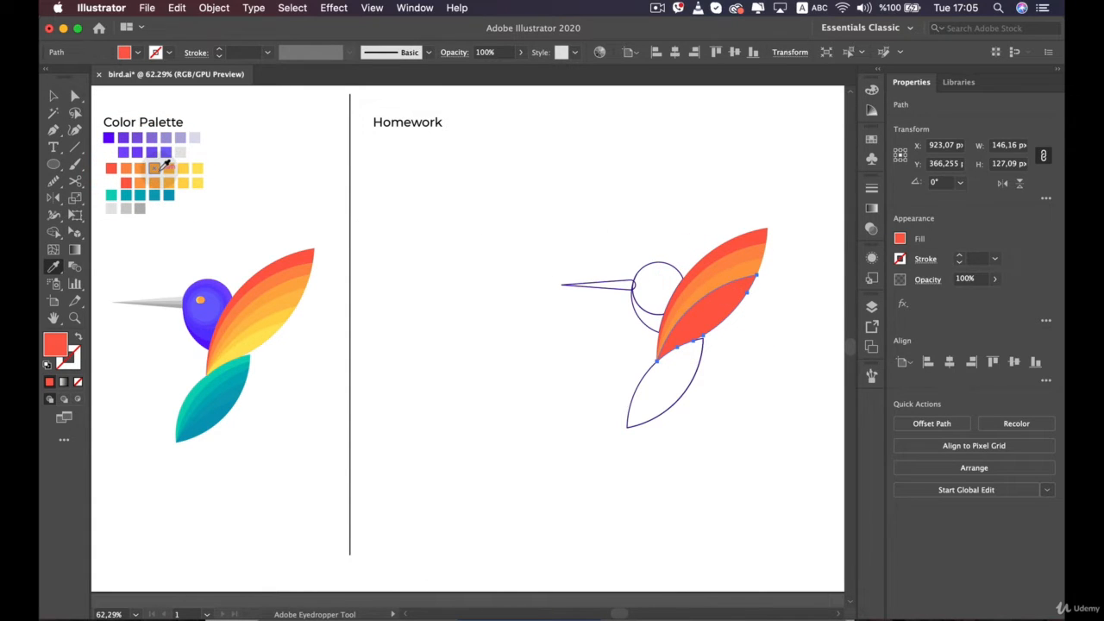
pyautogui.press('v')
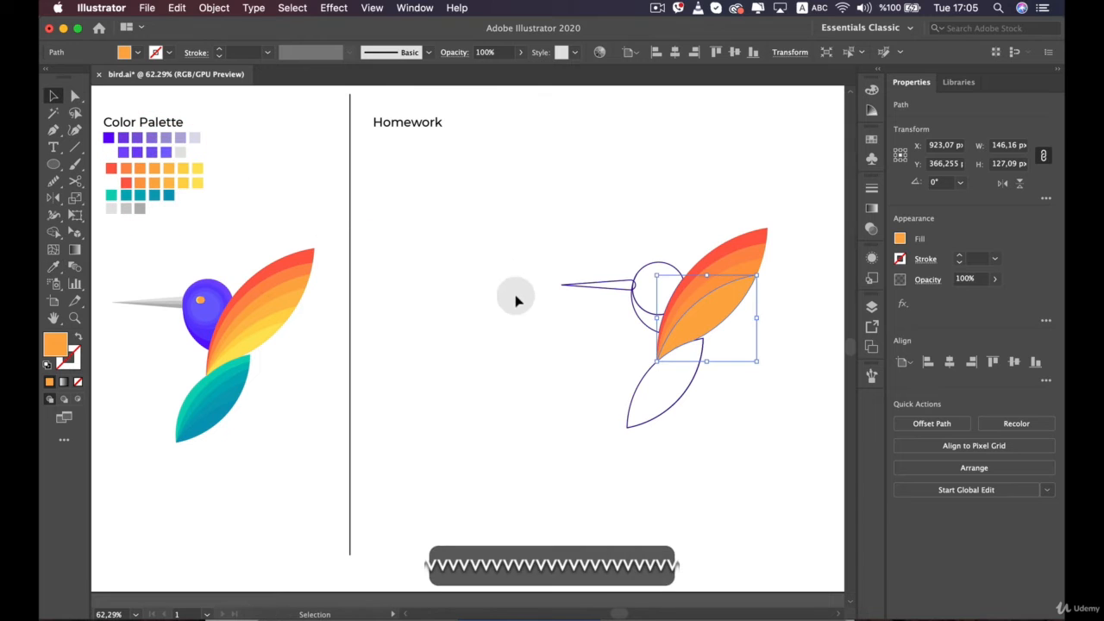
pyautogui.click(529, 320)
# Draw an orange circle about 356 px in diameter overlapping the lower part of the wing
pyautogui.scroll(-3, 550, 349)
pyautogui.scroll(5, 550, 350)
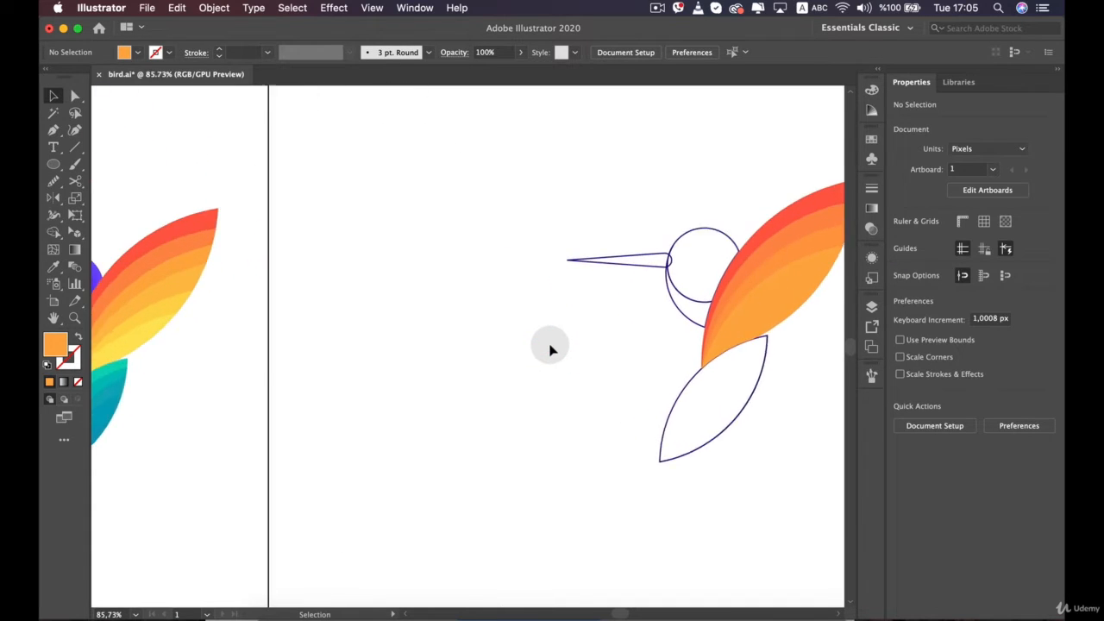
pyautogui.press('space')
pyautogui.scroll(1, 550, 349)
pyautogui.moveTo(550, 350); pyautogui.dragTo(313, 370)
pyautogui.moveTo(562, 320)
pyautogui.mouseDown()
pyautogui.moveTo(451, 320)
pyautogui.moveTo(558, 321)
pyautogui.mouseUp()
pyautogui.scroll(1, 557, 320)
pyautogui.moveTo(551, 309); pyautogui.dragTo(656, 539)
pyautogui.click(51, 169)
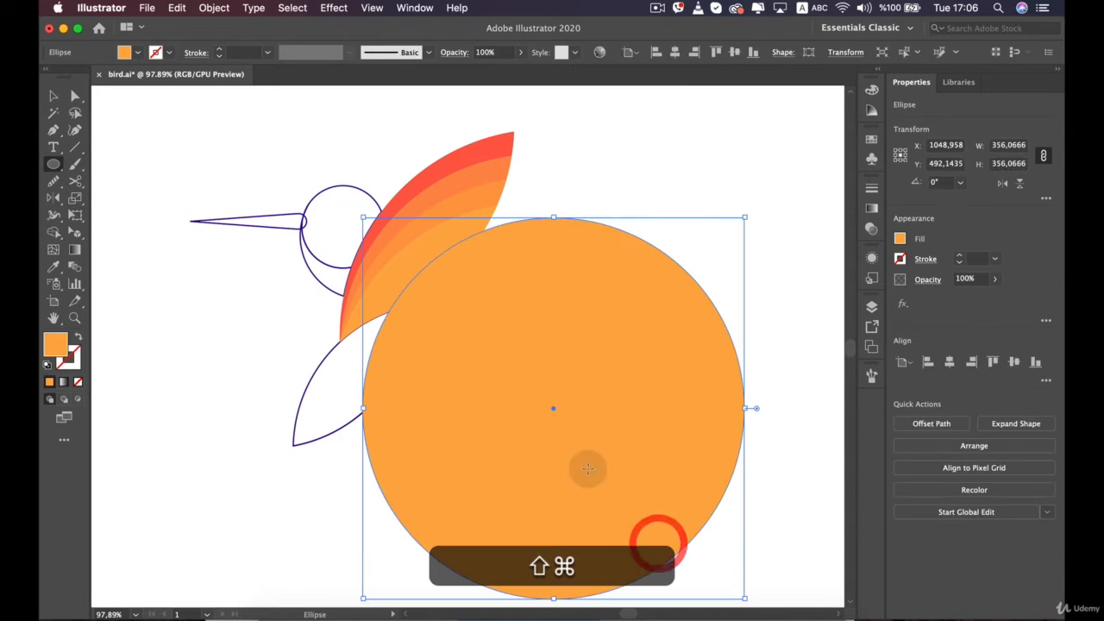
# Enlarge the circle to about 365 px and position it at about X 1020.6, Y 496.2 px, with its arc meeting the wing's lower tip
pyautogui.moveTo(529, 371); pyautogui.dragTo(492, 354)
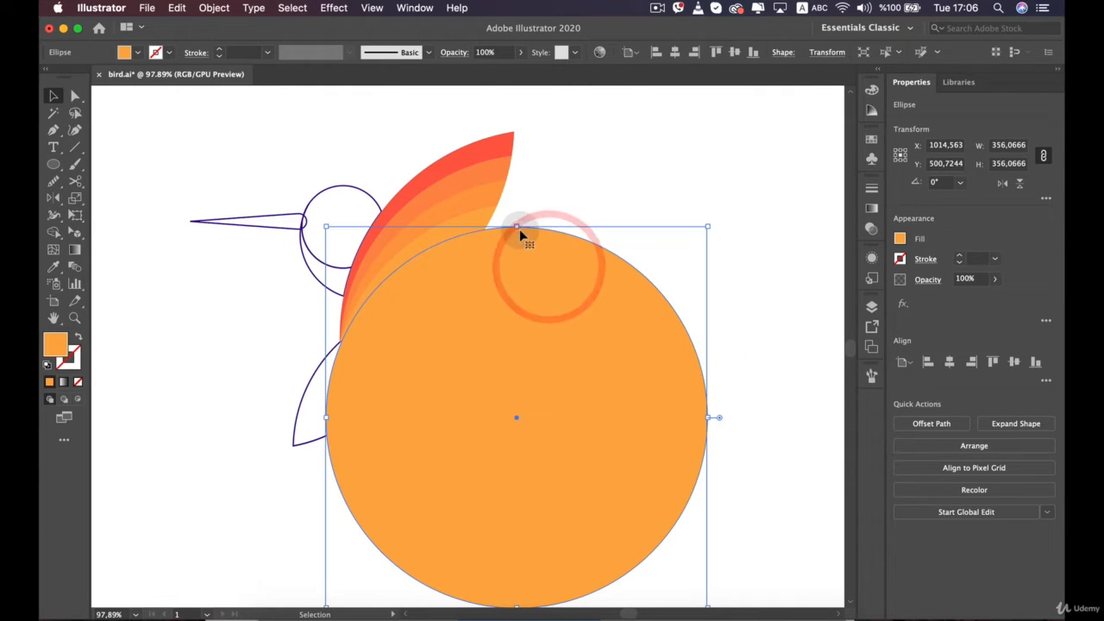
pyautogui.moveTo(519, 226); pyautogui.dragTo(525, 217)
pyautogui.press('Right')
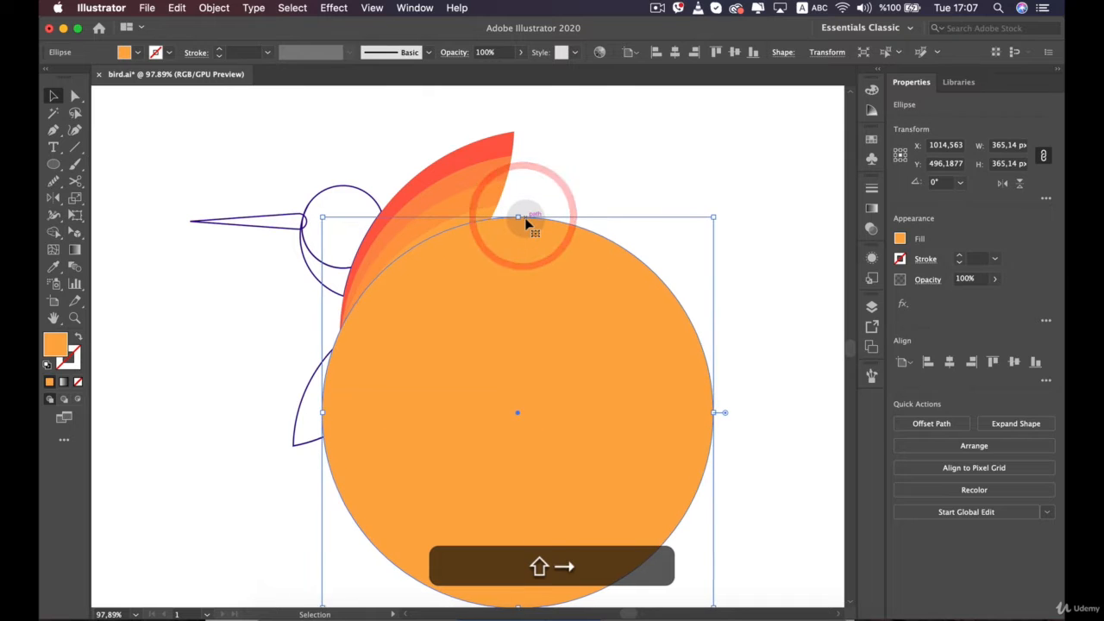
pyautogui.press('Right')
pyautogui.press('Right')
pyautogui.press('Right')
pyautogui.press('Right')
pyautogui.press('Right')
pyautogui.press('Right')
pyautogui.press('Right')
pyautogui.press('Right')
pyautogui.press('Right')
pyautogui.press('Right')
pyautogui.press('Right')
pyautogui.press('Right')
pyautogui.press('Right')
pyautogui.press('Right')
pyautogui.press('Right')
pyautogui.press('Right')
pyautogui.press('Right')
pyautogui.press('Right')
pyautogui.press('Left')
pyautogui.press('Left')
pyautogui.press('Left')
pyautogui.press('Left')
pyautogui.press('Left')
pyautogui.press('Left')
pyautogui.press('Left')
pyautogui.press('Left')
pyautogui.press('Left')
pyautogui.press('Left')
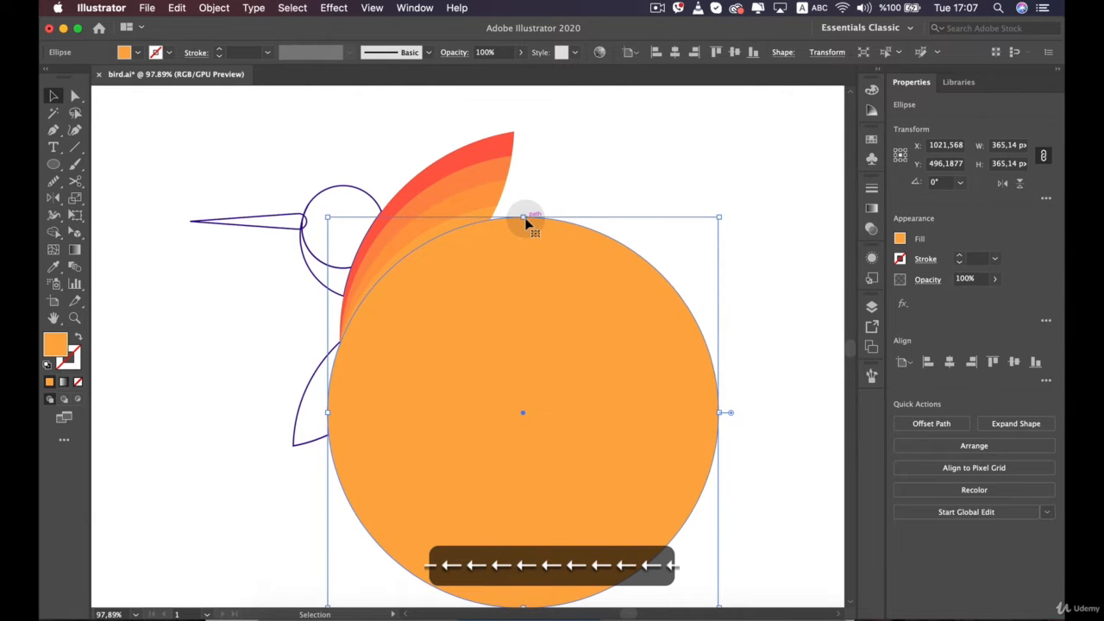
# Switch the artwork back to outline view to see the new circle's arc among the wing curves
pyautogui.click(371, 8)
pyautogui.click(389, 39)
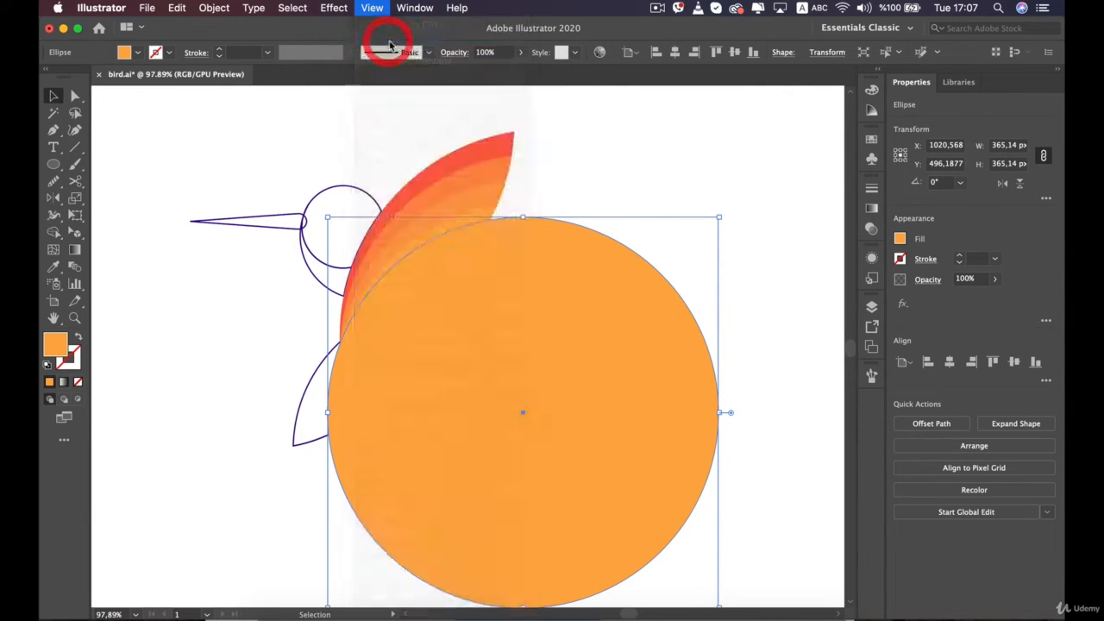
pyautogui.scroll(5, 474, 319)
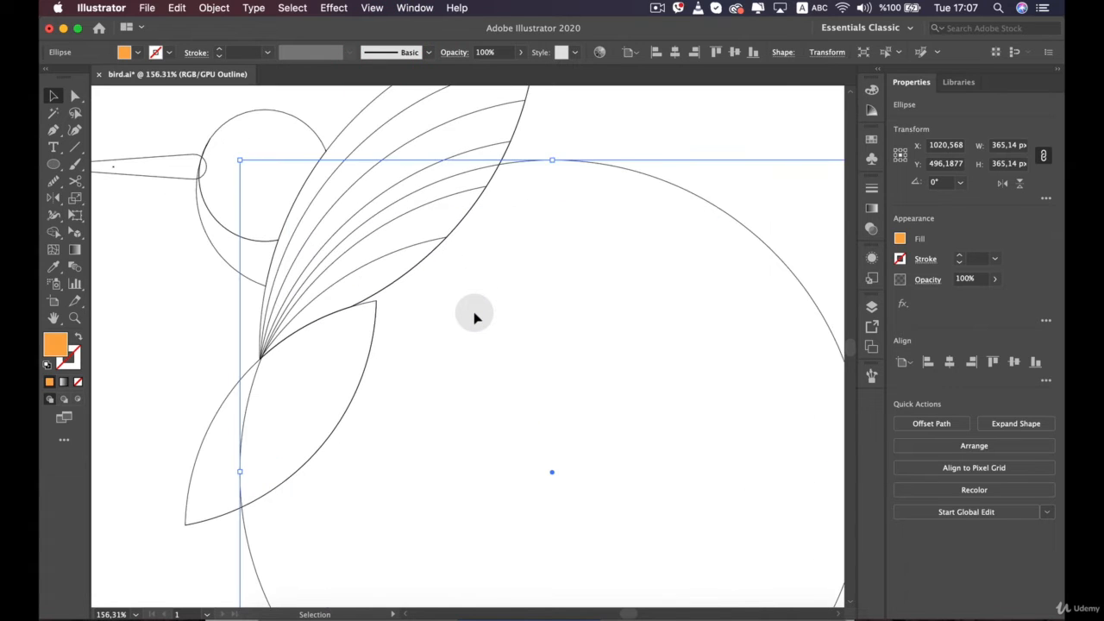
# Try shifting the large circle down and up in small increments to adjust where its arc crosses the wing
pyautogui.press('Down')
pyautogui.press('Down')
pyautogui.press('Down')
pyautogui.press('Down')
pyautogui.press('Down')
pyautogui.press('Down')
pyautogui.press('Down')
pyautogui.press('Down')
pyautogui.press('Down')
pyautogui.press('Down')
pyautogui.press('Down')
pyautogui.press('Down')
pyautogui.press('Down')
pyautogui.press('Down')
pyautogui.press('Down')
pyautogui.press('Down')
pyautogui.press('Down')
pyautogui.press('Down')
pyautogui.press('Up')
pyautogui.press('Up')
pyautogui.press('Up')
pyautogui.press('Up')
pyautogui.press('Up')
pyautogui.press('Up')
pyautogui.press('Up')
pyautogui.press('Up')
pyautogui.press('Up')
pyautogui.press('Up')
pyautogui.press('Up')
pyautogui.press('Up')
pyautogui.press('Up')
pyautogui.press('Up')
pyautogui.press('Up')
pyautogui.press('Up')
pyautogui.press('Up')
pyautogui.press('Up')
pyautogui.press('Up')
pyautogui.press('Up')
pyautogui.press('Up')
pyautogui.press('Up')
pyautogui.press('Up')
pyautogui.press('Up')
pyautogui.press('Down')
pyautogui.press('Down')
pyautogui.press('Down')
pyautogui.press('Down')
pyautogui.press('Down')
pyautogui.press('Down')
pyautogui.press('Down')
pyautogui.press('Down')
pyautogui.press('Down')
pyautogui.press('Down')
pyautogui.press('Down')
pyautogui.press('Down')
pyautogui.press('Down')
pyautogui.press('Down')
pyautogui.press('Down')
pyautogui.press('Down')
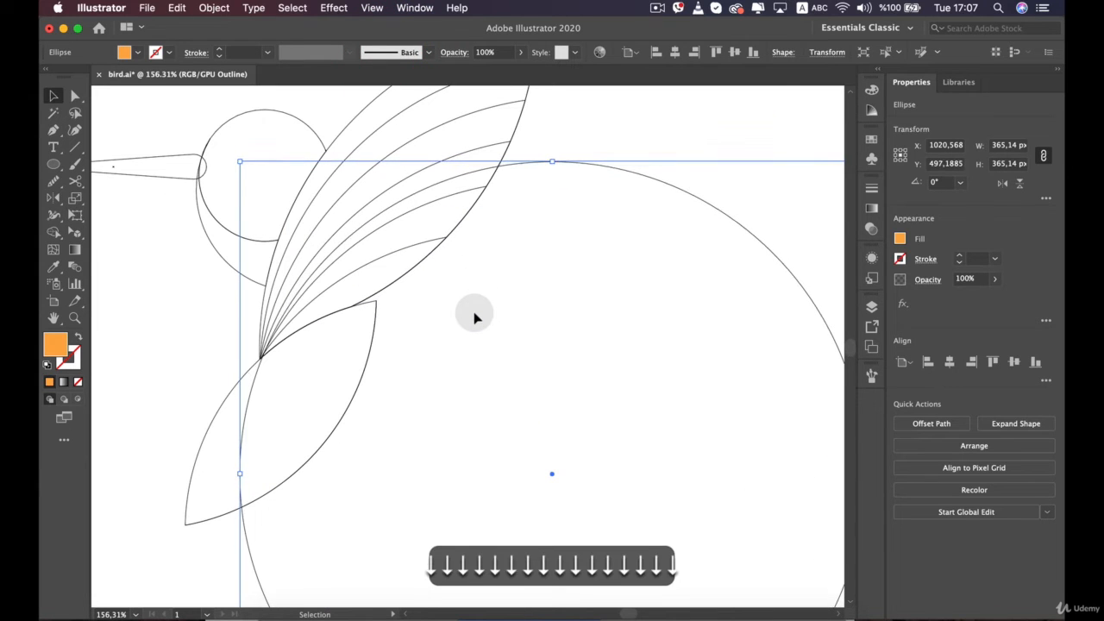
pyautogui.press('Up')
pyautogui.press('Up')
pyautogui.press('Up')
pyautogui.press('Up')
pyautogui.press('Up')
pyautogui.press('Up')
pyautogui.press('Up')
pyautogui.press('Up')
pyautogui.press('Up')
pyautogui.press('Up')
pyautogui.press('Up')
pyautogui.press('Up')
pyautogui.press('Up')
pyautogui.press('Up')
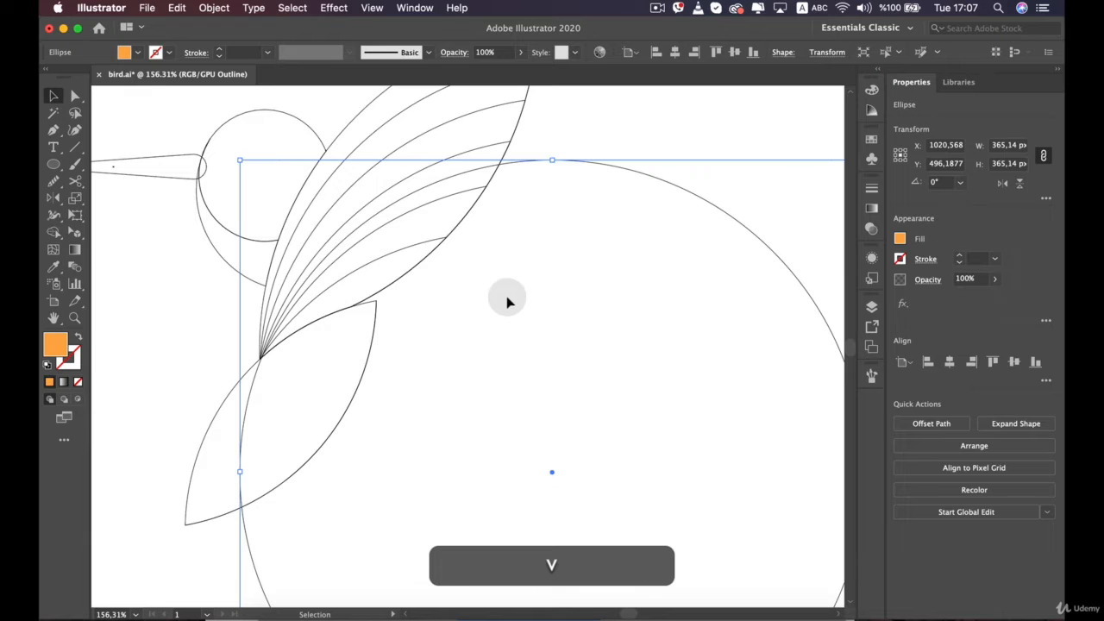
# Delete the wing's two lowest curved band paths beneath the circle's arc
pyautogui.click(433, 201)
pyautogui.press('BackSpace')
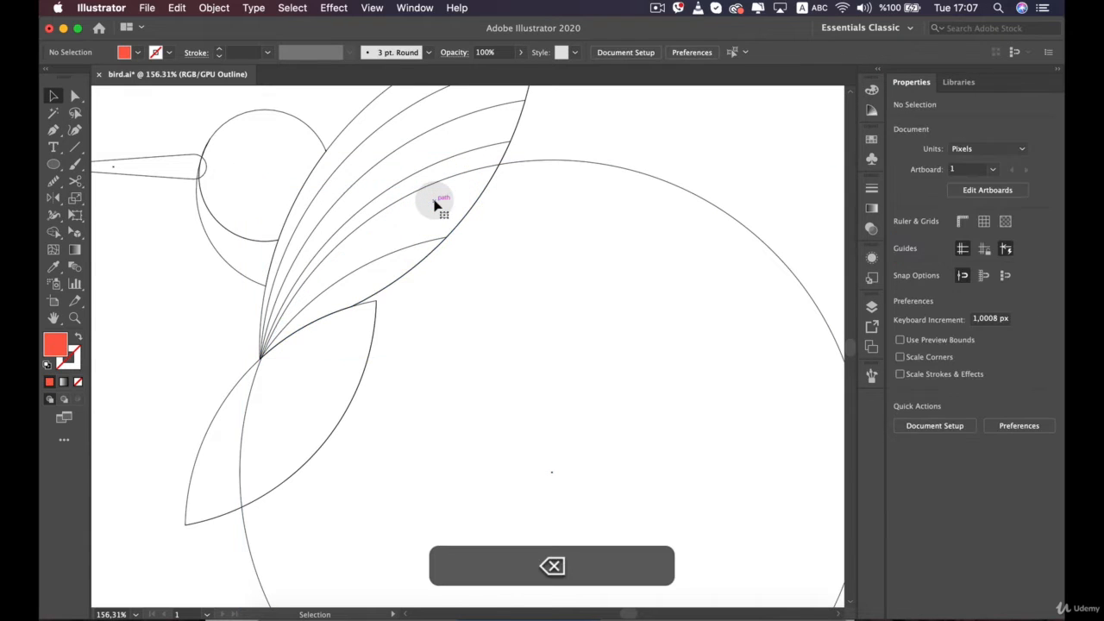
pyautogui.click(423, 245)
pyautogui.press('BackSpace')
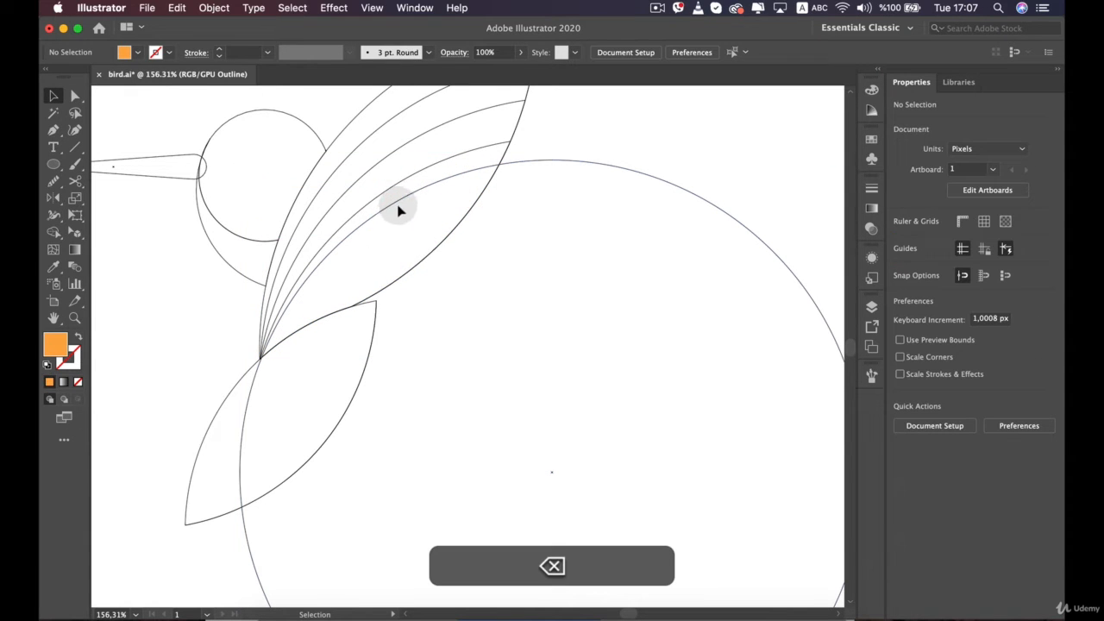
# Nudge the large circle to about X 1018.6, Y 500.2 px so its arc starts from the wing's lower tip
pyautogui.click(402, 200)
pyautogui.press('Down')
pyautogui.press('Down')
pyautogui.press('Down')
pyautogui.press('Down')
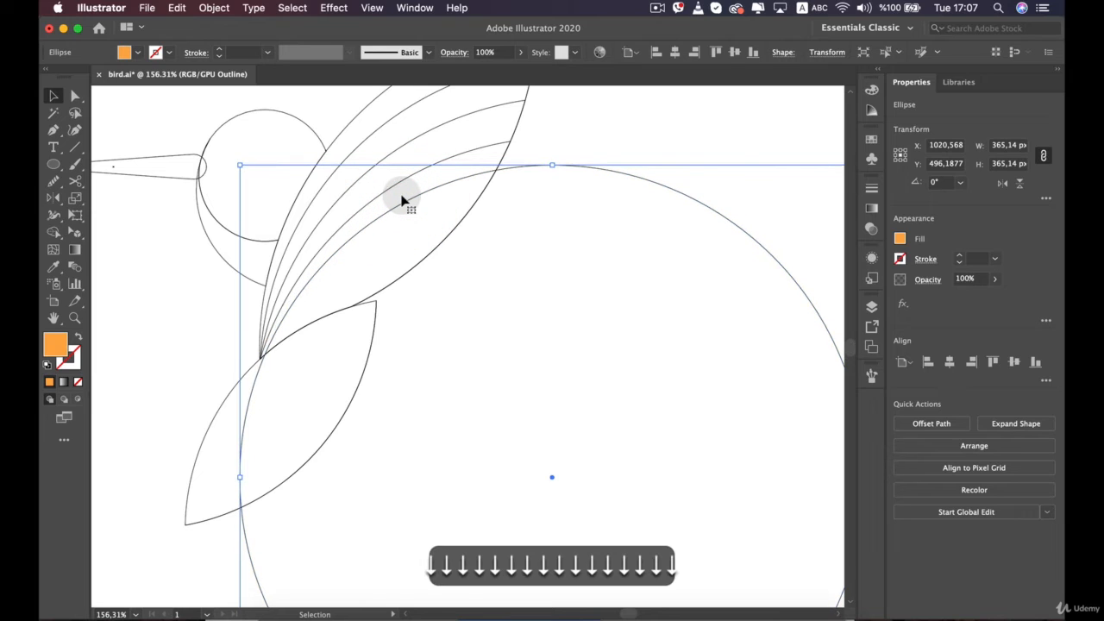
pyautogui.press('Left')
pyautogui.press('Left')
pyautogui.press('Down')
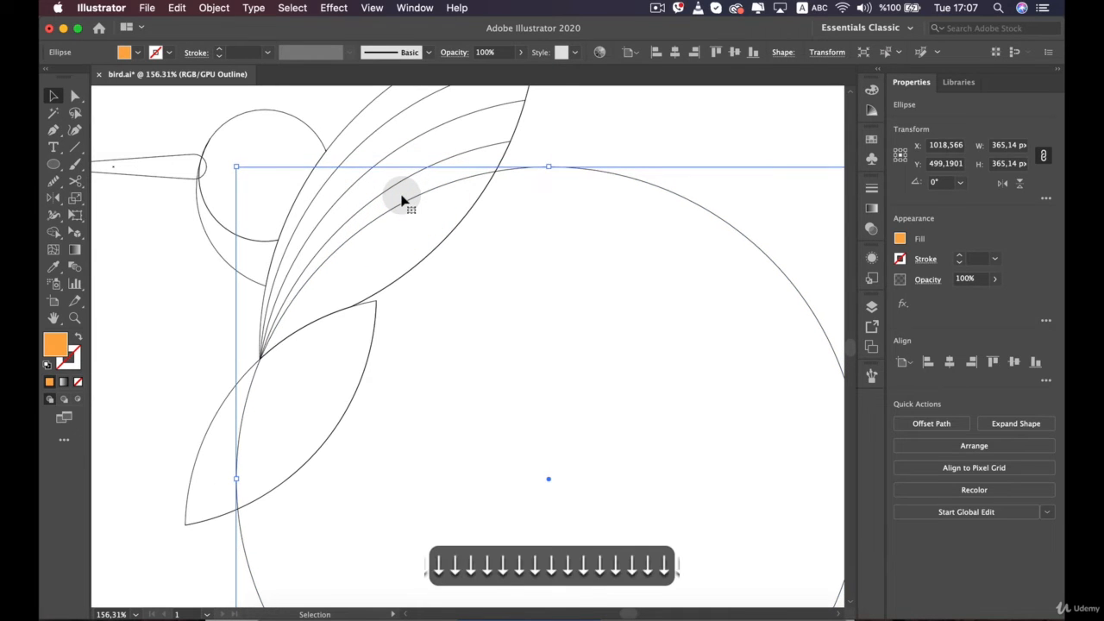
pyautogui.press('Left')
pyautogui.press('Right')
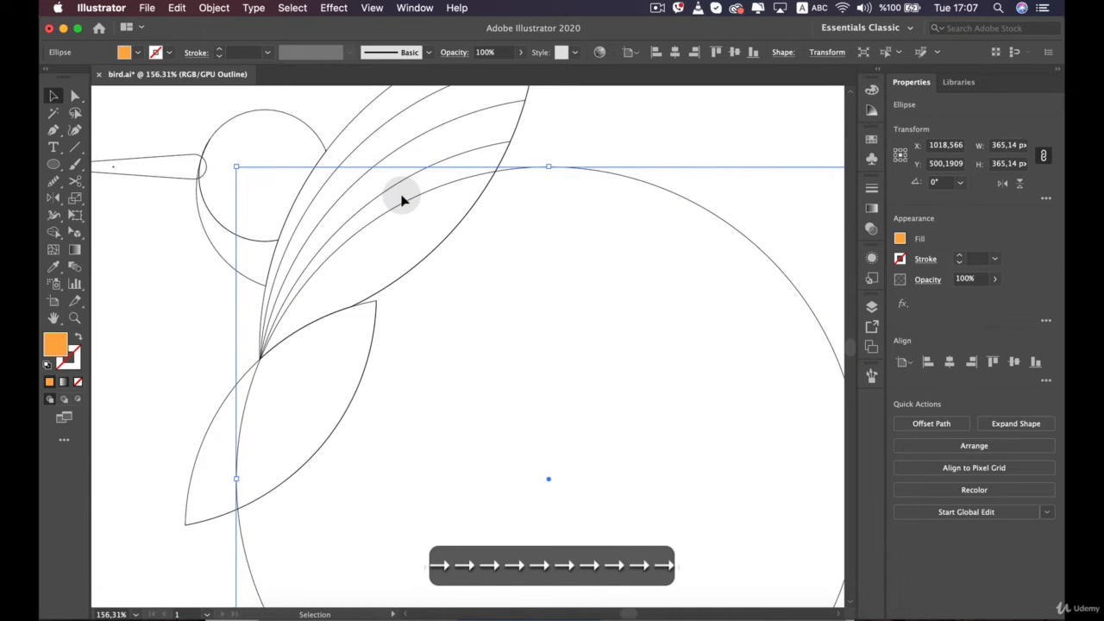
# Use Shape Builder on the circle and the wing's lower band to remove the circle's area outside the wing
pyautogui.keyDown('super'); pyautogui.click(504, 147); pyautogui.keyUp('super')
pyautogui.keyDown('shift'); pyautogui.keyDown('super'); pyautogui.click(547, 167); pyautogui.keyUp('super'); pyautogui.keyUp('shift')
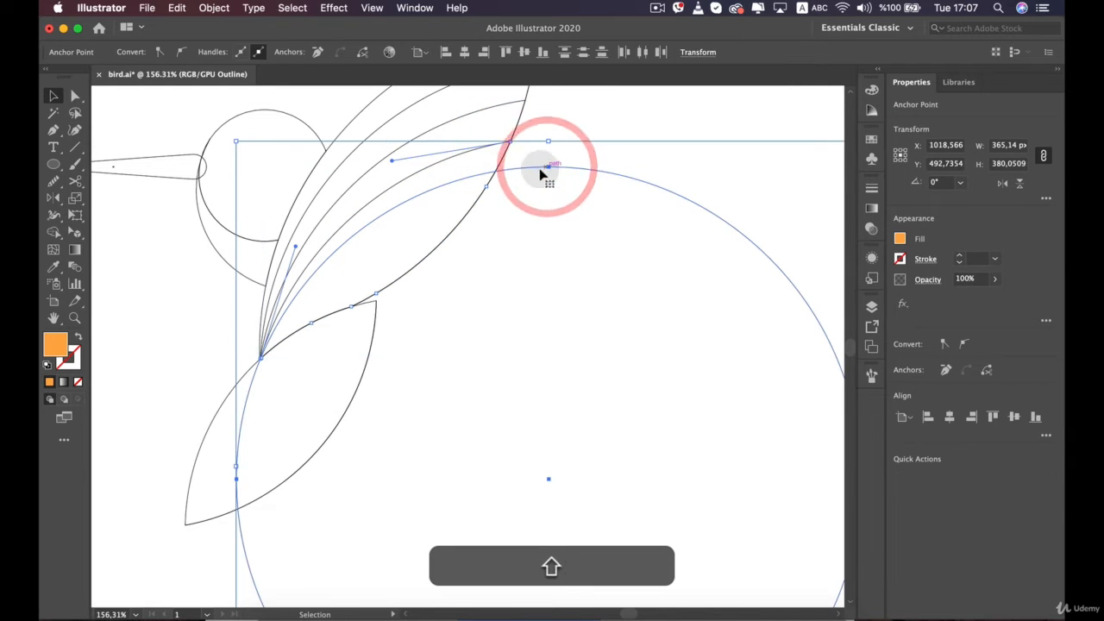
pyautogui.click(53, 232)
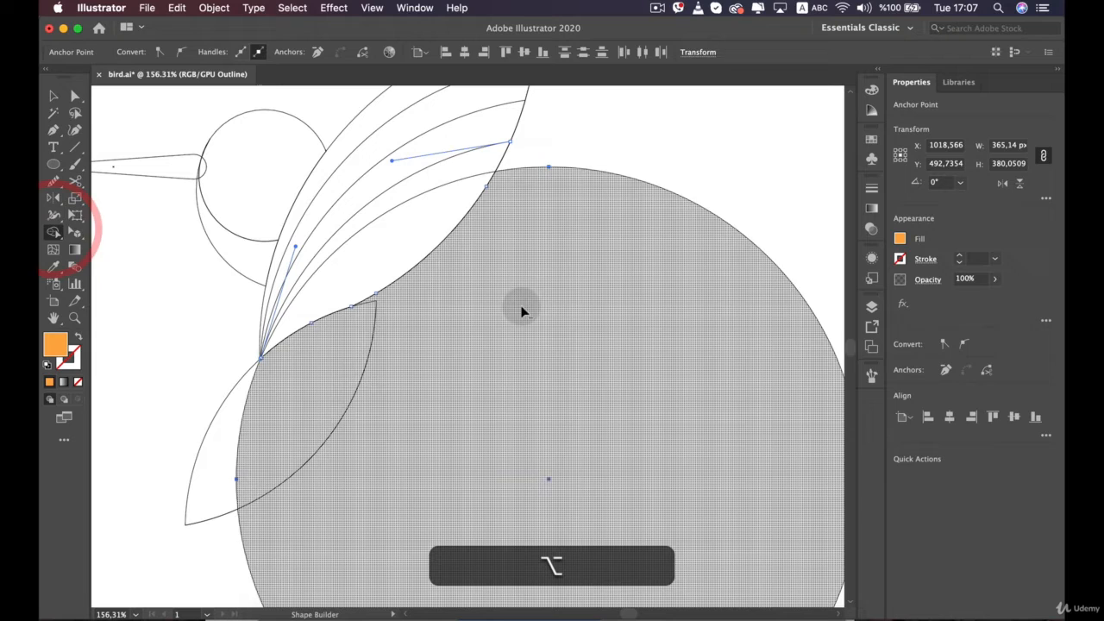
pyautogui.keyDown('alt'); pyautogui.click(521, 311); pyautogui.keyUp('alt')
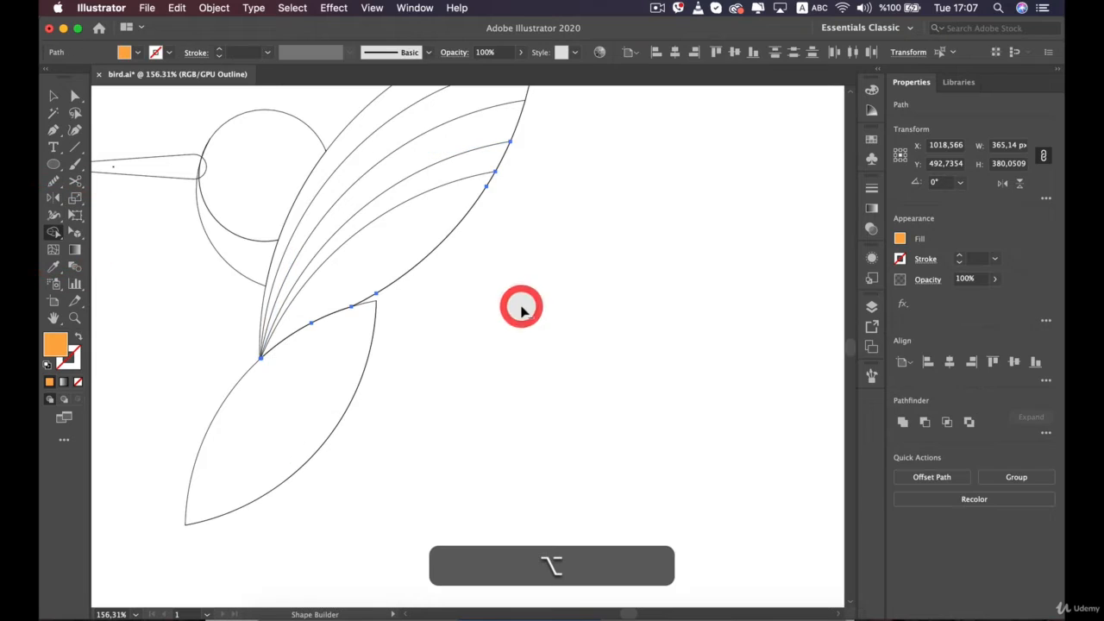
pyautogui.press('v')
pyautogui.click(537, 302)
# Draw another circle about 352 px in diameter overlapping the lower edge of the wing
pyautogui.scroll(-10, 537, 304)
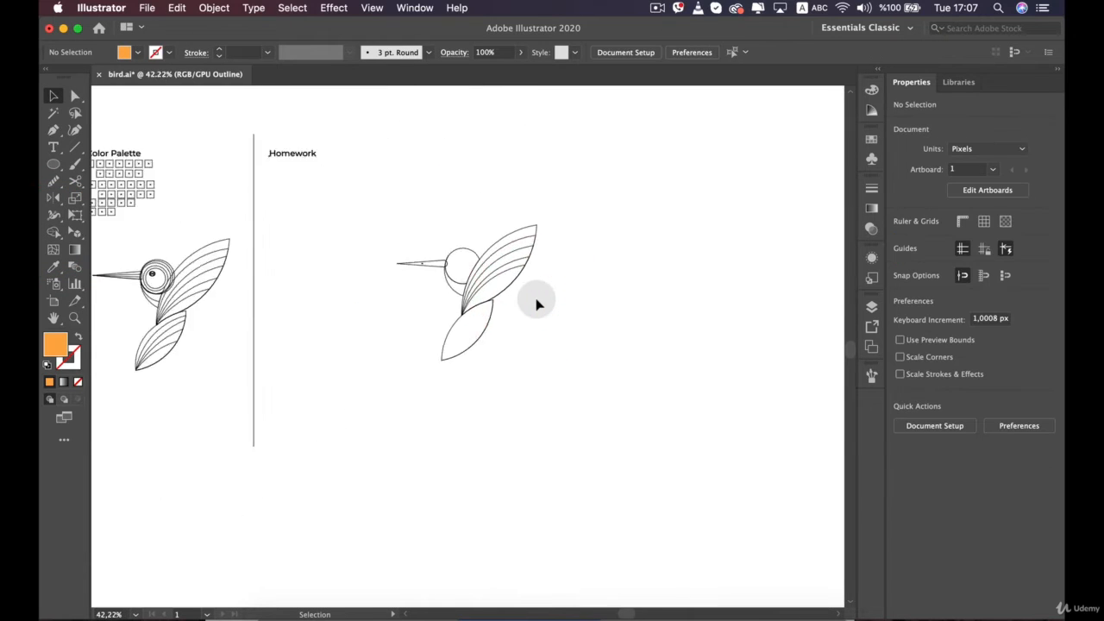
pyautogui.scroll(4, 536, 303)
pyautogui.scroll(1, 537, 274)
pyautogui.press('l')
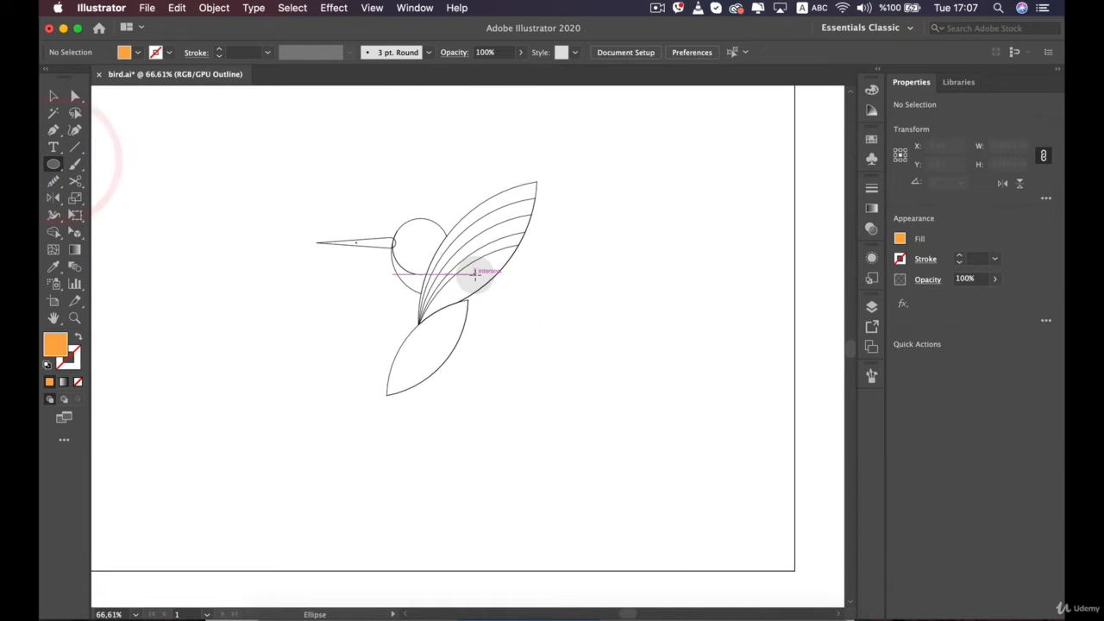
pyautogui.moveTo(474, 275); pyautogui.dragTo(656, 434)
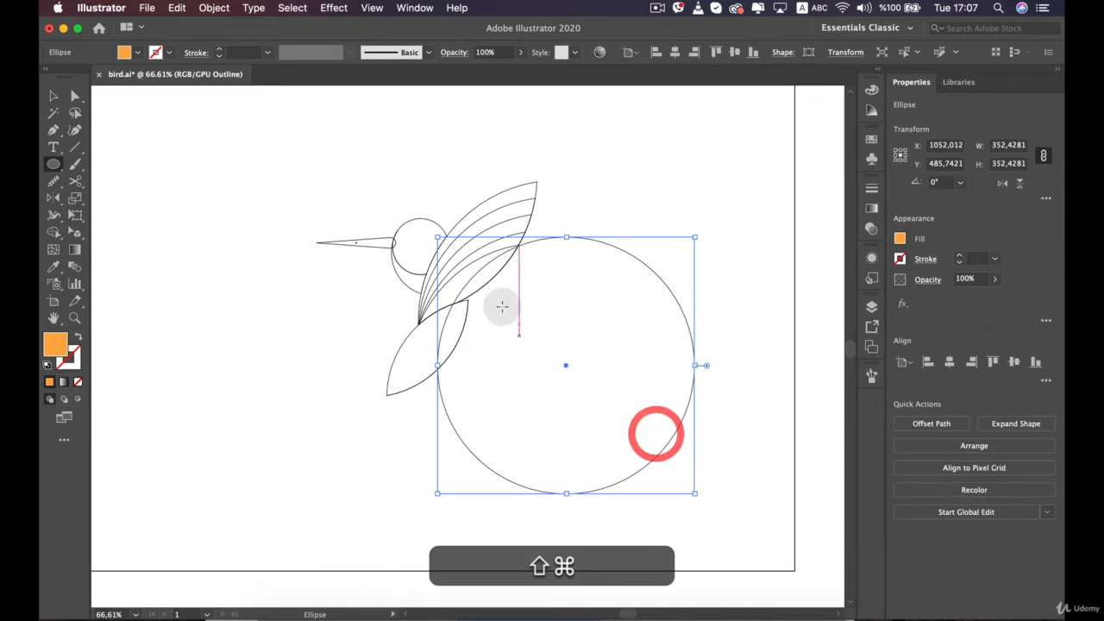
# Move the new circle to about X 998.8, Y 523.2 px so its arc passes through the wing's lower tip
pyautogui.press('v')
pyautogui.scroll(12, 590, 290)
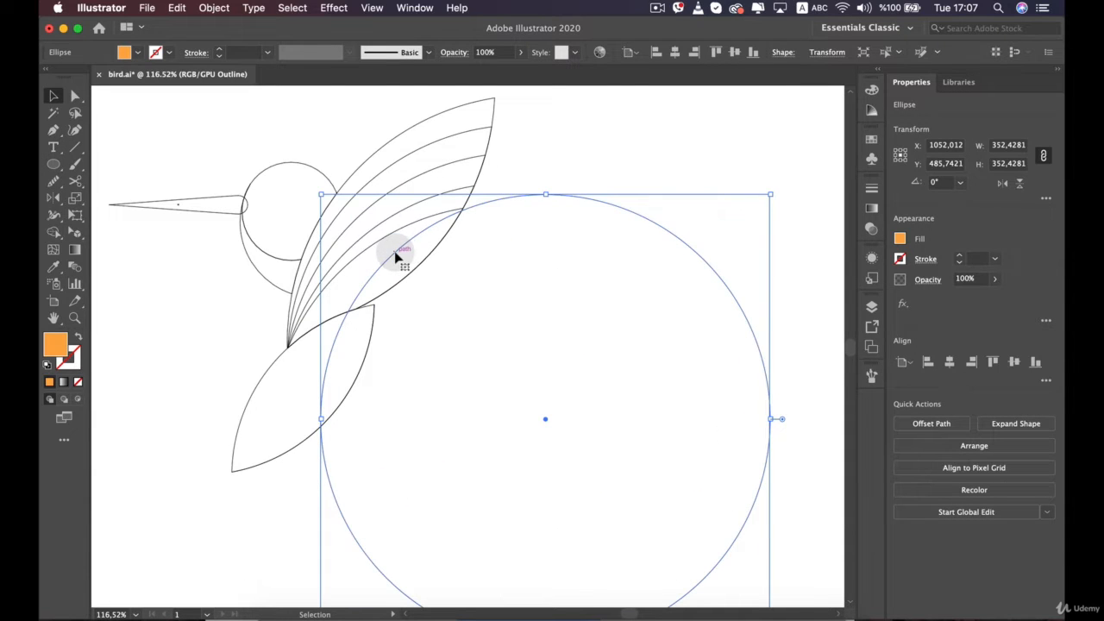
pyautogui.moveTo(395, 256); pyautogui.dragTo(327, 301)
pyautogui.scroll(2, 377, 298)
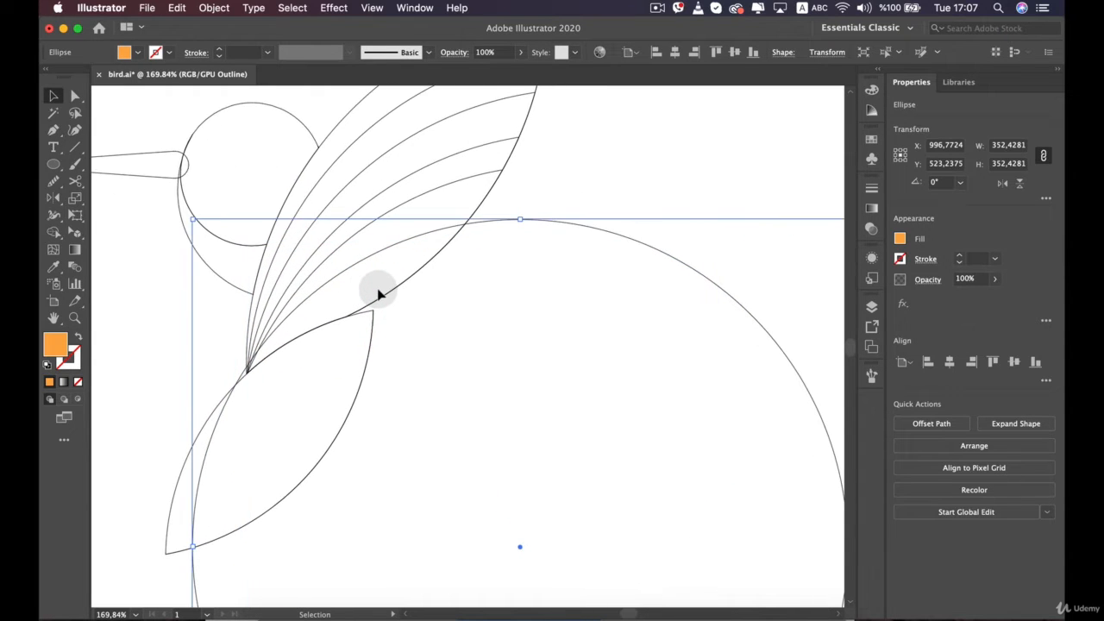
pyautogui.press('Down')
pyautogui.press('Right')
pyautogui.press('Up')
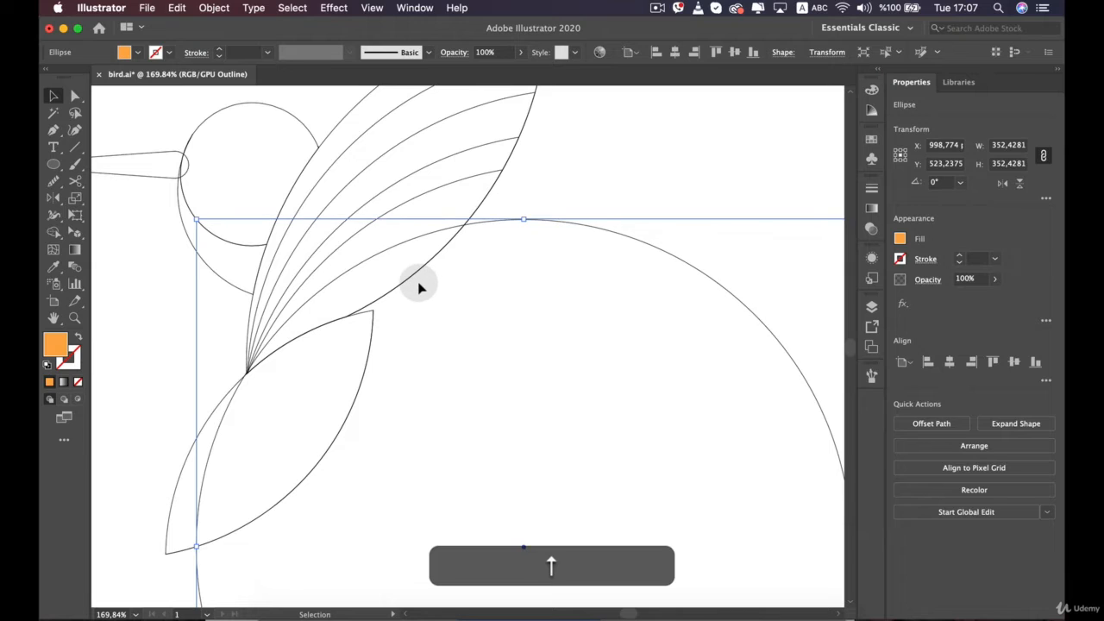
pyautogui.keyDown('shift'); pyautogui.click(492, 181); pyautogui.keyUp('shift')
pyautogui.keyDown('shift'); pyautogui.click(488, 224); pyautogui.keyUp('shift')
pyautogui.press('super')
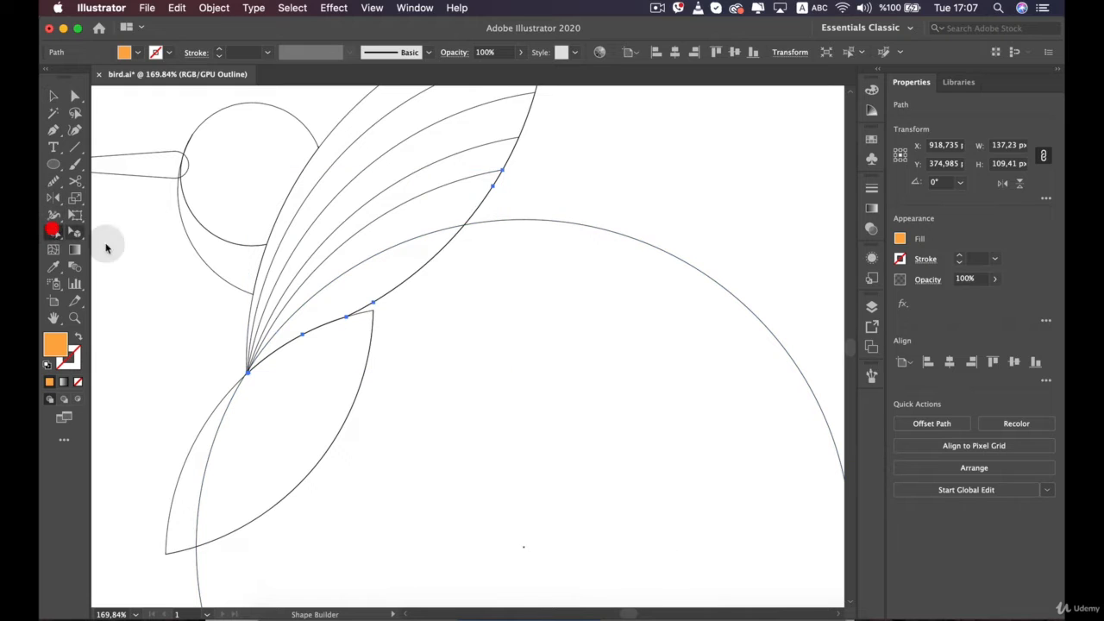
pyautogui.press('super')
pyautogui.click(554, 333)
pyautogui.click(551, 217)
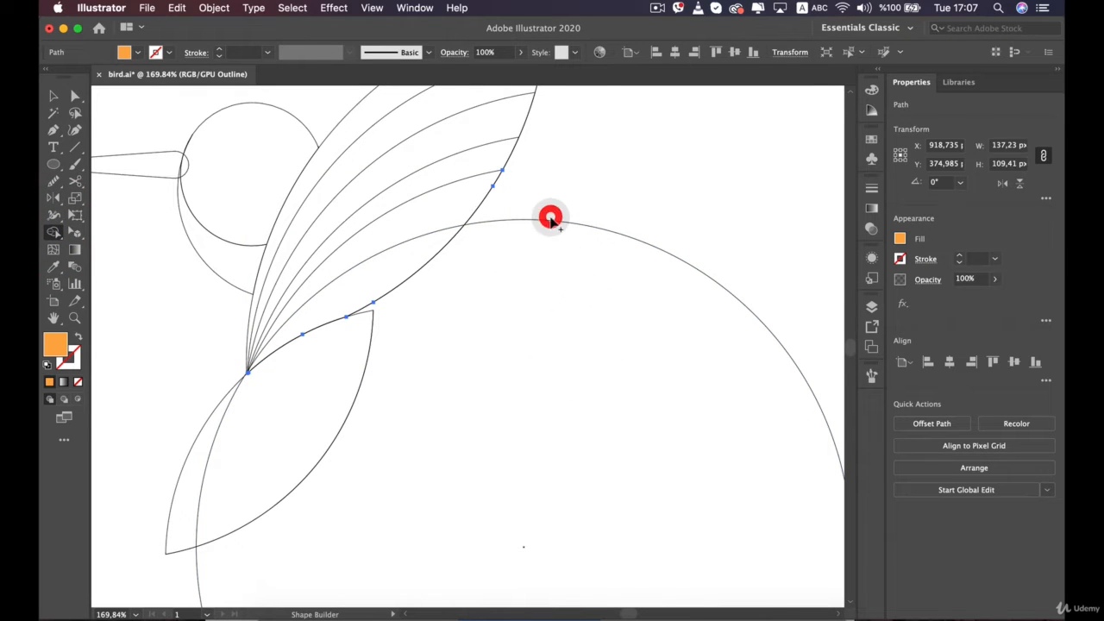
pyautogui.click(50, 99)
pyautogui.click(513, 218)
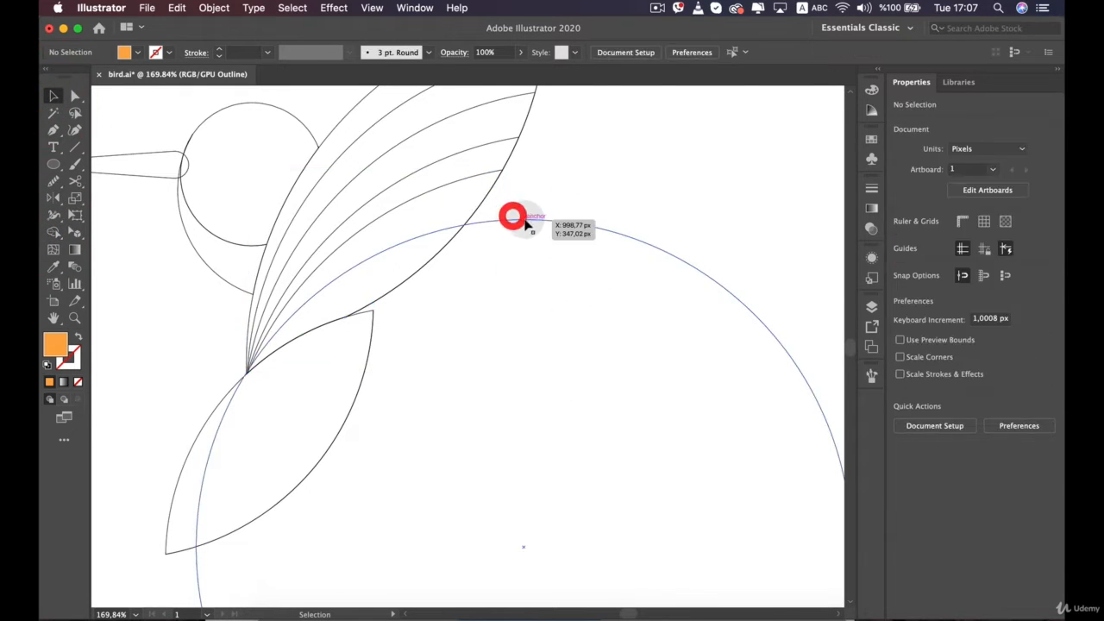
# Select the new circle with the wing's lowest band and remove the circle's area outside the wing with Shape Builder
pyautogui.click(525, 219)
pyautogui.keyDown('shift'); pyautogui.click(461, 182); pyautogui.keyUp('shift')
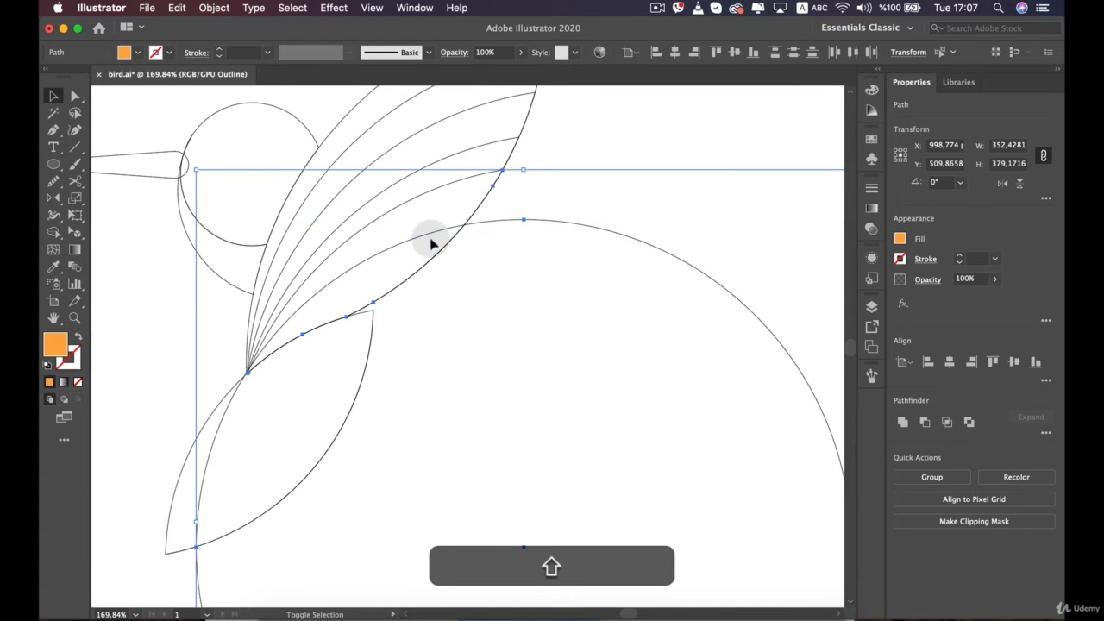
pyautogui.click(53, 231)
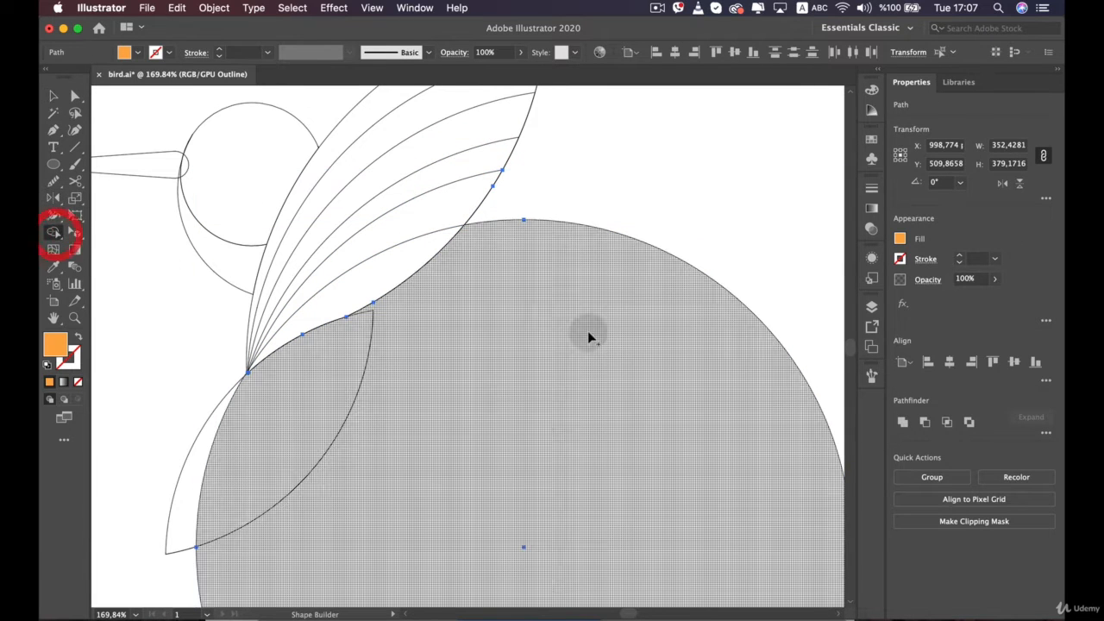
pyautogui.keyDown('alt'); pyautogui.click(588, 339); pyautogui.keyUp('alt')
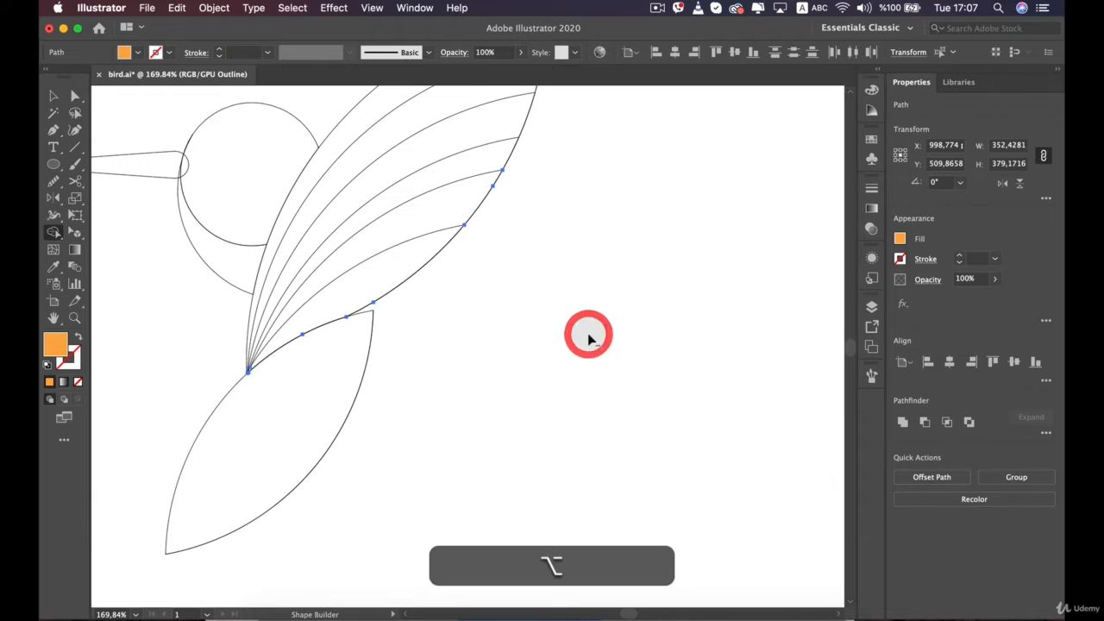
pyautogui.press('v')
pyautogui.click(587, 340)
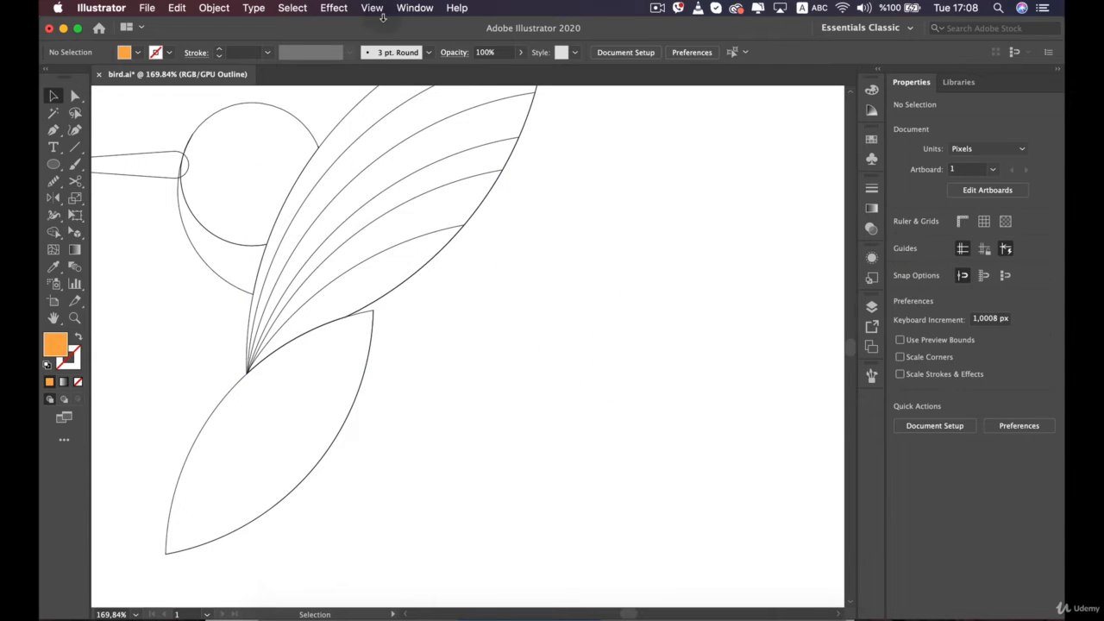
# Switch the artwork from outline view back to color preview
pyautogui.click(372, 7)
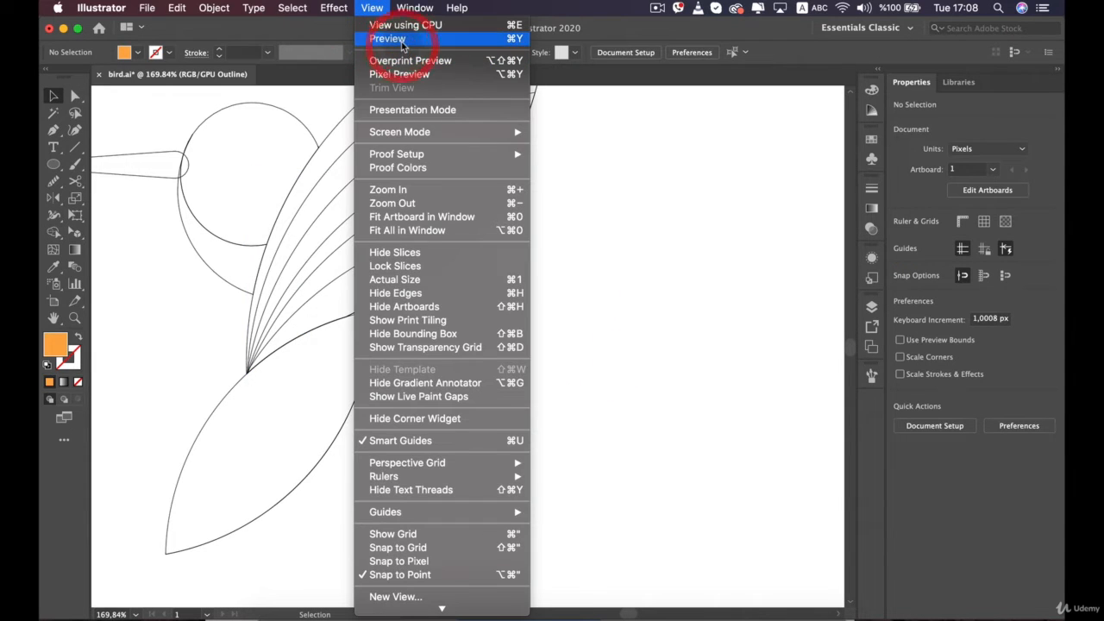
pyautogui.click(387, 39)
pyautogui.scroll(-2, 497, 345)
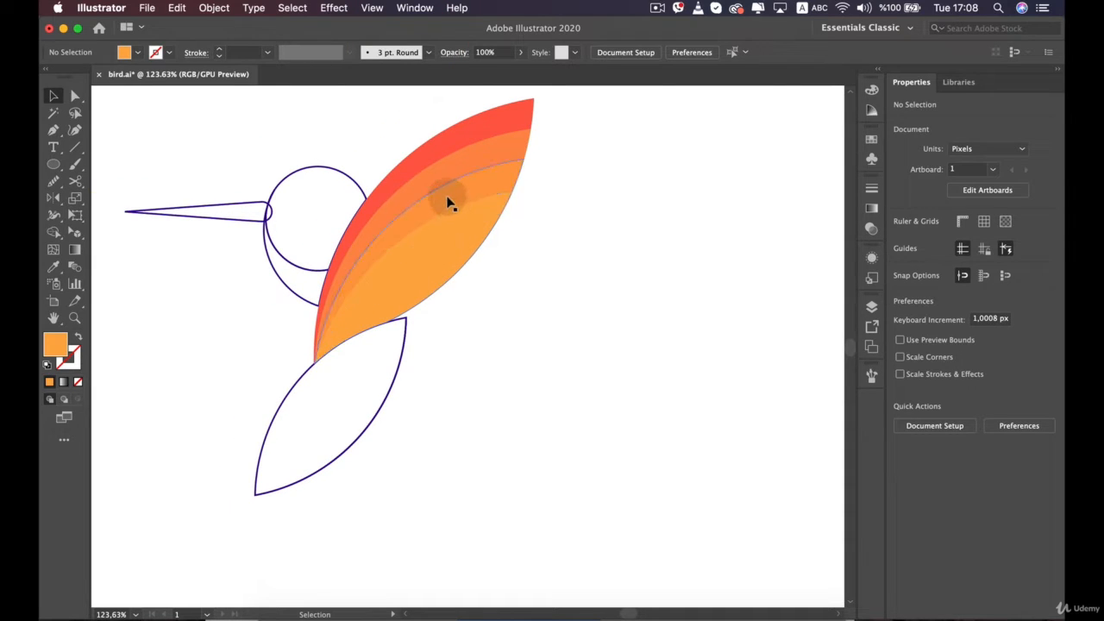
# Fill the wing's fifth band with the fifth swatch of the palette's upper orange row, sampled with the Eyedropper
pyautogui.click(452, 228)
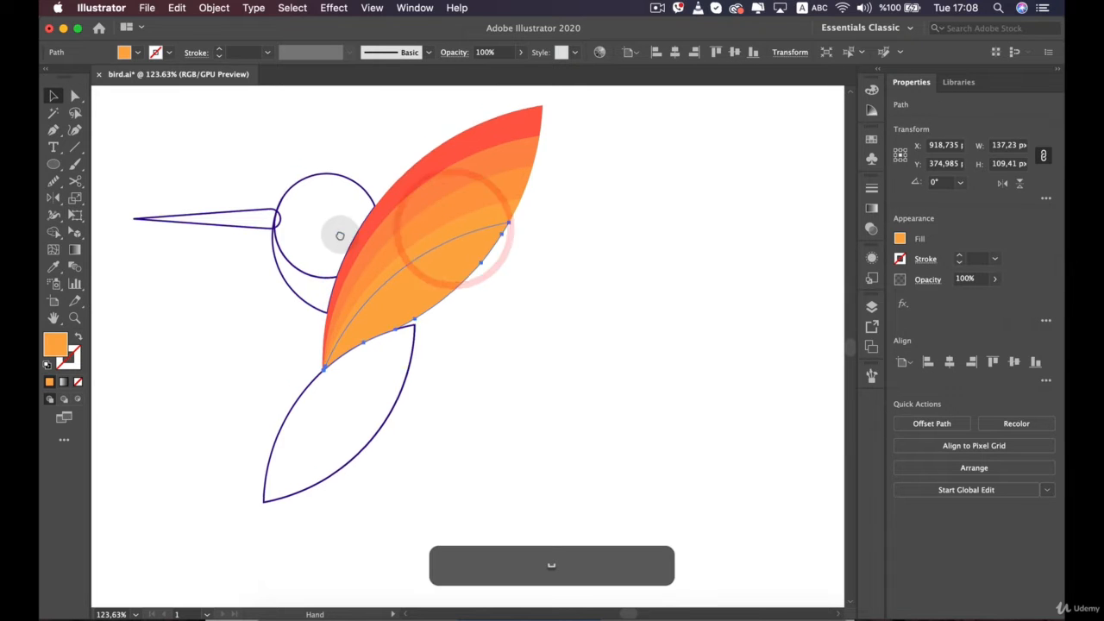
pyautogui.moveTo(340, 234); pyautogui.dragTo(488, 274)
pyautogui.scroll(-2, 490, 280)
pyautogui.scroll(-3, 489, 285)
pyautogui.moveTo(370, 229); pyautogui.dragTo(527, 334)
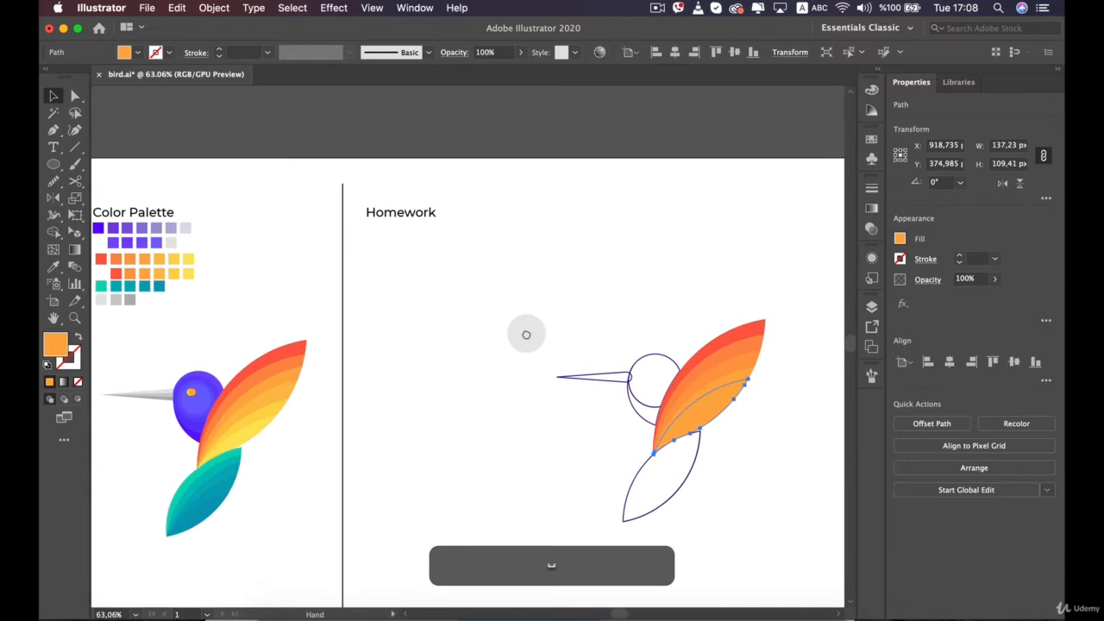
pyautogui.press('i')
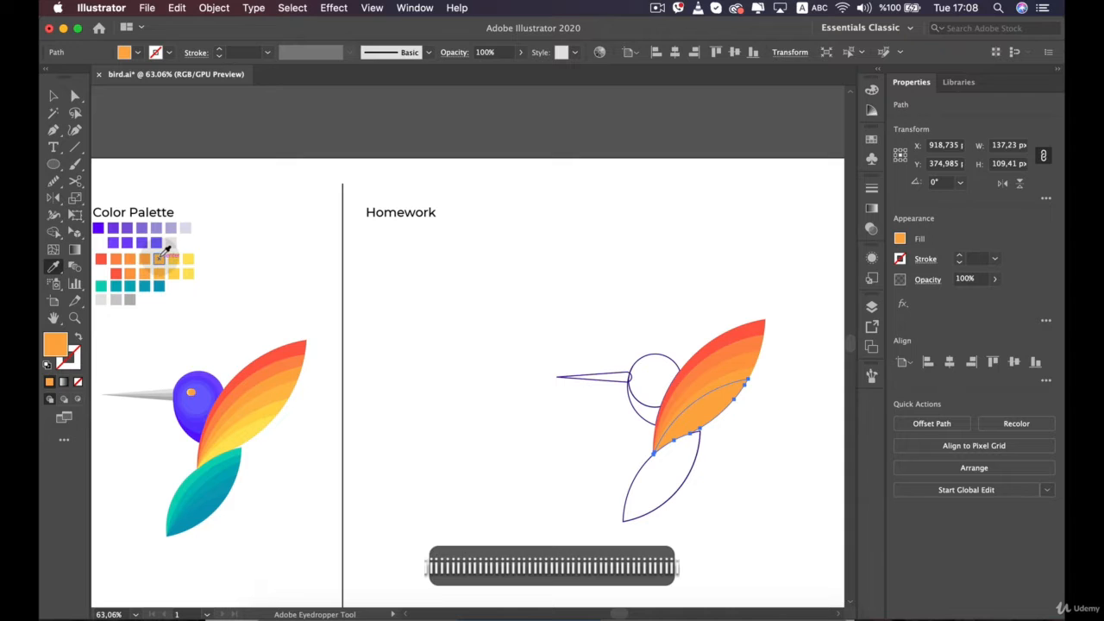
pyautogui.click(159, 257)
pyautogui.press('c')
pyautogui.scroll(4, 616, 411)
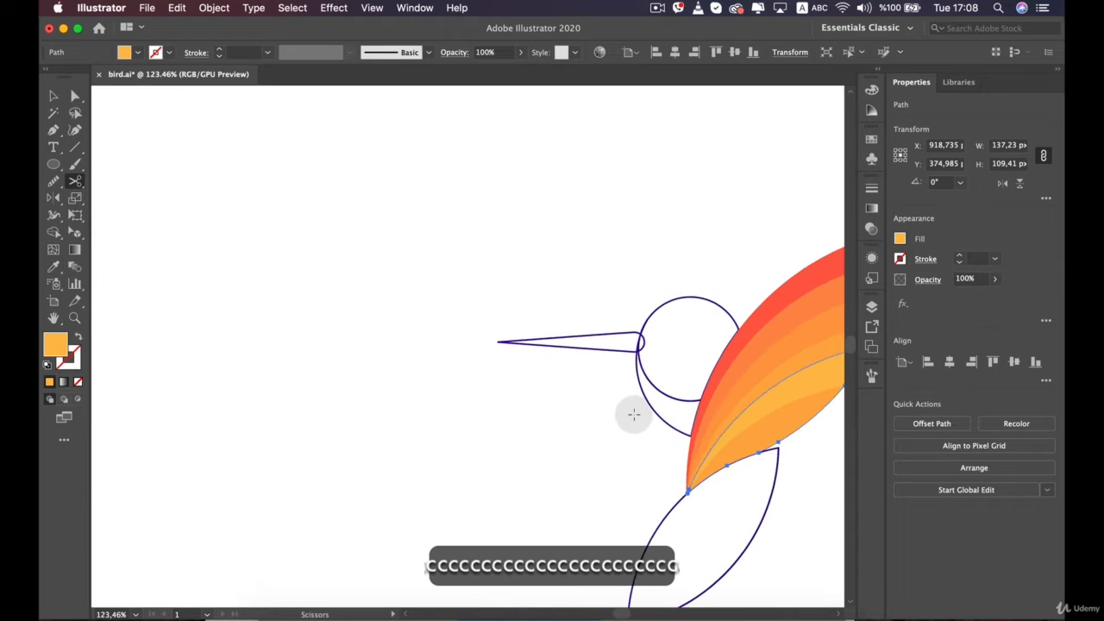
pyautogui.moveTo(634, 415); pyautogui.dragTo(414, 367)
pyautogui.click(703, 429)
pyautogui.click(673, 349)
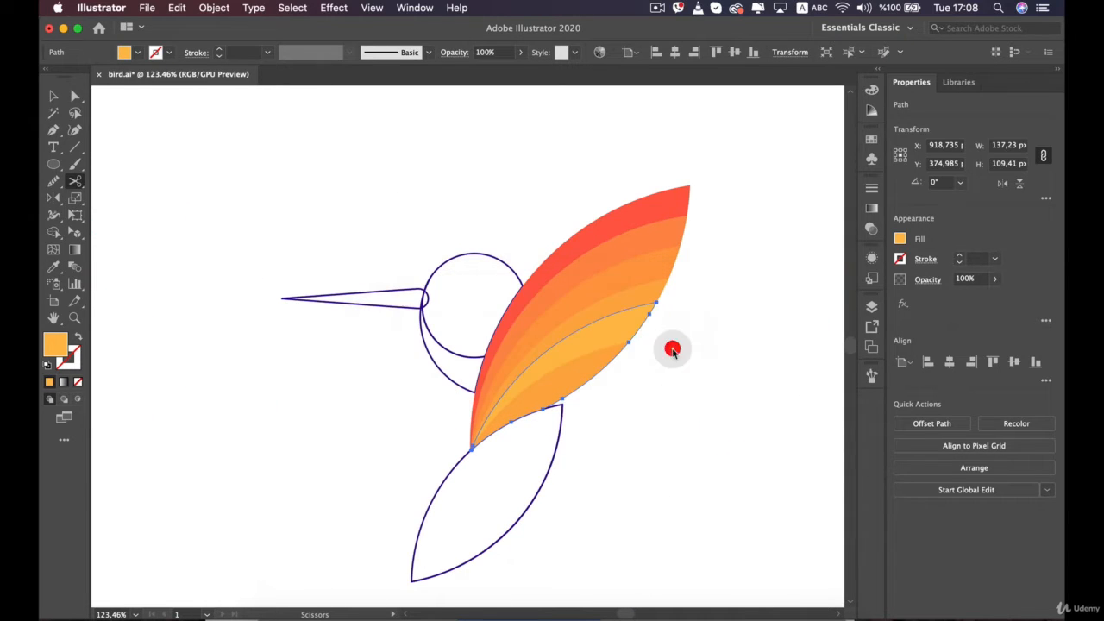
pyautogui.press('v')
pyautogui.click(663, 365)
# Fill the wing's lowest band with the last yellow swatch of the palette's upper orange row and deselect it
pyautogui.click(584, 371)
pyautogui.scroll(-5, 584, 372)
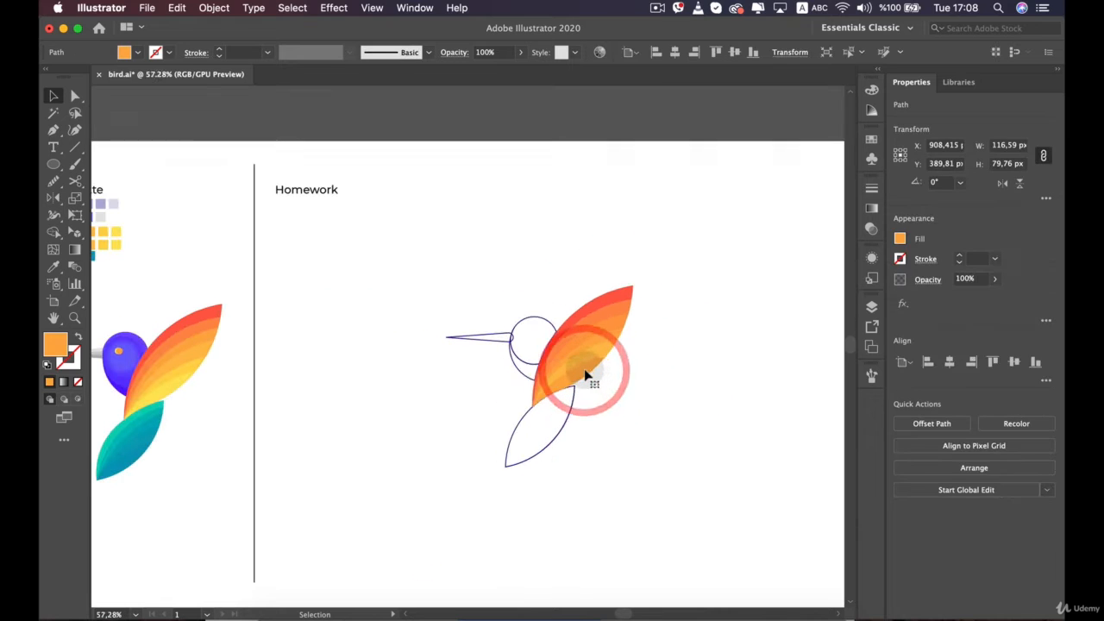
pyautogui.press('i')
pyautogui.click(115, 230)
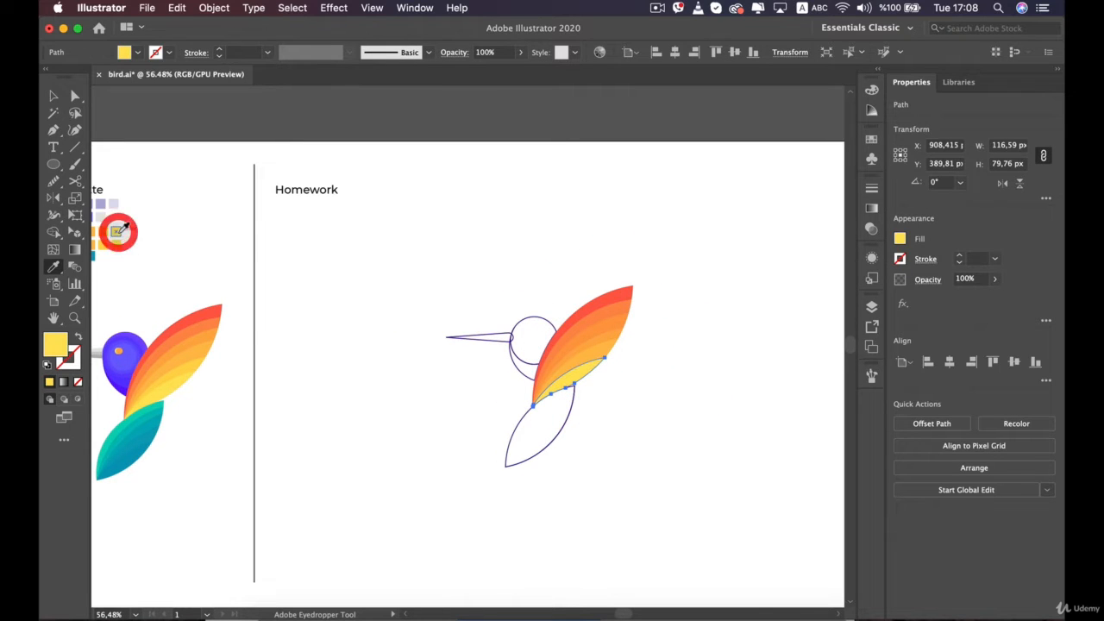
pyautogui.press('v')
pyautogui.click(276, 282)
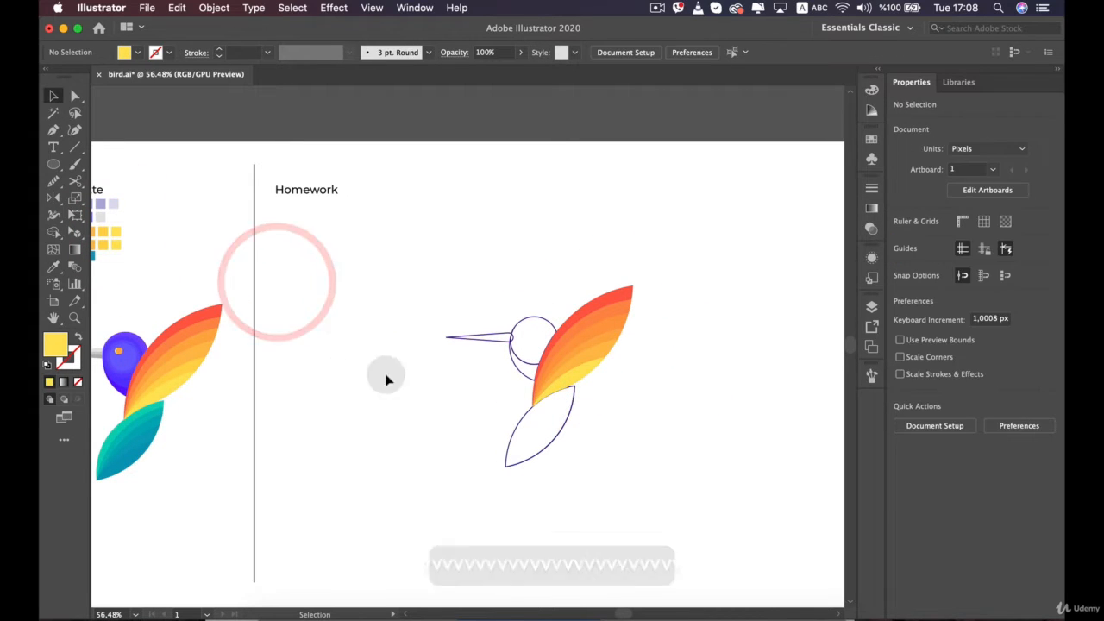
pyautogui.scroll(5, 601, 373)
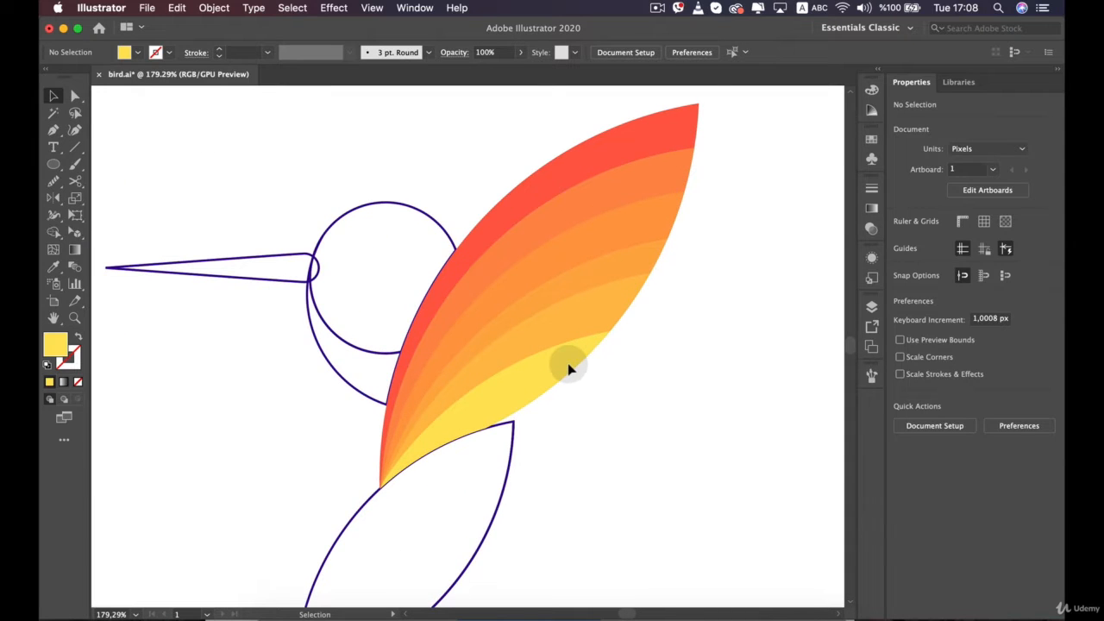
pyautogui.scroll(-5, 569, 369)
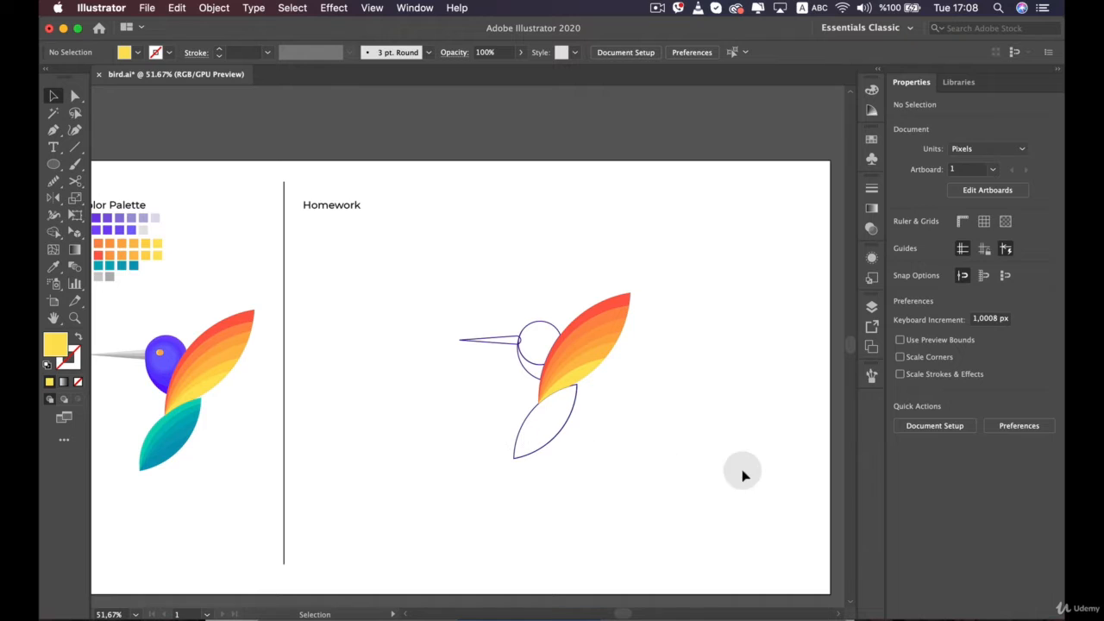
pyautogui.scroll(3, 693, 365)
pyautogui.press('space')
pyautogui.moveTo(675, 362); pyautogui.dragTo(656, 249)
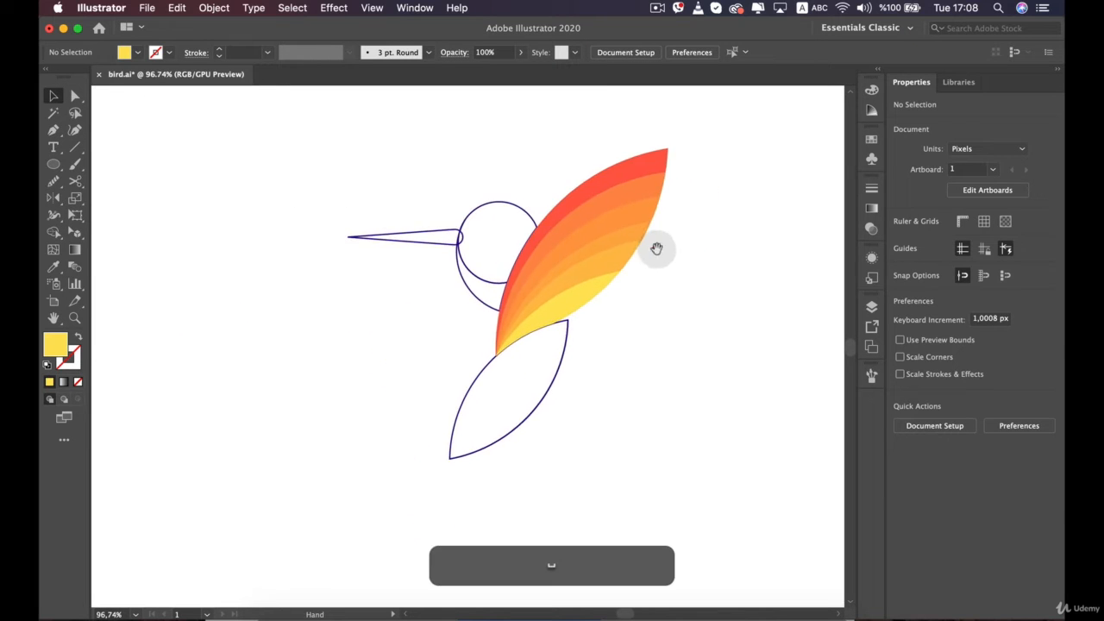
pyautogui.scroll(-3, 657, 249)
pyautogui.click(597, 380)
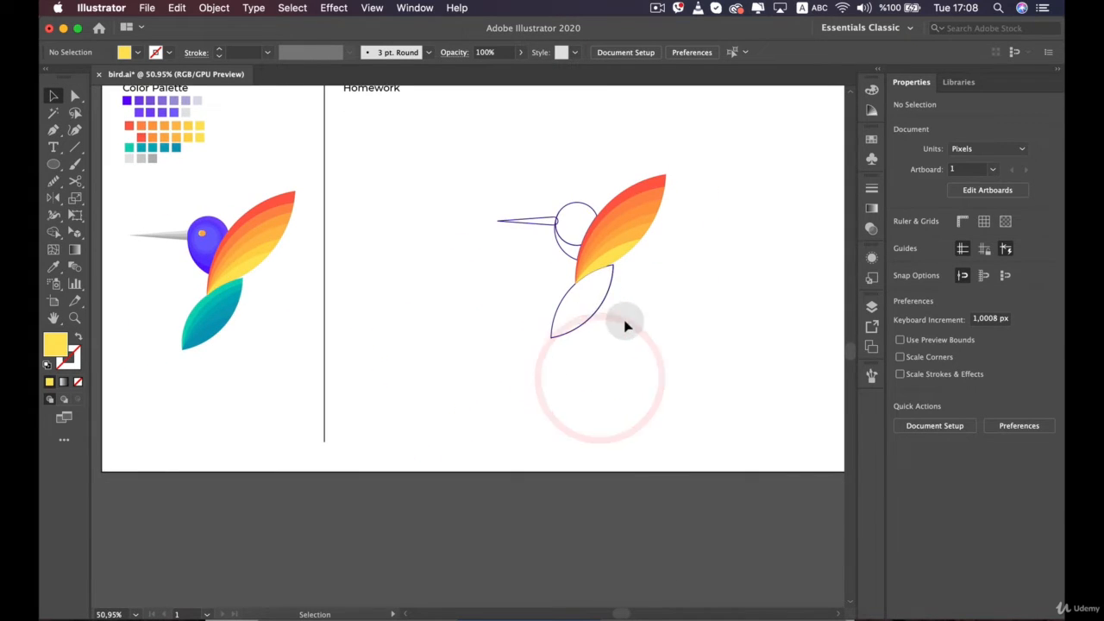
pyautogui.scroll(3, 627, 326)
pyautogui.click(592, 260)
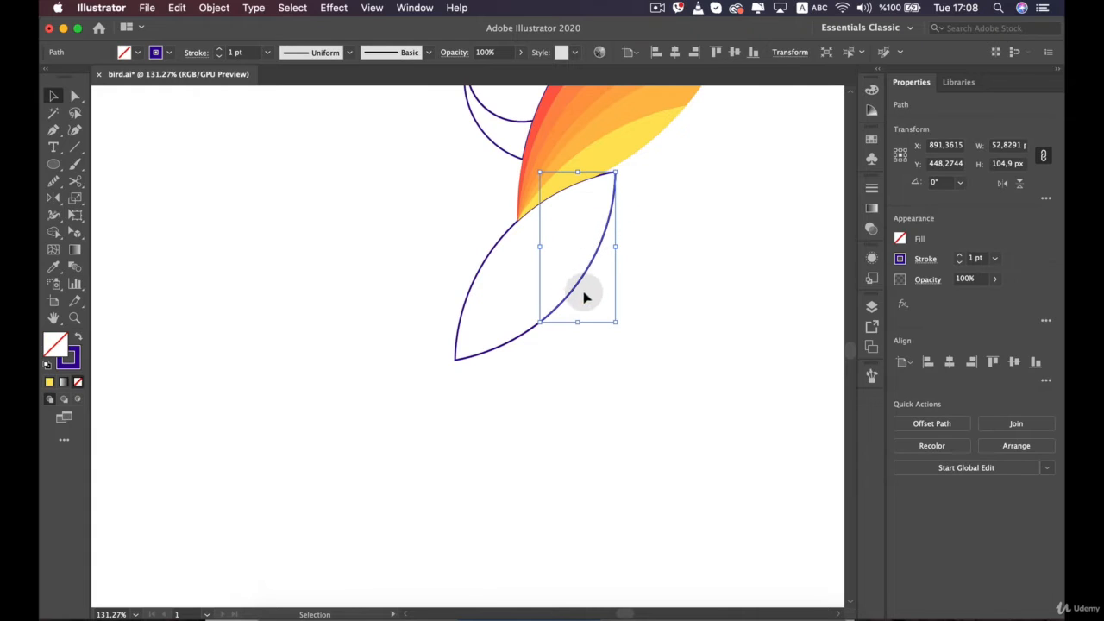
pyautogui.moveTo(613, 276); pyautogui.dragTo(647, 288)
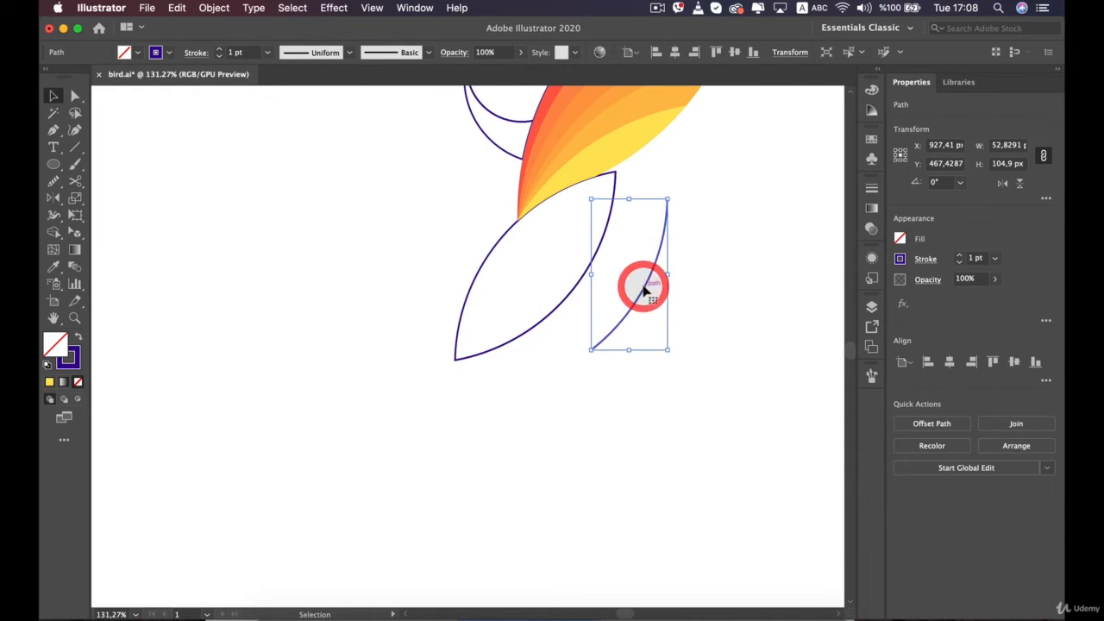
pyautogui.press('super+z')
pyautogui.press('super+z')
pyautogui.click(732, 454)
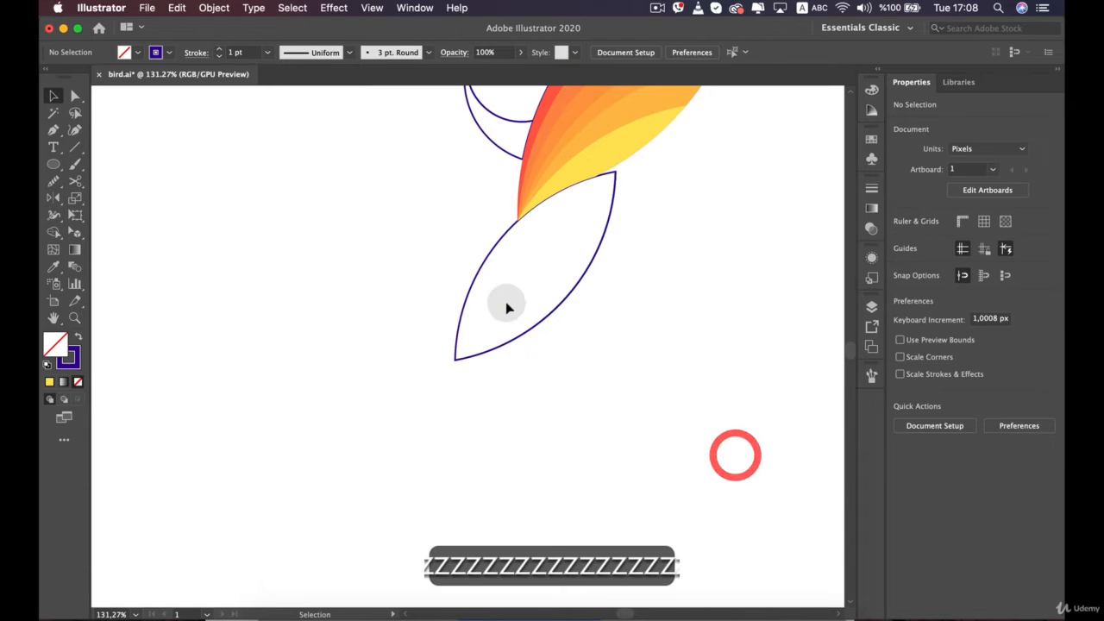
# Fill the tail shape with the first swatch of the palette's teal row, sampled with the Eyedropper, and deselect it
pyautogui.keyDown('super'); pyautogui.click(503, 299); pyautogui.keyUp('super')
pyautogui.keyDown('super'); pyautogui.click(483, 268); pyautogui.keyUp('super')
pyautogui.scroll(-5, 536, 273)
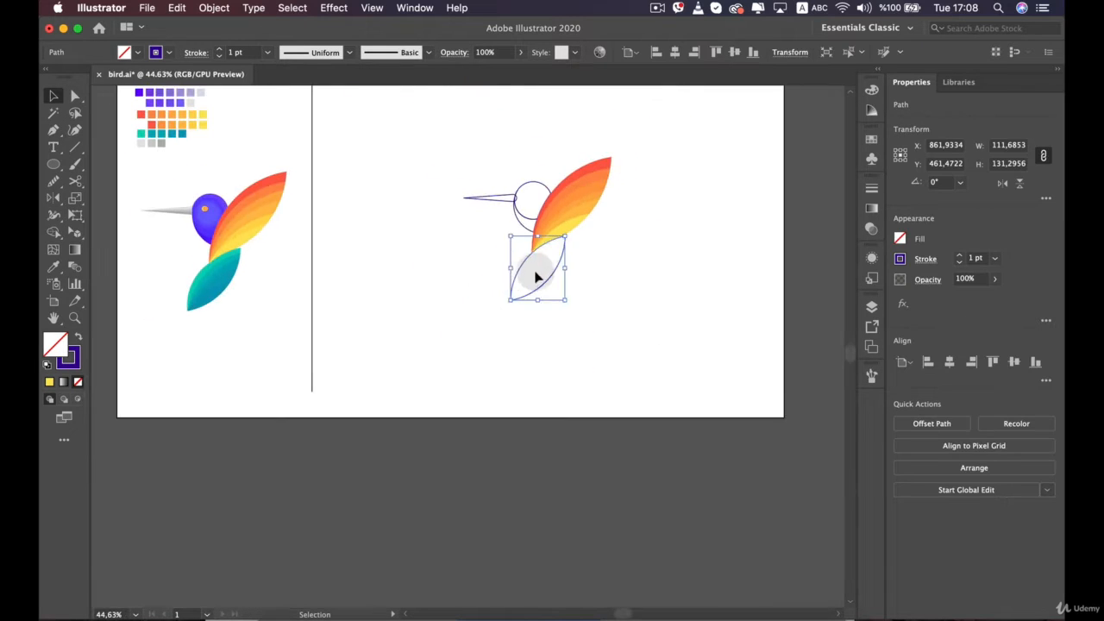
pyautogui.moveTo(414, 251); pyautogui.dragTo(483, 340)
pyautogui.press('i')
pyautogui.scroll(6, 275, 354)
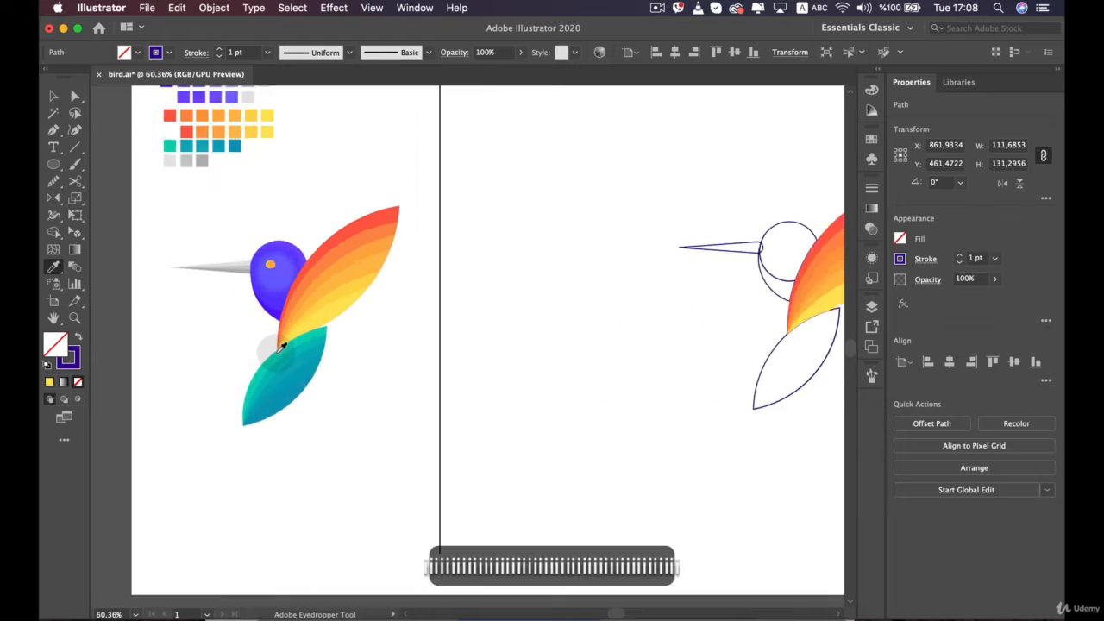
pyautogui.scroll(-4, 275, 353)
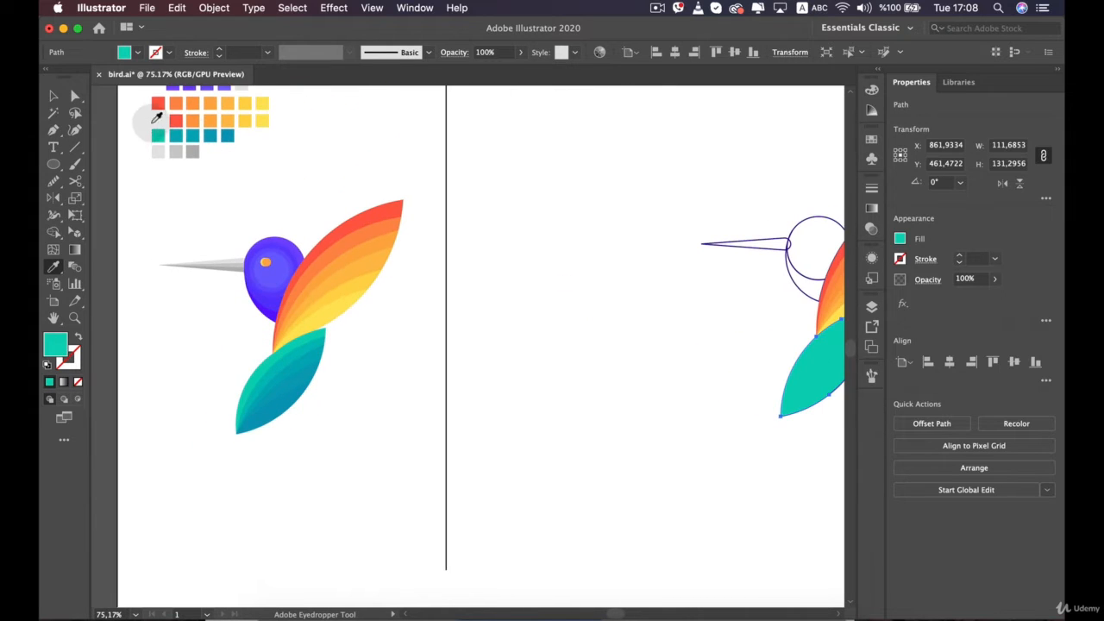
pyautogui.moveTo(565, 262); pyautogui.dragTo(366, 263)
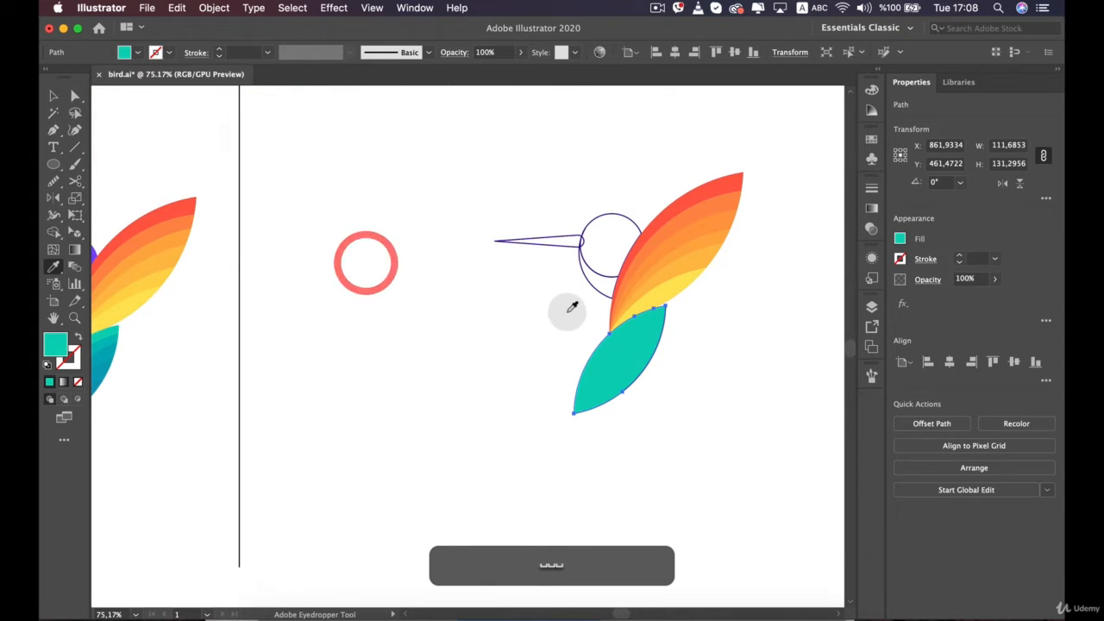
pyautogui.press('v')
pyautogui.click(641, 380)
pyautogui.click(725, 407)
# Delete the leftover arc outline along the tail's outer edge
pyautogui.scroll(5, 718, 406)
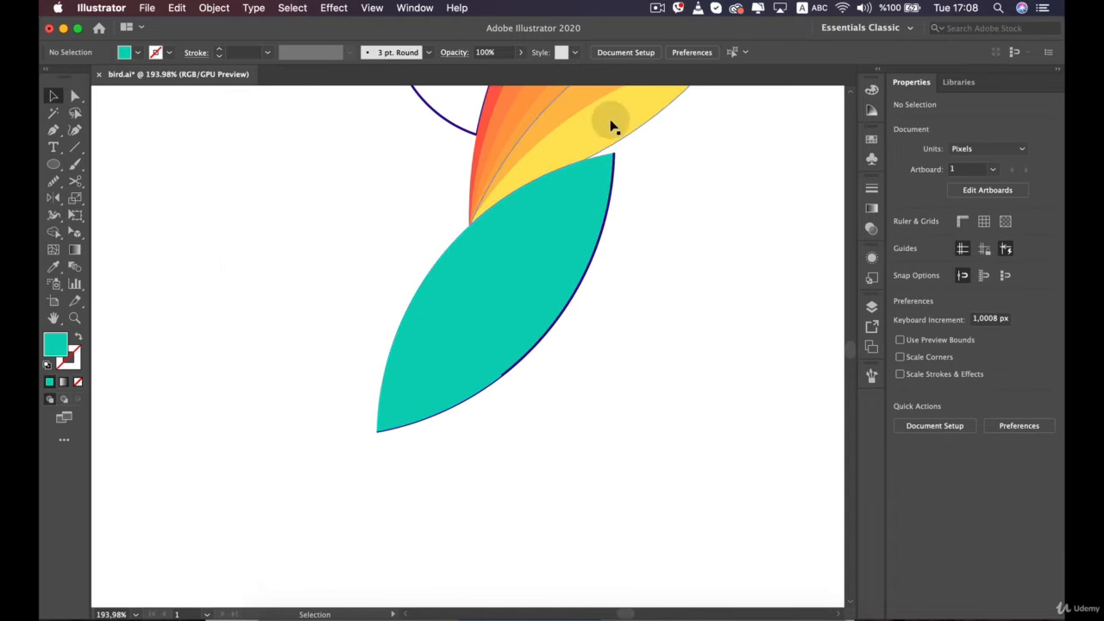
pyautogui.click(614, 170)
pyautogui.press('BackSpace')
pyautogui.press('BackSpace')
pyautogui.press('BackSpace')
pyautogui.press('BackSpace')
pyautogui.press('BackSpace')
pyautogui.press('BackSpace')
pyautogui.press('BackSpace')
pyautogui.press('BackSpace')
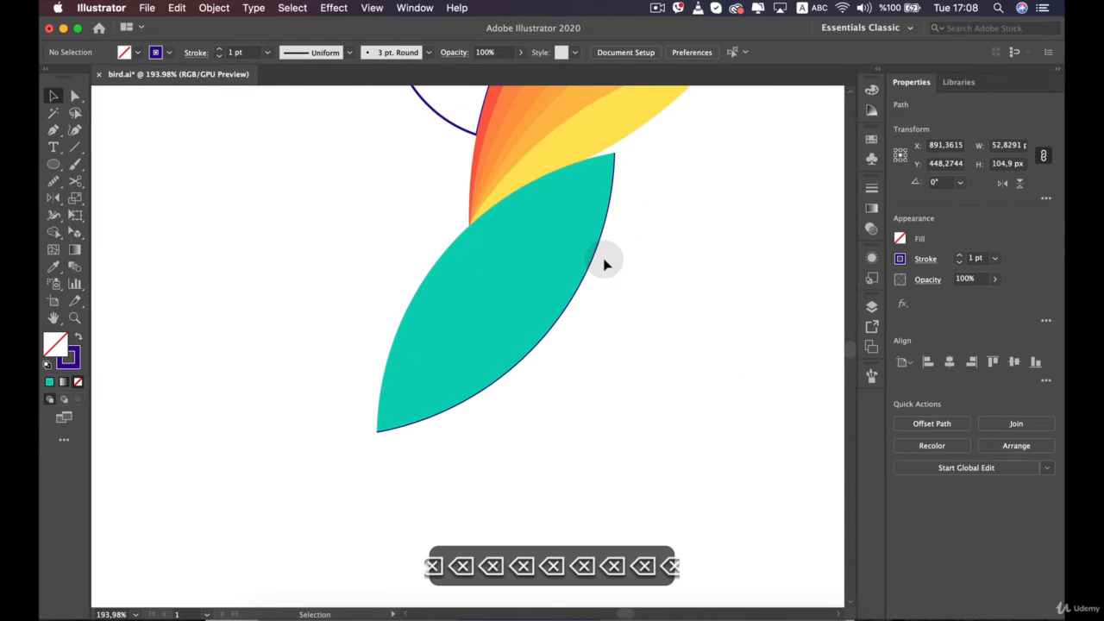
pyautogui.scroll(4, 621, 261)
pyautogui.click(579, 215)
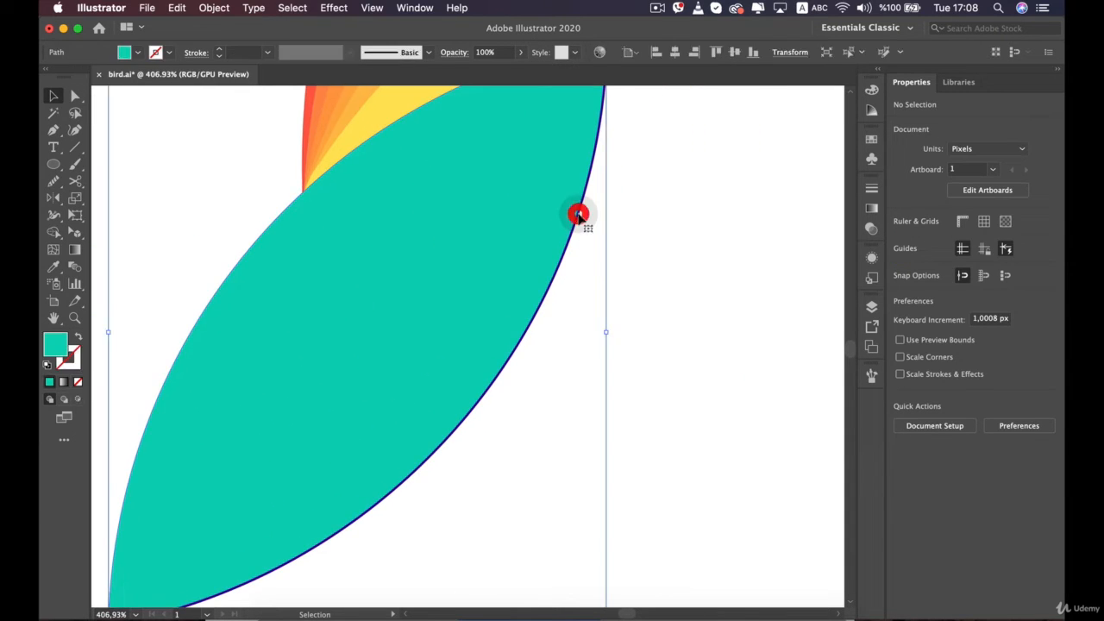
pyautogui.moveTo(579, 216); pyautogui.dragTo(674, 303)
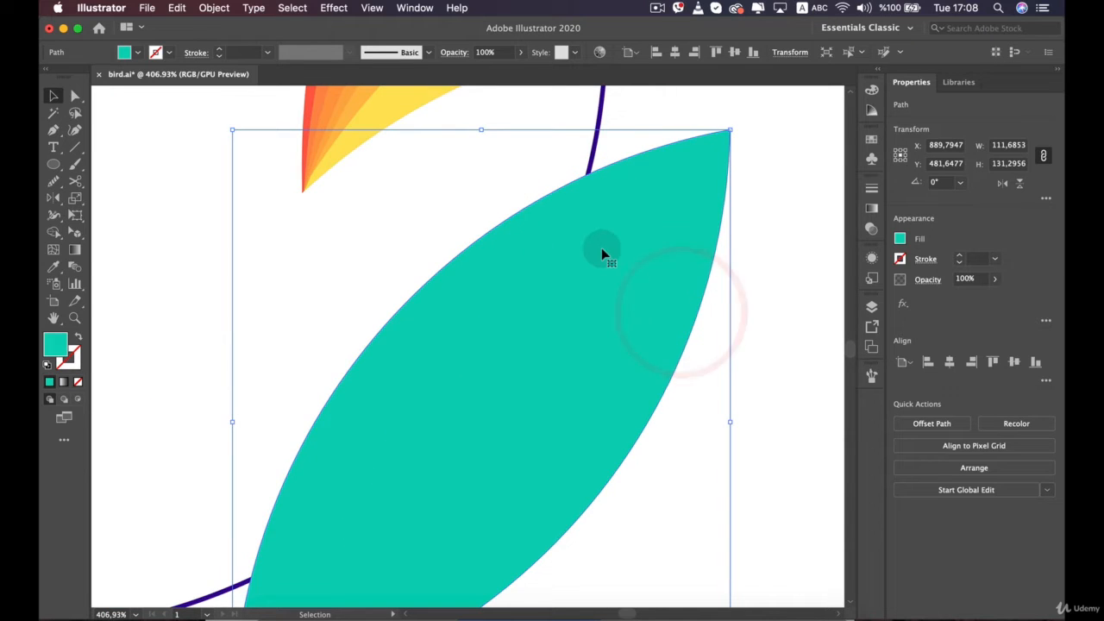
pyautogui.scroll(-4, 602, 246)
pyautogui.press('super+z')
pyautogui.press('super+z')
pyautogui.press('super+z')
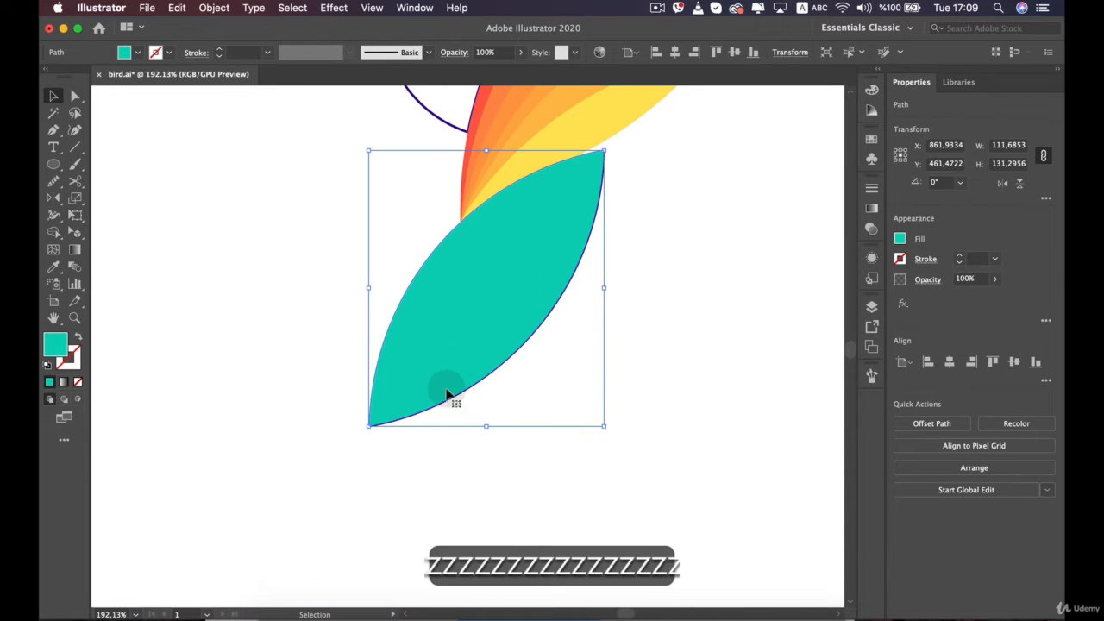
# Delete the remaining duplicate outline on the tail's outer edge in outline view and return to color preview
pyautogui.click(373, 9)
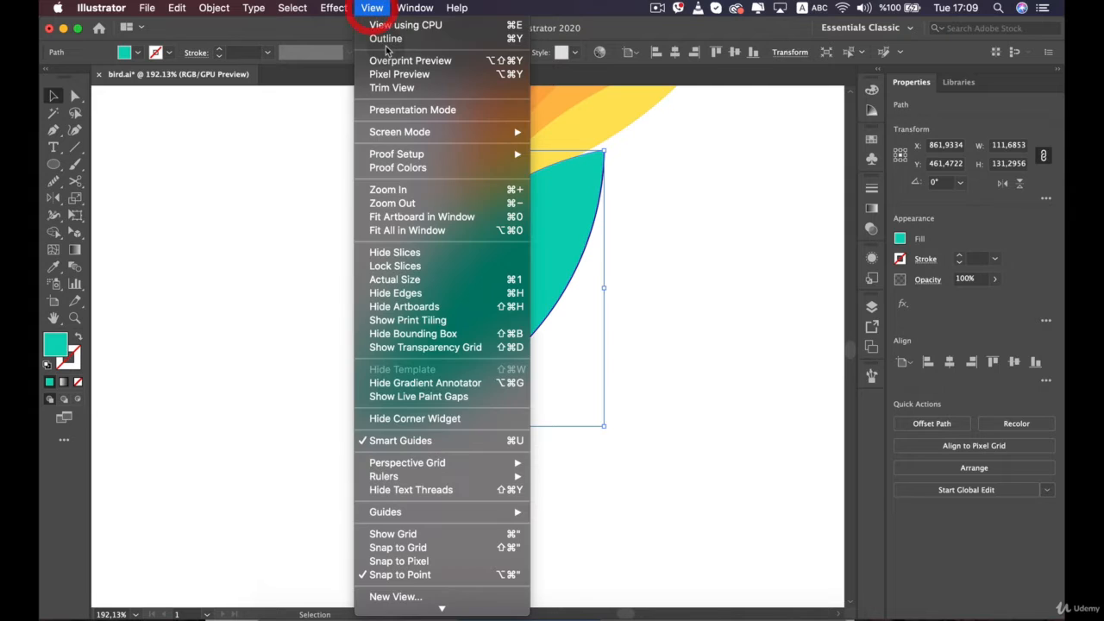
pyautogui.click(388, 39)
pyautogui.click(732, 303)
pyautogui.scroll(3, 578, 294)
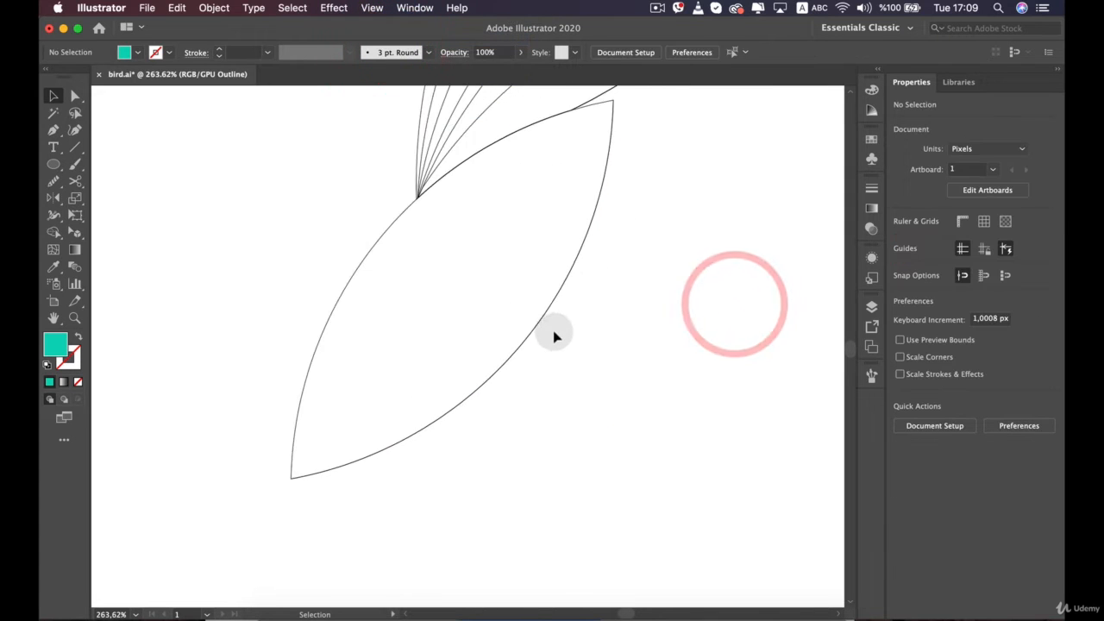
pyautogui.click(541, 322)
pyautogui.moveTo(543, 325)
pyautogui.mouseDown()
pyautogui.moveTo(540, 302)
pyautogui.moveTo(544, 317)
pyautogui.mouseUp()
pyautogui.press('super+z')
pyautogui.click(547, 309)
pyautogui.press('BackSpace')
pyautogui.click(650, 365)
pyautogui.click(371, 8)
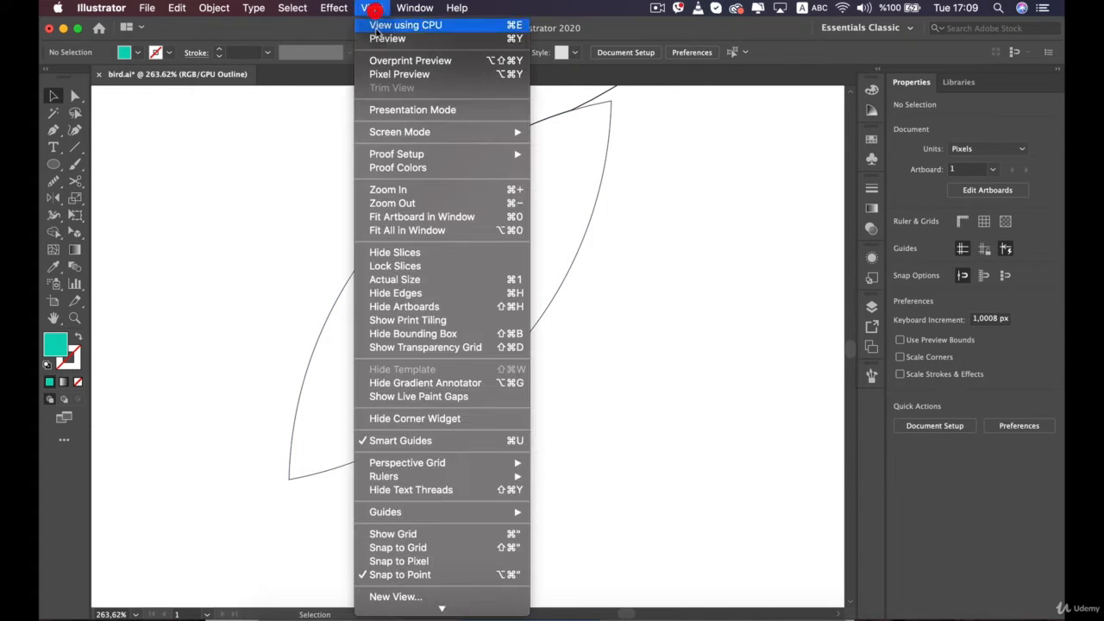
pyautogui.click(386, 39)
# Reposition the teal tail so its upper edge sits flush against the wing's lower edge, and deselect it
pyautogui.scroll(-5, 371, 302)
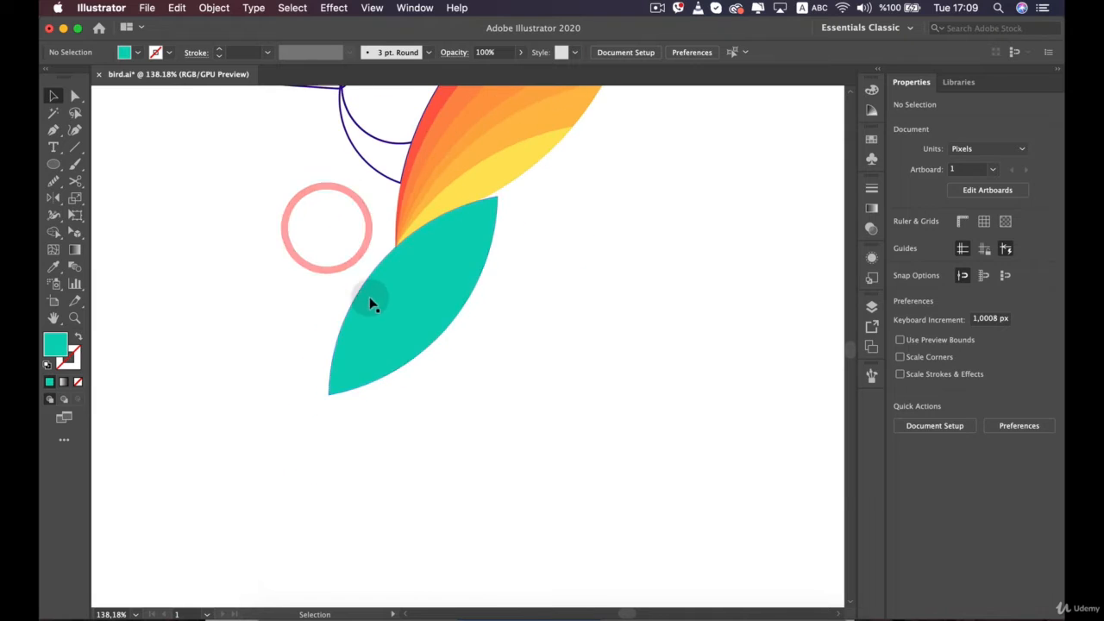
pyautogui.moveTo(320, 267); pyautogui.dragTo(348, 320)
pyautogui.scroll(4, 349, 298)
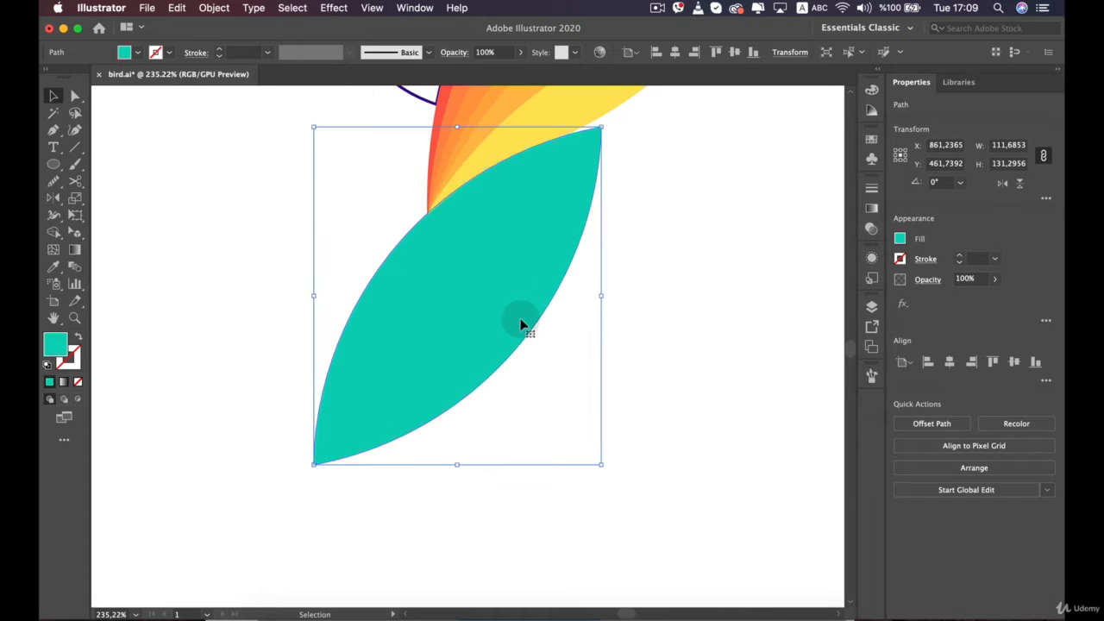
pyautogui.press('Down')
pyautogui.press('Down')
pyautogui.press('Down')
pyautogui.press('Down')
pyautogui.press('Down')
pyautogui.press('Down')
pyautogui.press('Down')
pyautogui.press('Down')
pyautogui.press('Down')
pyautogui.press('Down')
pyautogui.press('Down')
pyautogui.press('Down')
pyautogui.press('Down')
pyautogui.press('Down')
pyautogui.press('Down')
pyautogui.press('Left')
pyautogui.press('Left')
pyautogui.press('Left')
pyautogui.press('Left')
pyautogui.press('Left')
pyautogui.press('Left')
pyautogui.press('Left')
pyautogui.press('Left')
pyautogui.press('Left')
pyautogui.press('Left')
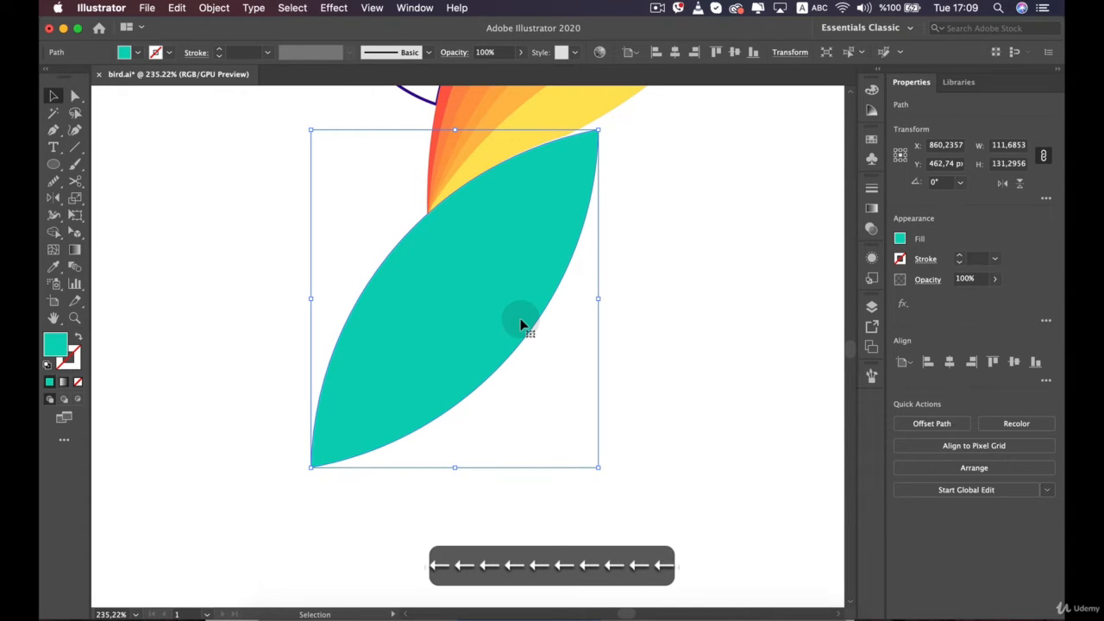
pyautogui.press('Right')
pyautogui.press('Right')
pyautogui.press('Right')
pyautogui.press('Right')
pyautogui.press('Right')
pyautogui.press('Right')
pyautogui.press('Right')
pyautogui.press('Right')
pyautogui.press('Right')
pyautogui.press('Right')
pyautogui.scroll(6, 520, 303)
pyautogui.moveTo(454, 164); pyautogui.dragTo(467, 379)
pyautogui.scroll(5, 466, 356)
pyautogui.scroll(-4, 480, 311)
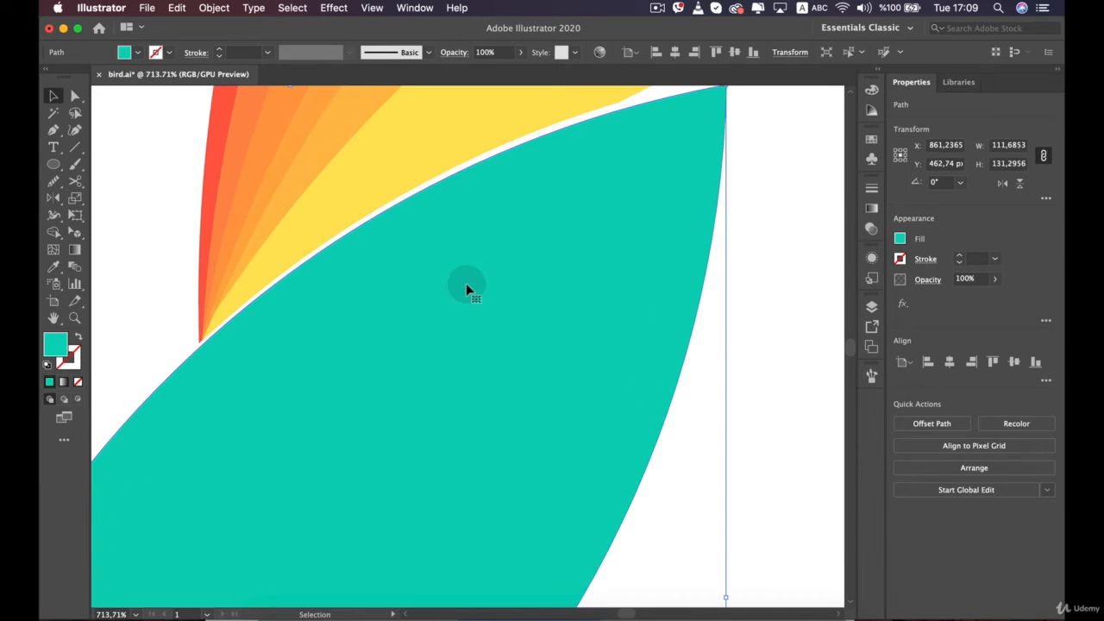
pyautogui.moveTo(466, 283); pyautogui.dragTo(515, 273)
pyautogui.press('super+0')
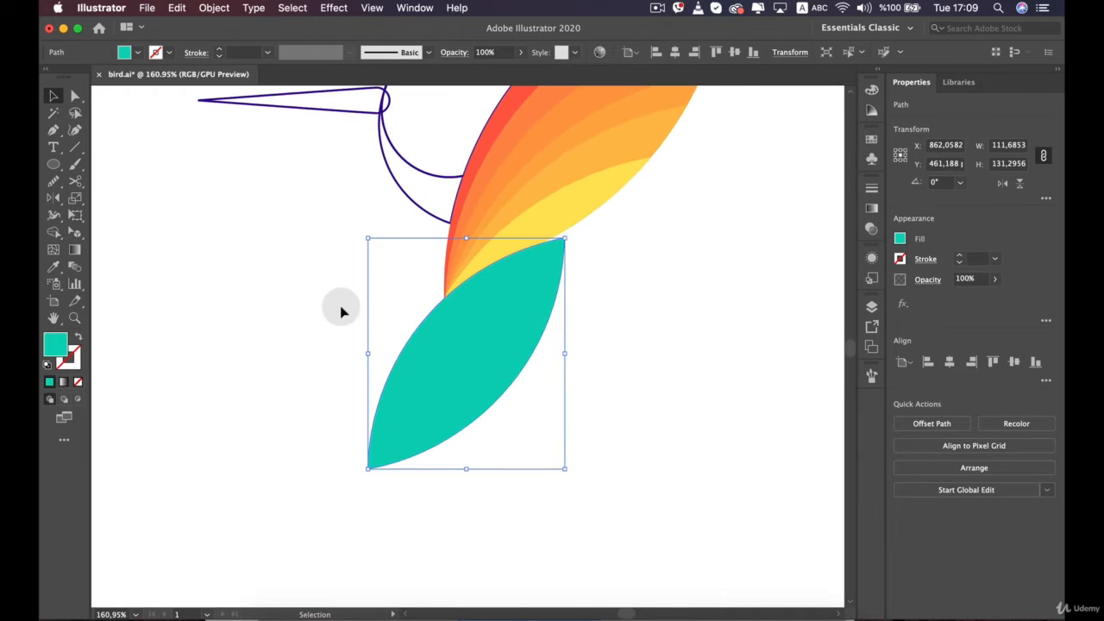
pyautogui.click(306, 299)
pyautogui.click(624, 387)
# Draw a teal circle about 552 px in diameter with the Ellipse tool and place it over the tail
pyautogui.scroll(2, 535, 446)
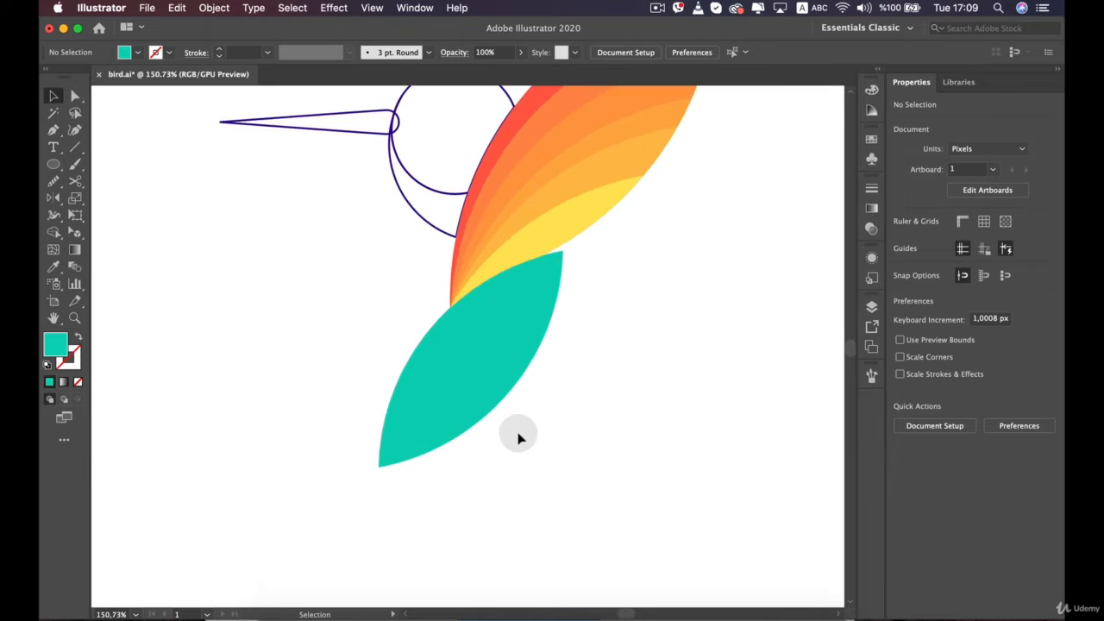
pyautogui.scroll(-5, 483, 423)
pyautogui.click(54, 164)
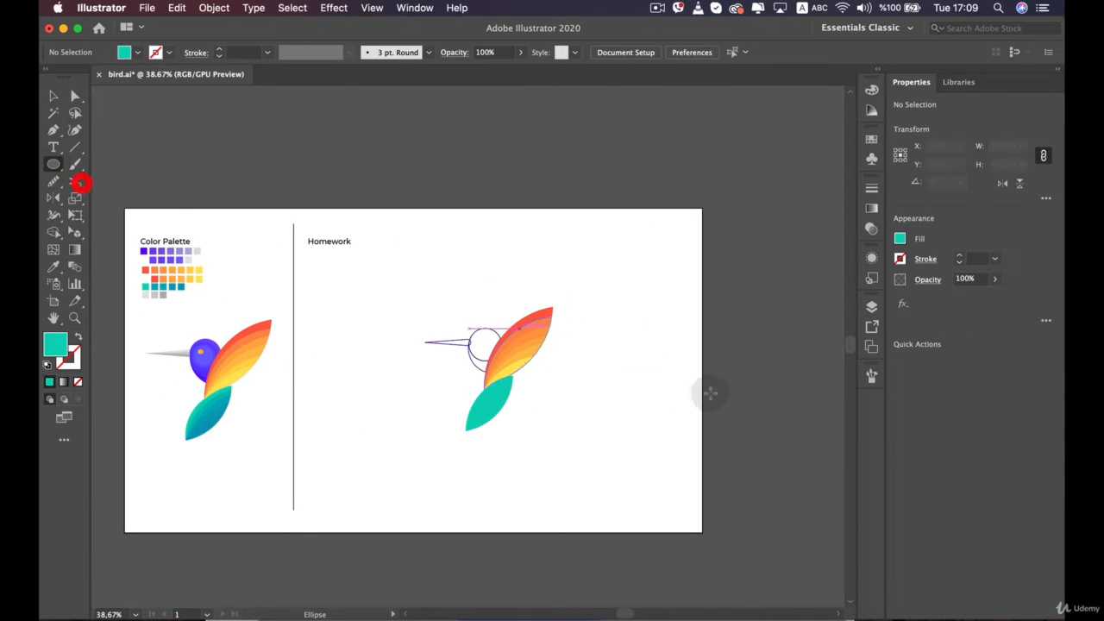
pyautogui.moveTo(592, 357); pyautogui.dragTo(719, 523)
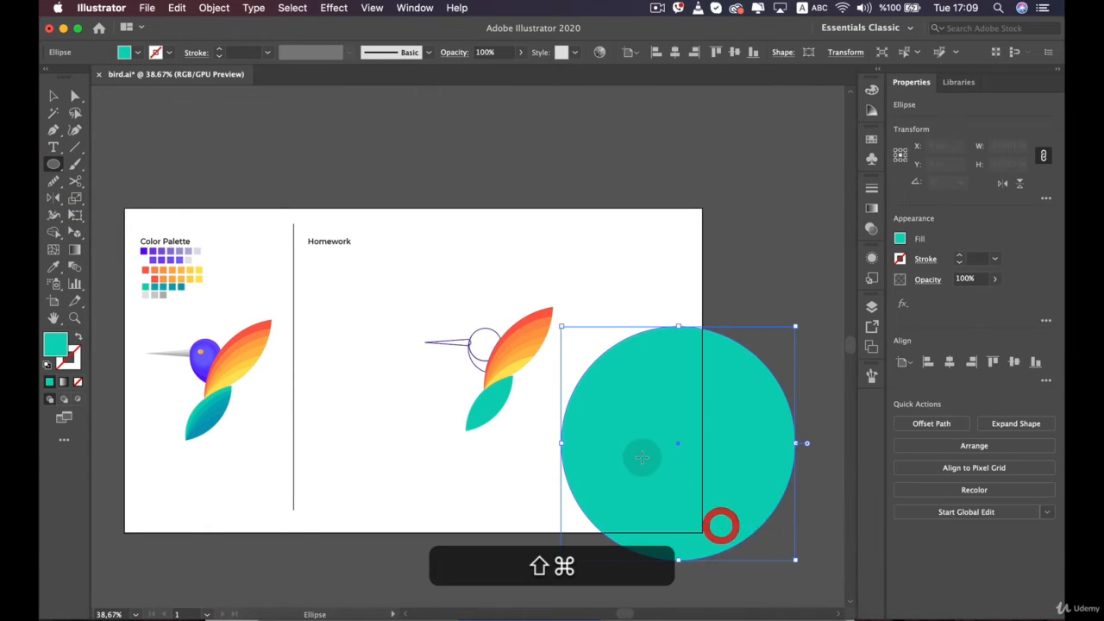
pyautogui.scroll(2, 607, 393)
pyautogui.moveTo(671, 398); pyautogui.dragTo(528, 428)
pyautogui.press('space')
pyautogui.moveTo(324, 335); pyautogui.dragTo(526, 293)
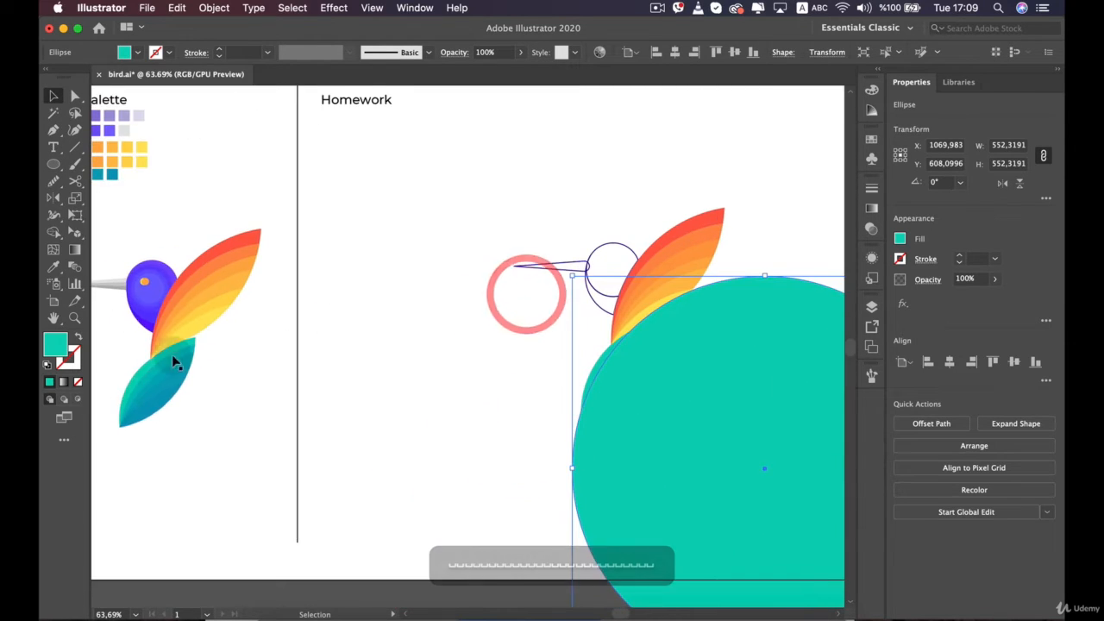
pyautogui.press('space')
pyautogui.moveTo(376, 423); pyautogui.dragTo(198, 338)
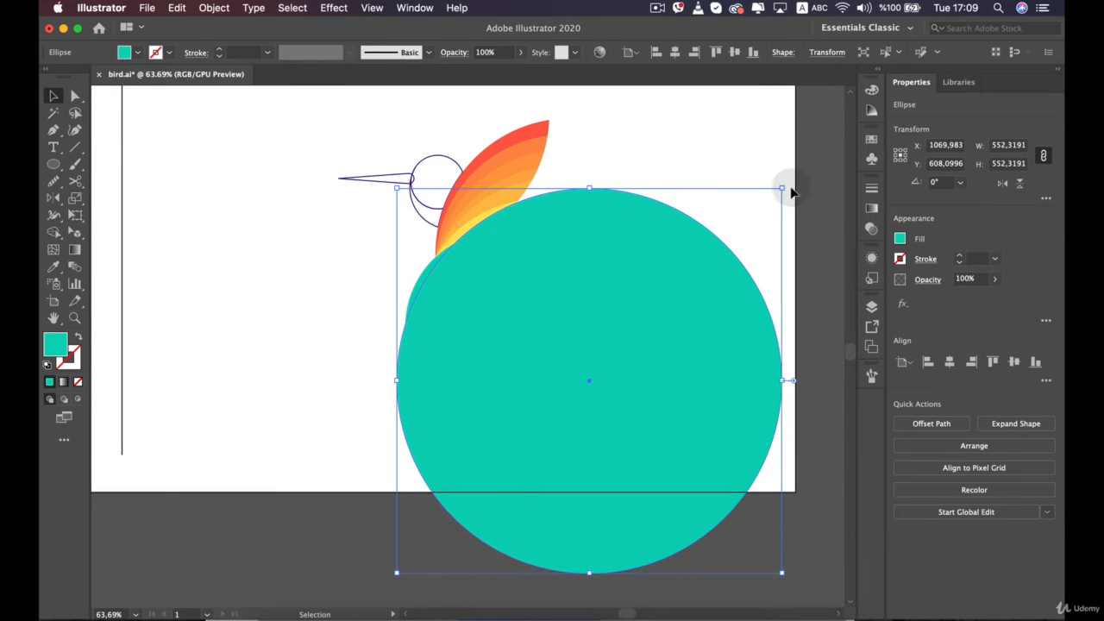
# Scale the circle down to about 344 px and position it so its edge passes through the tail's lower tip
pyautogui.moveTo(782, 188); pyautogui.dragTo(678, 292)
pyautogui.moveTo(471, 419); pyautogui.dragTo(470, 343)
pyautogui.moveTo(681, 216); pyautogui.dragTo(636, 249)
pyautogui.press('space')
pyautogui.moveTo(370, 307); pyautogui.dragTo(493, 298)
pyautogui.moveTo(665, 373); pyautogui.dragTo(296, 352)
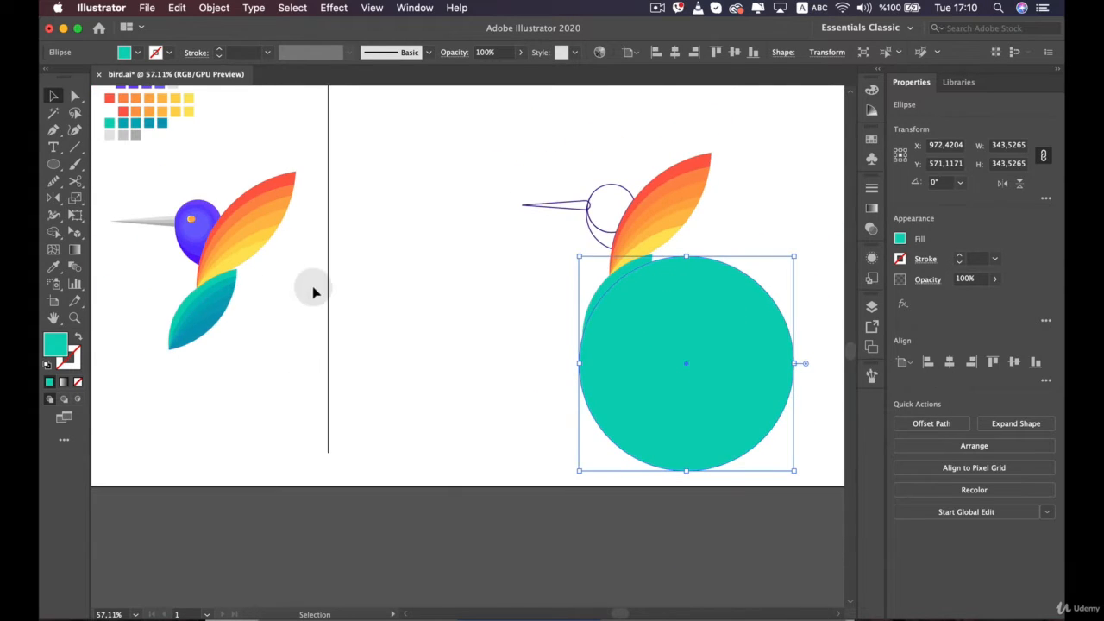
# Switch the artwork to outline view
pyautogui.scroll(5, 337, 285)
pyautogui.moveTo(744, 322); pyautogui.dragTo(266, 271)
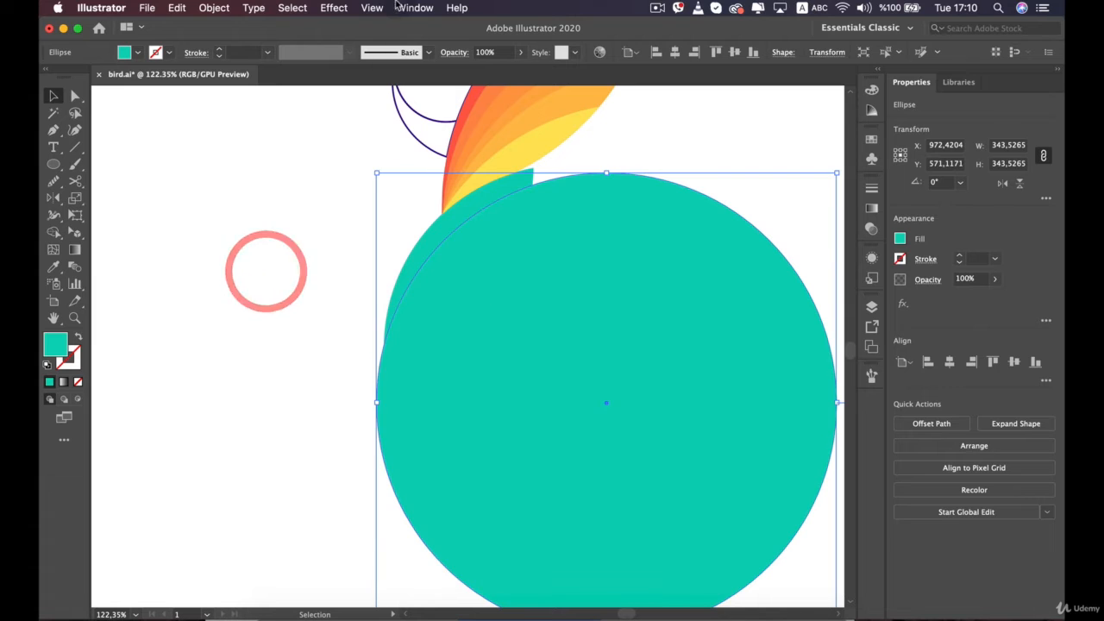
pyautogui.click(371, 7)
pyautogui.click(399, 39)
pyautogui.moveTo(397, 239); pyautogui.dragTo(308, 271)
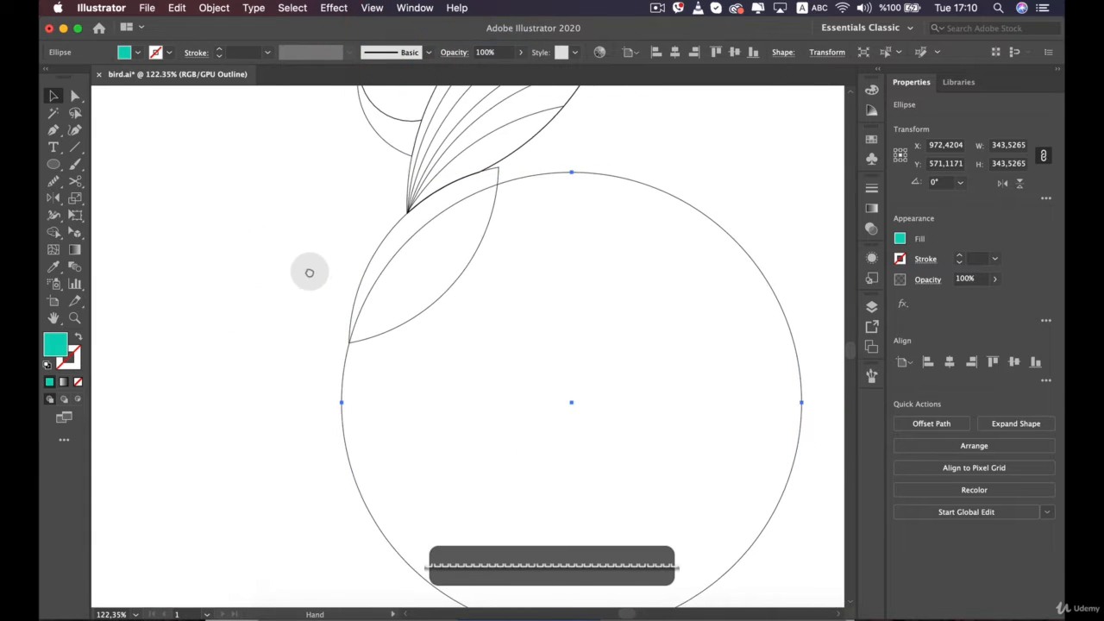
# Place a copy of the circle in the empty area beside the bird
pyautogui.scroll(-3, 607, 265)
pyautogui.moveTo(606, 265); pyautogui.dragTo(804, 175)
pyautogui.scroll(2, 520, 267)
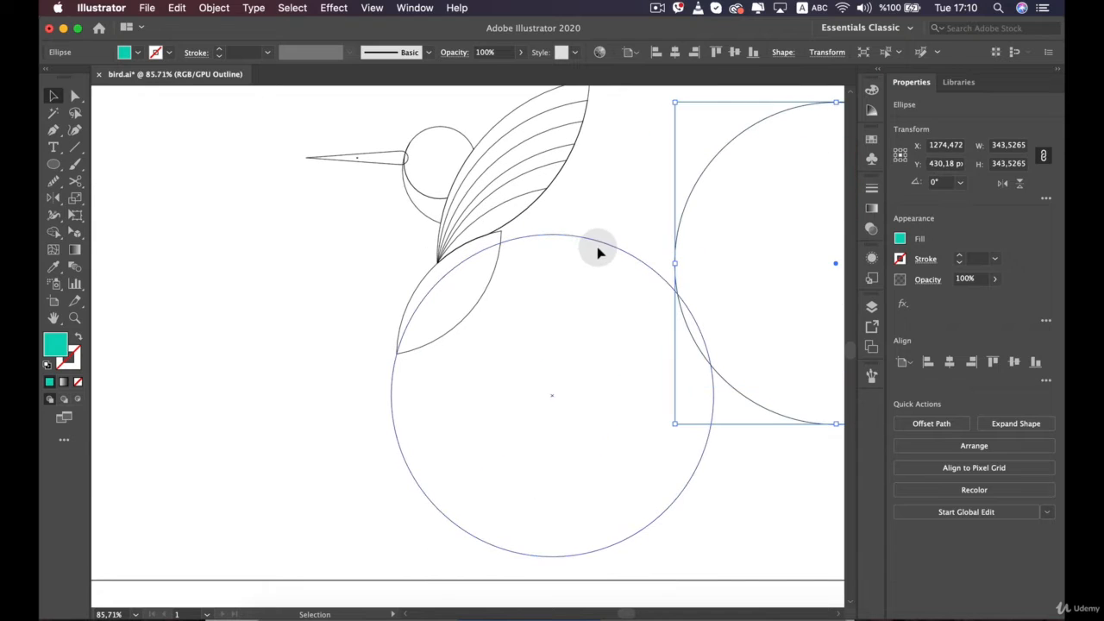
# Select the tail with the overlapping circle, remove the circle's area outside the tail with Shape Builder, and deselect
pyautogui.click(434, 330)
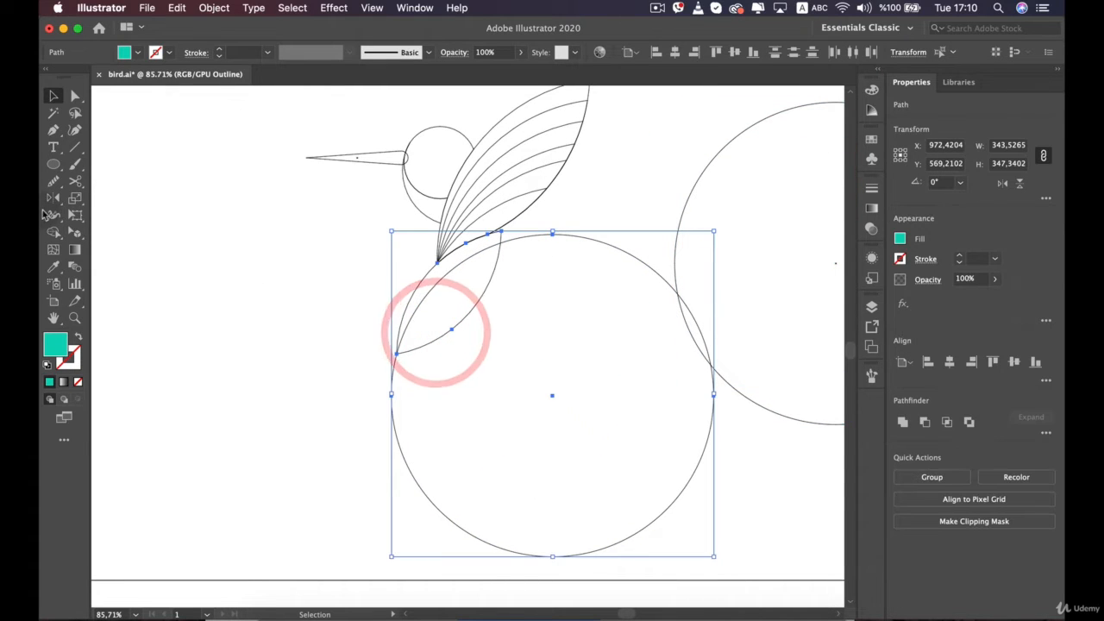
pyautogui.click(53, 231)
pyautogui.keyDown('alt'); pyautogui.click(500, 341); pyautogui.keyUp('alt')
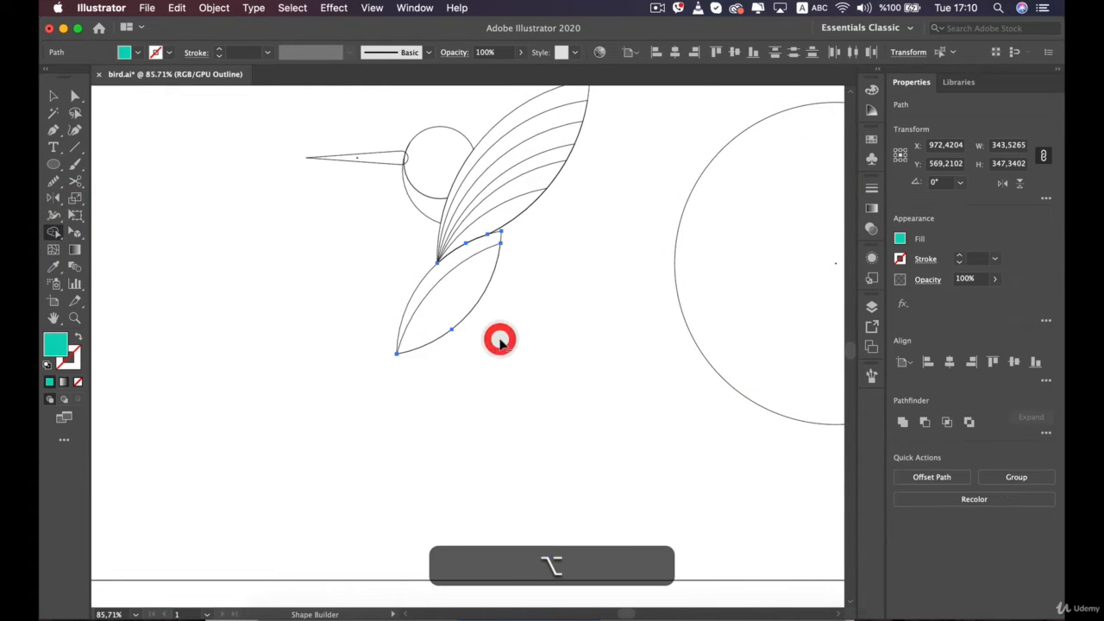
pyautogui.press('v')
pyautogui.click(540, 338)
# Move the spare circle onto the tail so its edge crosses the lower tip just below the first band's curve
pyautogui.click(685, 207)
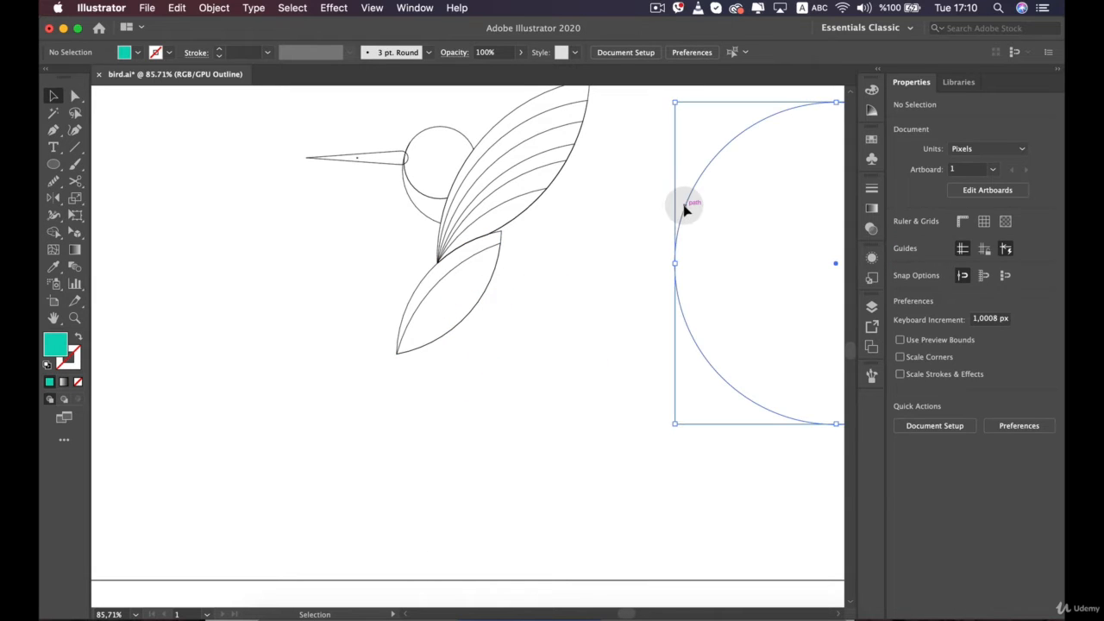
pyautogui.moveTo(688, 210); pyautogui.dragTo(395, 357)
pyautogui.moveTo(241, 313); pyautogui.dragTo(578, 320)
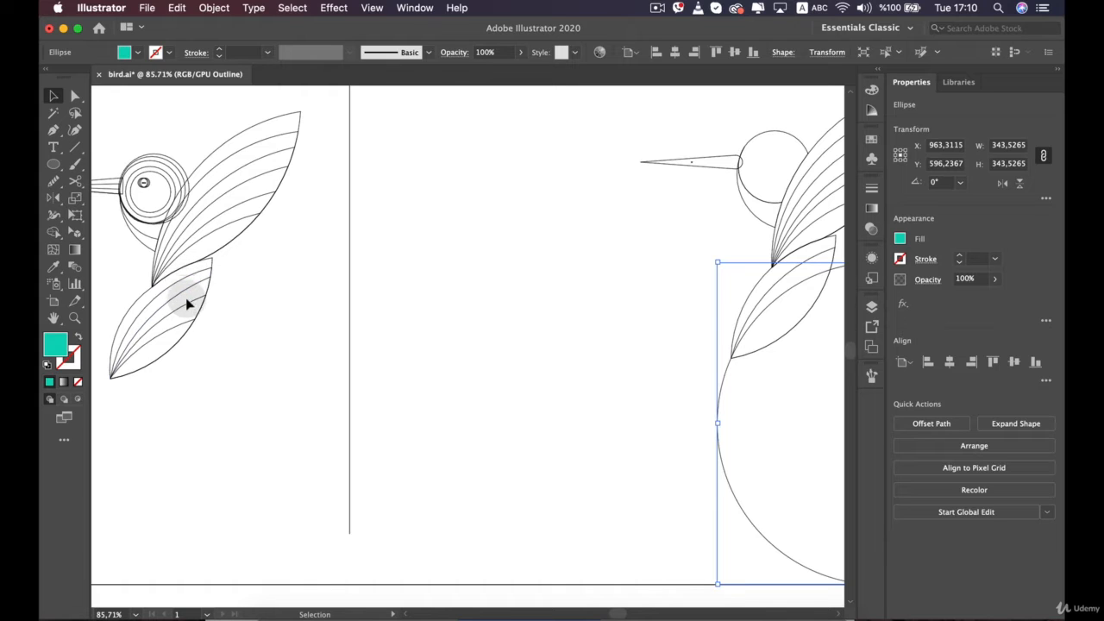
pyautogui.moveTo(469, 313); pyautogui.dragTo(241, 347)
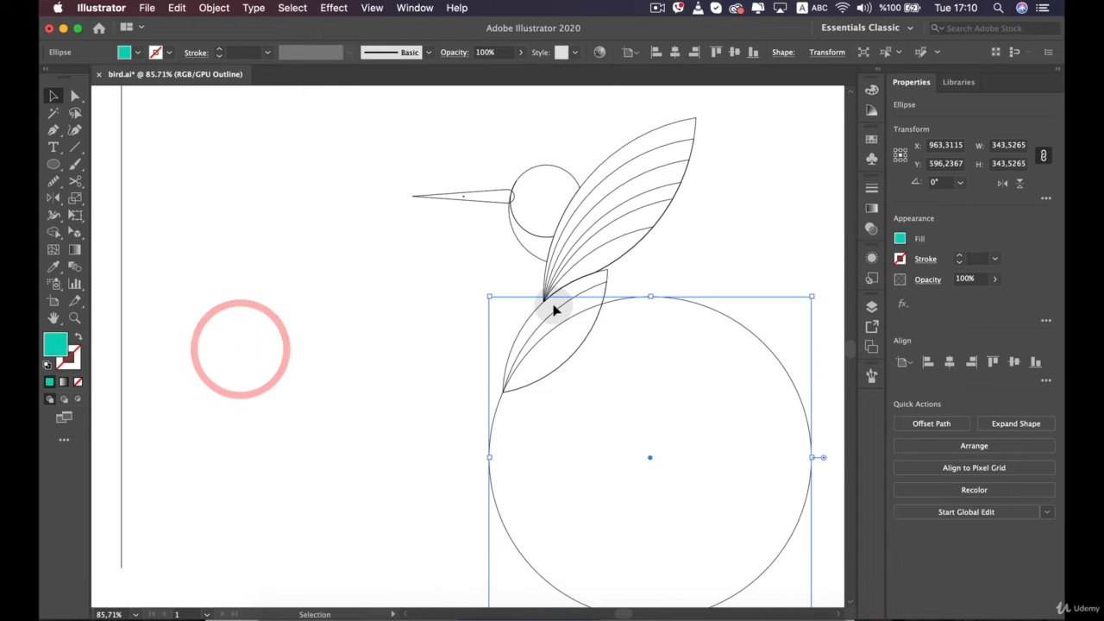
pyautogui.click(427, 309)
pyautogui.click(554, 357)
pyautogui.click(634, 369)
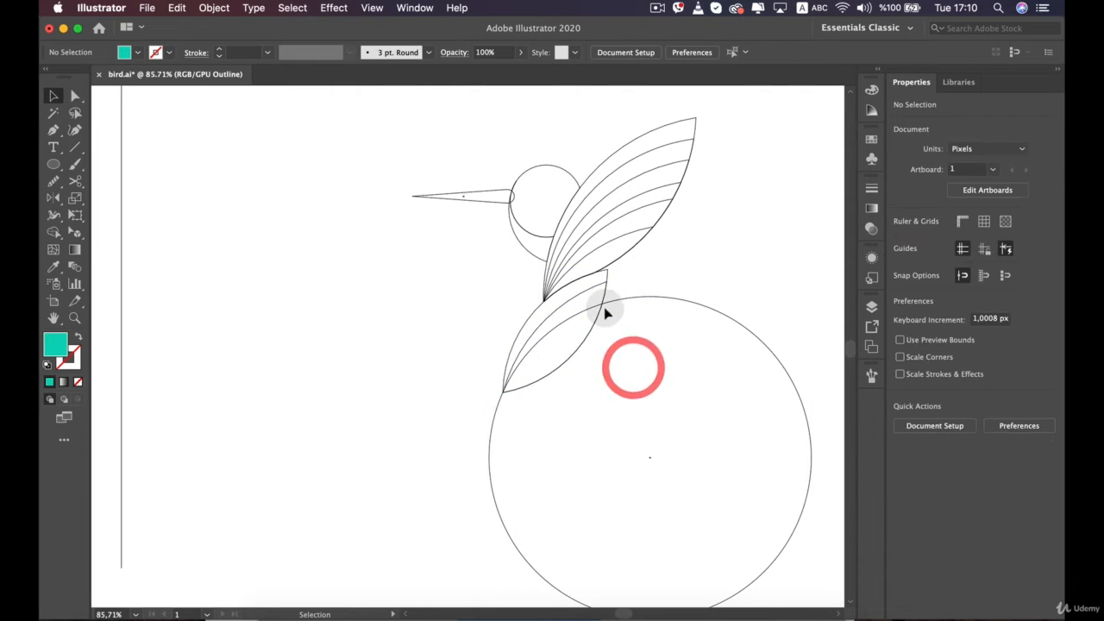
pyautogui.click(595, 294)
pyautogui.click(595, 294)
pyautogui.keyDown('shift'); pyautogui.click(636, 298); pyautogui.keyUp('shift')
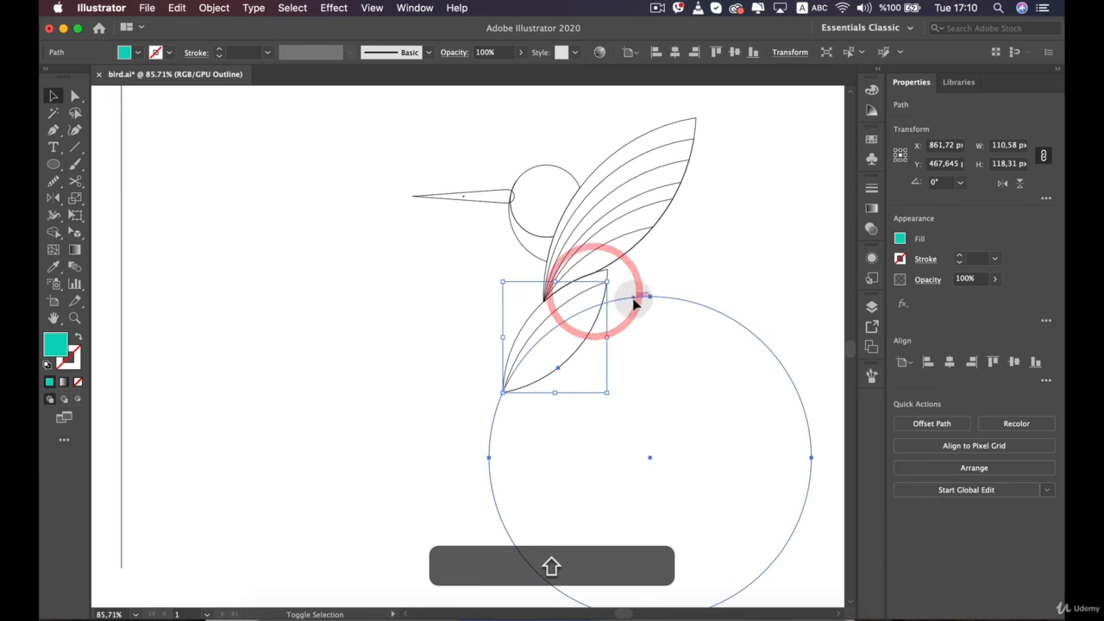
pyautogui.scroll(-2, 478, 269)
pyautogui.moveTo(559, 289); pyautogui.dragTo(397, 291)
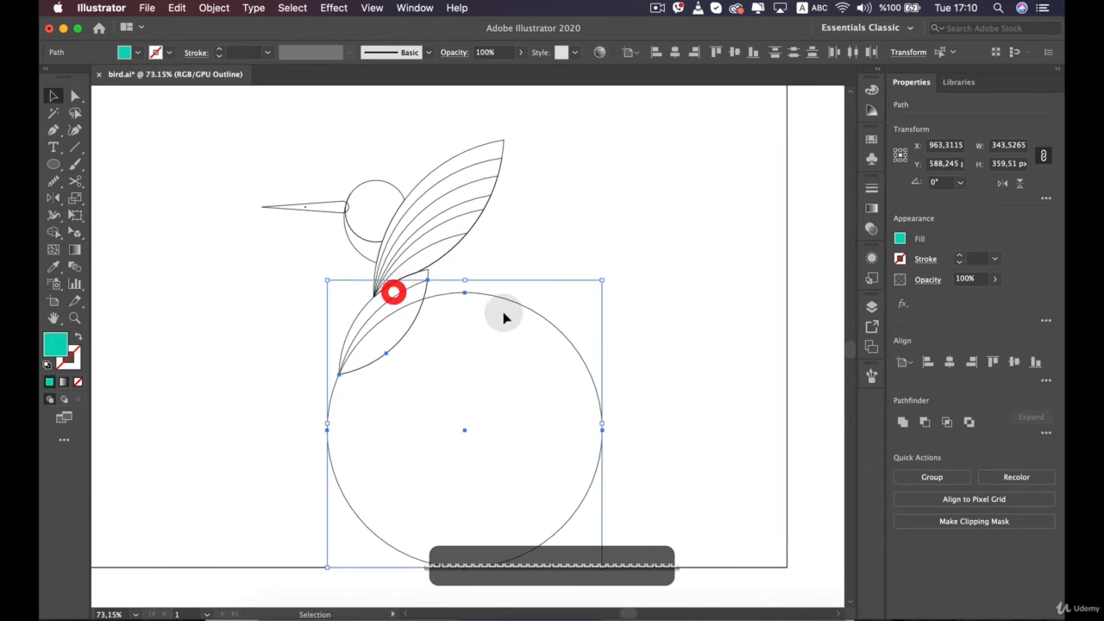
# Duplicate the circle overlapping the tail and place the copy up and to the right, clear of the tail
pyautogui.click(541, 285)
pyautogui.click(525, 307)
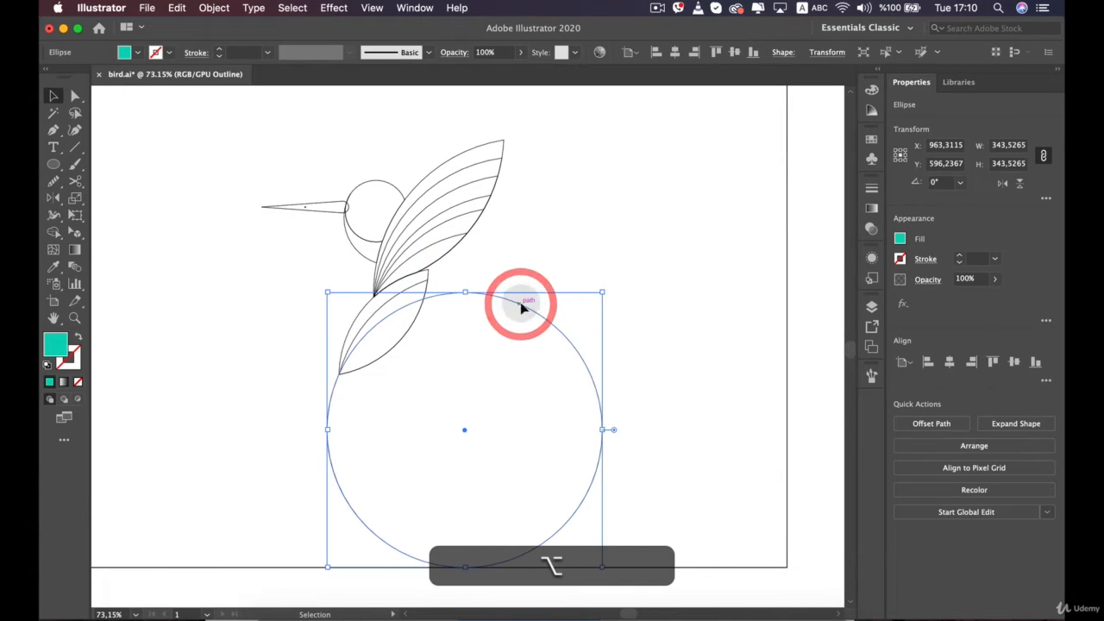
pyautogui.moveTo(524, 307); pyautogui.dragTo(682, 216)
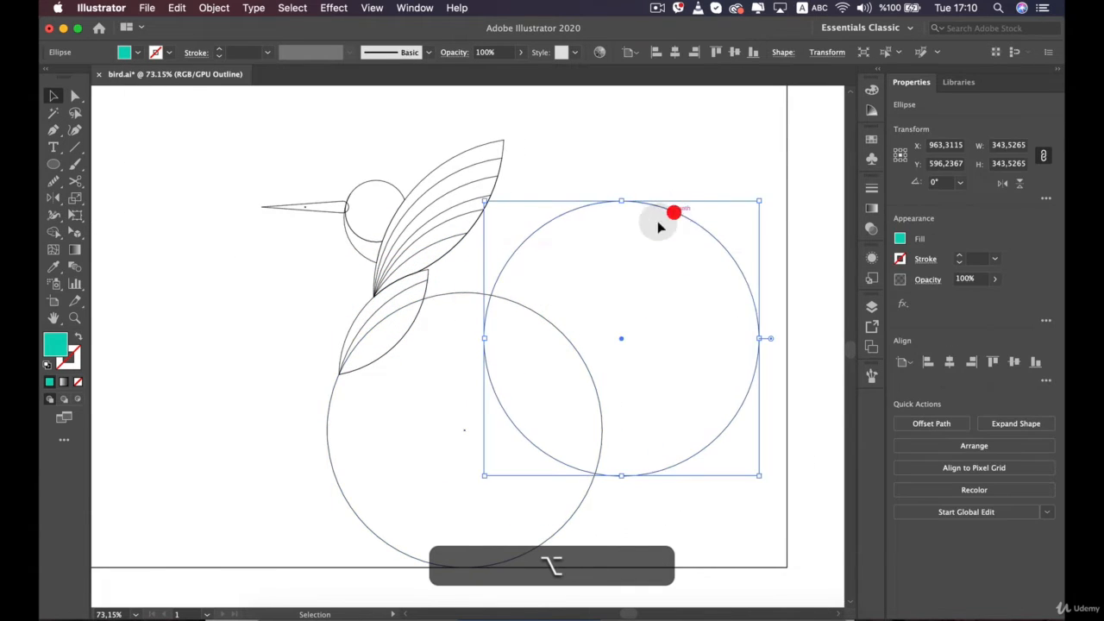
pyautogui.click(357, 342)
pyautogui.click(361, 328)
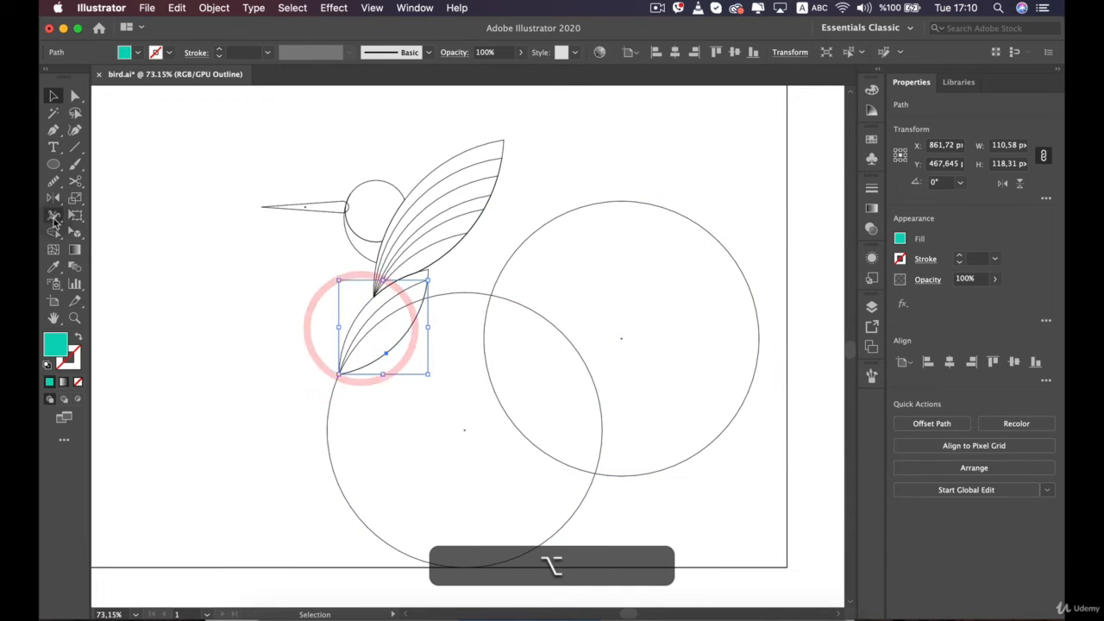
pyautogui.click(429, 397)
# Select the lower tail section with its overlapping circle, remove the circle's area outside the tail with Shape Builder, and deselect
pyautogui.scroll(3, 453, 300)
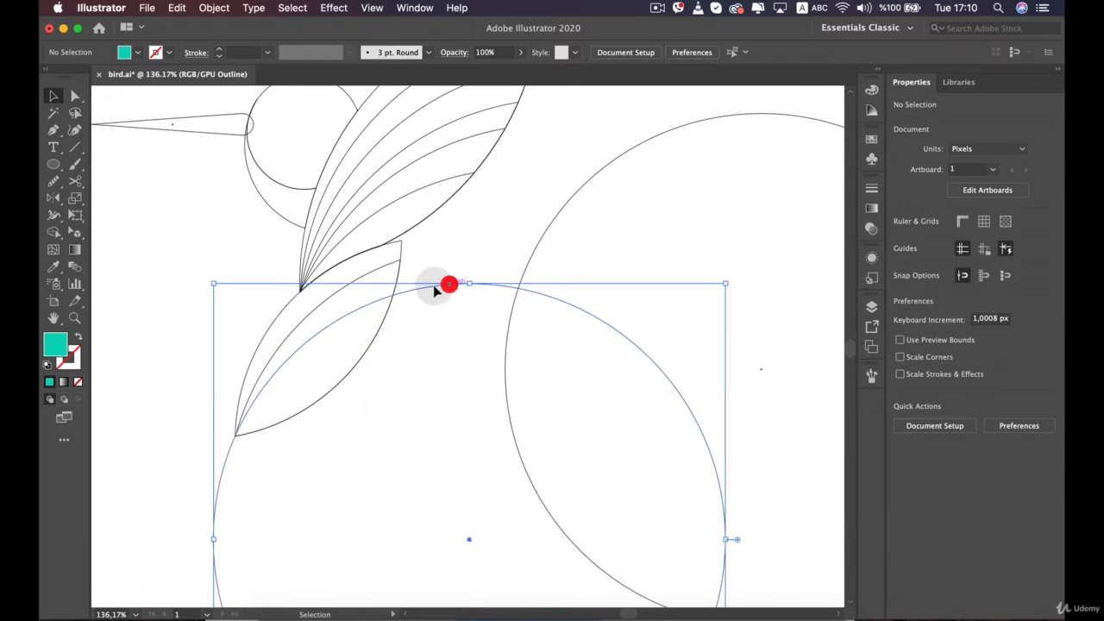
pyautogui.click(448, 285)
pyautogui.keyDown('alt'); pyautogui.click(383, 321); pyautogui.keyUp('alt')
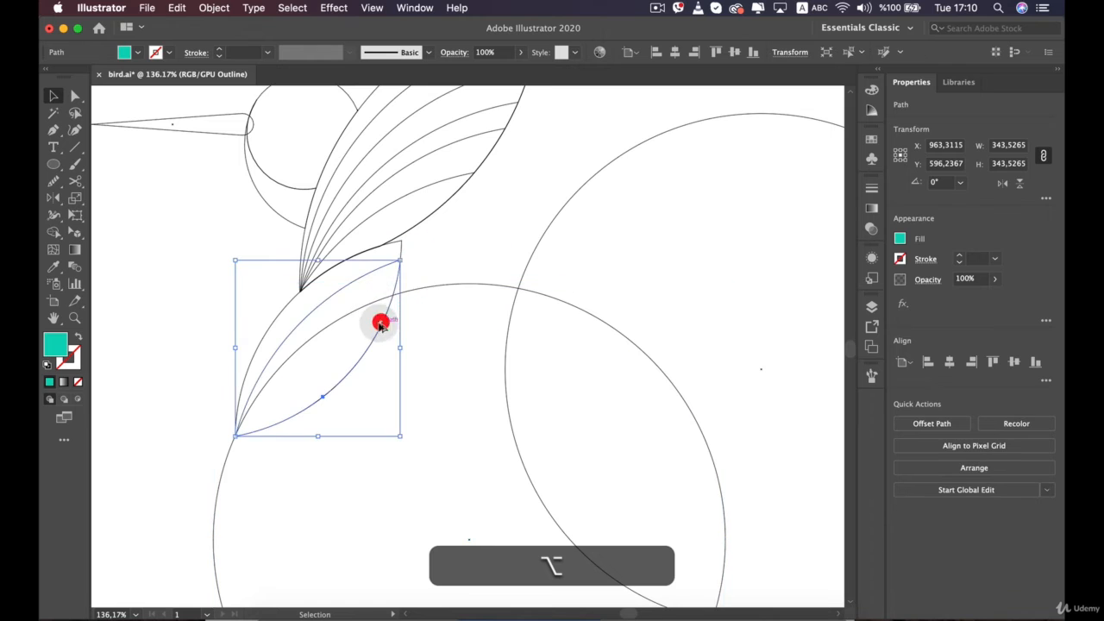
pyautogui.keyDown('shift'); pyautogui.click(429, 288); pyautogui.keyUp('shift')
pyautogui.keyDown('shift'); pyautogui.click(396, 274); pyautogui.keyUp('shift')
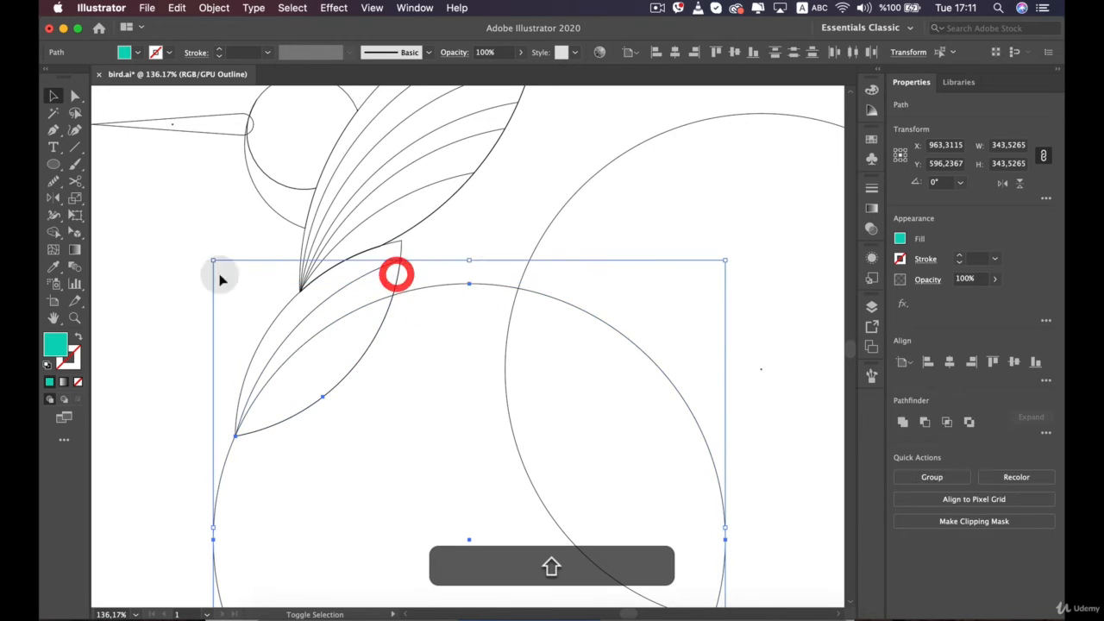
pyautogui.click(54, 233)
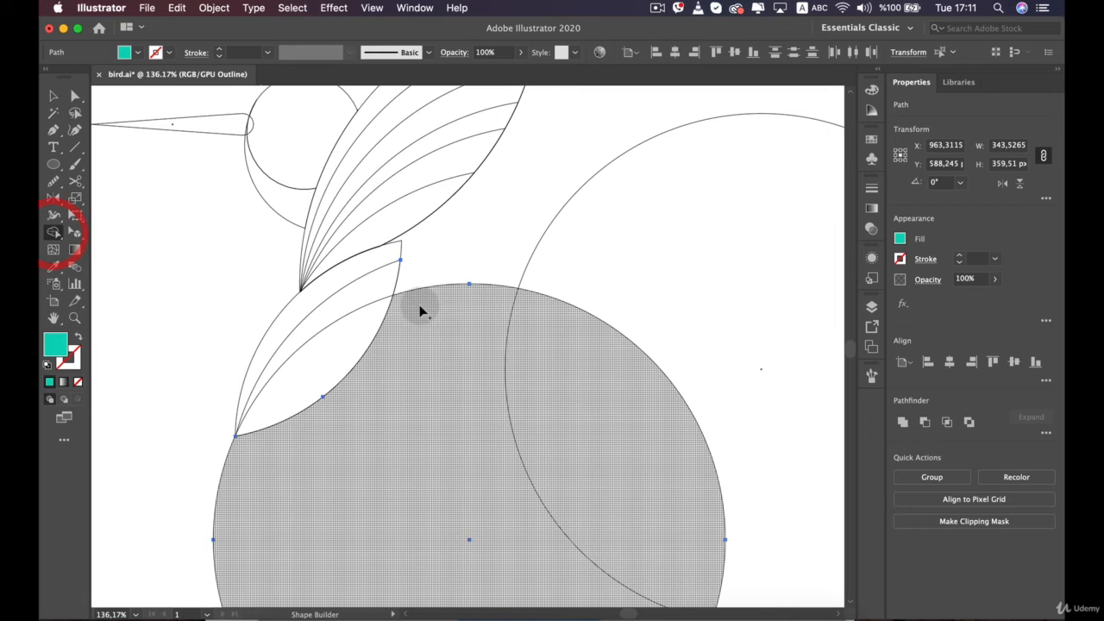
pyautogui.keyDown('alt'); pyautogui.click(473, 453); pyautogui.keyUp('alt')
pyautogui.press('v')
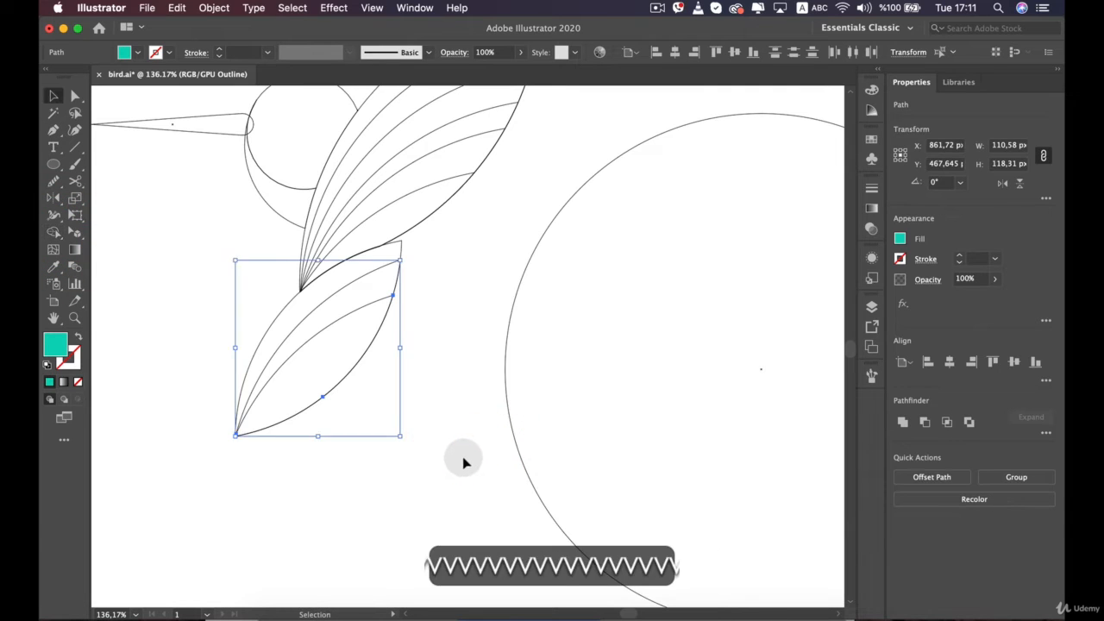
pyautogui.click(462, 459)
# Move the spare circle onto the tail so its edge runs through the lower tip, below the second band's curve
pyautogui.moveTo(510, 317); pyautogui.dragTo(199, 534)
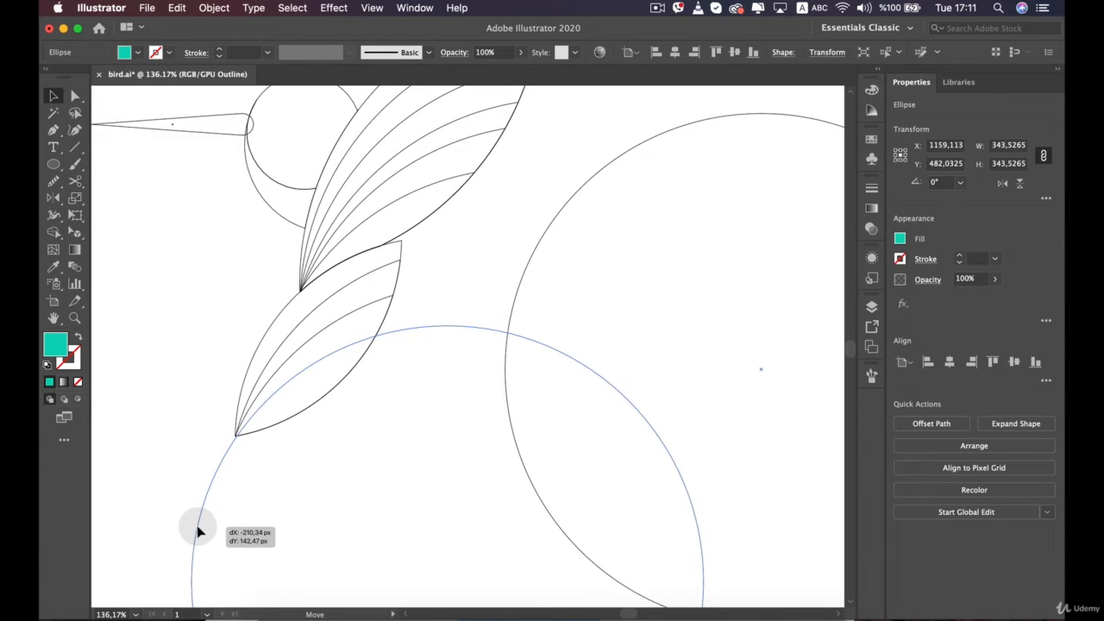
pyautogui.moveTo(198, 532); pyautogui.dragTo(198, 528)
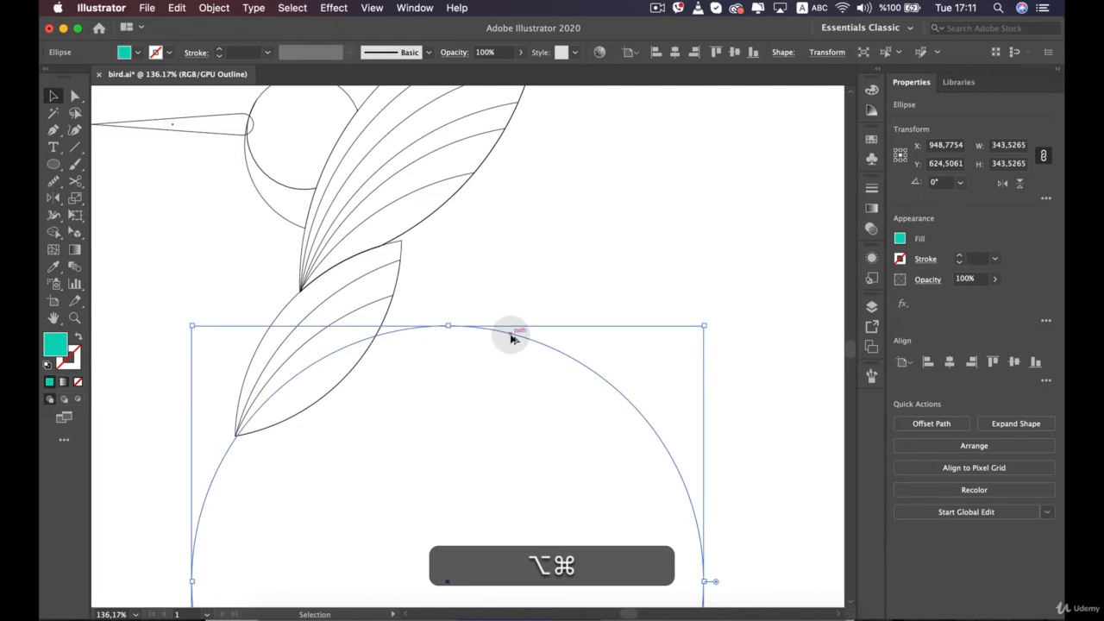
# Duplicate the large circle to the side and use Shape Builder to trim the original into a curved layer inside the tail feather
pyautogui.moveTo(510, 333); pyautogui.dragTo(921, 162)
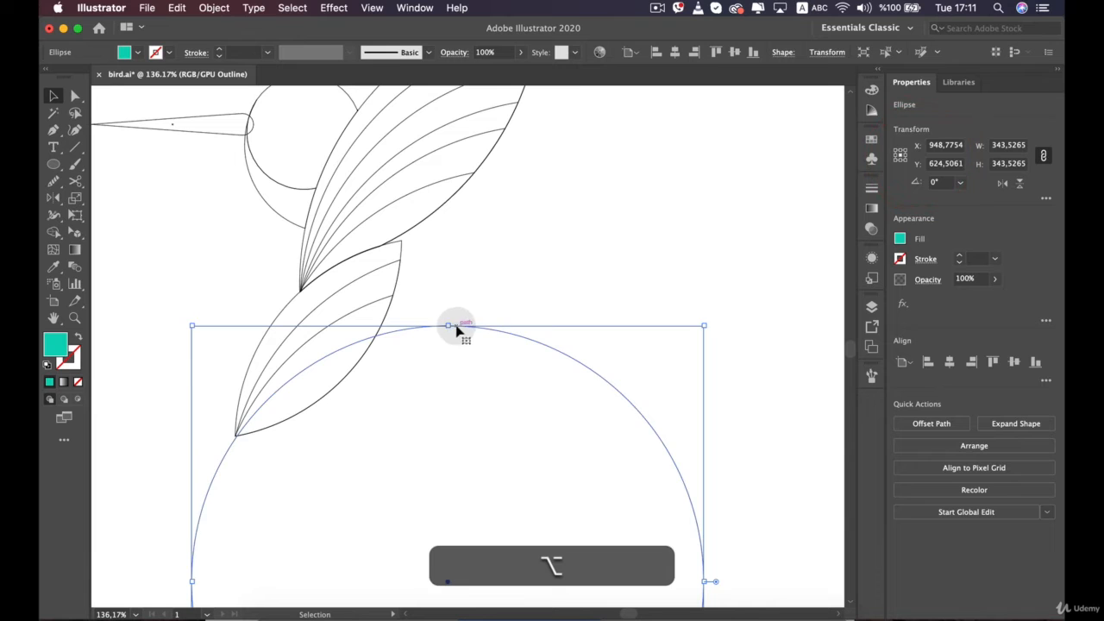
pyautogui.moveTo(486, 333); pyautogui.dragTo(740, 313)
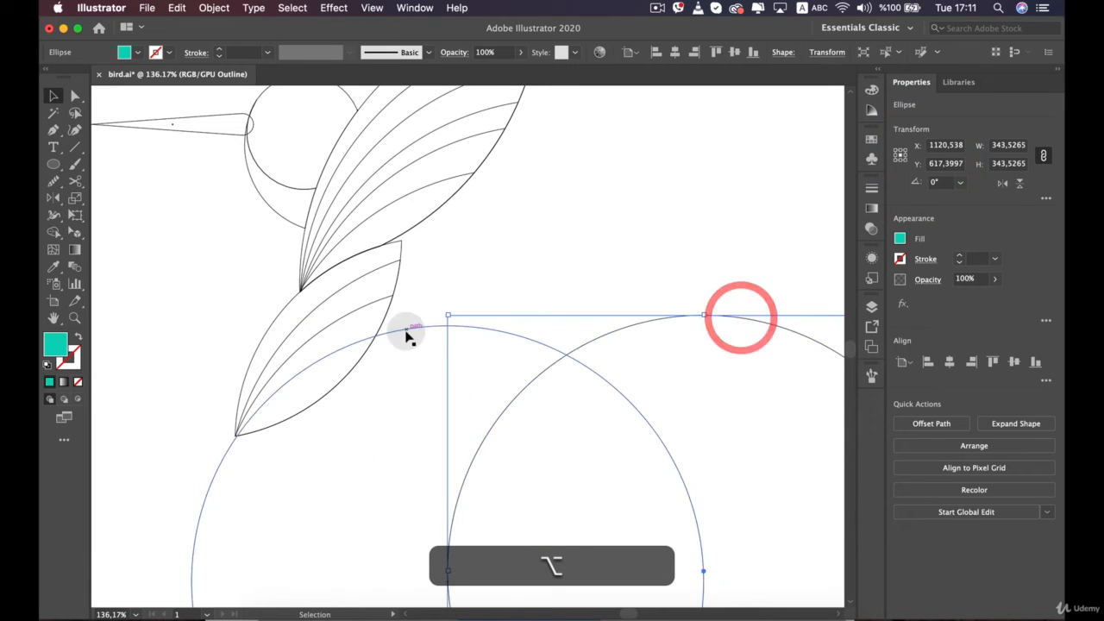
pyautogui.click(404, 331)
pyautogui.moveTo(404, 332); pyautogui.dragTo(377, 313)
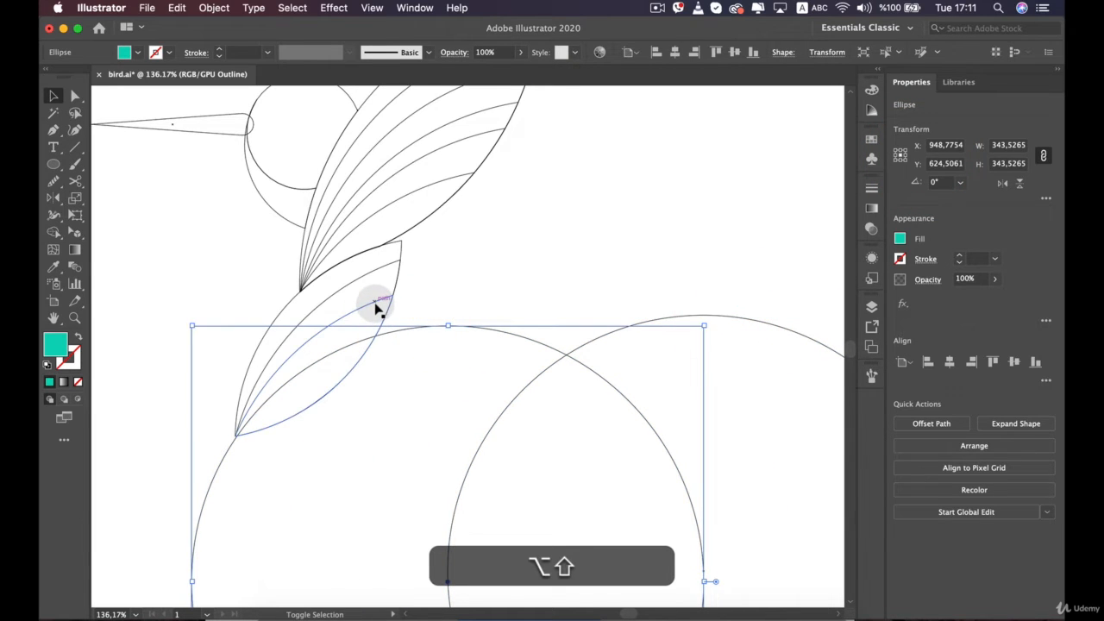
pyautogui.keyDown('shift'); pyautogui.click(373, 303); pyautogui.keyUp('shift')
pyautogui.click(53, 231)
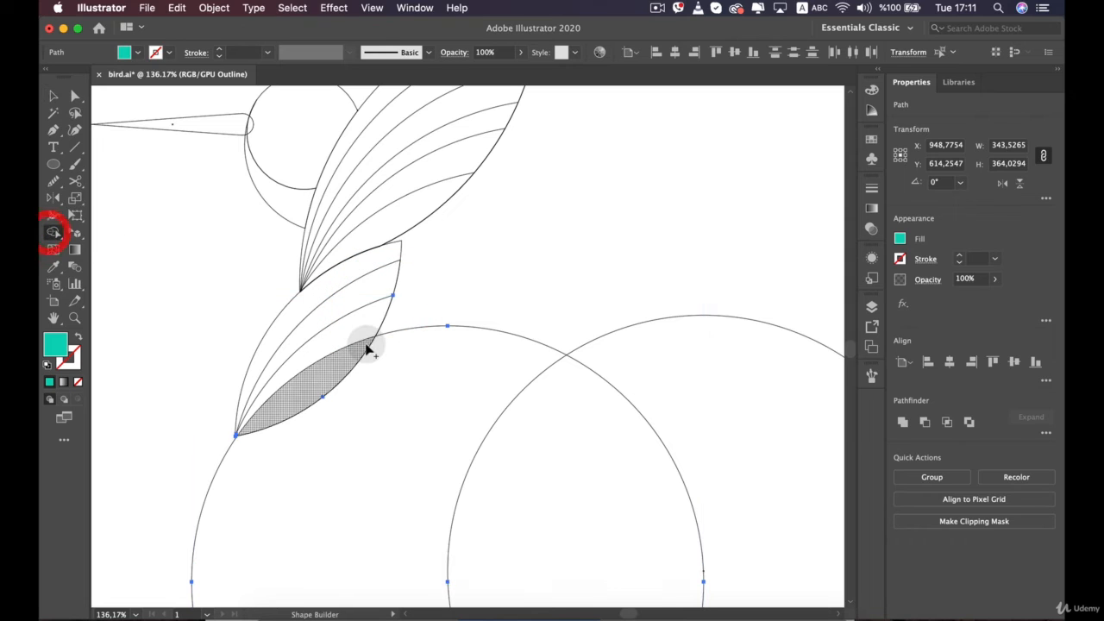
pyautogui.keyDown('alt'); pyautogui.click(405, 419); pyautogui.keyUp('alt')
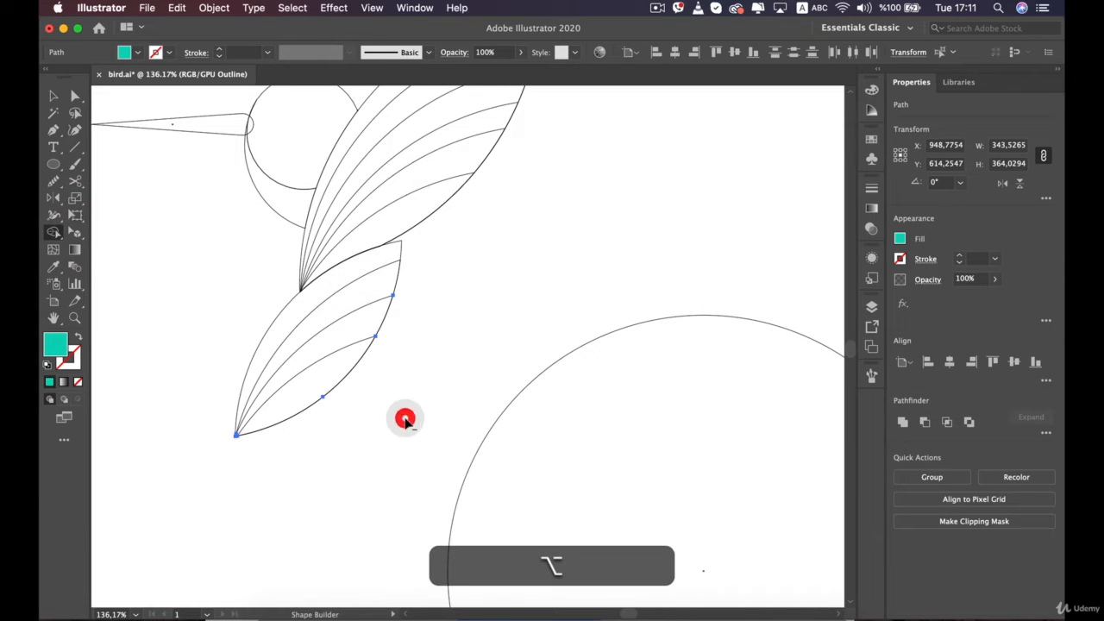
pyautogui.press('v')
pyautogui.click(407, 416)
# Place the copied circle across the tail feather's lower edge and trim it with Shape Builder into the innermost tail layer
pyautogui.click(504, 408)
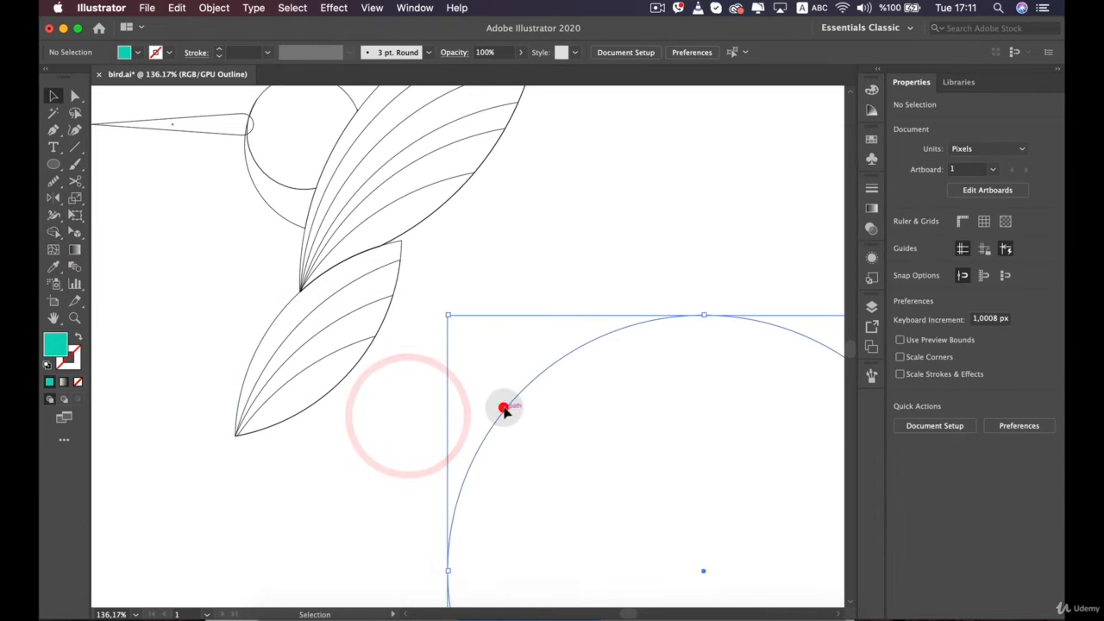
pyautogui.moveTo(504, 408); pyautogui.dragTo(220, 461)
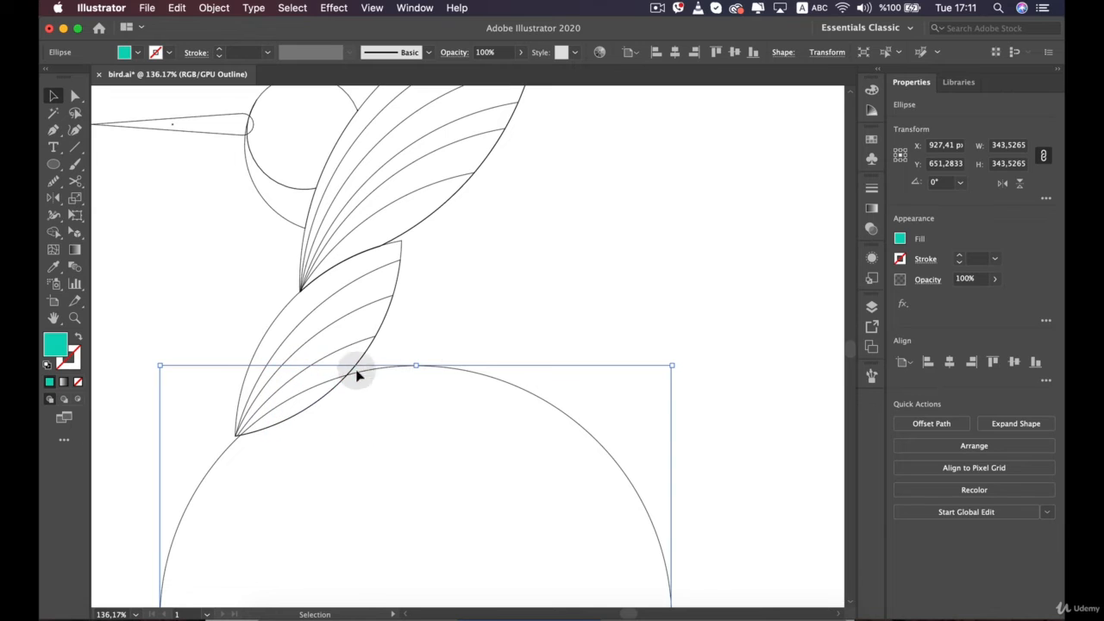
pyautogui.keyDown('super'); pyautogui.click(361, 345); pyautogui.keyUp('super')
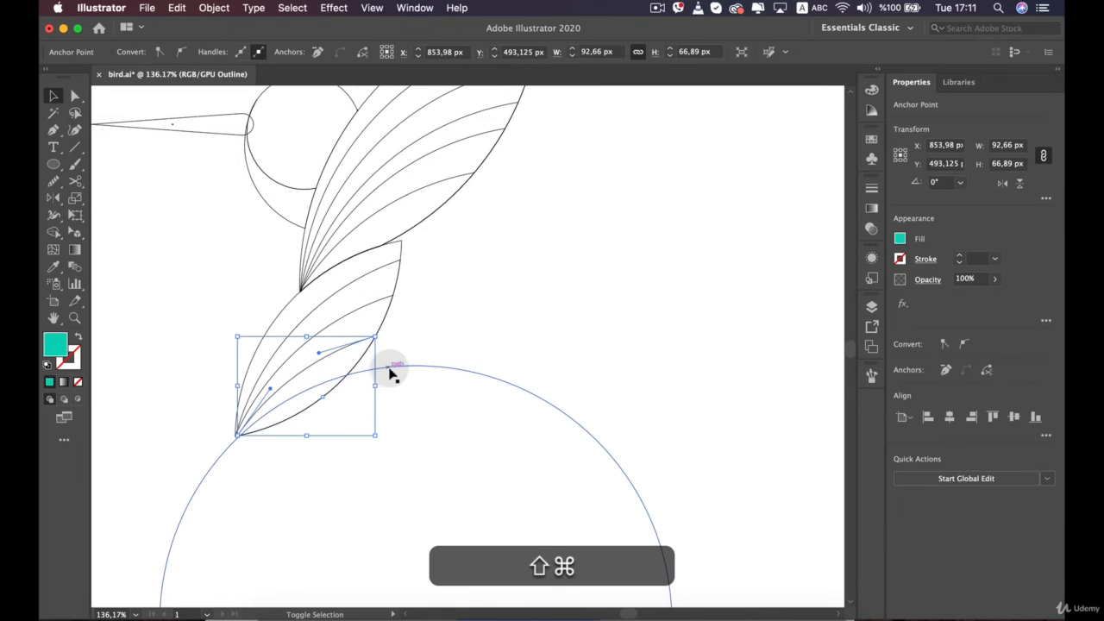
pyautogui.keyDown('shift'); pyautogui.keyDown('super'); pyautogui.click(391, 370); pyautogui.keyUp('super'); pyautogui.keyUp('shift')
pyautogui.click(62, 233)
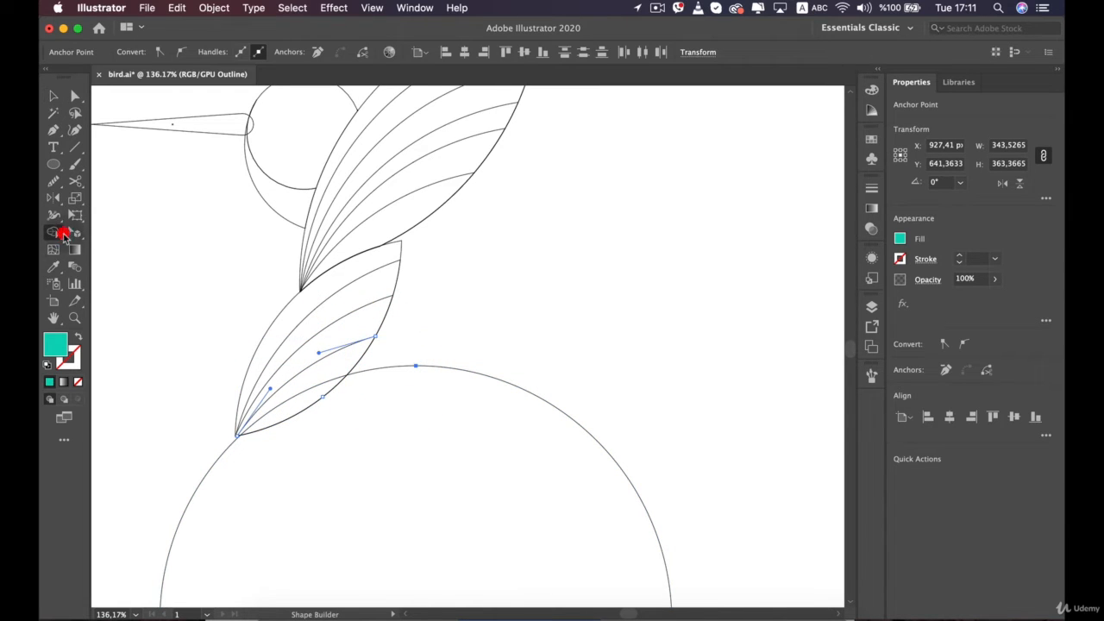
pyautogui.keyDown('alt'); pyautogui.click(544, 496); pyautogui.keyUp('alt')
pyautogui.scroll(-4, 545, 499)
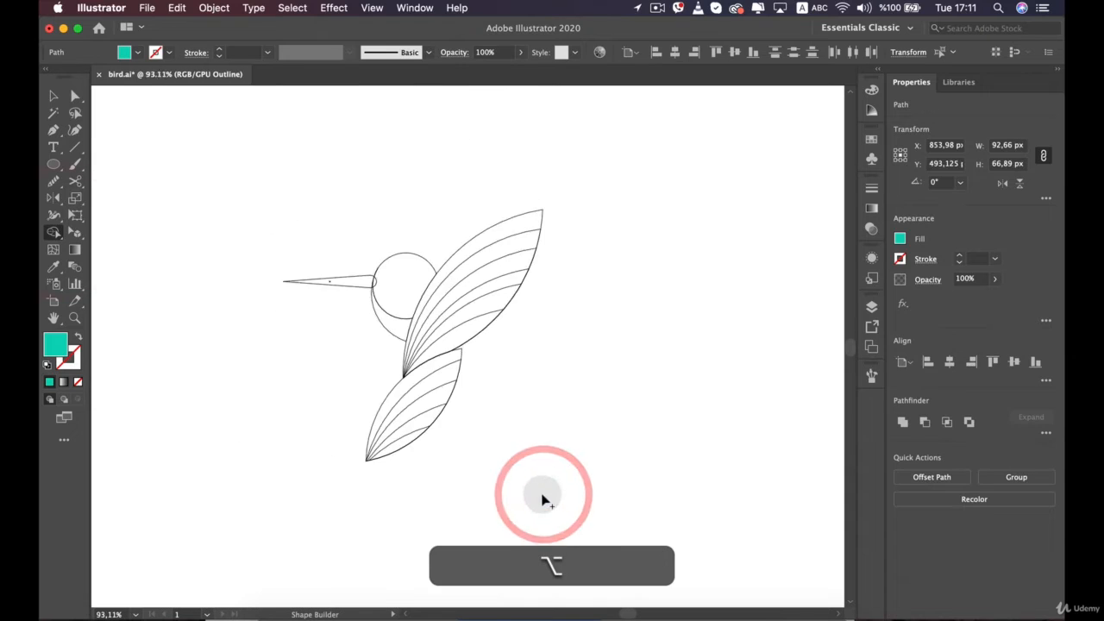
pyautogui.keyDown('alt'); pyautogui.click(610, 417); pyautogui.keyUp('alt')
pyautogui.click(626, 448)
pyautogui.press('v')
pyautogui.click(599, 452)
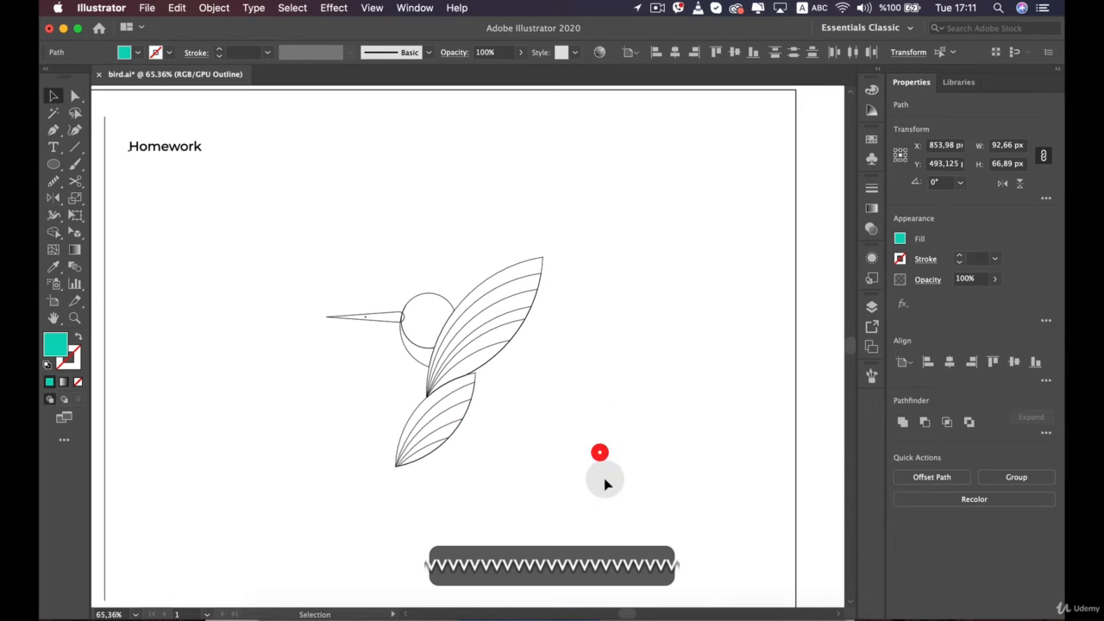
# Switch the document display from outline view to full-colour preview
pyautogui.scroll(-3, 603, 497)
pyautogui.press('space')
pyautogui.moveTo(555, 492); pyautogui.dragTo(608, 435)
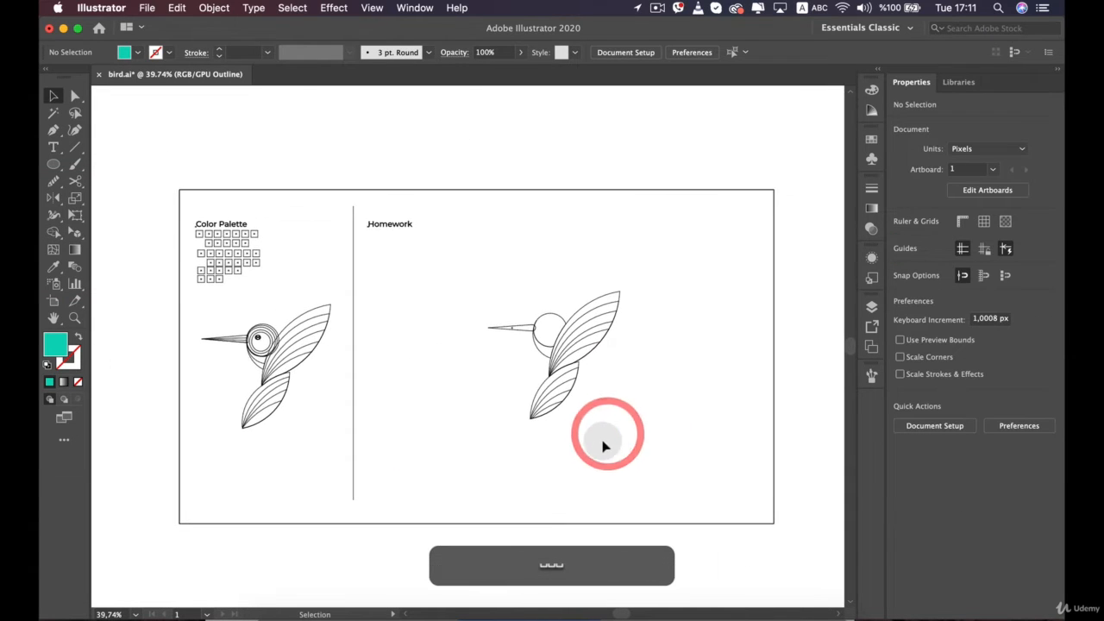
pyautogui.scroll(4, 603, 447)
pyautogui.press('space')
pyautogui.moveTo(509, 406); pyautogui.dragTo(544, 437)
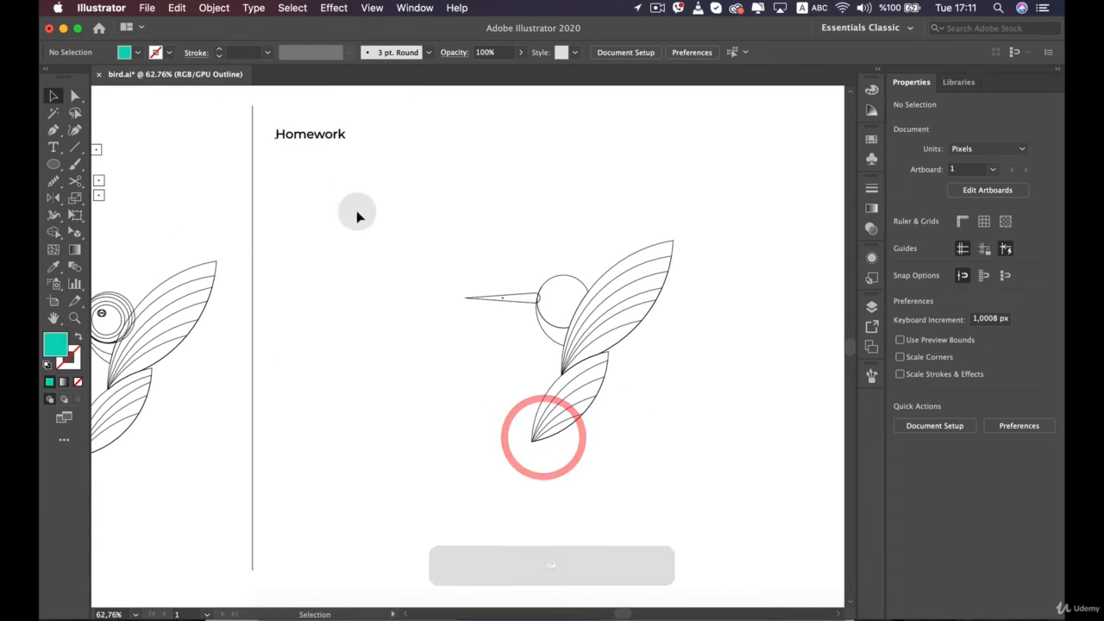
pyautogui.press('space')
pyautogui.moveTo(409, 281); pyautogui.dragTo(508, 289)
pyautogui.click(372, 8)
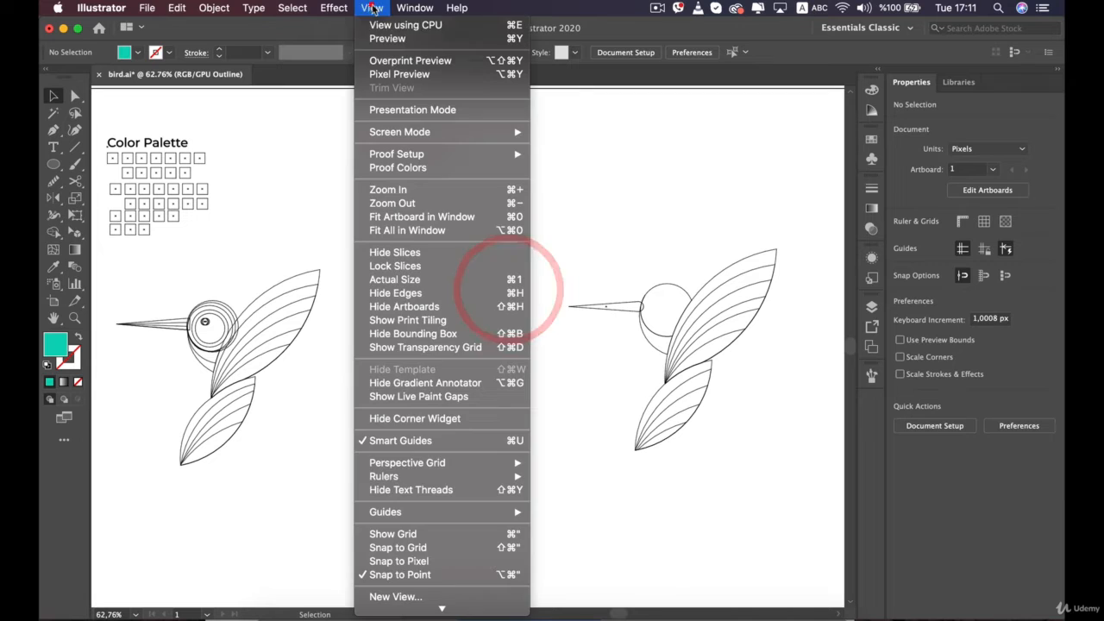
pyautogui.click(401, 38)
# Try filling the second tail layer of the homework bird with a darker teal swatch from the colour palette
pyautogui.scroll(2, 663, 408)
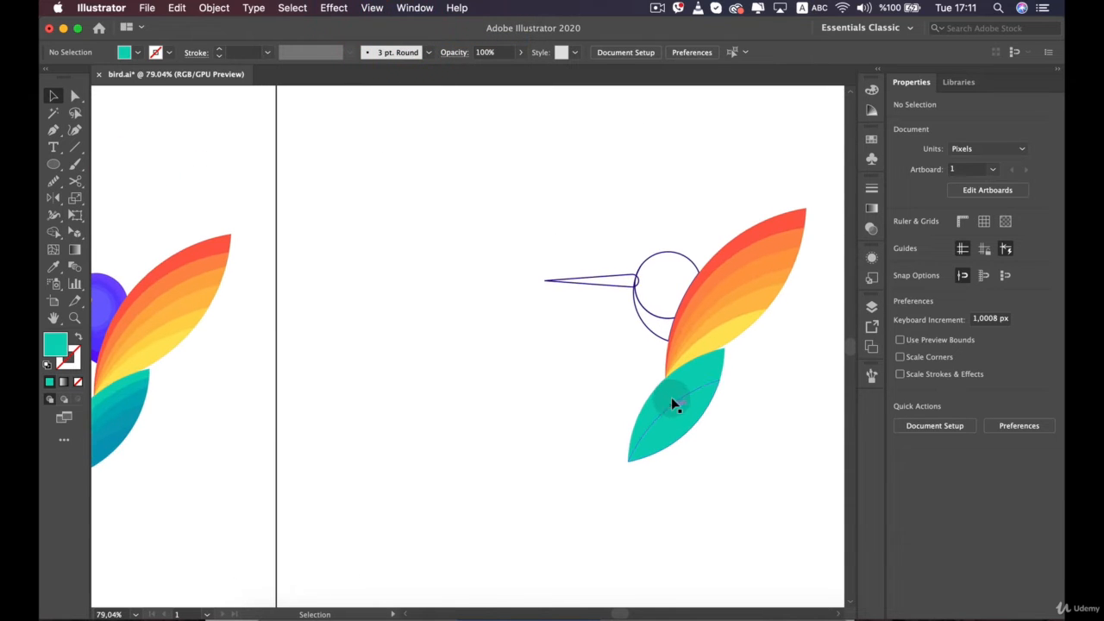
pyautogui.press('space')
pyautogui.moveTo(549, 347); pyautogui.dragTo(629, 362)
pyautogui.scroll(-2, 598, 381)
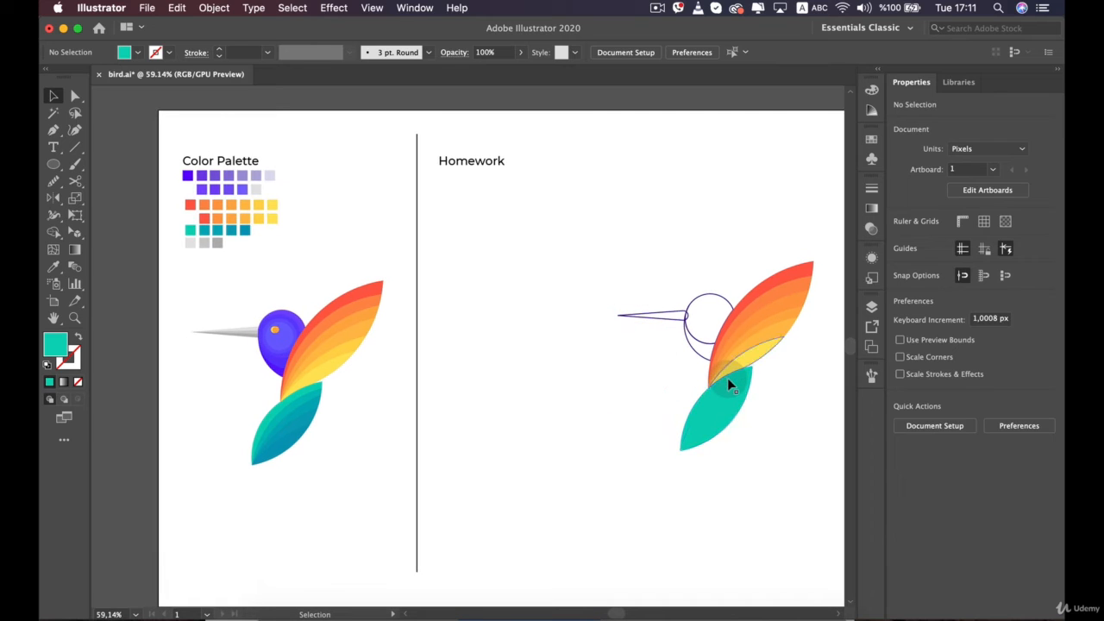
pyautogui.click(730, 388)
pyautogui.press('i')
pyautogui.click(192, 230)
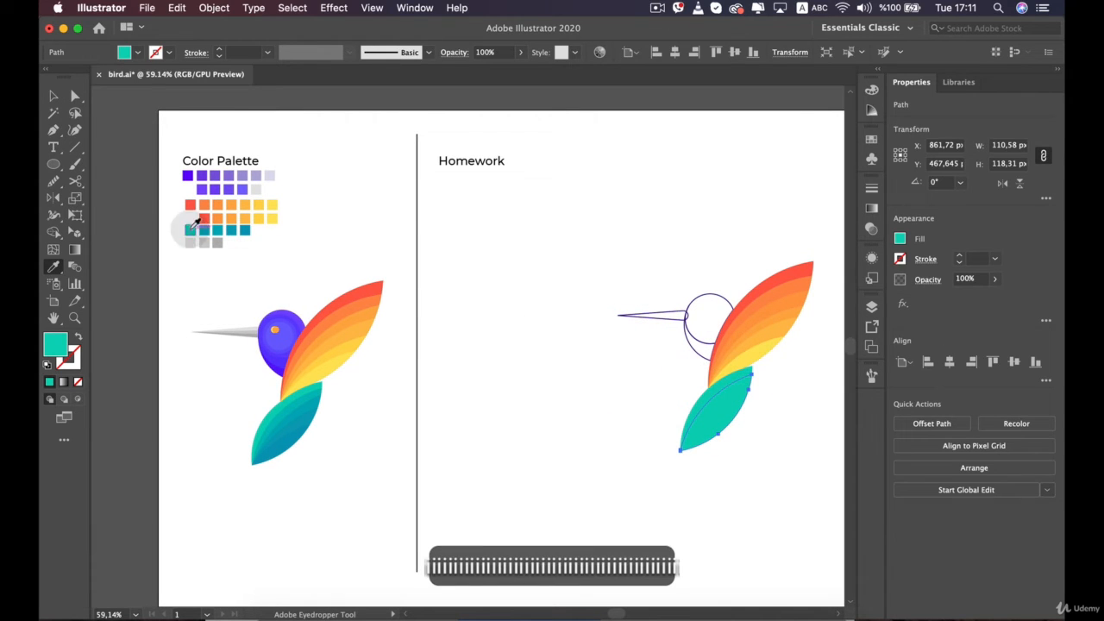
pyautogui.press('v')
pyautogui.click(328, 282)
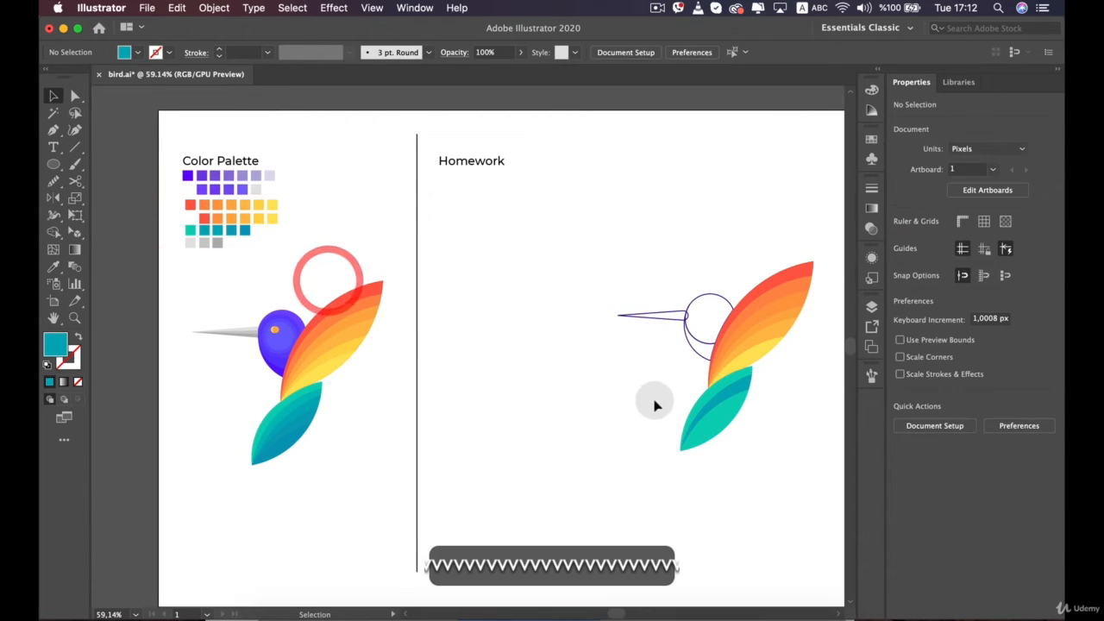
# Try filling the third tail layer of the homework bird with a darker teal swatch from the colour palette
pyautogui.click(731, 412)
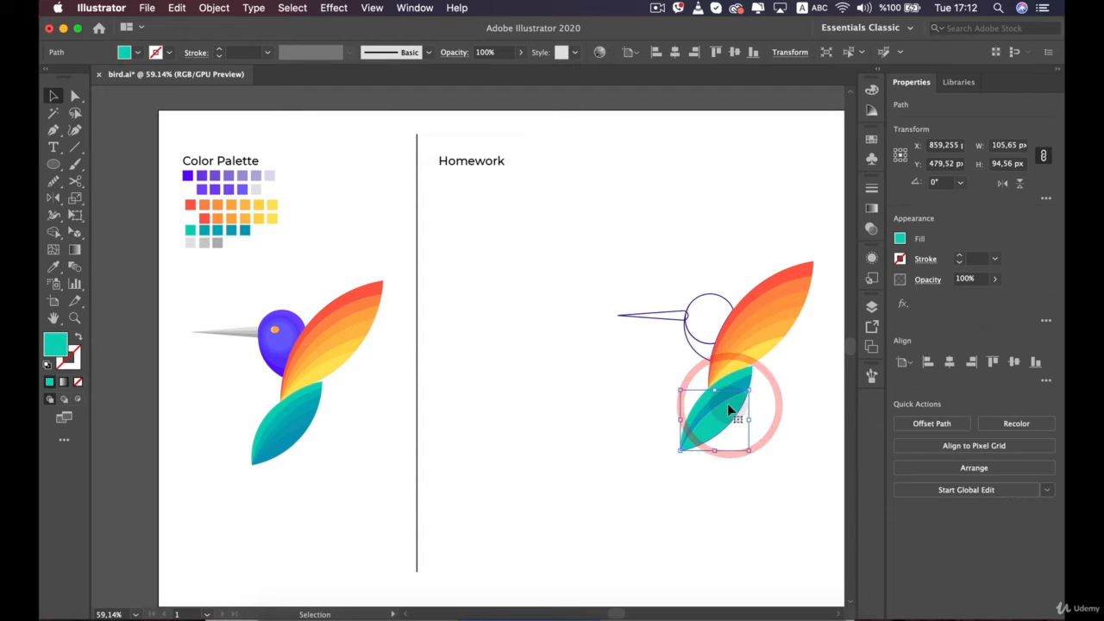
pyautogui.press('i')
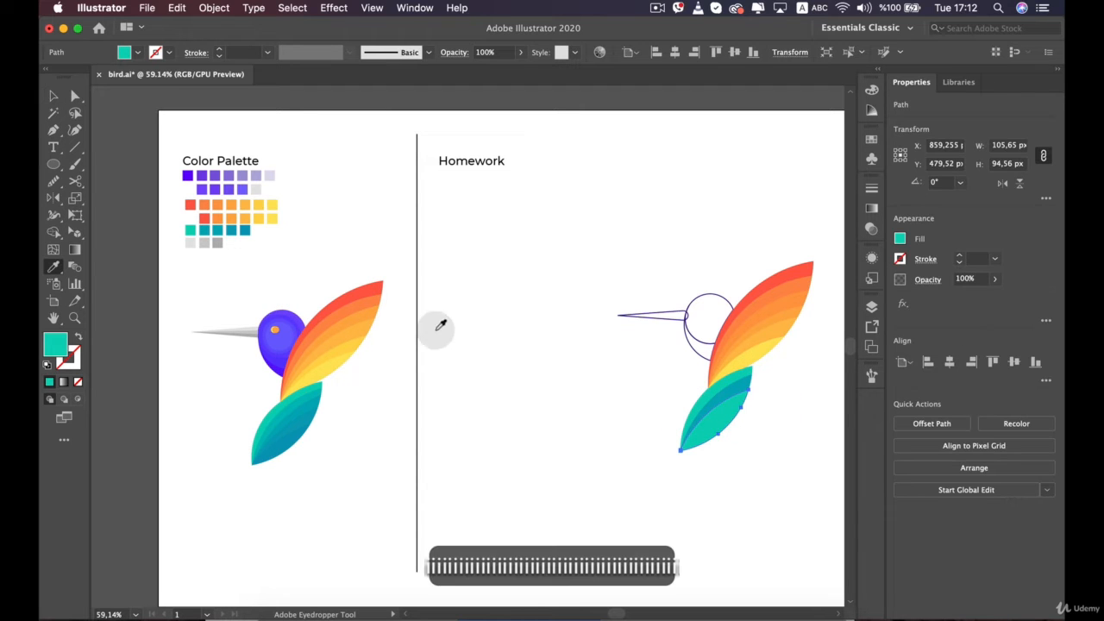
pyautogui.scroll(3, 231, 227)
pyautogui.click(214, 226)
pyautogui.scroll(-3, 214, 227)
pyautogui.press('space')
pyautogui.moveTo(553, 295); pyautogui.dragTo(457, 282)
pyautogui.press('v')
pyautogui.click(615, 457)
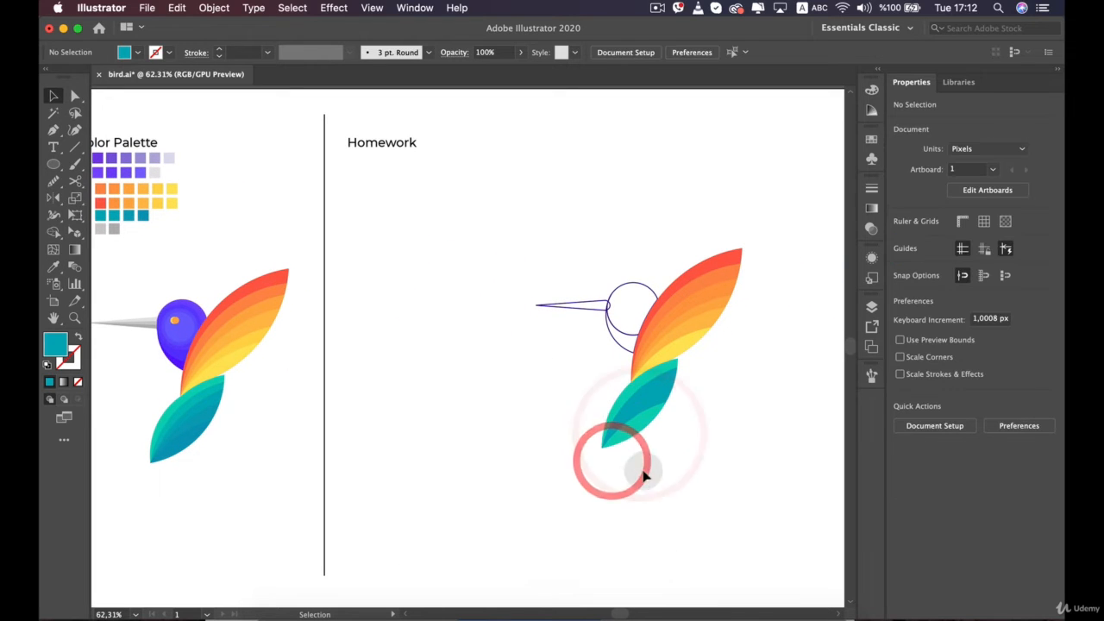
# Fill the homework bird's second tail layer with the matching teal sampled from the reference bird's tail
pyautogui.scroll(1, 650, 407)
pyautogui.press('space')
pyautogui.moveTo(378, 317); pyautogui.dragTo(572, 358)
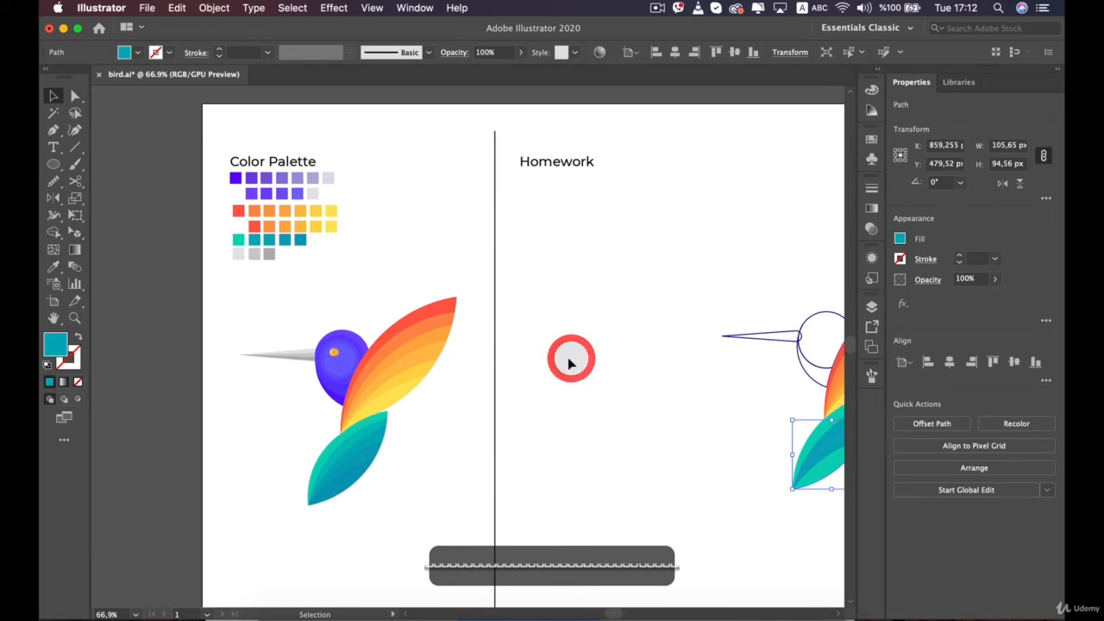
pyautogui.press('i')
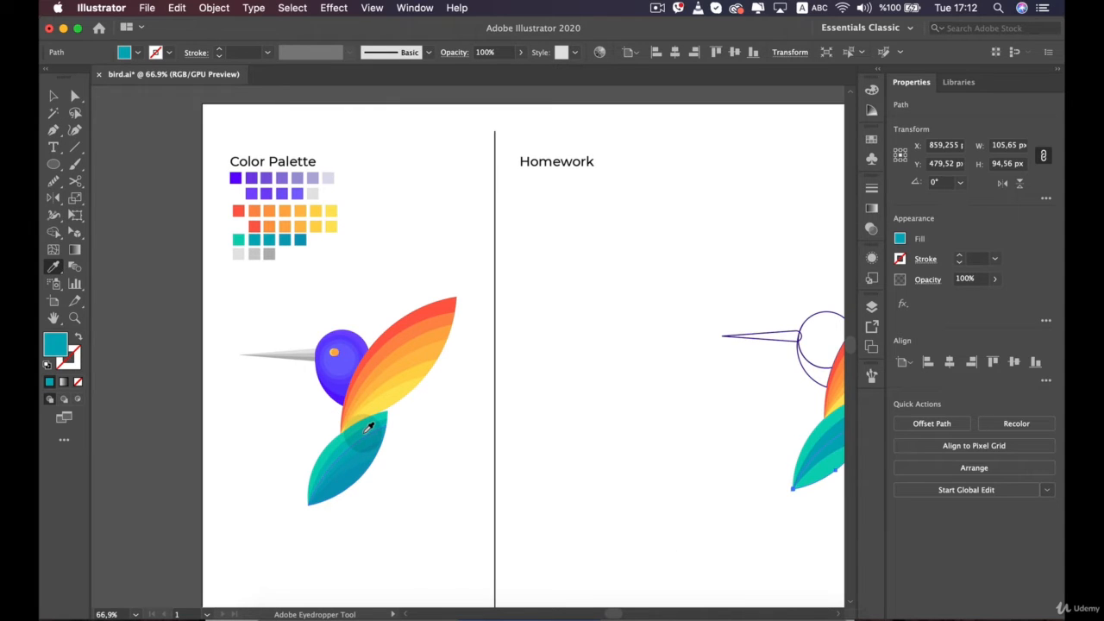
pyautogui.press('space')
pyautogui.moveTo(431, 429); pyautogui.dragTo(329, 418)
pyautogui.press('v')
pyautogui.click(754, 403)
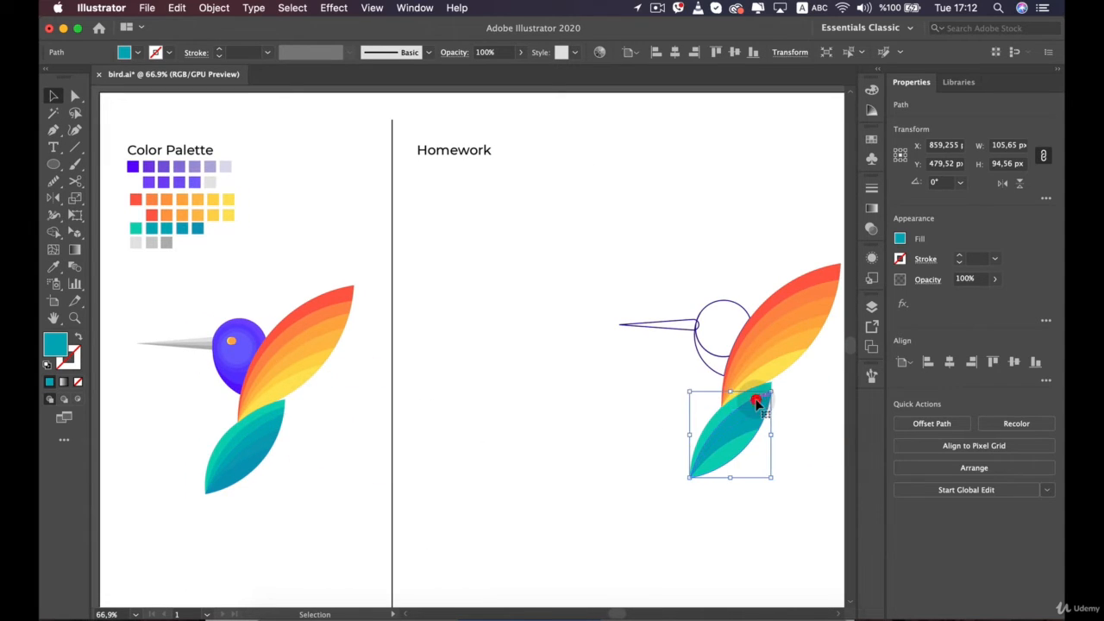
pyautogui.press('i')
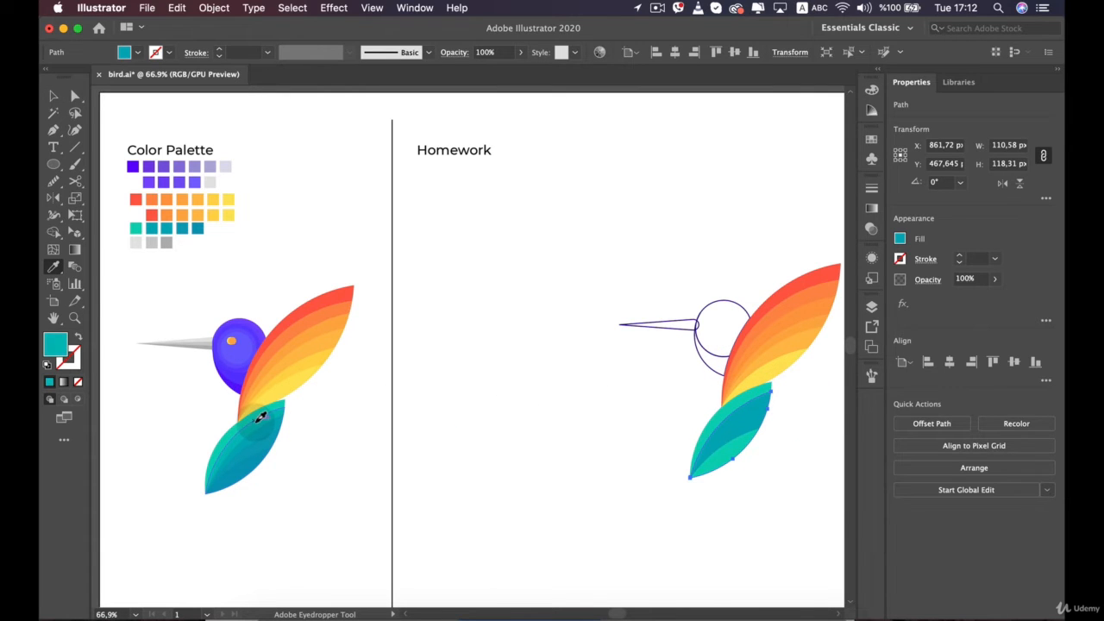
# Fill the homework bird's third tail layer with the colour sampled from the third layer of the reference bird's tail
pyautogui.press('v')
pyautogui.click(744, 422)
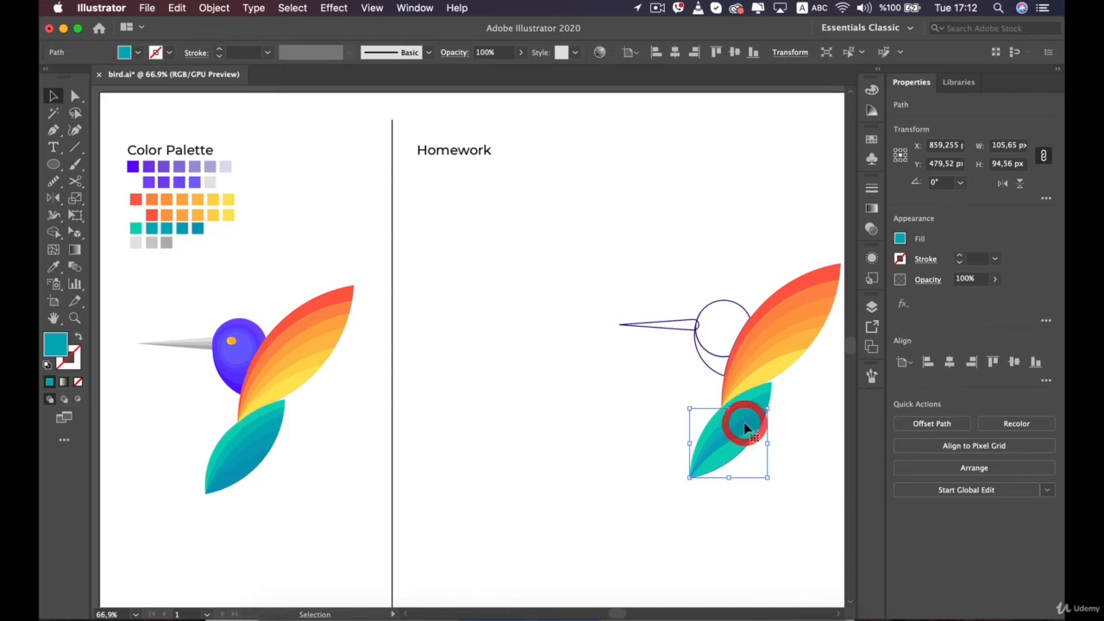
pyautogui.press('i')
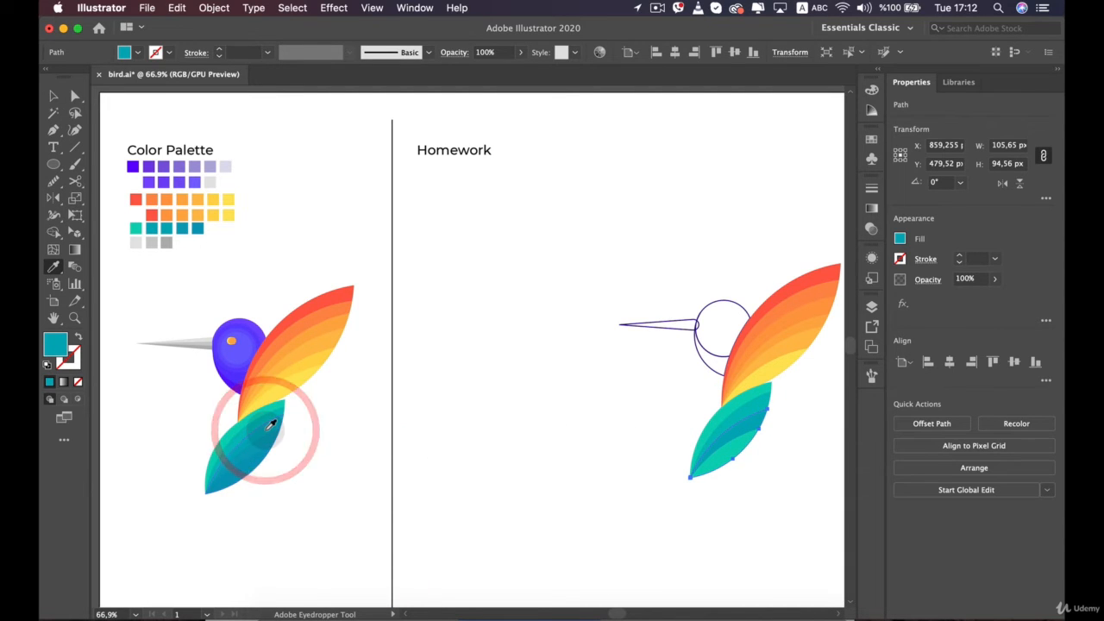
pyautogui.press('v')
pyautogui.click(328, 431)
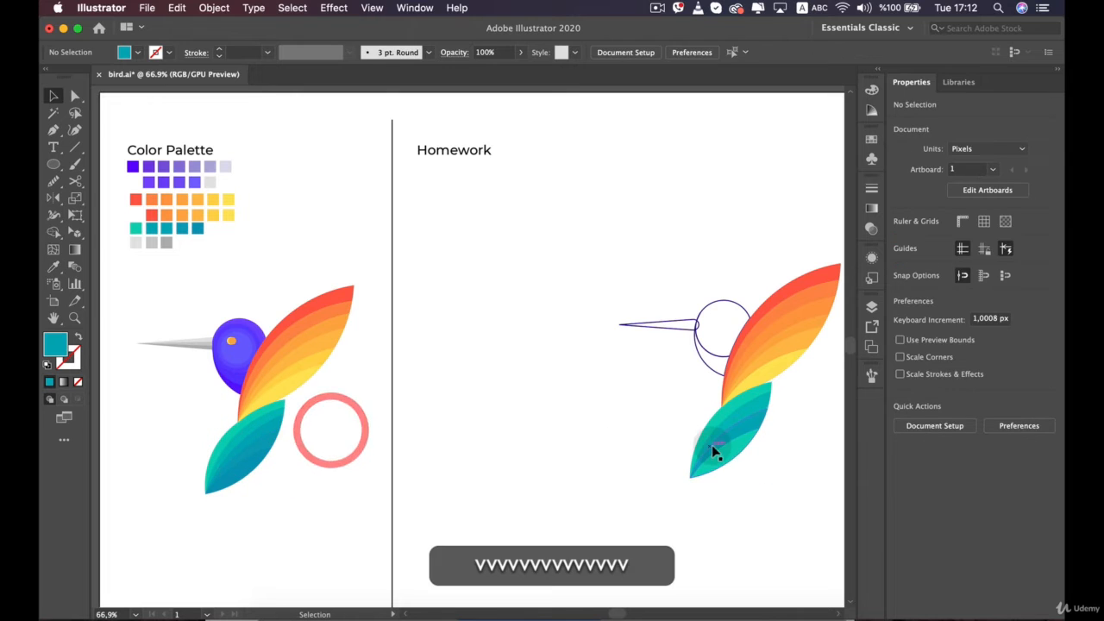
# Fill the fourth tail layer of the homework bird with the matching darker blue-teal sampled from the reference tail
pyautogui.click(725, 449)
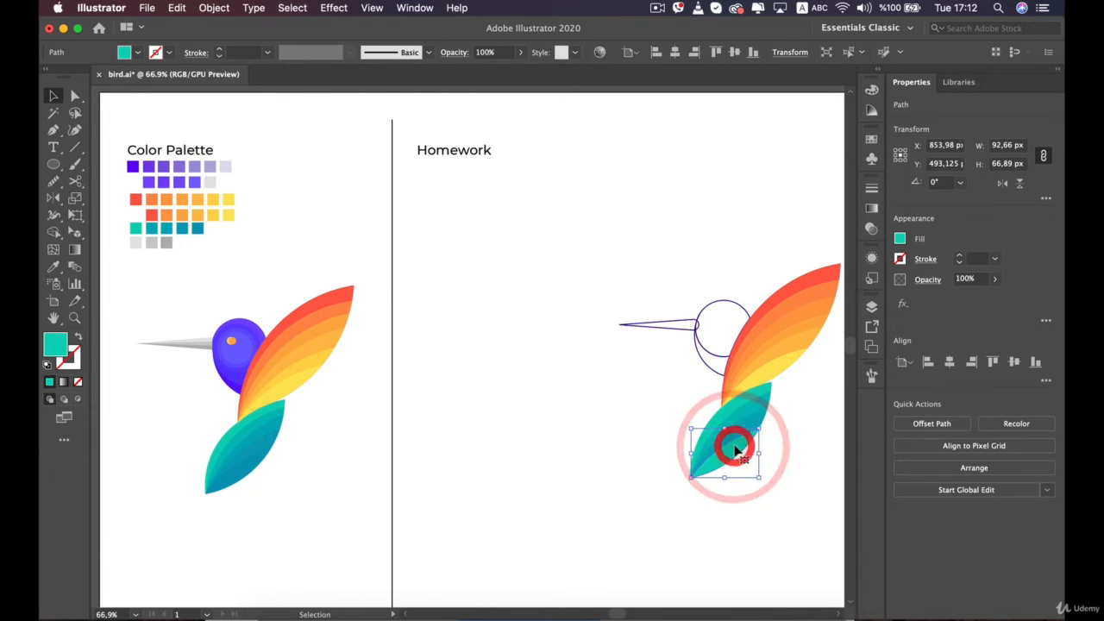
pyautogui.press('i')
pyautogui.click(276, 438)
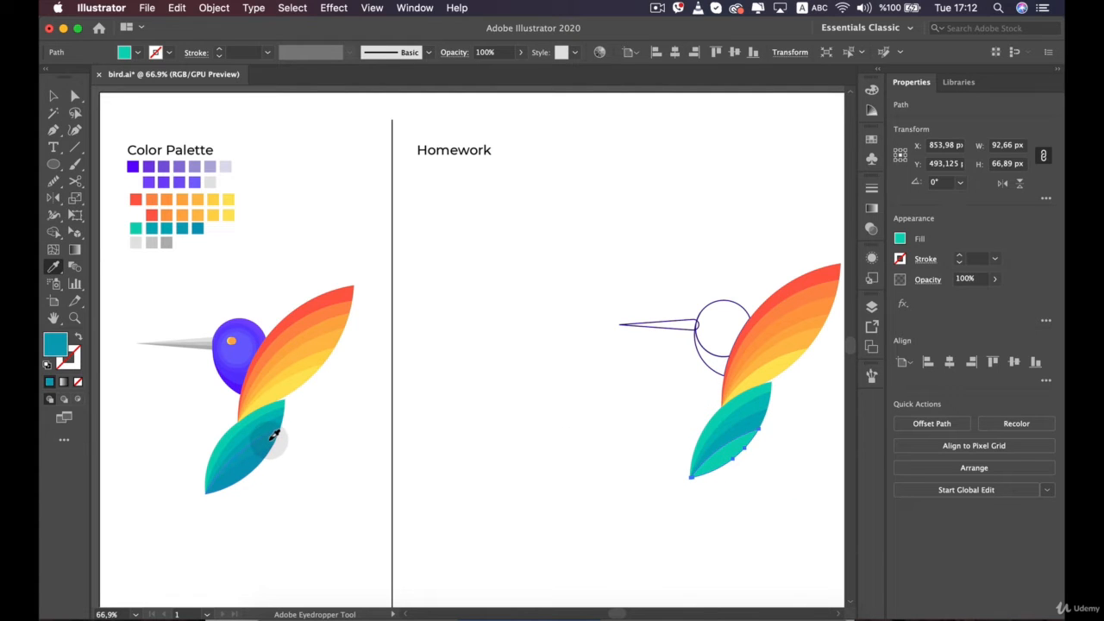
pyautogui.press('v')
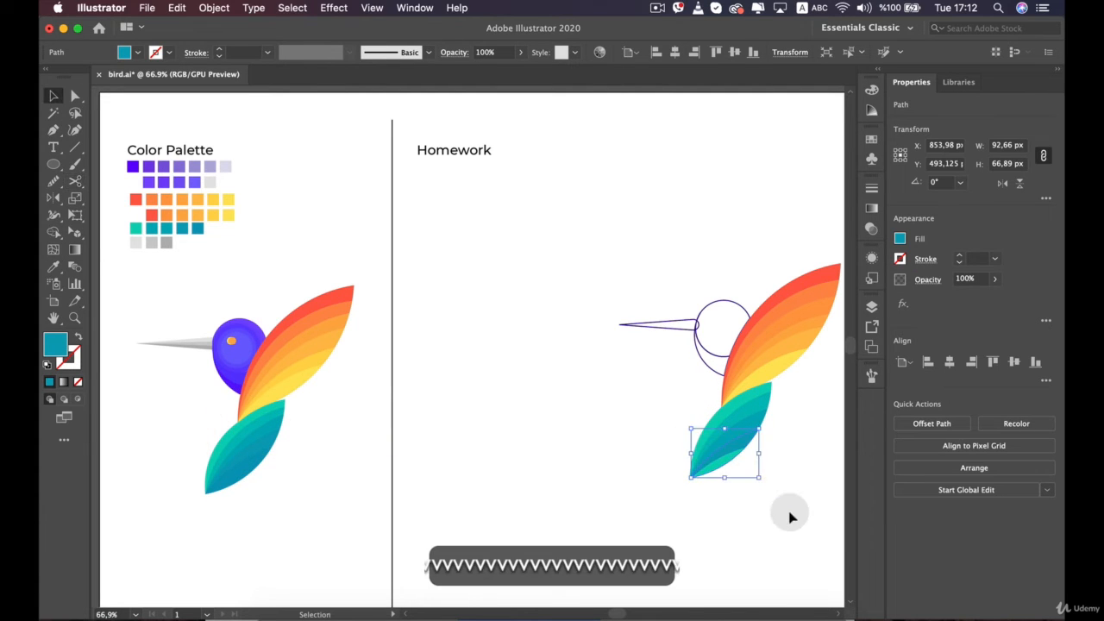
pyautogui.click(789, 513)
# Fill the innermost tail layer along the lower edge with the darkest blue-teal sampled from the reference tail
pyautogui.click(722, 461)
pyautogui.press('i')
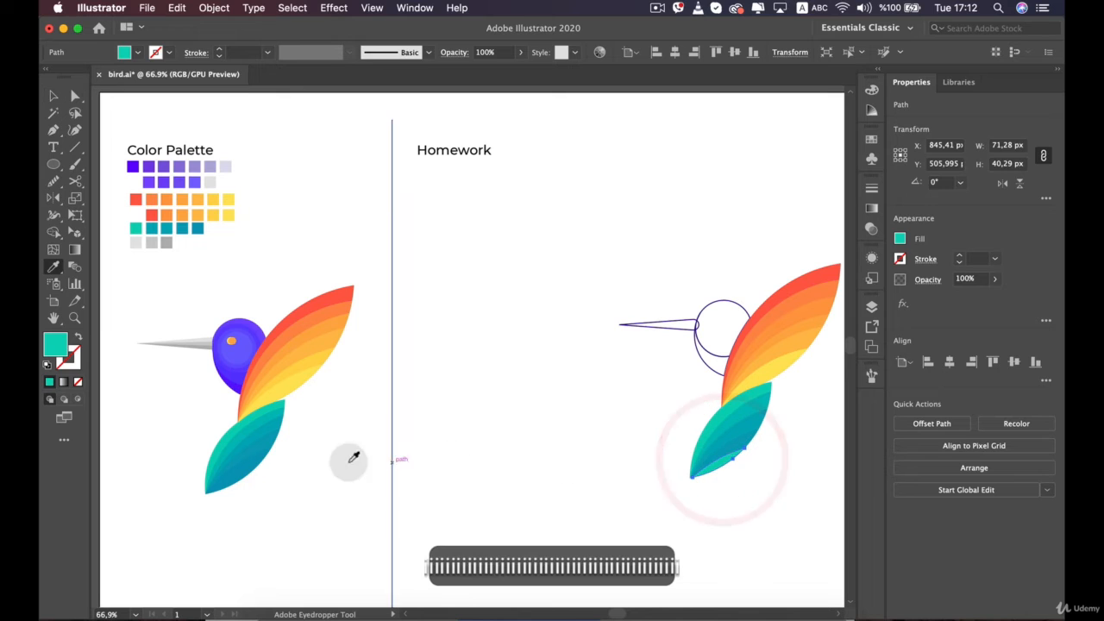
pyautogui.click(231, 470)
pyautogui.press('v')
pyautogui.click(538, 396)
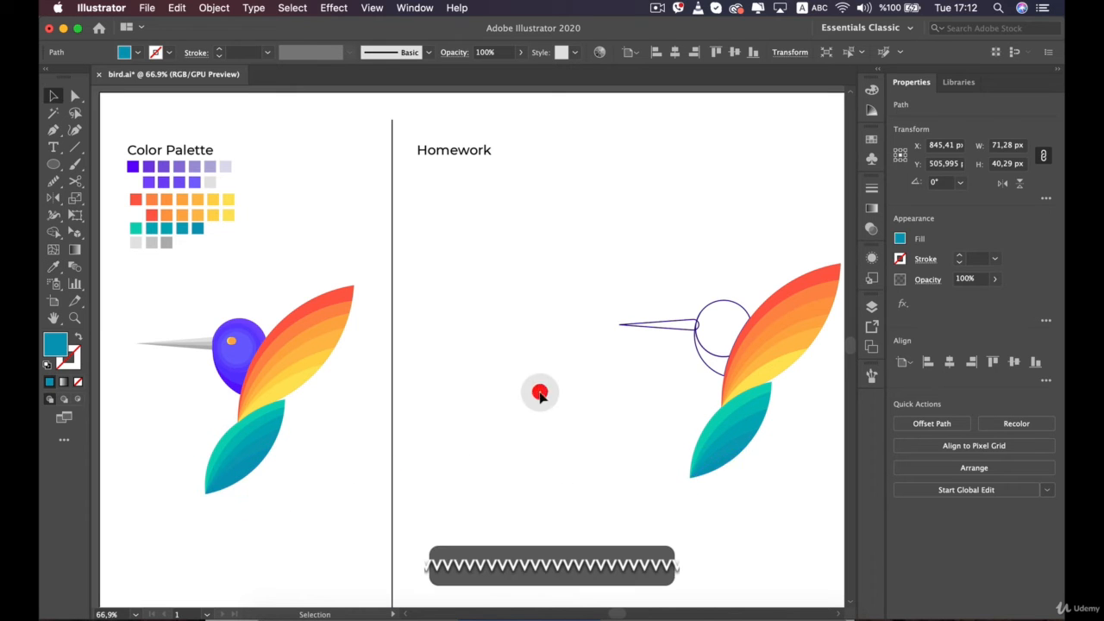
pyautogui.scroll(-3, 538, 401)
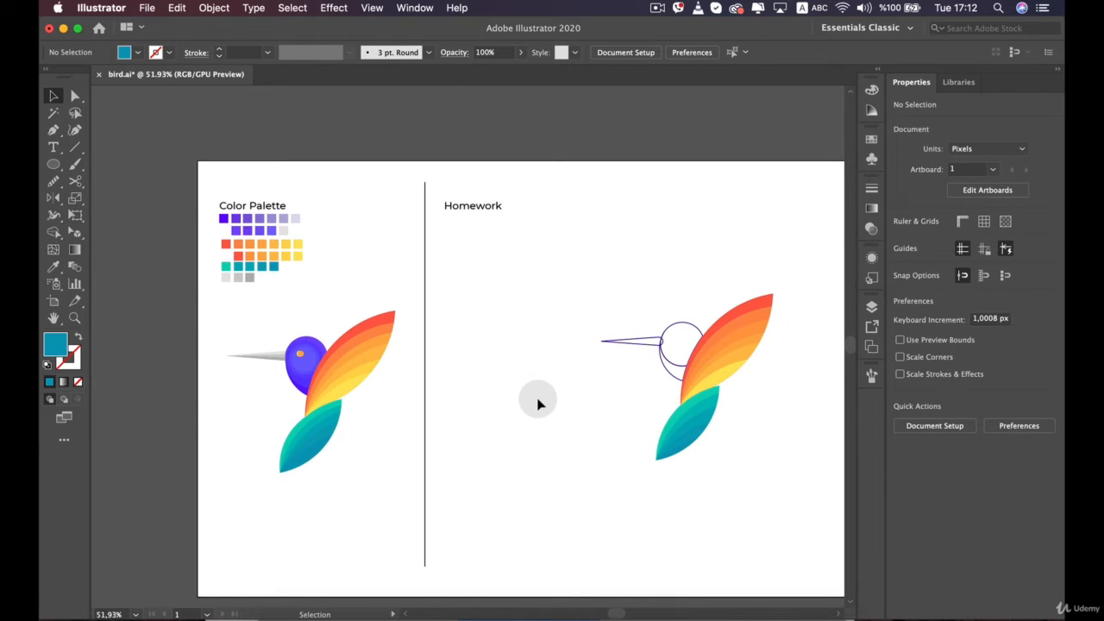
pyautogui.scroll(3, 735, 340)
pyautogui.press('space')
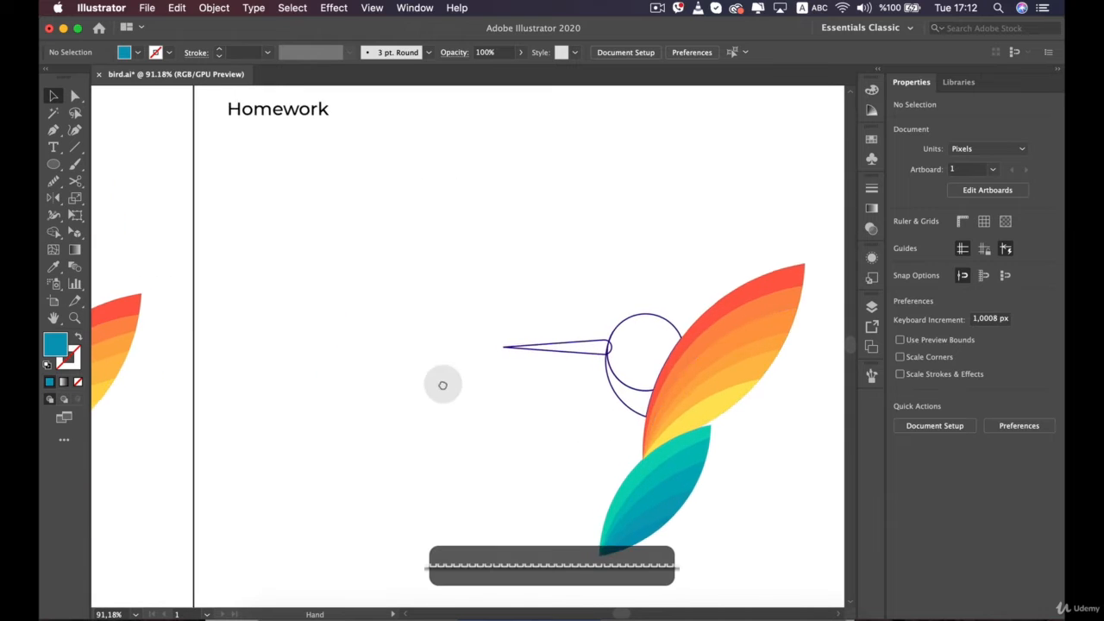
# Compare the reference bird's head and beak with the unfilled head and beak outlines of the homework bird
pyautogui.moveTo(444, 382); pyautogui.dragTo(621, 334)
pyautogui.scroll(-2, 616, 347)
pyautogui.press('space')
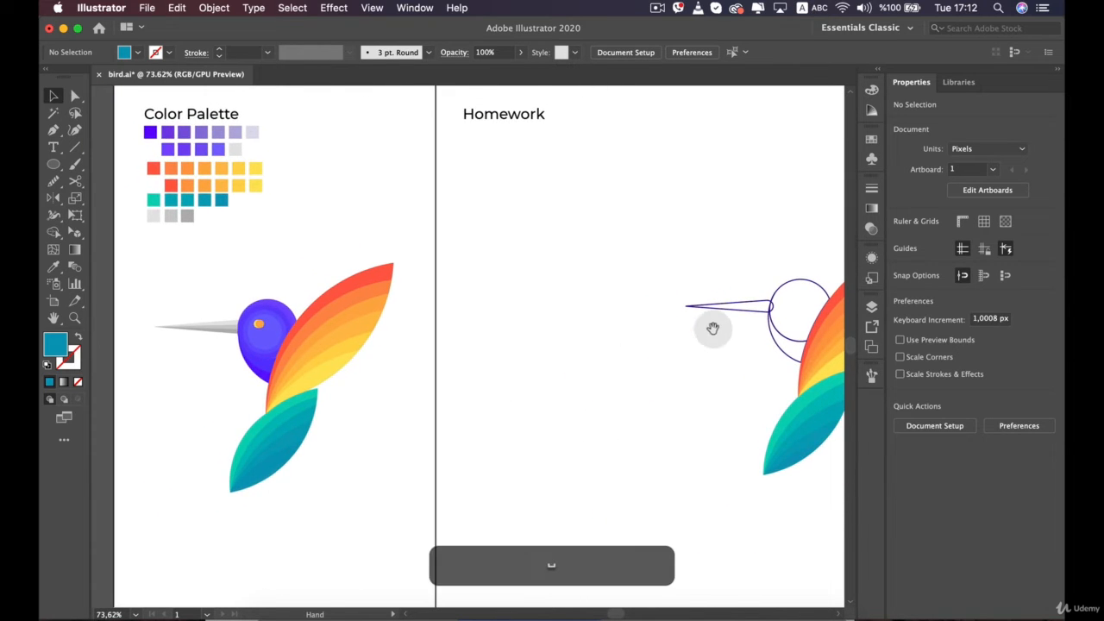
pyautogui.moveTo(713, 327); pyautogui.dragTo(604, 329)
pyautogui.moveTo(403, 326); pyautogui.dragTo(550, 323)
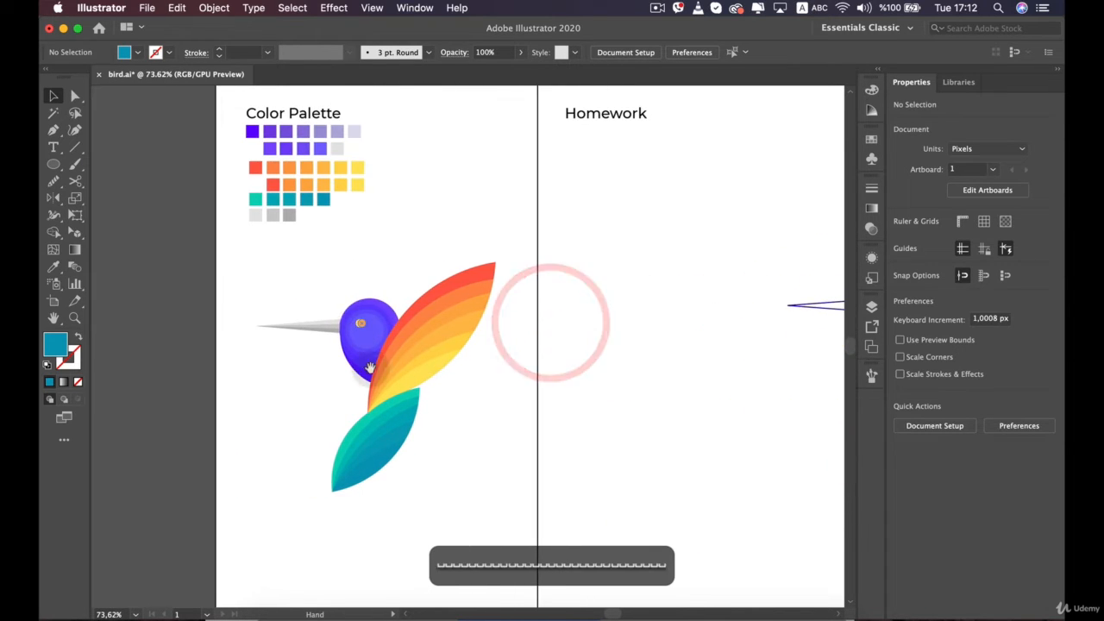
pyautogui.press('space')
pyautogui.moveTo(666, 334); pyautogui.dragTo(372, 322)
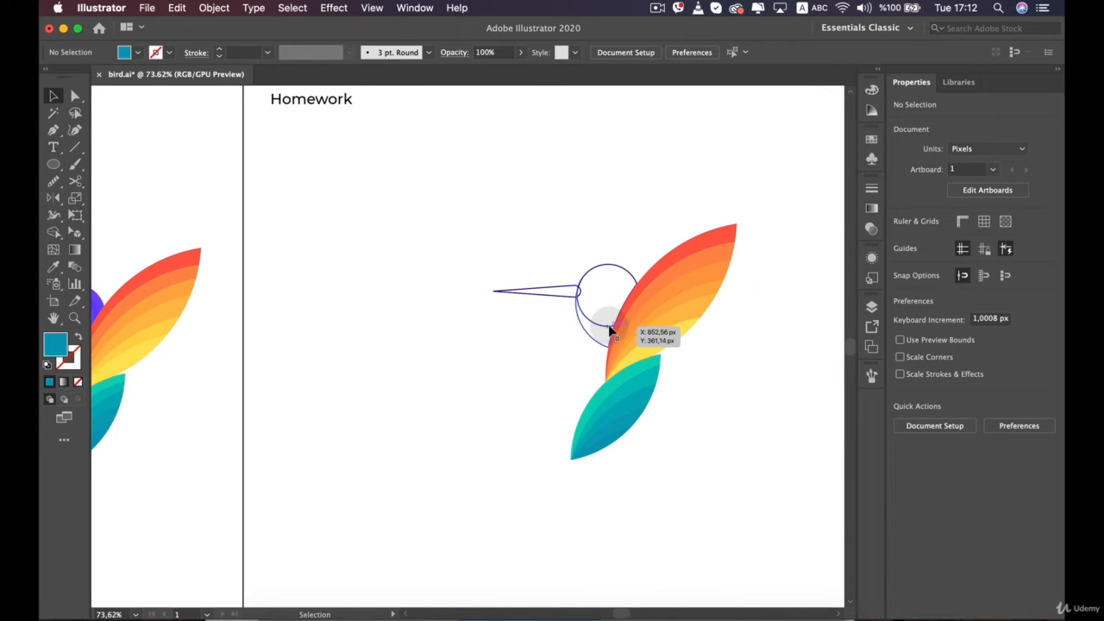
pyautogui.scroll(2, 670, 205)
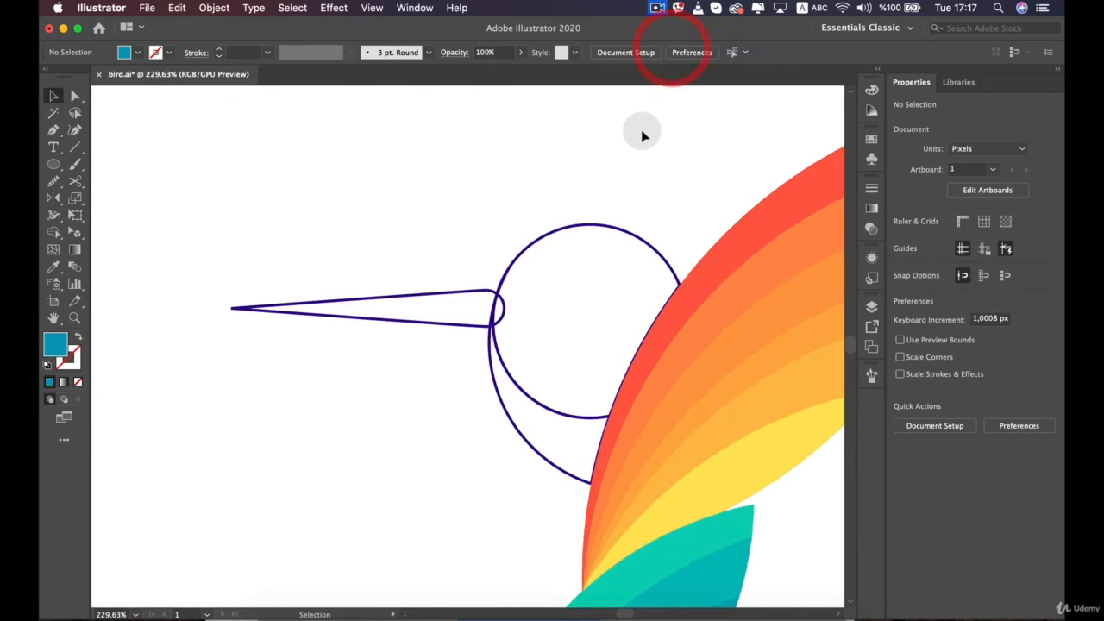
pyautogui.scroll(-1, 638, 138)
pyautogui.scroll(-2, 636, 142)
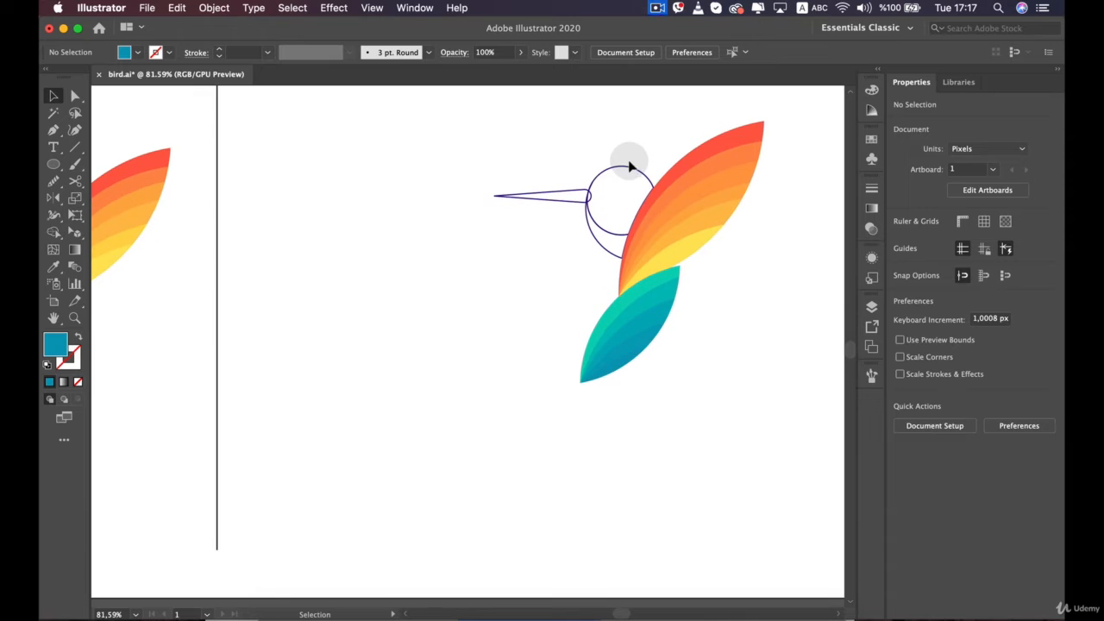
# Fill the homework bird's round head shape with the darkest violet sampled from the first swatch of the colour palette
pyautogui.click(629, 166)
pyautogui.press('space')
pyautogui.moveTo(636, 160); pyautogui.dragTo(695, 262)
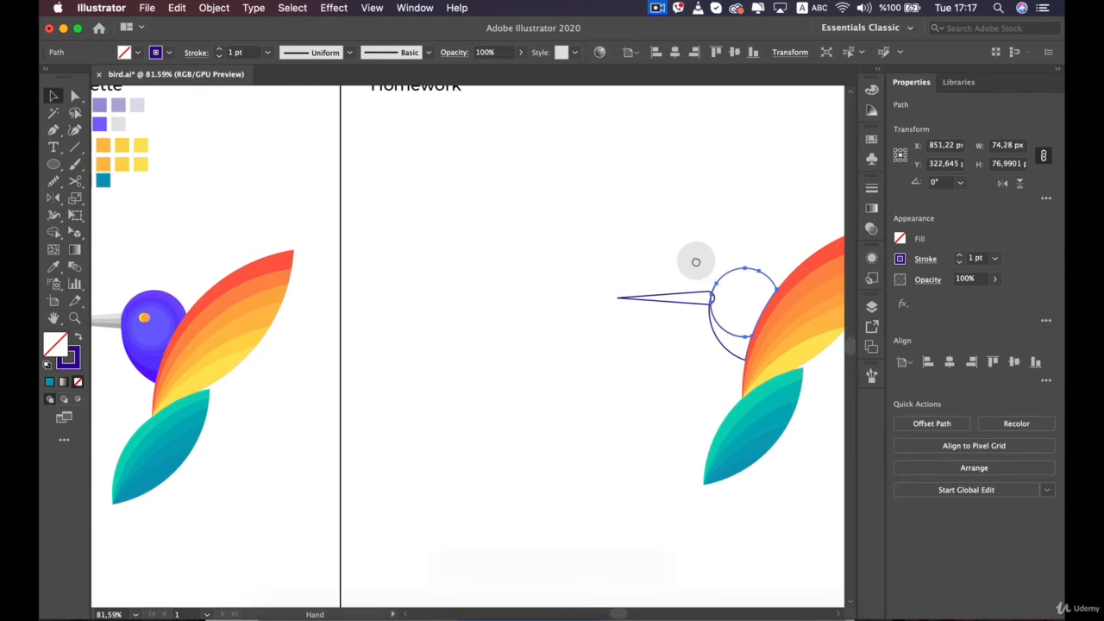
pyautogui.press('space')
pyautogui.moveTo(380, 150); pyautogui.dragTo(454, 191)
pyautogui.press('i')
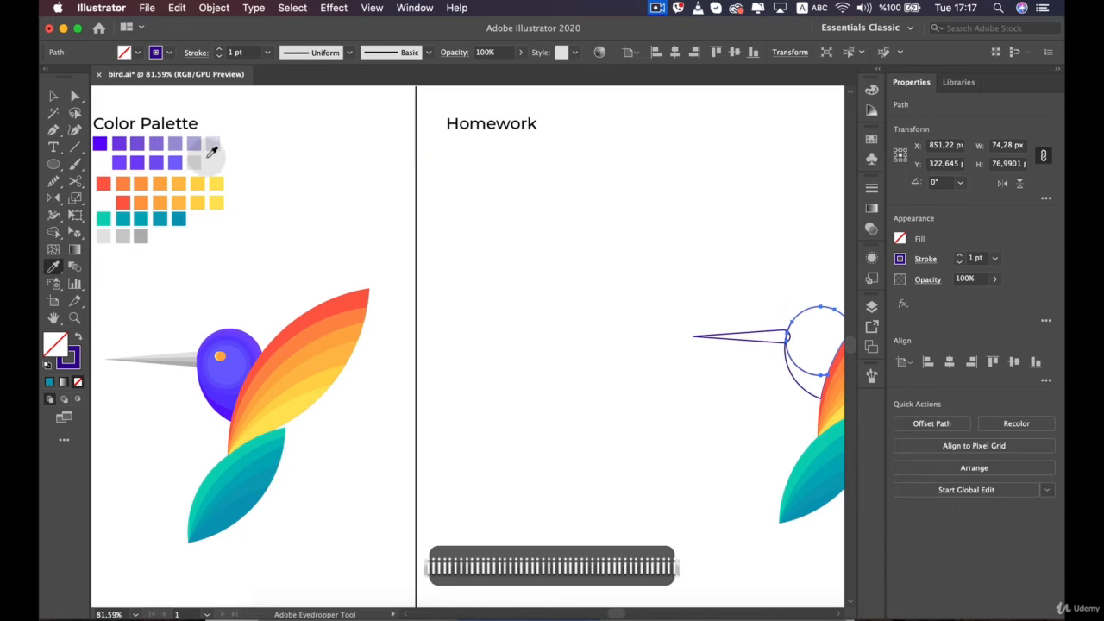
pyautogui.click(101, 142)
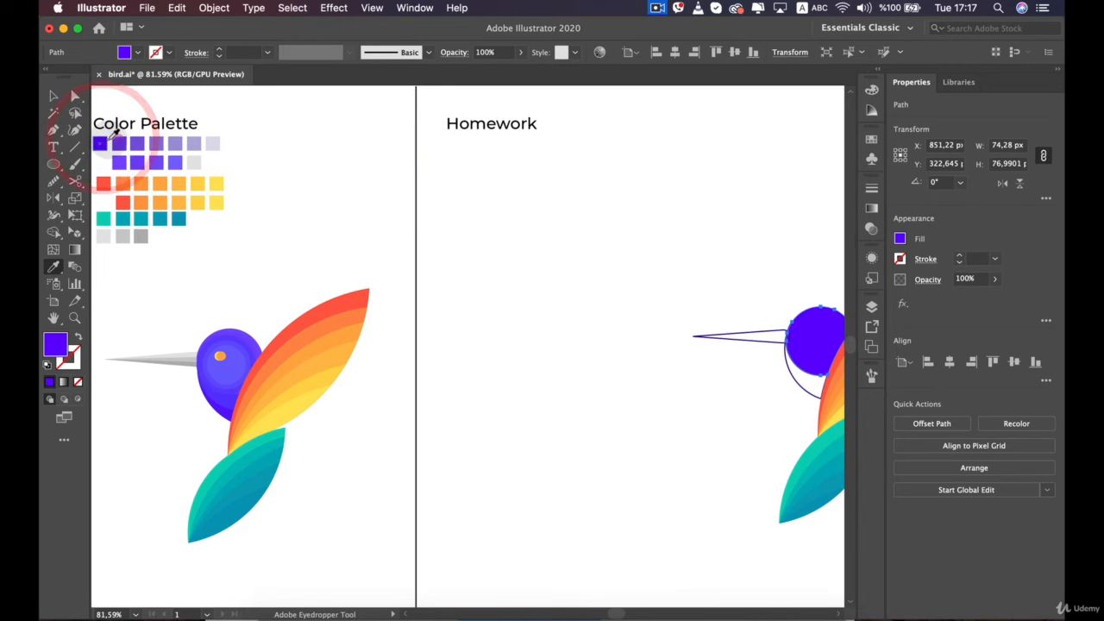
pyautogui.press('v')
pyautogui.click(558, 266)
# Fill the crescent-shaped outline below the head with the same violet sampled from the round head shape
pyautogui.moveTo(636, 276); pyautogui.dragTo(484, 245)
pyautogui.scroll(5, 579, 319)
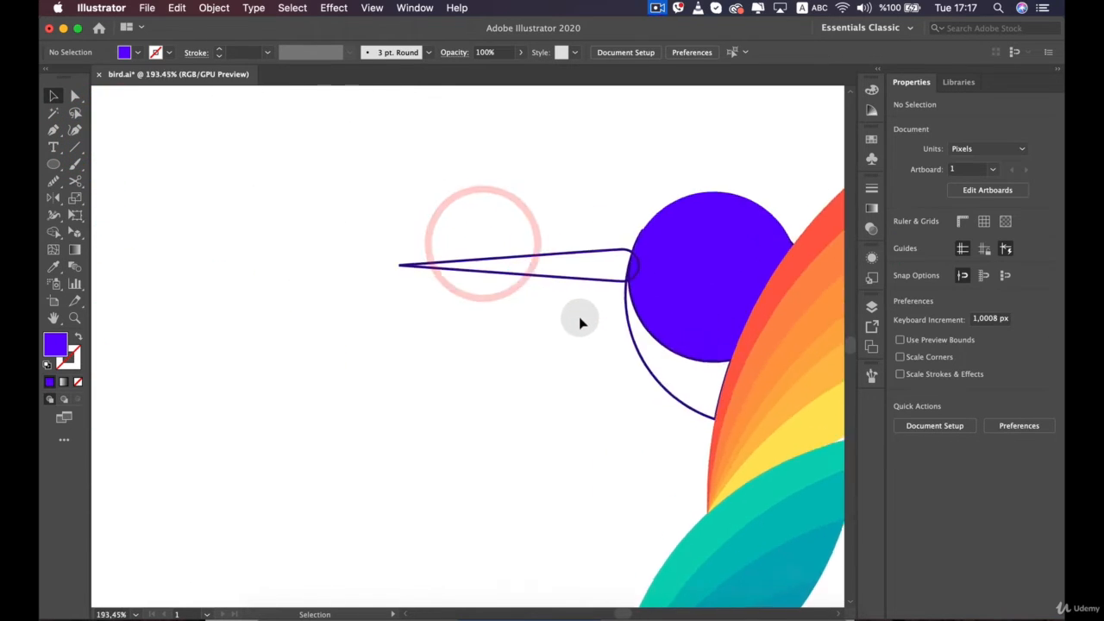
pyautogui.scroll(1, 578, 322)
pyautogui.click(641, 235)
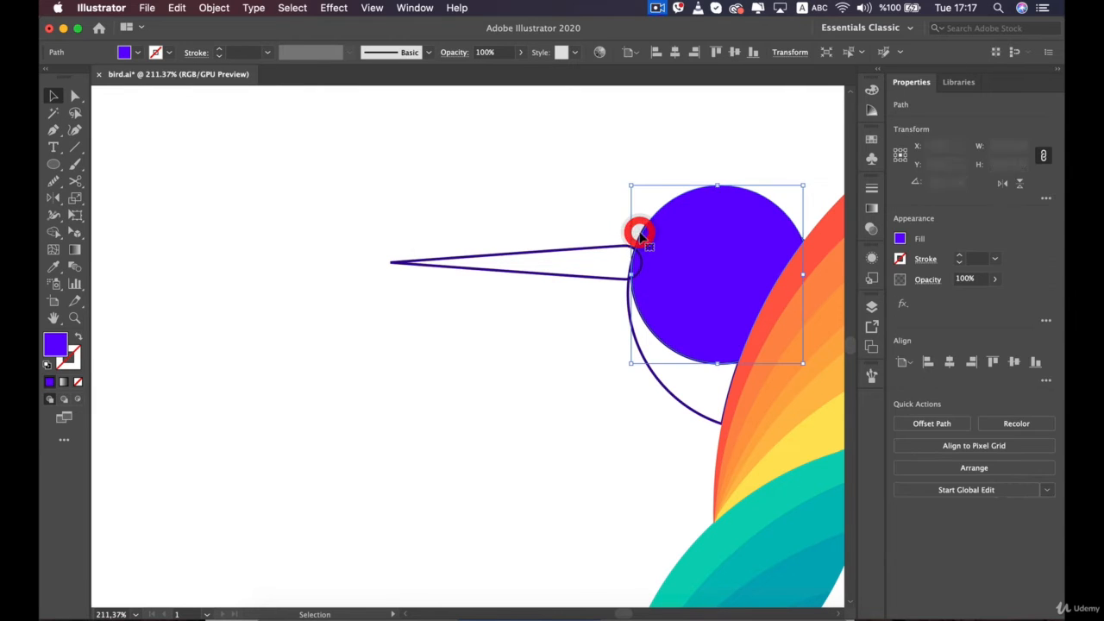
pyautogui.scroll(3, 653, 370)
pyautogui.click(651, 416)
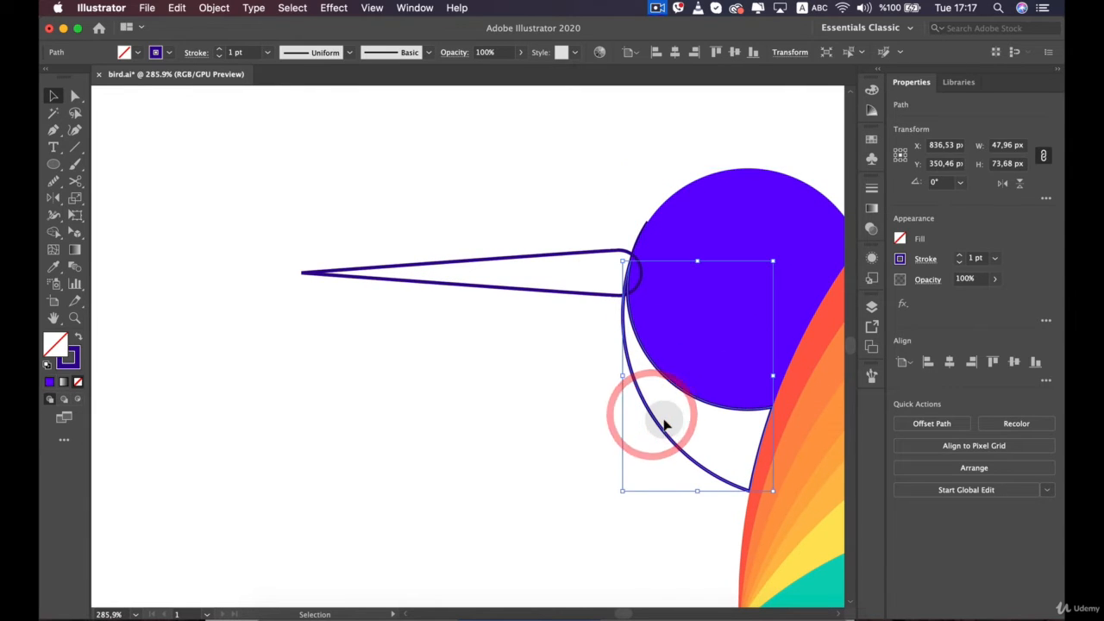
pyautogui.scroll(-3, 662, 422)
pyautogui.hotkey('shift', 'x')
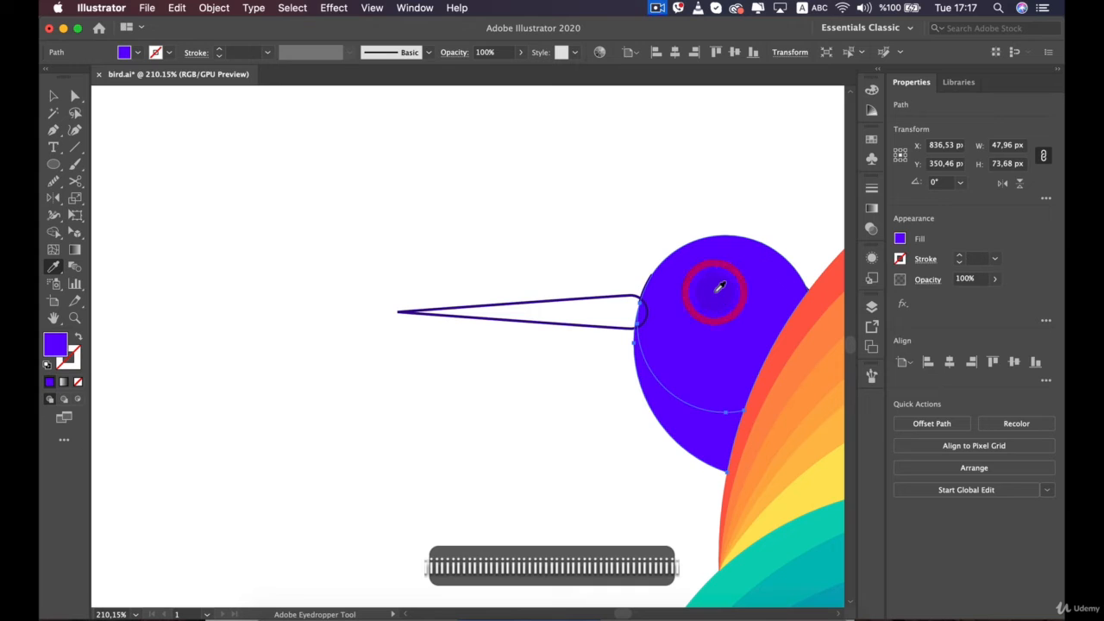
pyautogui.click(556, 252)
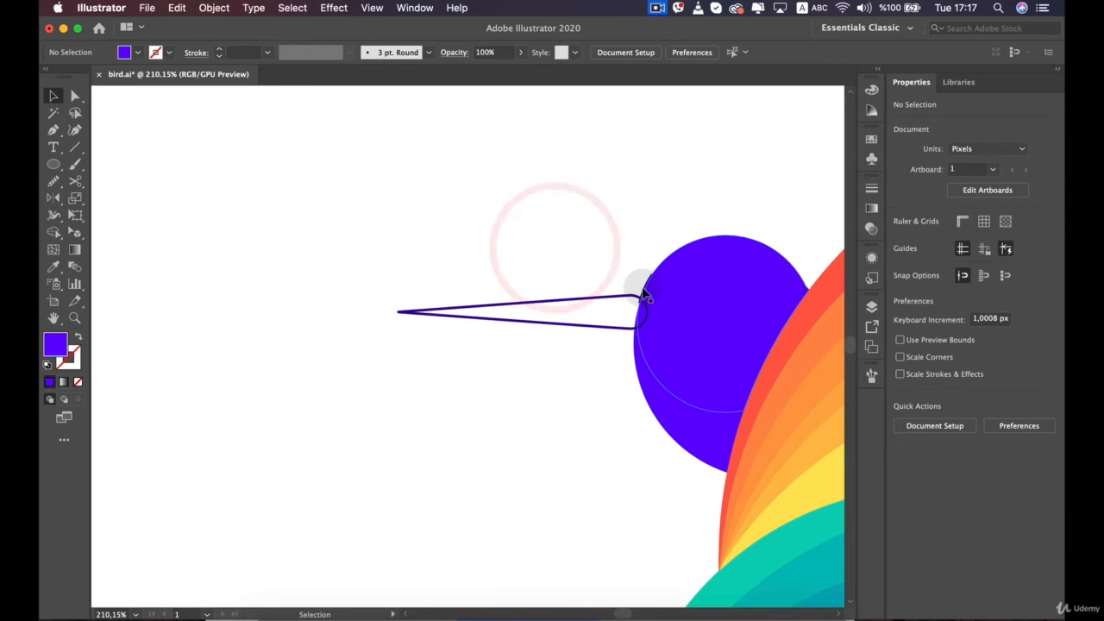
# Delete the thin leftover path on the head's edge just above the beak
pyautogui.scroll(5, 645, 286)
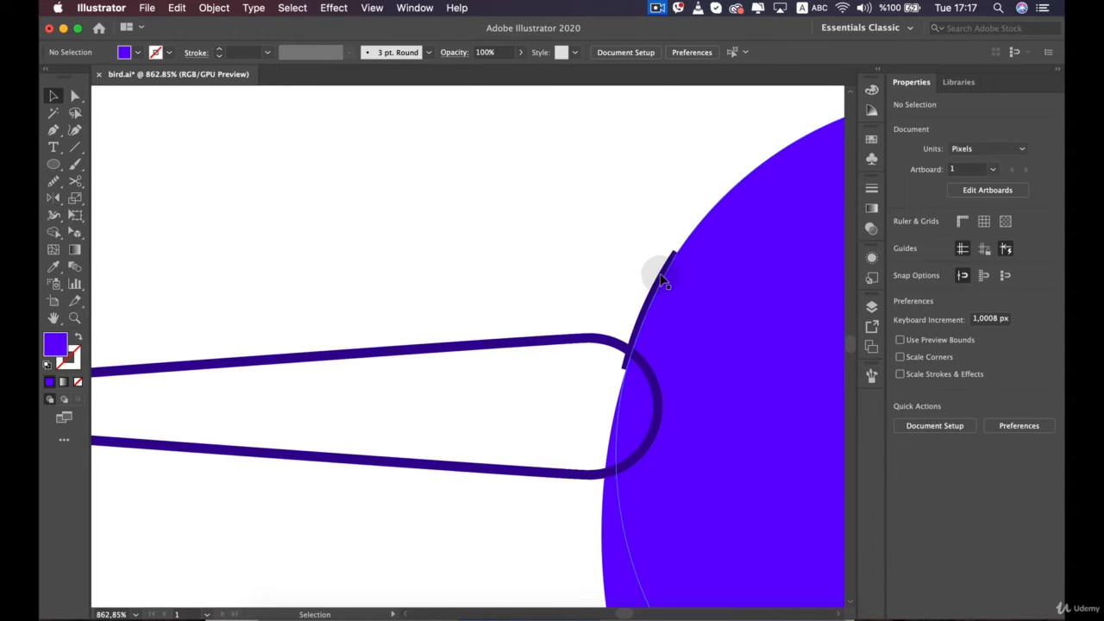
pyautogui.scroll(4, 663, 281)
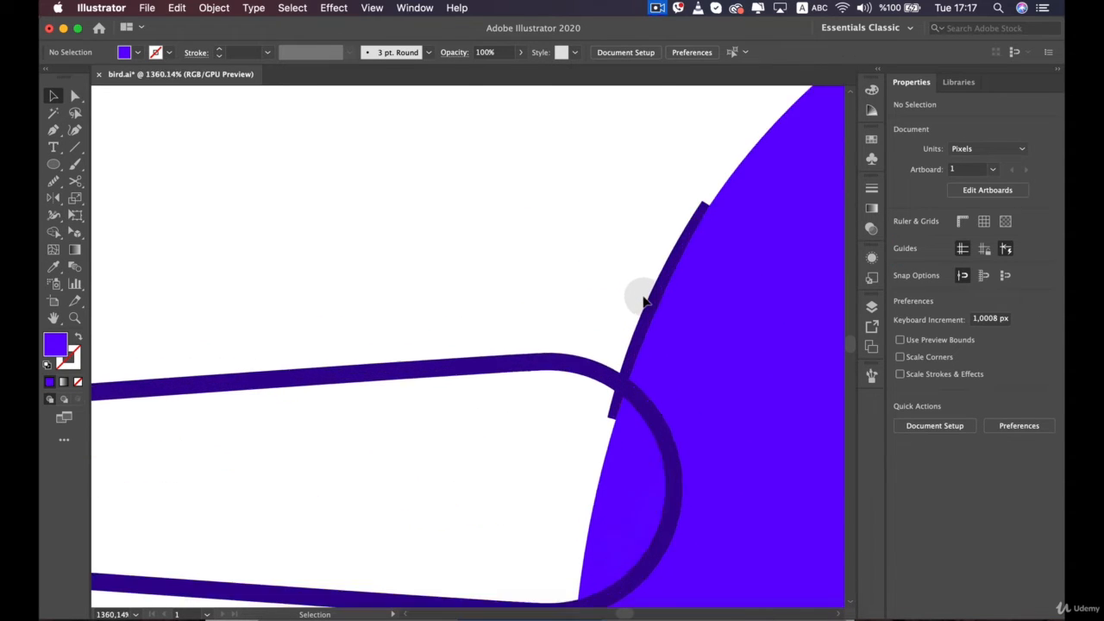
pyautogui.click(653, 351)
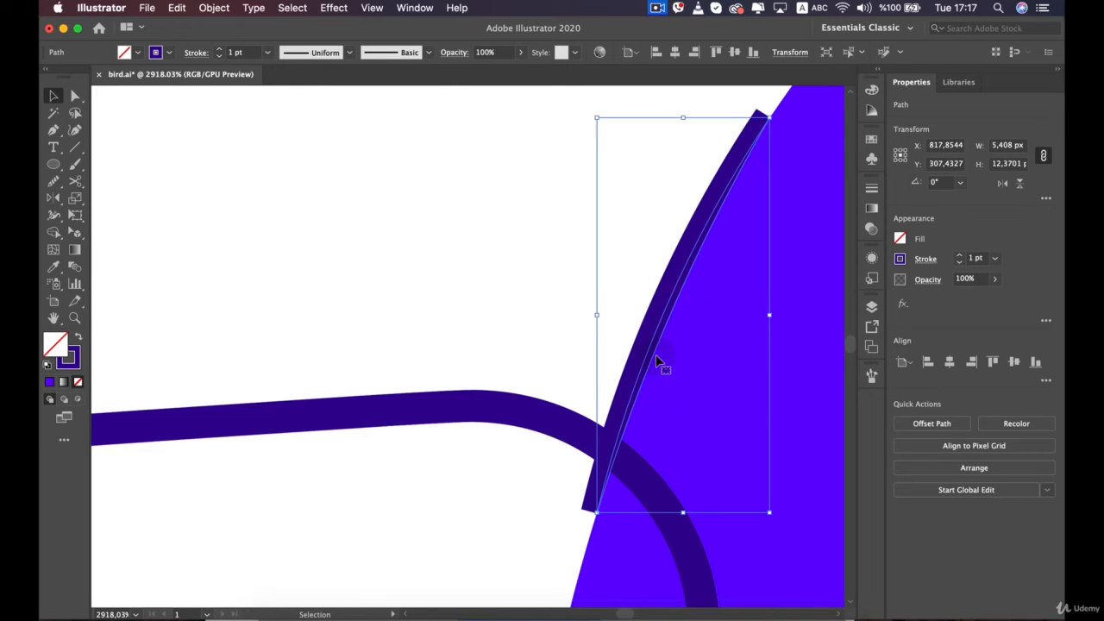
pyautogui.press('BackSpace')
pyautogui.scroll(-6, 661, 365)
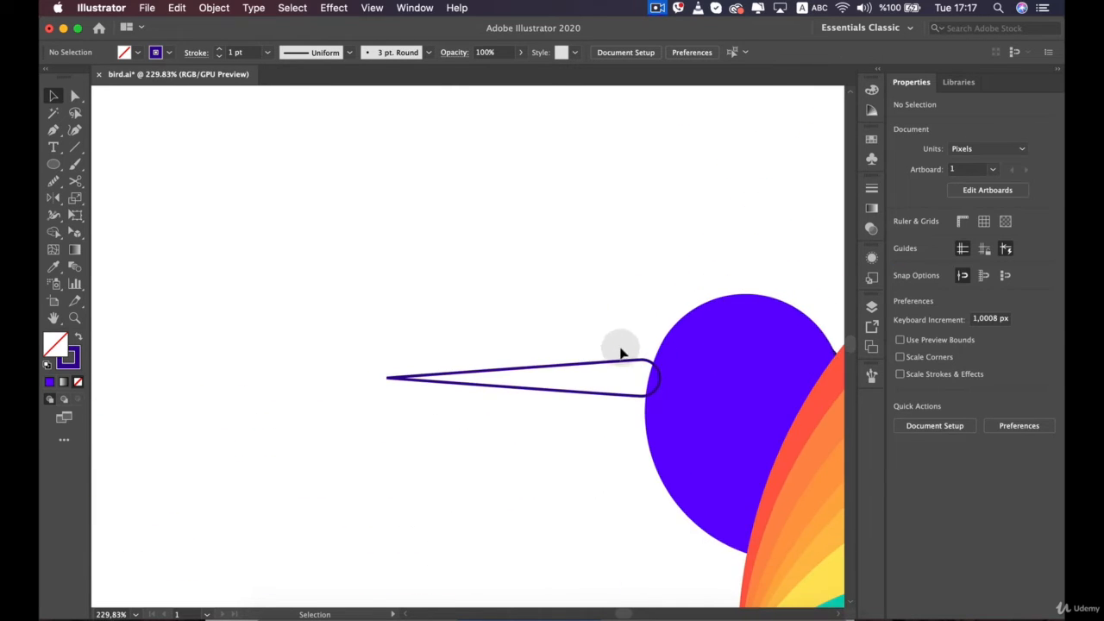
# Stretch the beak to about 118 px long and shift it about 5 px right so its rounded end overlaps the head
pyautogui.click(619, 368)
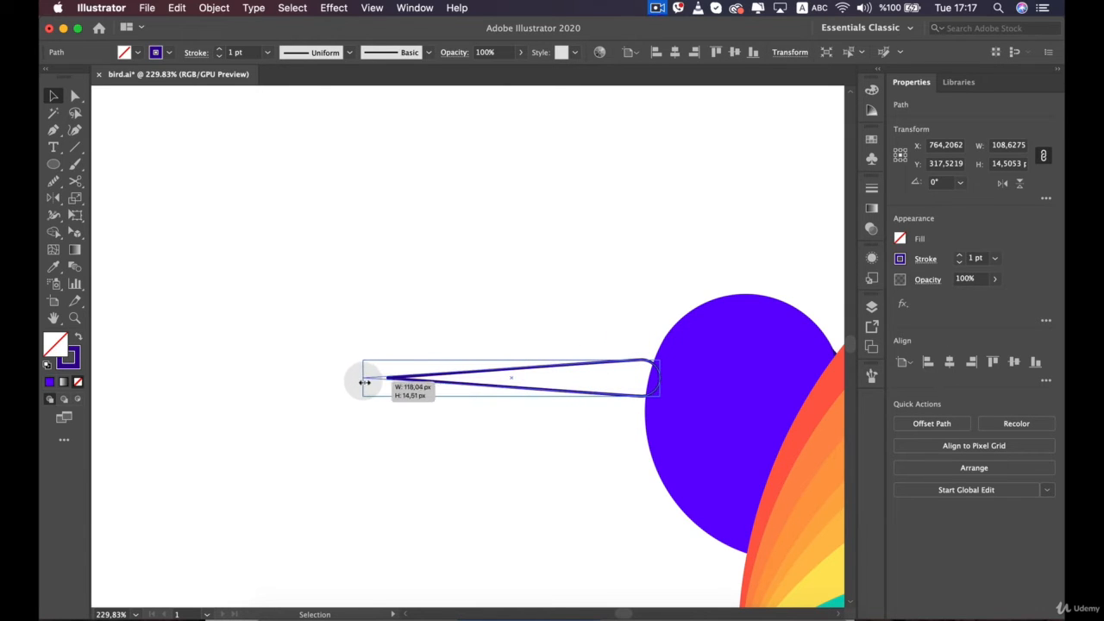
pyautogui.moveTo(365, 382); pyautogui.dragTo(362, 380)
pyautogui.press('Right')
pyautogui.press('Right')
pyautogui.press('Right')
pyautogui.press('Right')
pyautogui.press('Right')
pyautogui.press('Right')
pyautogui.press('Right')
pyautogui.press('Right')
pyautogui.press('Right')
pyautogui.press('Right')
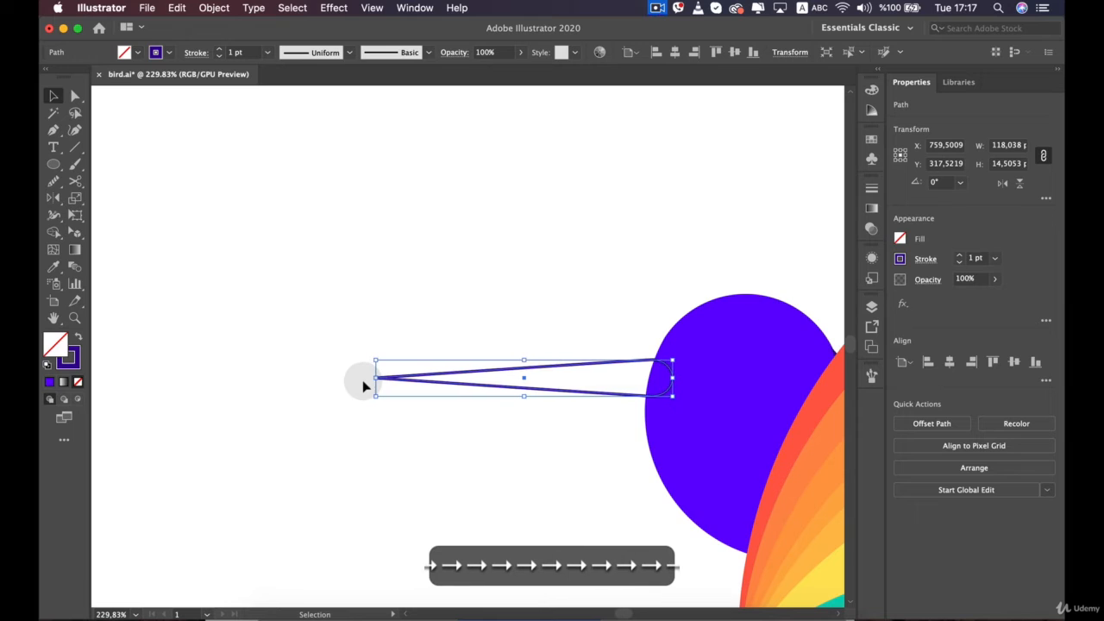
pyautogui.click(405, 471)
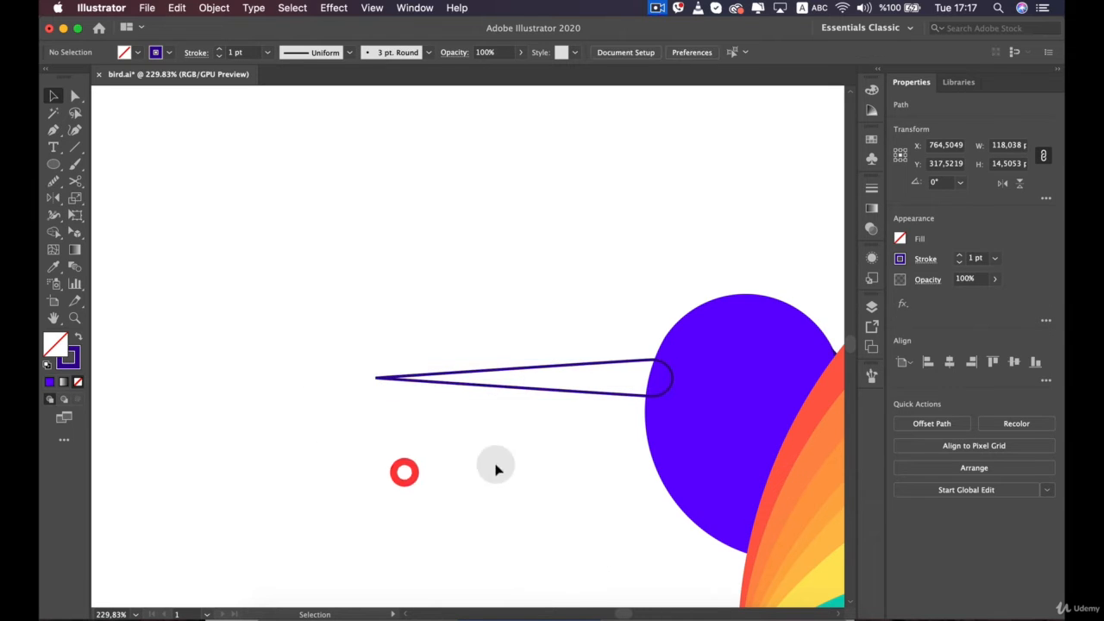
# Send the beak outline backward in the stacking order until it sits behind the head
pyautogui.click(535, 371)
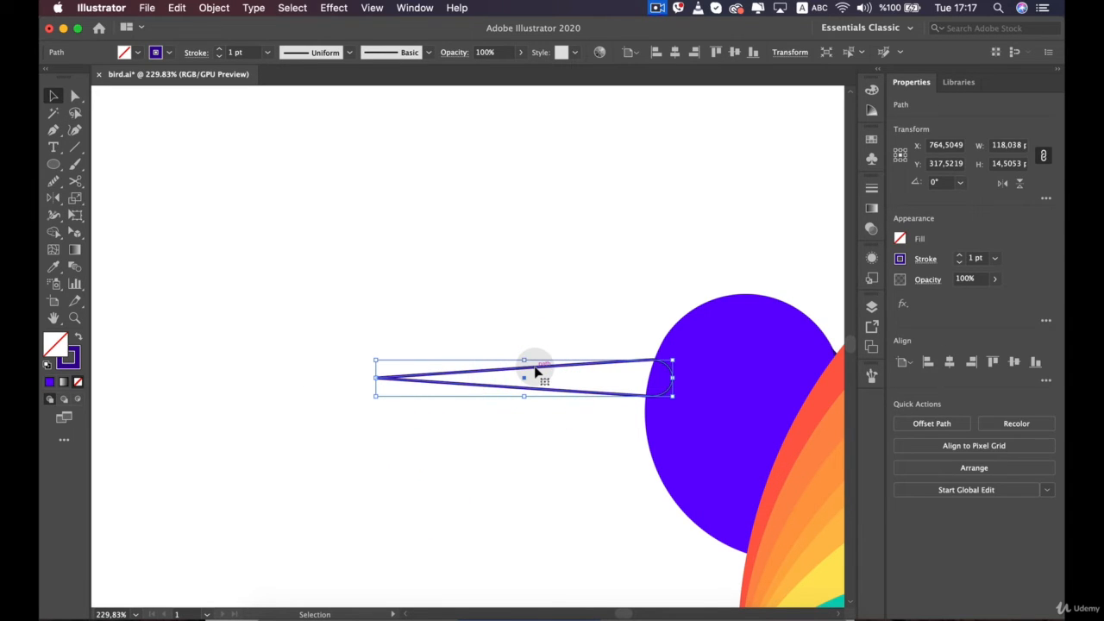
pyautogui.press('a')
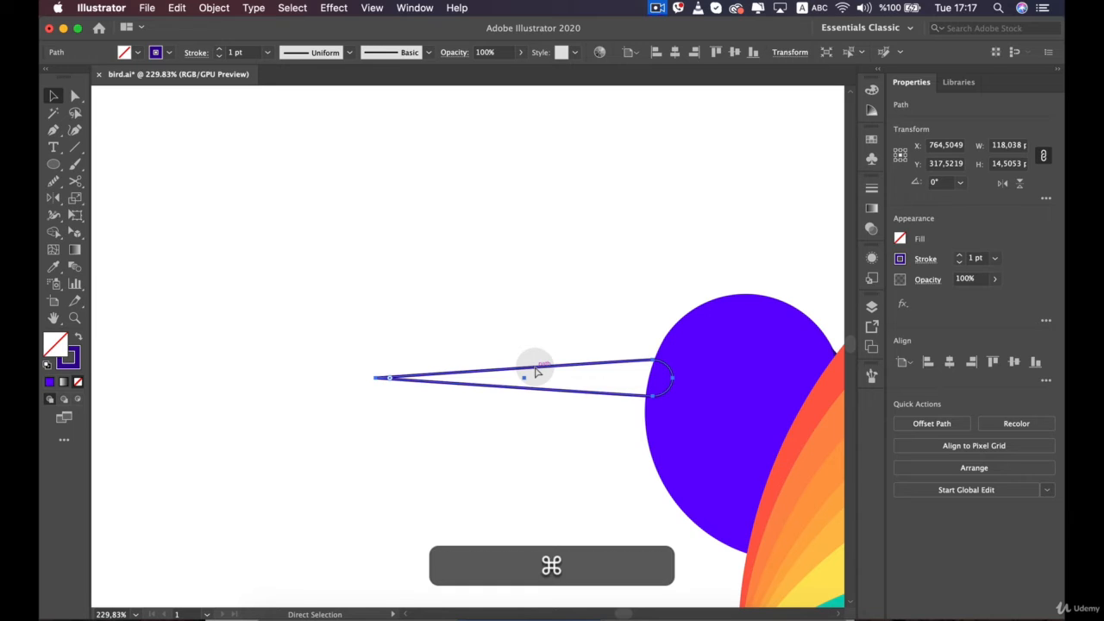
pyautogui.press('super+[')
pyautogui.press('super+[')
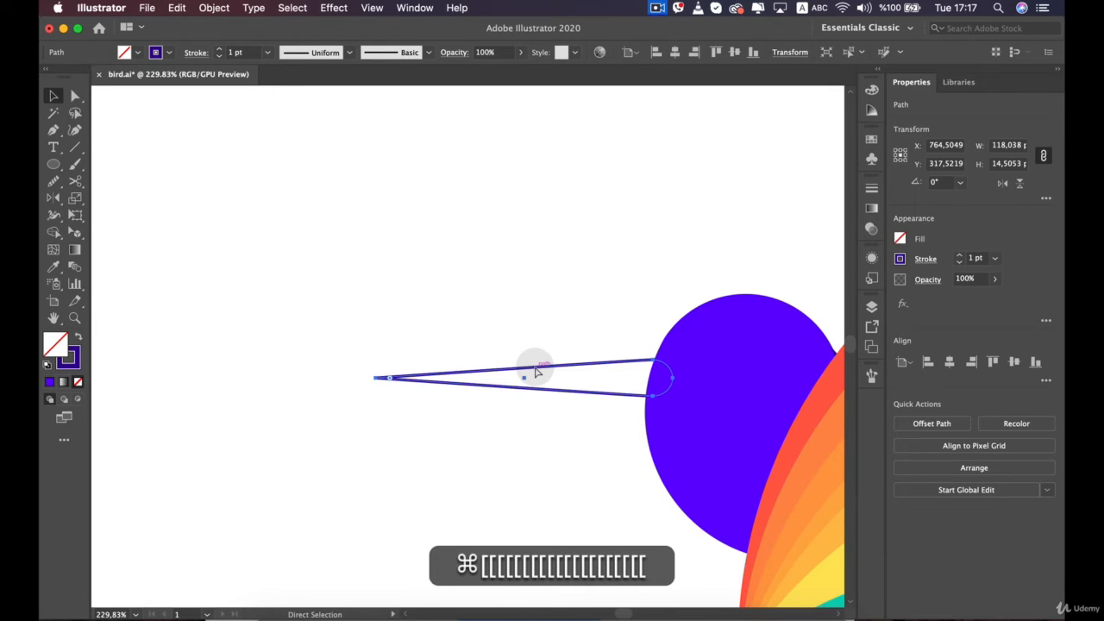
pyautogui.click(555, 481)
# Compare the layered shades of the reference bird's head with the homework bird's plain head
pyautogui.scroll(-5, 552, 480)
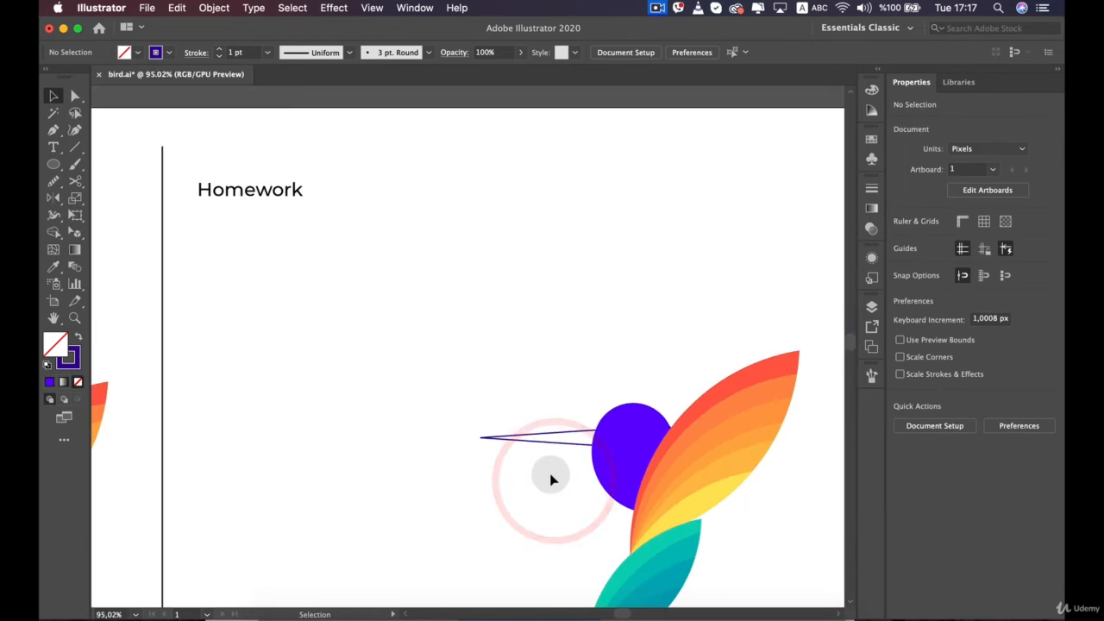
pyautogui.press('space')
pyautogui.moveTo(476, 442); pyautogui.dragTo(427, 331)
pyautogui.press('space')
pyautogui.moveTo(377, 281); pyautogui.dragTo(738, 281)
pyautogui.press('space')
pyautogui.moveTo(635, 362); pyautogui.dragTo(545, 384)
pyautogui.scroll(-3, 545, 384)
pyautogui.press('space')
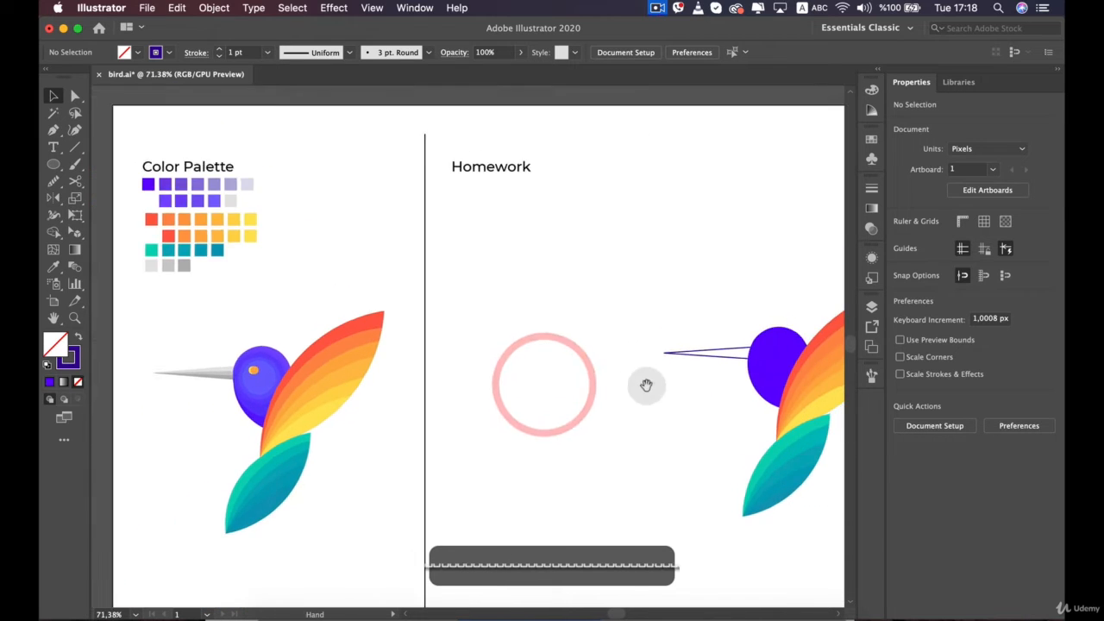
pyautogui.moveTo(648, 386); pyautogui.dragTo(528, 354)
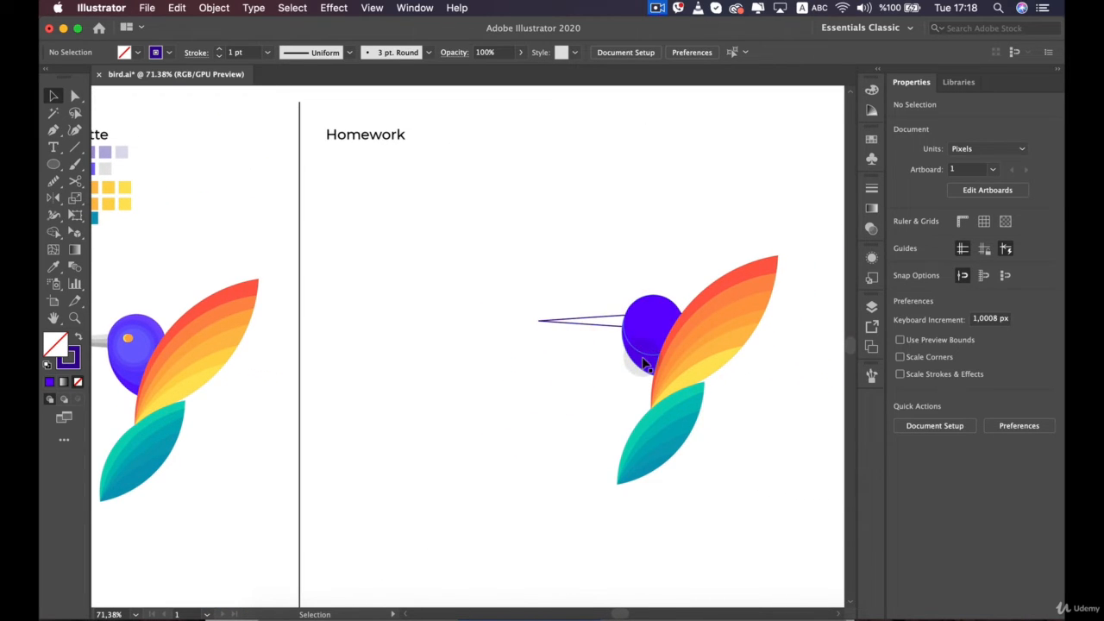
# Lighten the violet fill of the lower head crescent by adjusting its RGB values
pyautogui.scroll(3, 642, 365)
pyautogui.scroll(3, 642, 365)
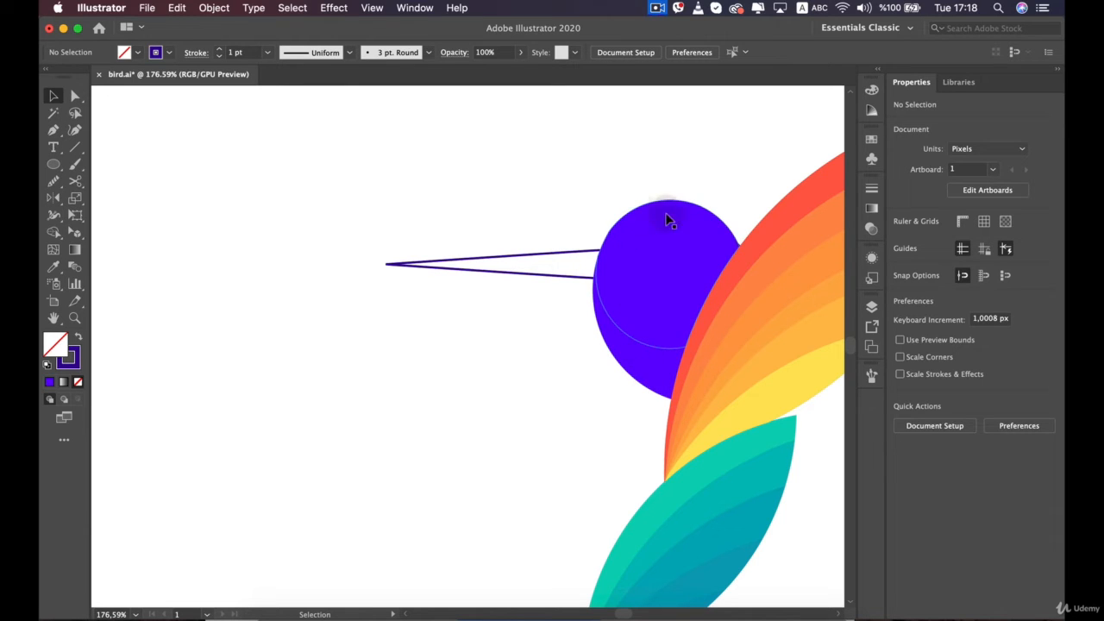
pyautogui.click(631, 358)
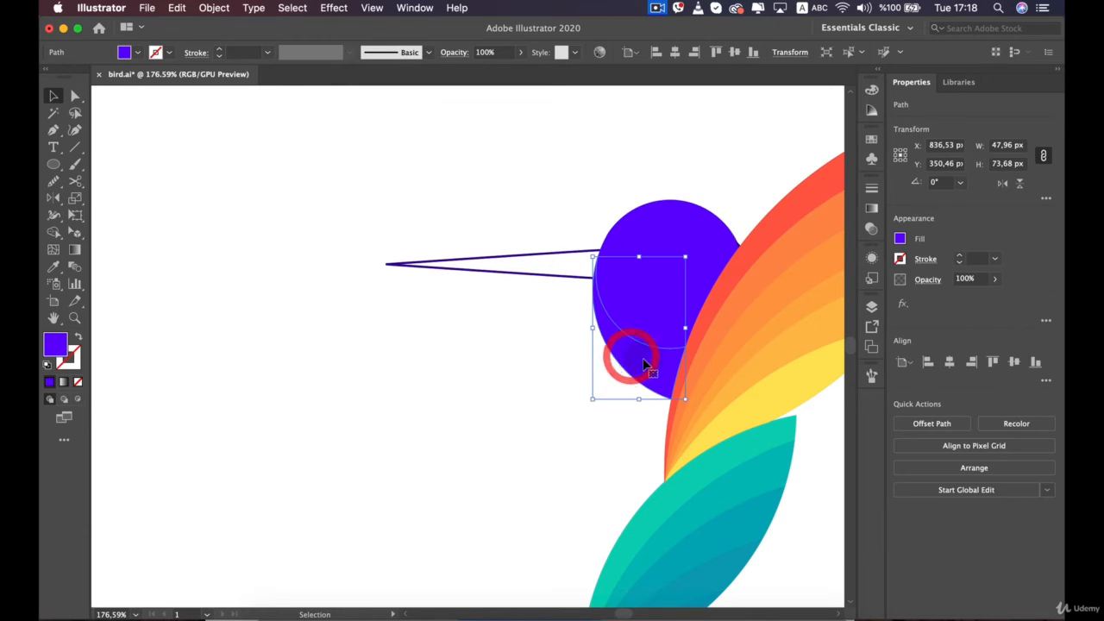
pyautogui.click(899, 241)
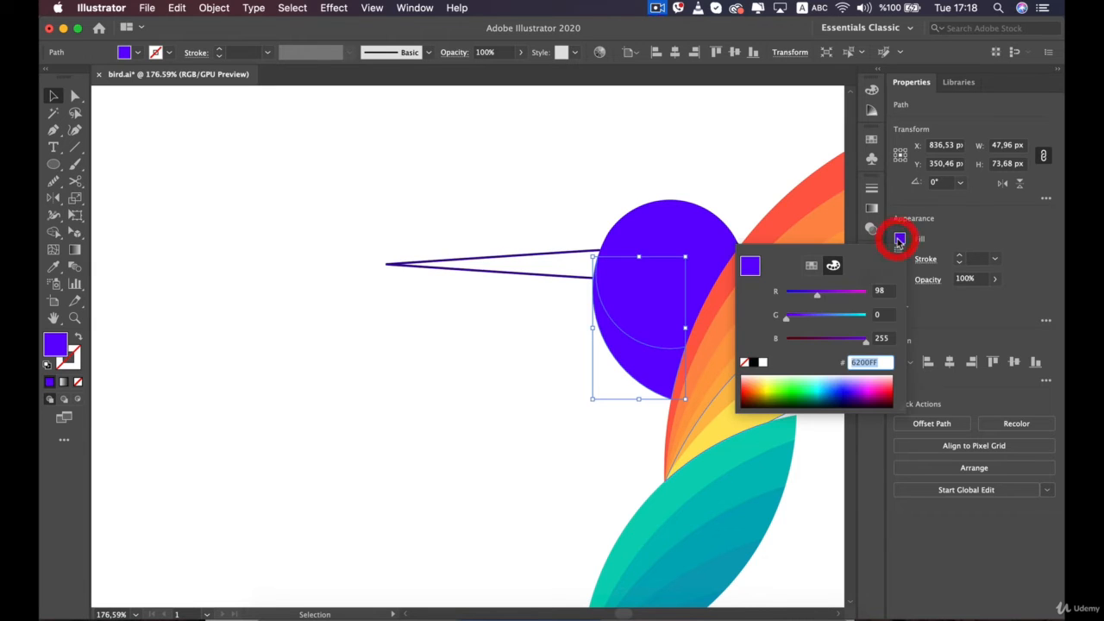
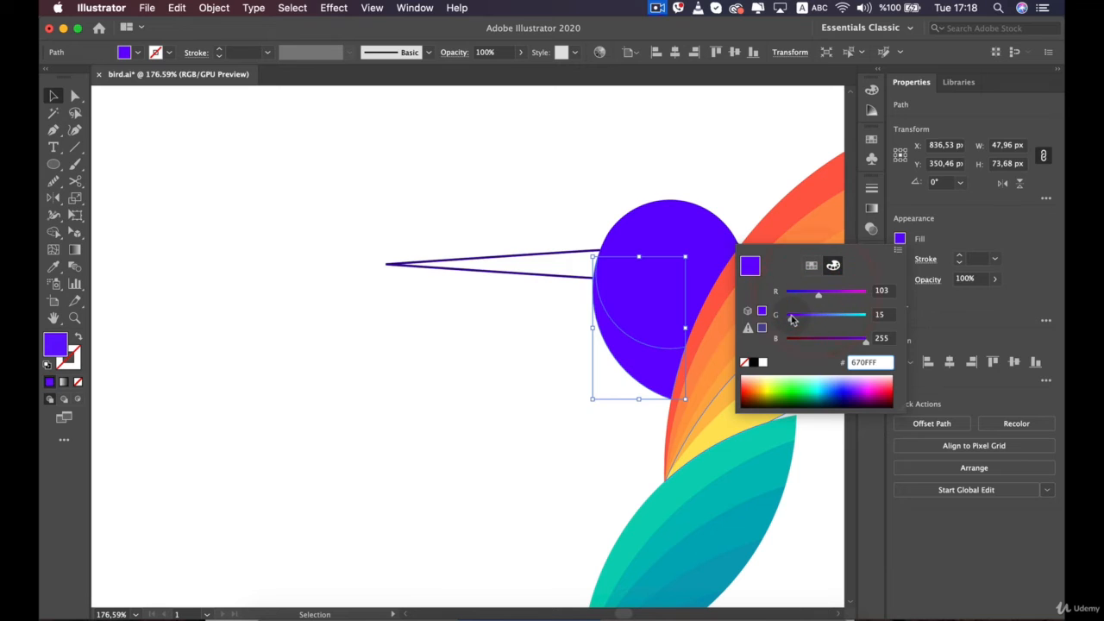
pyautogui.click(537, 376)
pyautogui.click(524, 402)
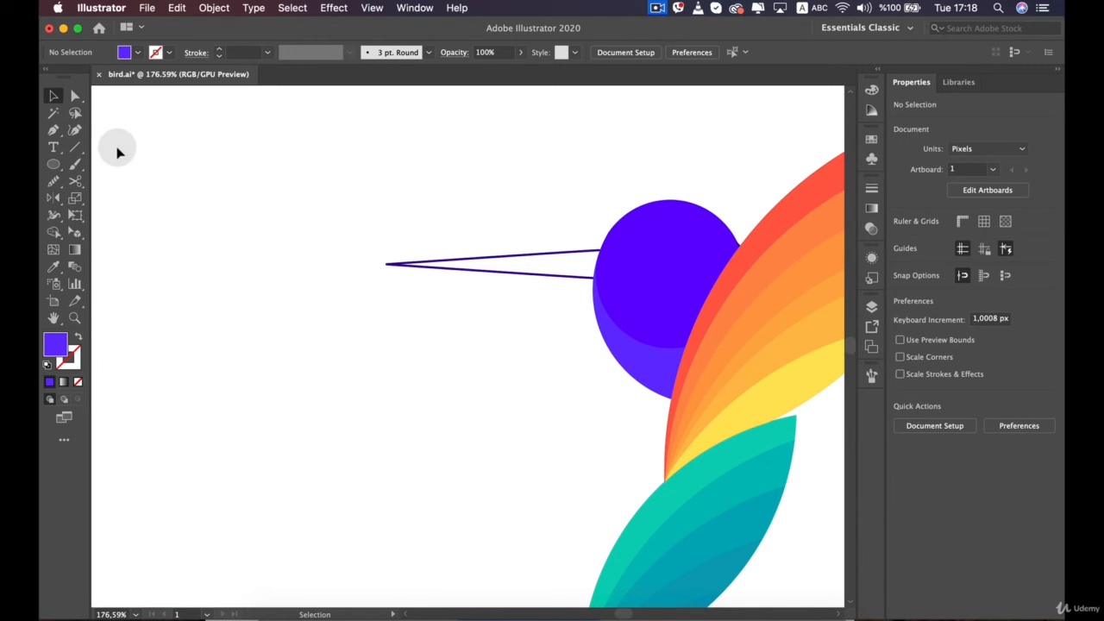
# Draw a circle about 130 px in diameter and position it over the head, aligned with the head's beak-side edge
pyautogui.click(55, 164)
pyautogui.moveTo(604, 141)
pyautogui.mouseDown()
pyautogui.moveTo(702, 210)
pyautogui.moveTo(789, 302)
pyautogui.mouseUp()
pyautogui.press('b')
pyautogui.click(722, 282)
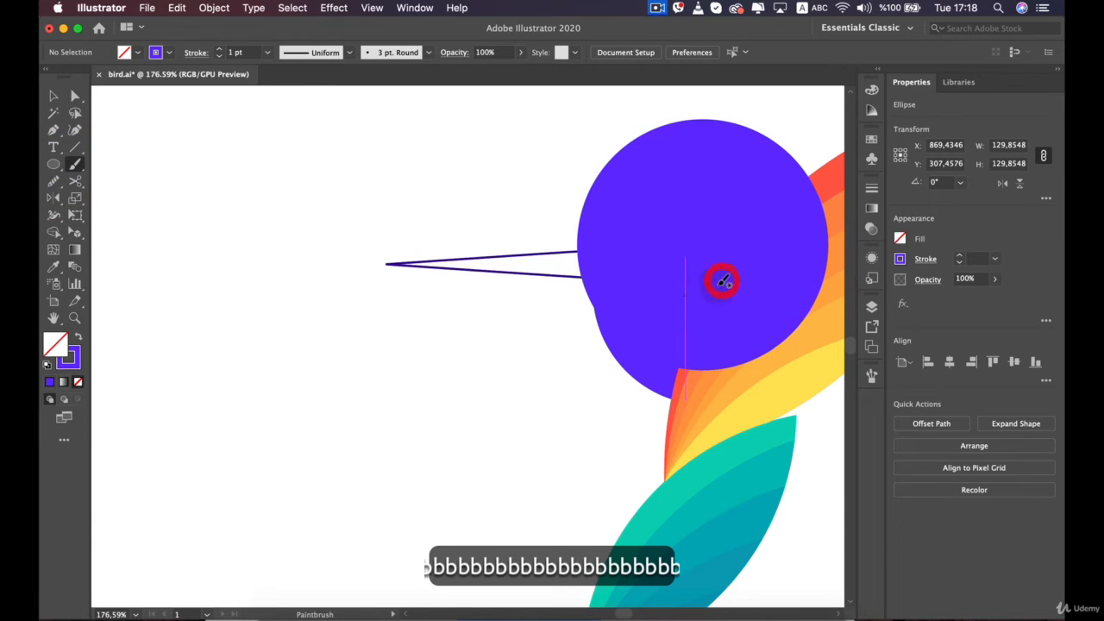
pyautogui.press('v')
pyautogui.moveTo(682, 252); pyautogui.dragTo(659, 249)
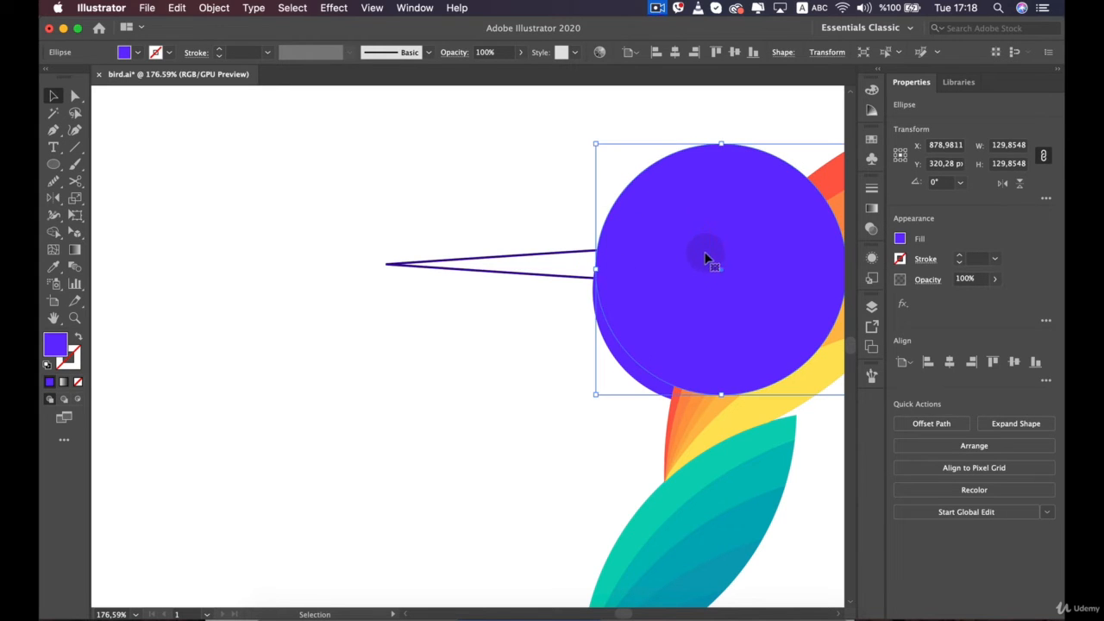
# Split the lower head crescent along the large circle's edge with Shape Builder and remove the rest of the circle
pyautogui.click(716, 338)
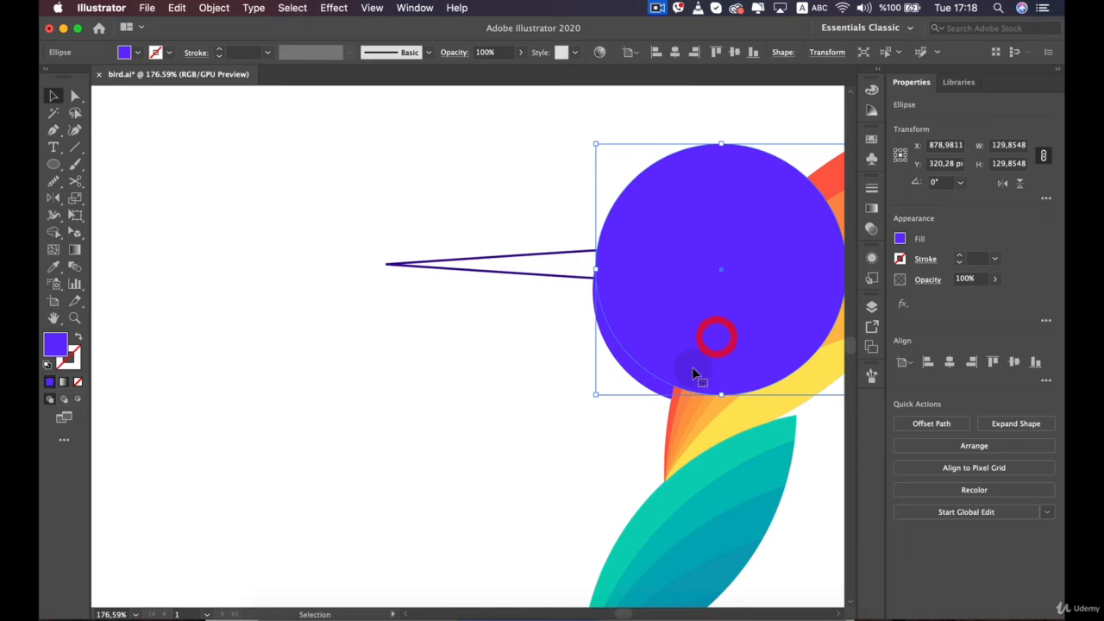
pyautogui.click(644, 383)
pyautogui.keyDown('super'); pyautogui.click(733, 334); pyautogui.keyUp('super')
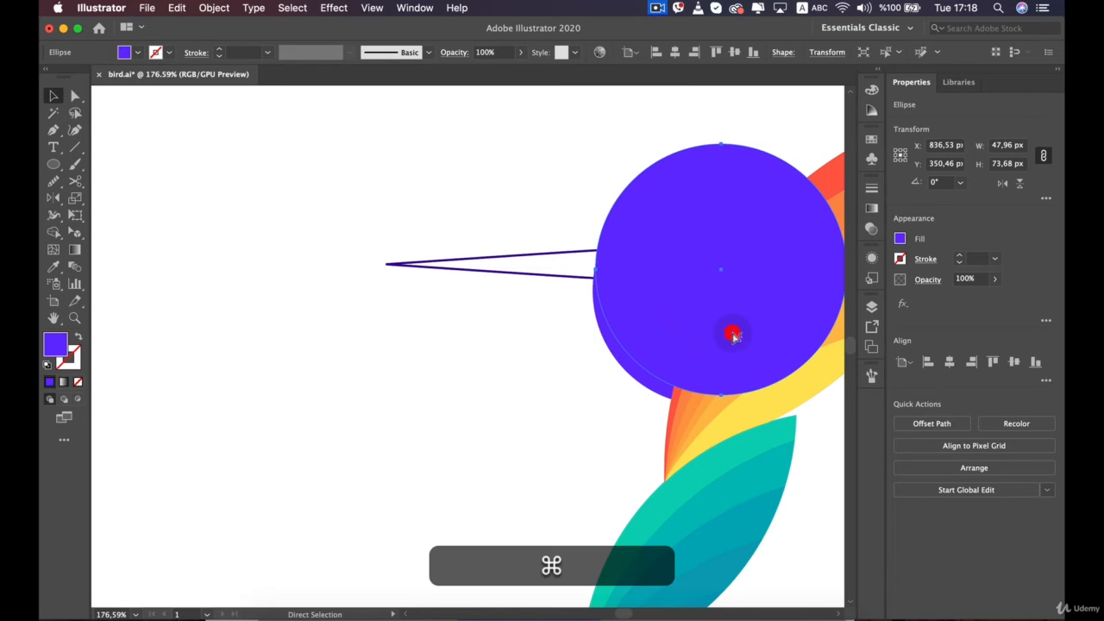
pyautogui.keyDown('super'); pyautogui.click(612, 402); pyautogui.keyUp('super')
pyautogui.keyDown('super'); pyautogui.click(629, 377); pyautogui.keyUp('super')
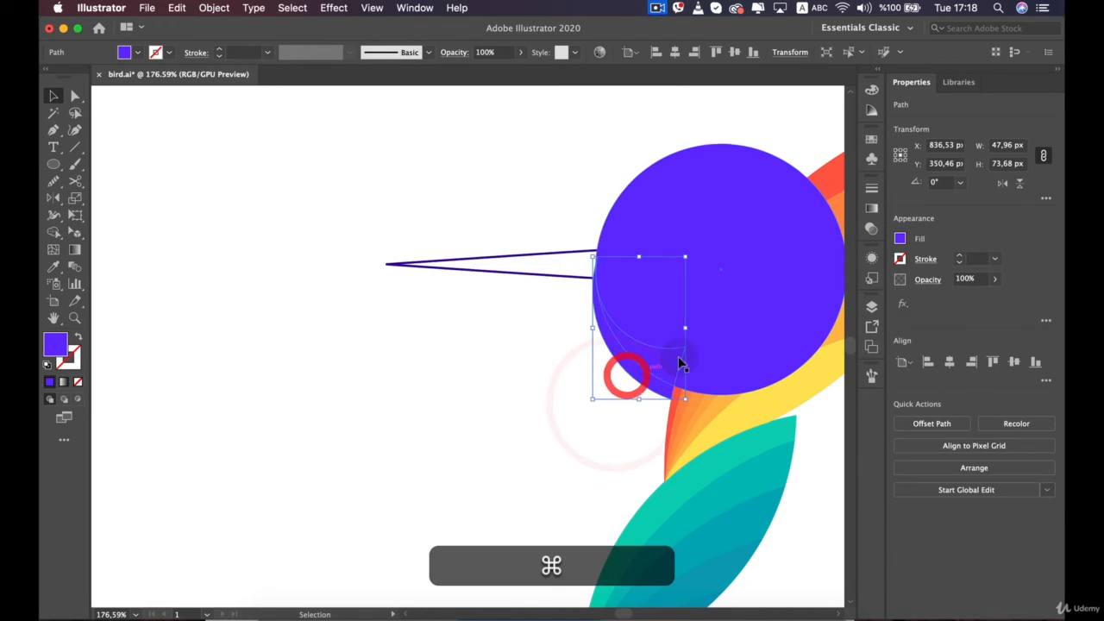
pyautogui.keyDown('super'); pyautogui.click(729, 328); pyautogui.keyUp('super')
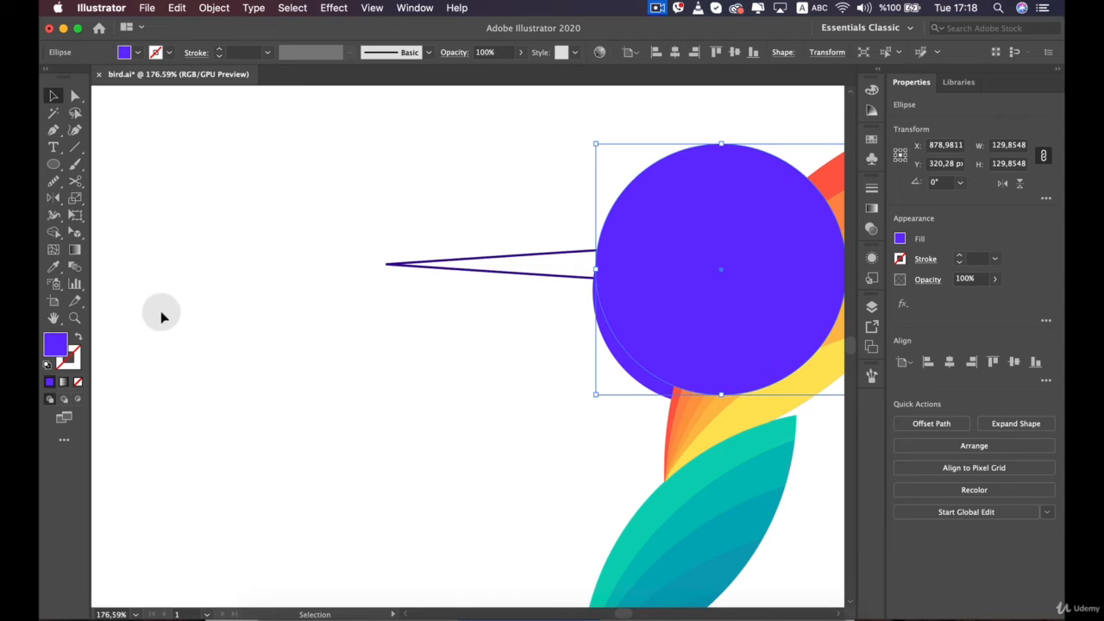
pyautogui.click(499, 408)
pyautogui.keyDown('shift'); pyautogui.click(645, 372); pyautogui.keyUp('shift')
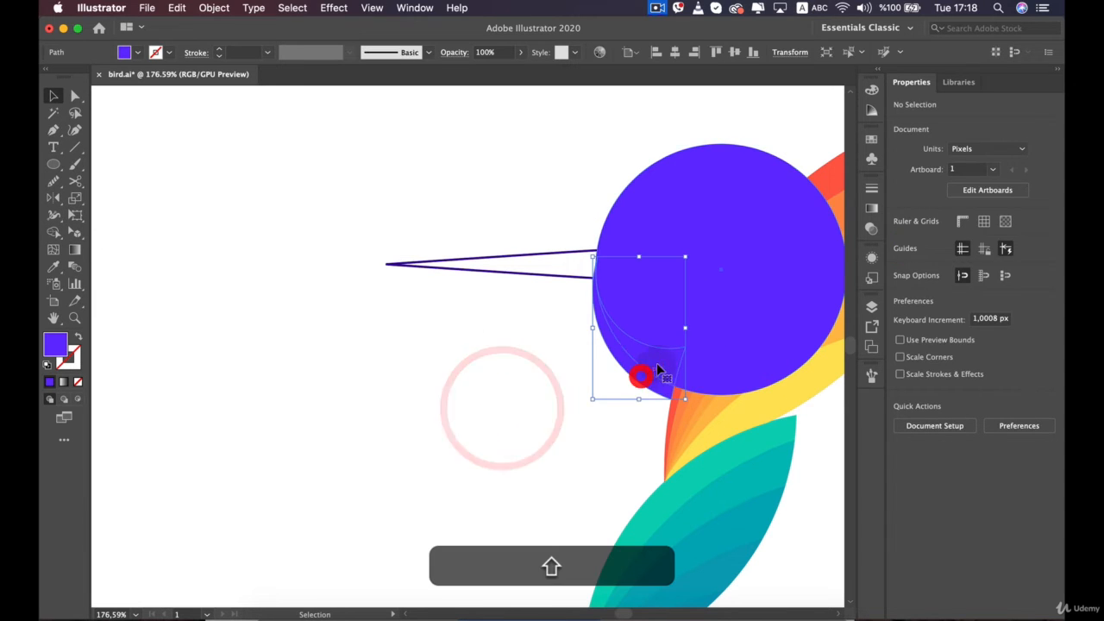
pyautogui.keyDown('shift'); pyautogui.click(706, 306); pyautogui.keyUp('shift')
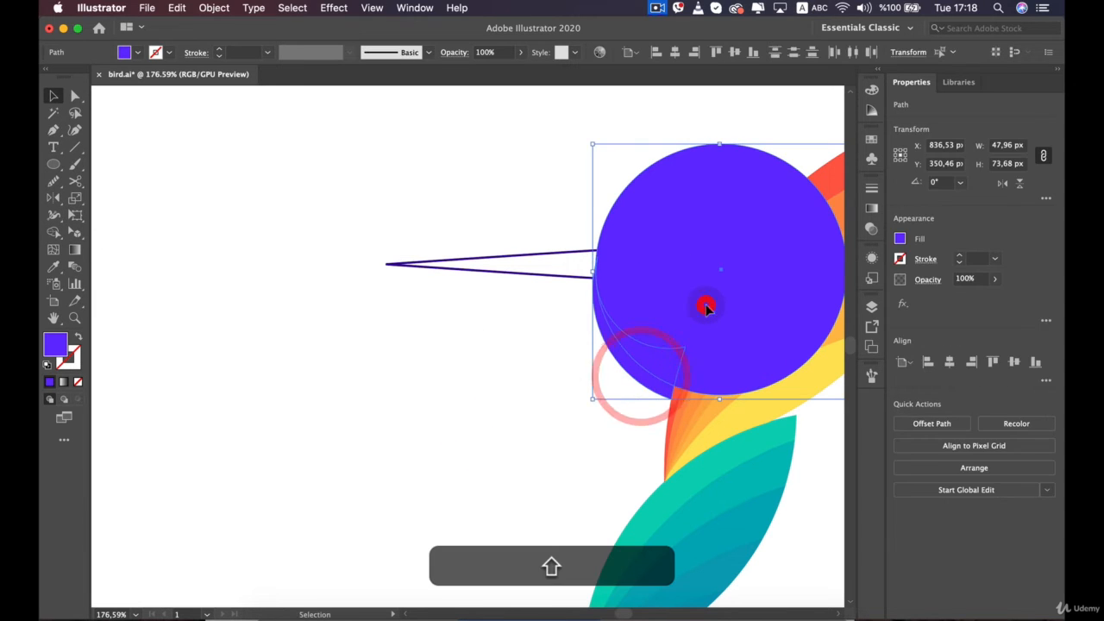
pyautogui.keyDown('alt'); pyautogui.keyDown('super'); pyautogui.click(660, 272); pyautogui.keyUp('super'); pyautogui.keyUp('alt')
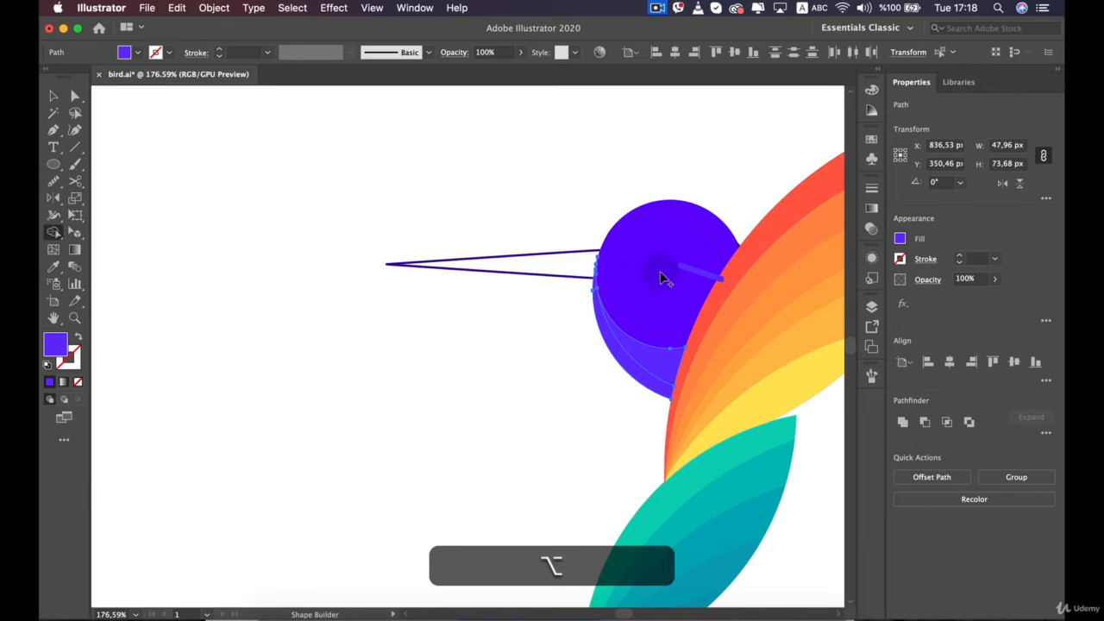
pyautogui.press('v')
# Lighten the inner lower head crescent by raising its fill's green value to 58
pyautogui.click(648, 362)
pyautogui.click(597, 431)
pyautogui.click(653, 380)
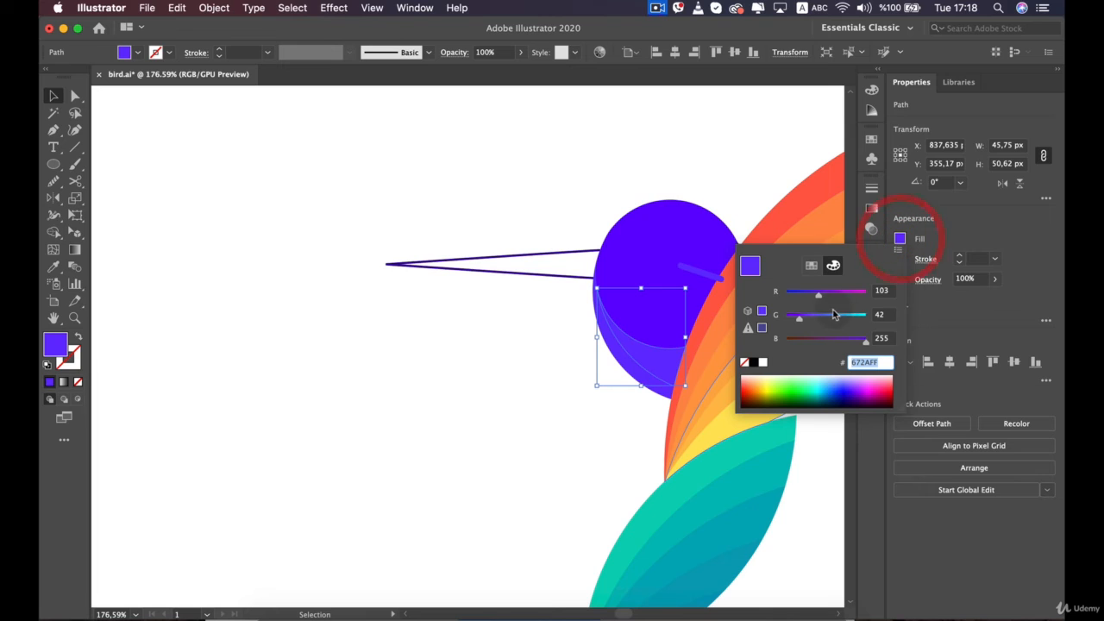
pyautogui.moveTo(803, 319); pyautogui.dragTo(811, 318)
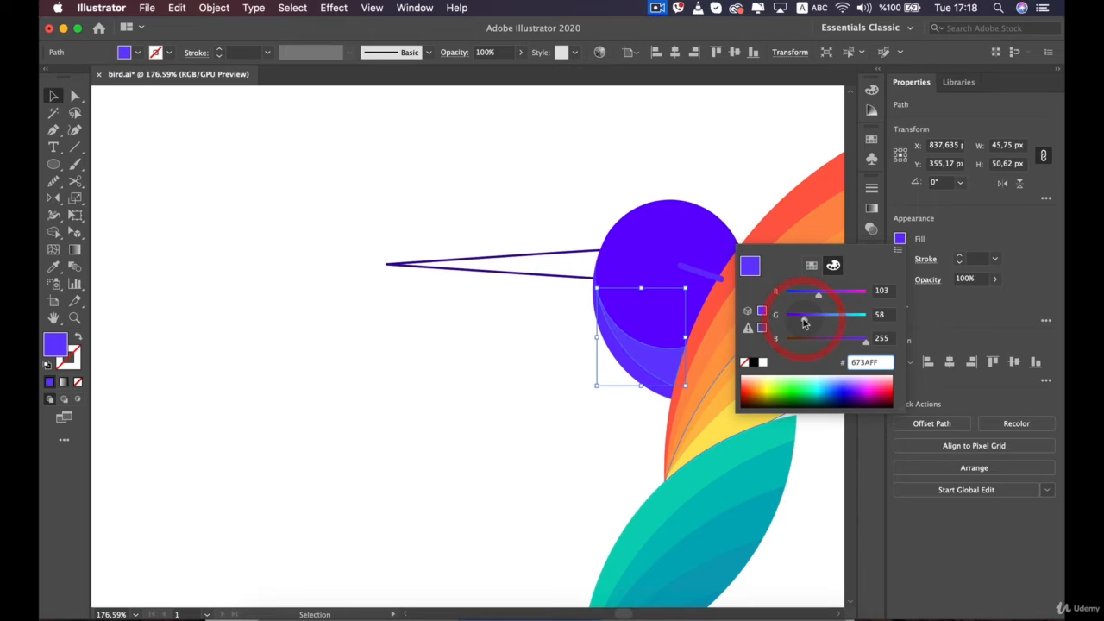
pyautogui.click(572, 415)
# Lighten the outermost lower head crescent by raising its fill's green value to 70
pyautogui.click(659, 392)
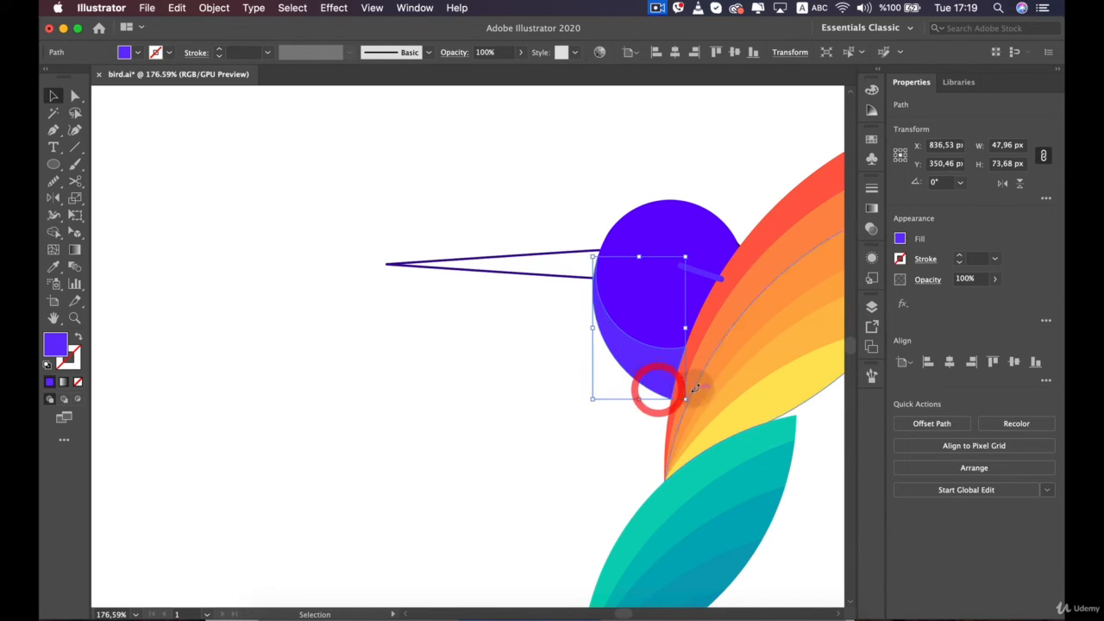
pyautogui.click(900, 240)
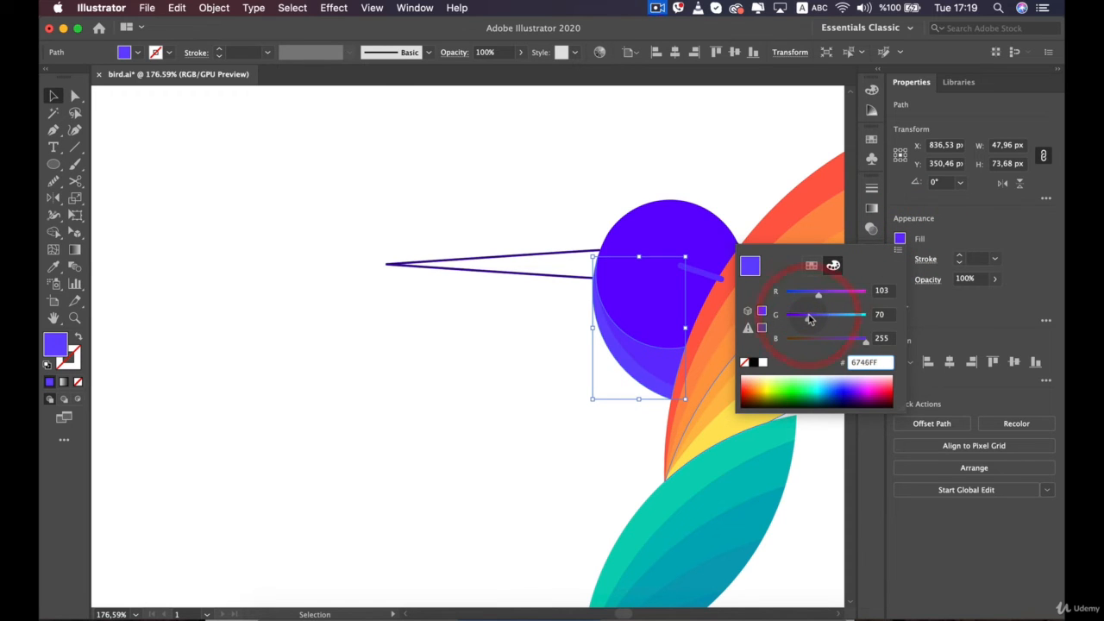
pyautogui.click(591, 436)
pyautogui.click(555, 456)
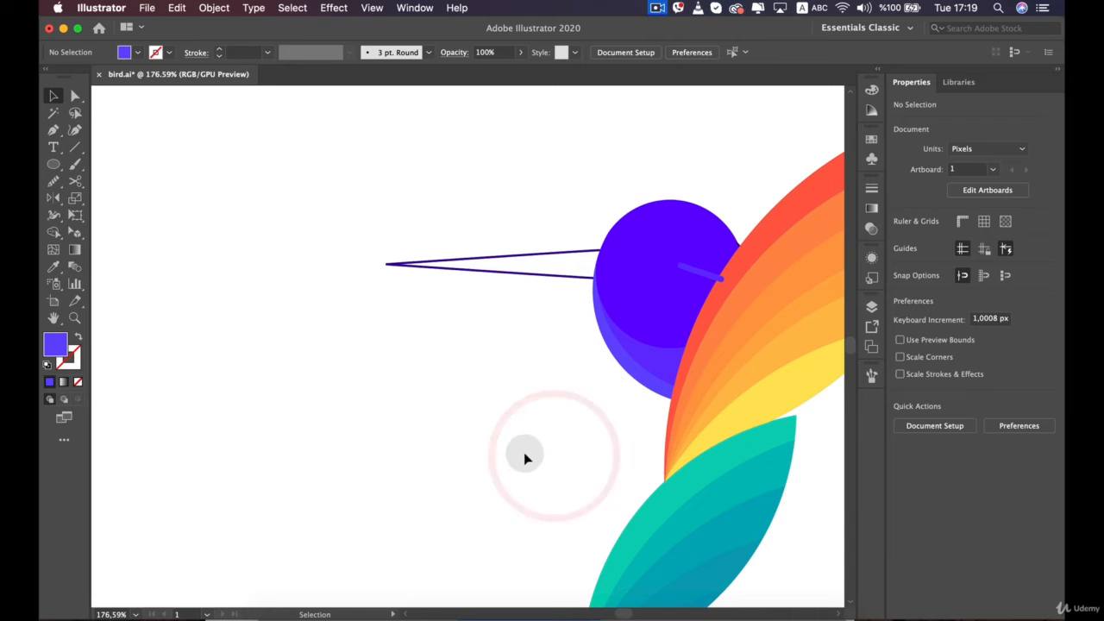
# Delete the stray violet line on the head beside the wing
pyautogui.scroll(-3, 523, 453)
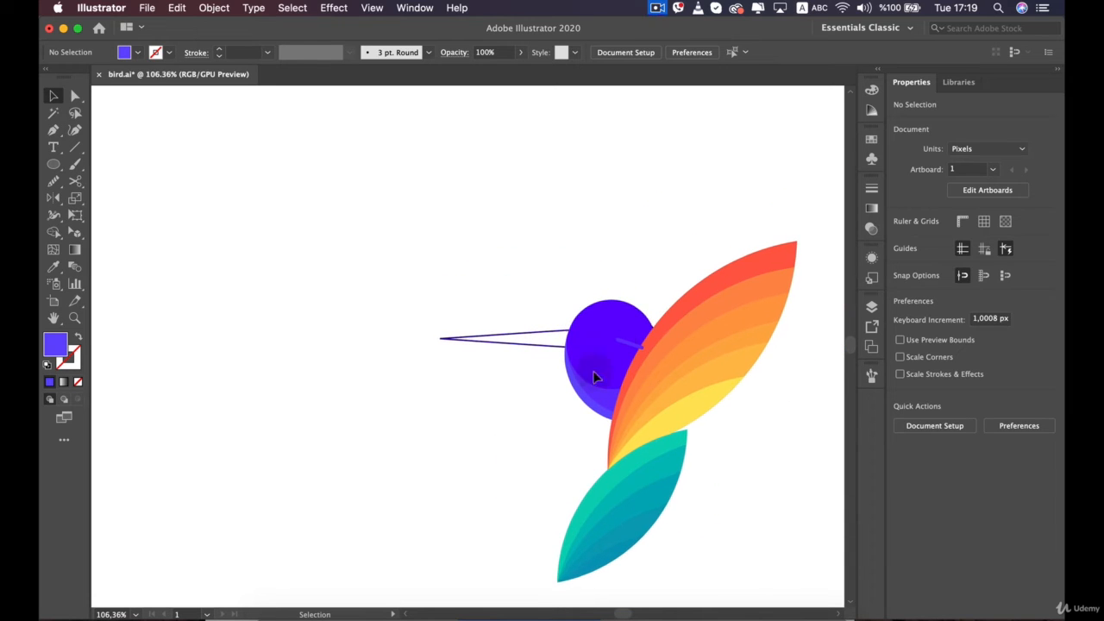
pyautogui.scroll(2, 633, 345)
pyautogui.click(622, 347)
pyautogui.press('BackSpace')
pyautogui.press('BackSpace')
pyautogui.press('BackSpace')
pyautogui.press('BackSpace')
pyautogui.press('BackSpace')
pyautogui.press('BackSpace')
pyautogui.press('BackSpace')
pyautogui.press('BackSpace')
pyautogui.press('BackSpace')
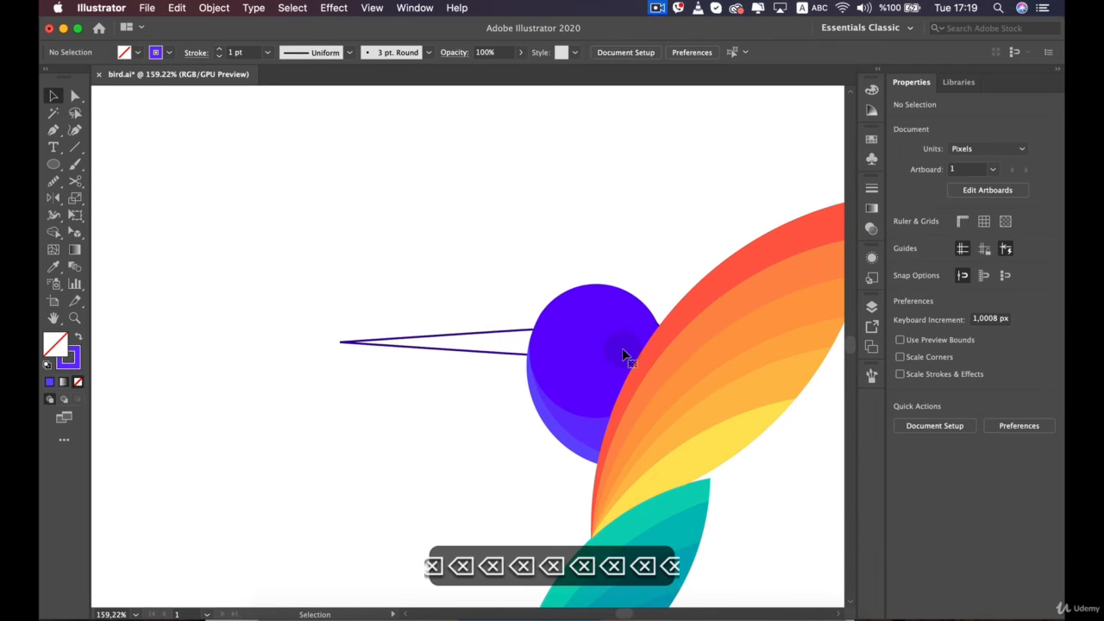
pyautogui.click(484, 428)
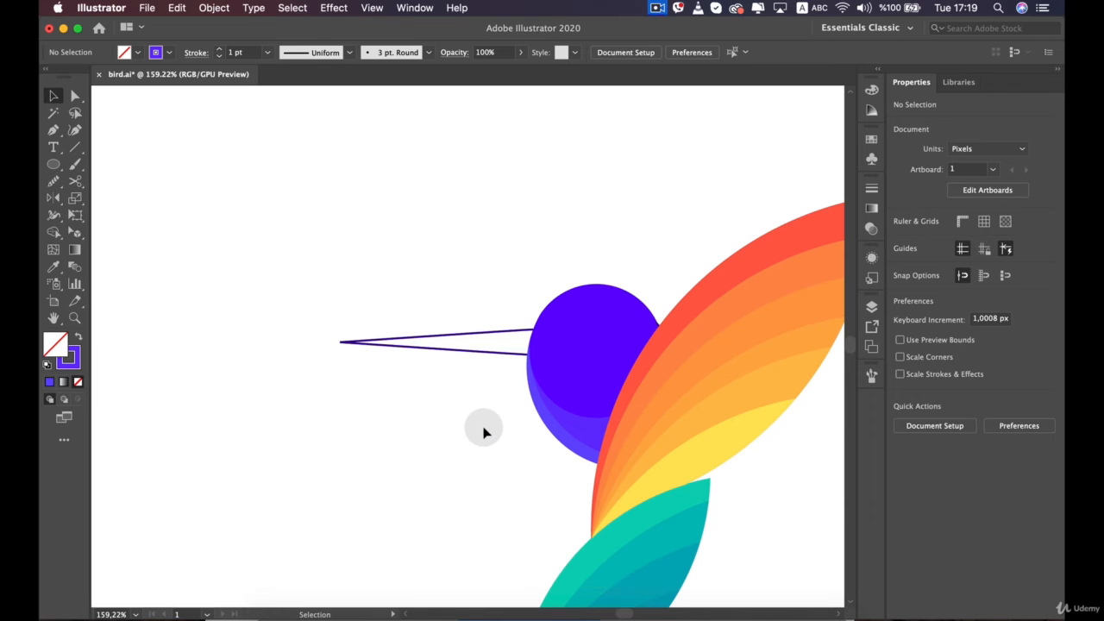
# Delete the leftover dark purple sliver where the head meets the wing's upper edge
pyautogui.scroll(5, 483, 428)
pyautogui.moveTo(629, 292); pyautogui.dragTo(285, 429)
pyautogui.scroll(8, 553, 325)
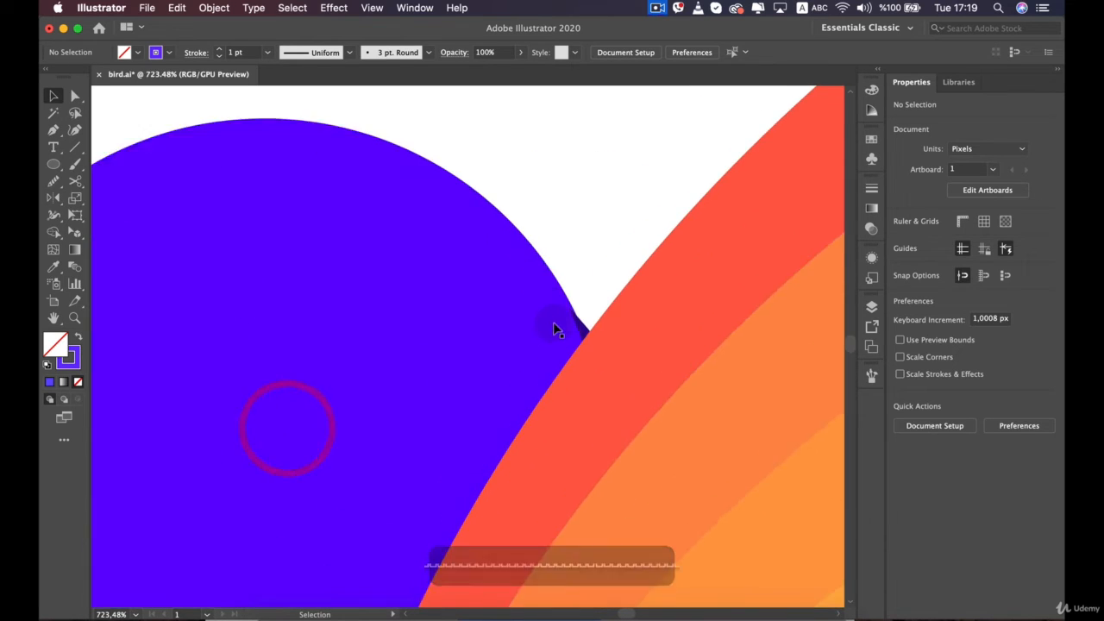
pyautogui.scroll(4, 625, 337)
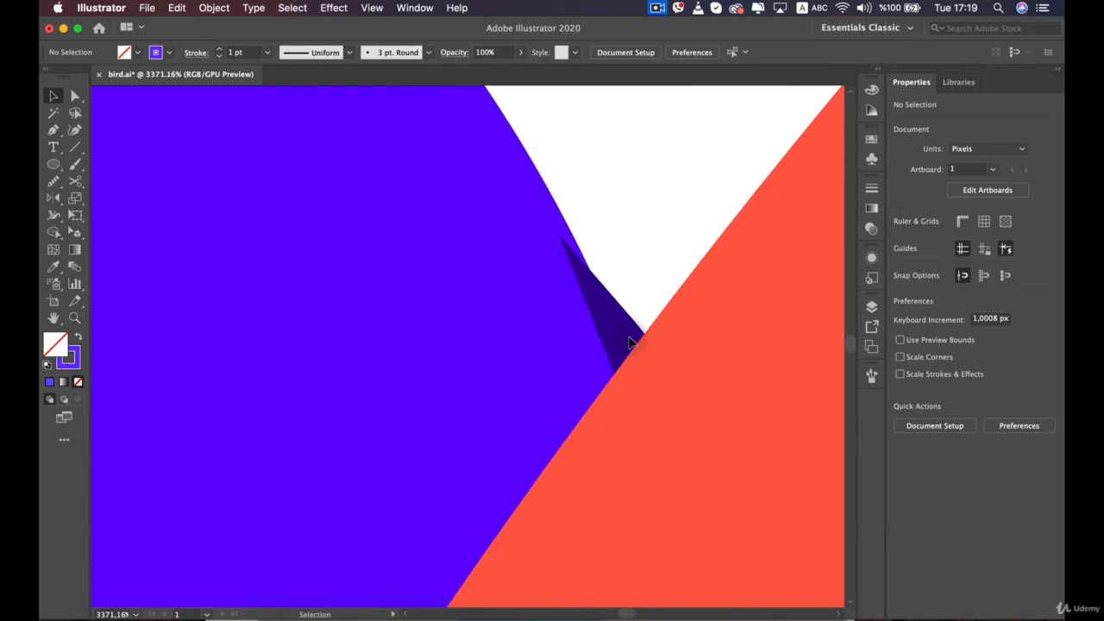
pyautogui.click(629, 343)
pyautogui.press('BackSpace')
pyautogui.click(629, 344)
pyautogui.press('BackSpace')
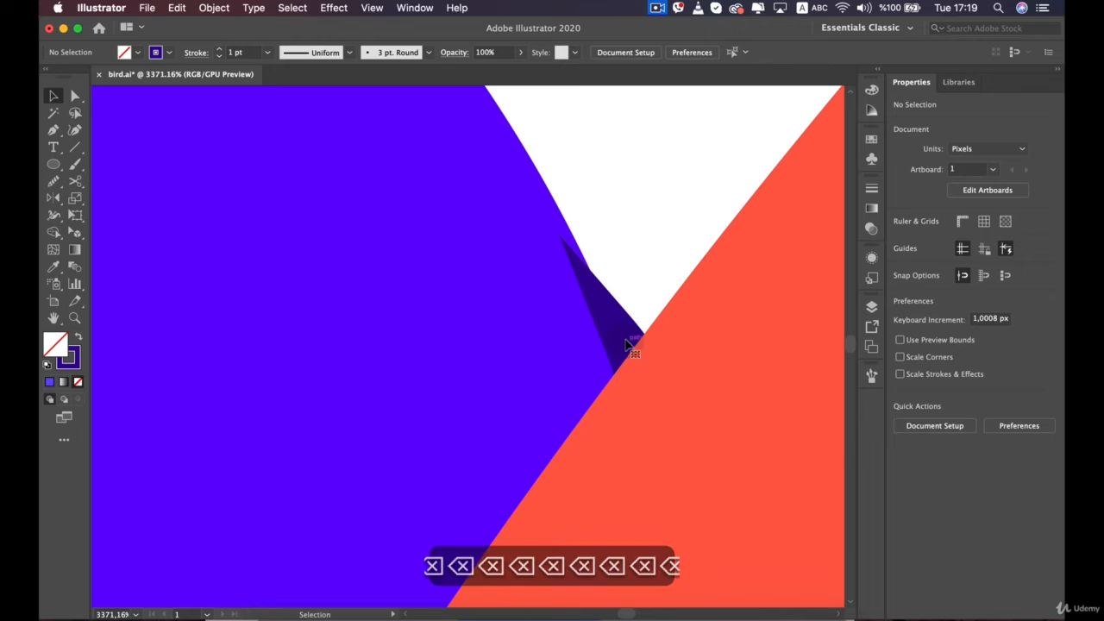
pyautogui.click(627, 344)
pyautogui.press('BackSpace')
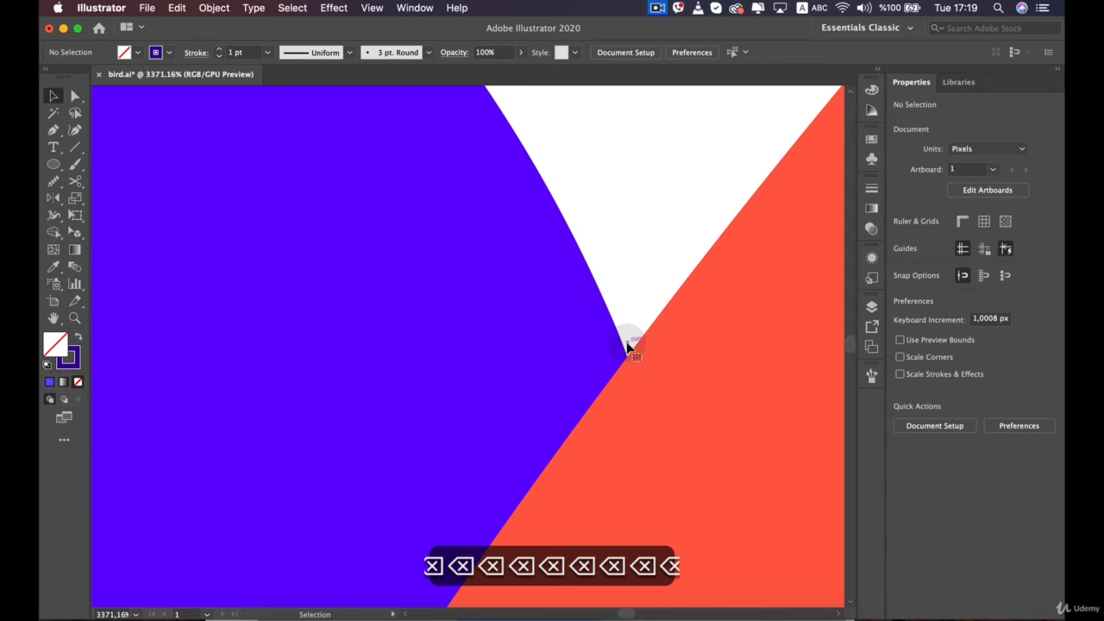
pyautogui.scroll(-10, 646, 303)
pyautogui.click(411, 446)
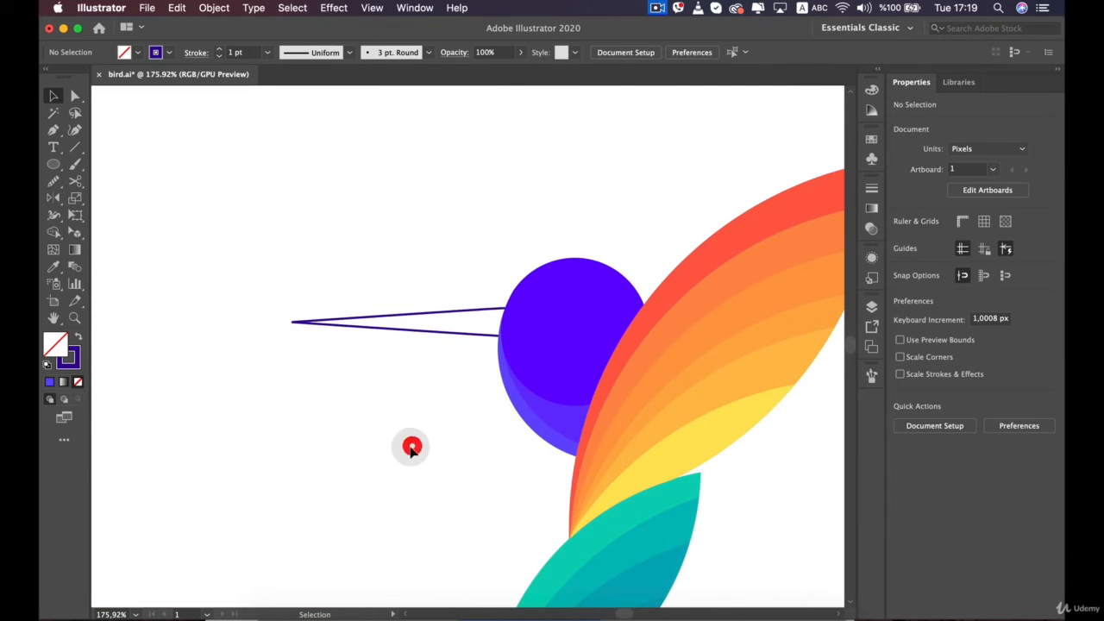
# Draw a circle about 170 px in diameter over the head and the red-orange wing
pyautogui.scroll(-6, 399, 458)
pyautogui.click(556, 334)
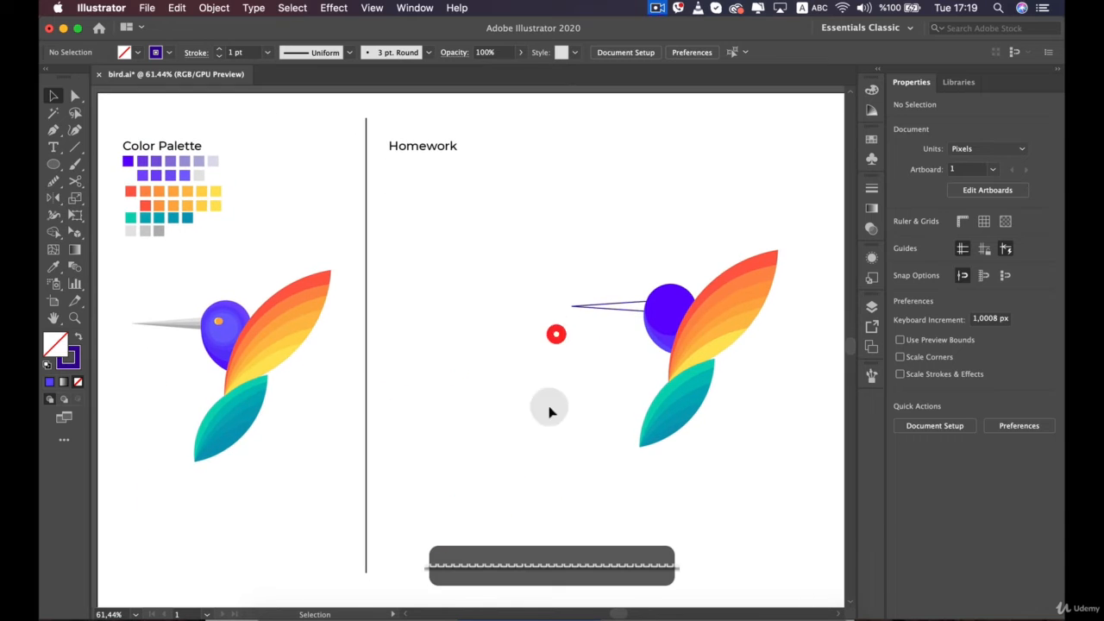
pyautogui.scroll(2, 703, 314)
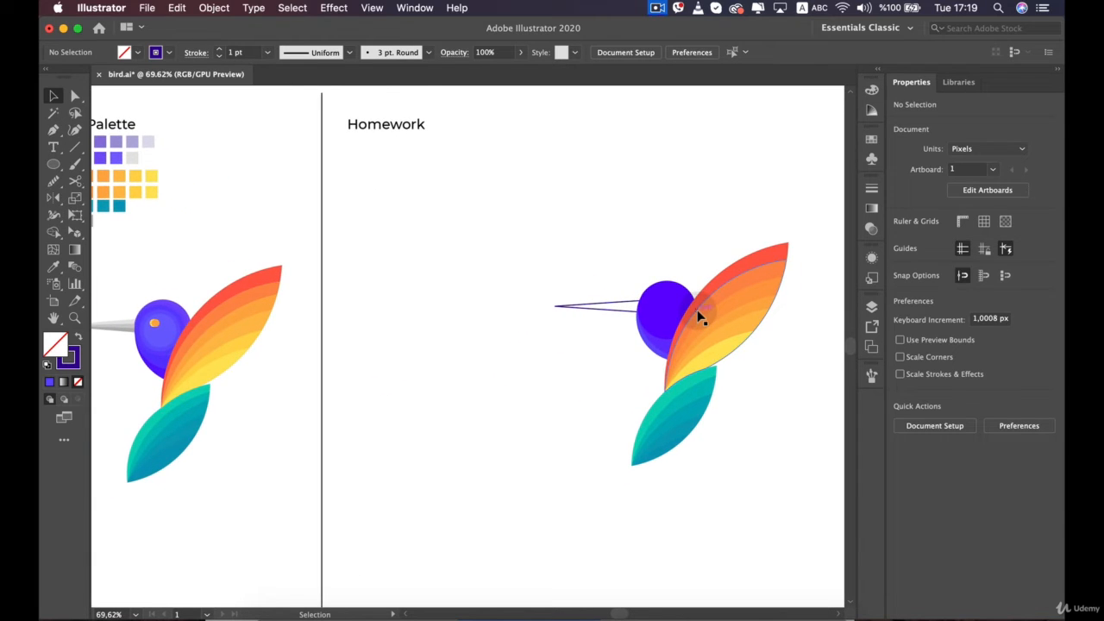
pyautogui.scroll(5, 700, 318)
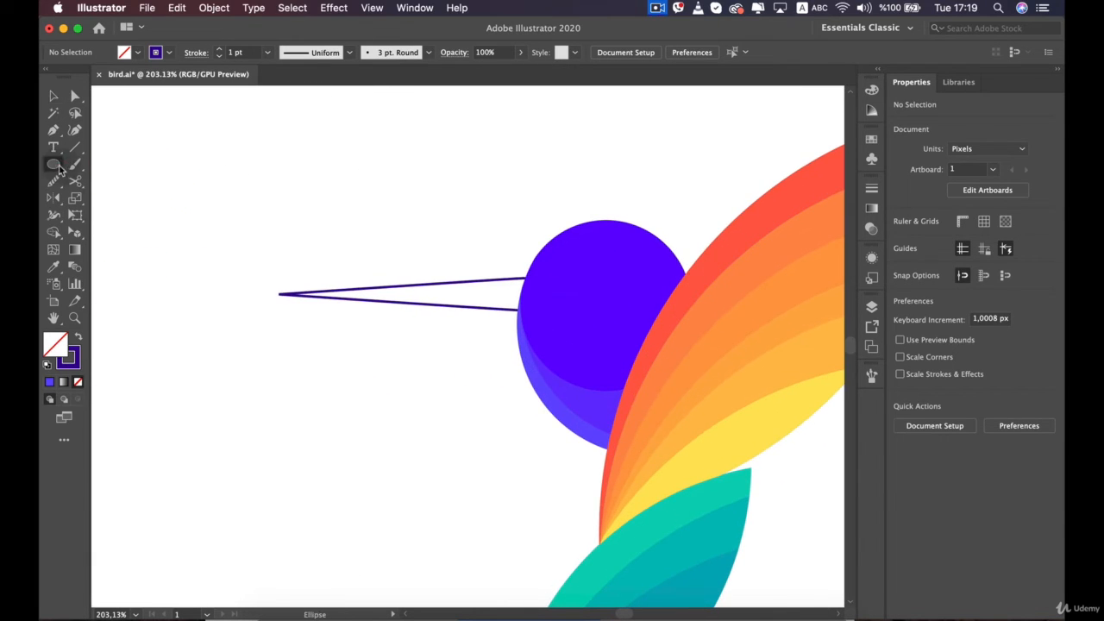
pyautogui.click(54, 165)
pyautogui.scroll(3, 493, 239)
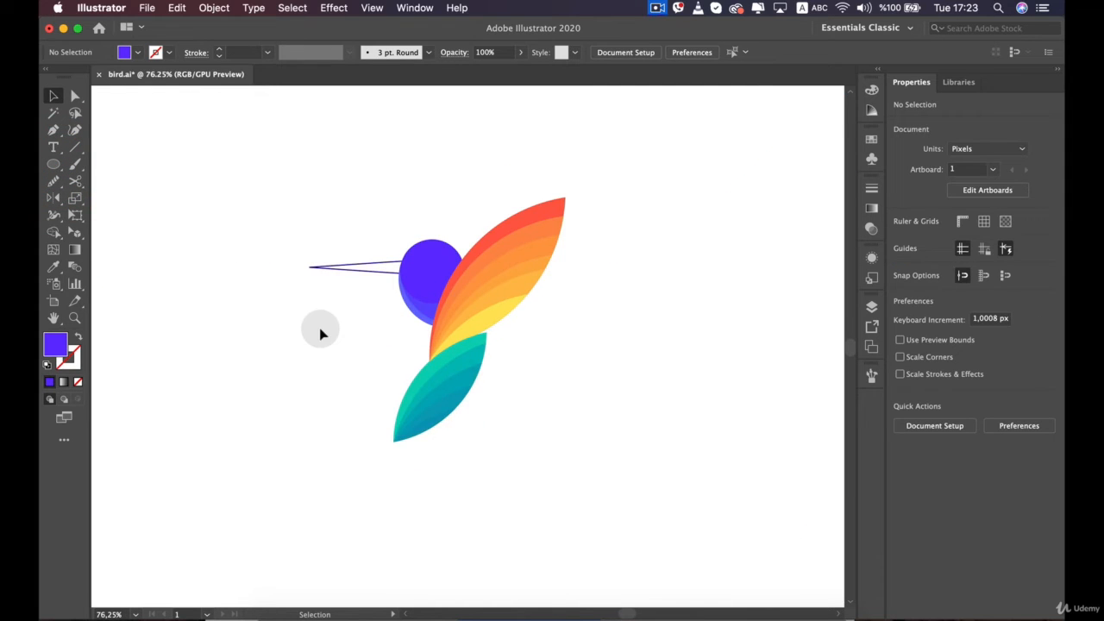
pyautogui.scroll(4, 374, 305)
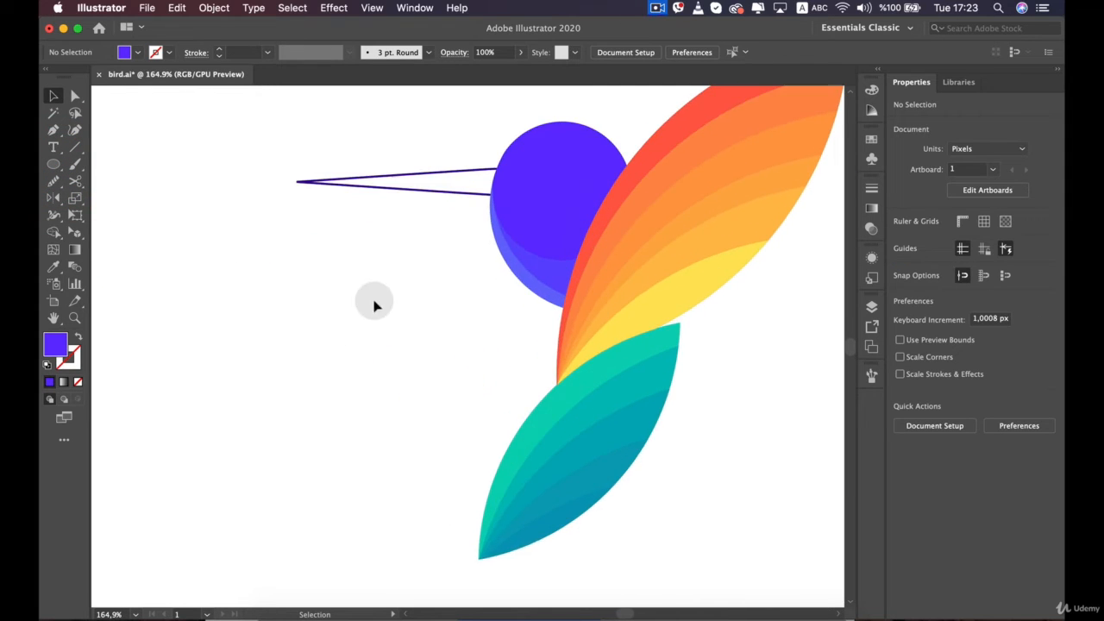
pyautogui.press('space')
pyautogui.moveTo(436, 252); pyautogui.dragTo(327, 371)
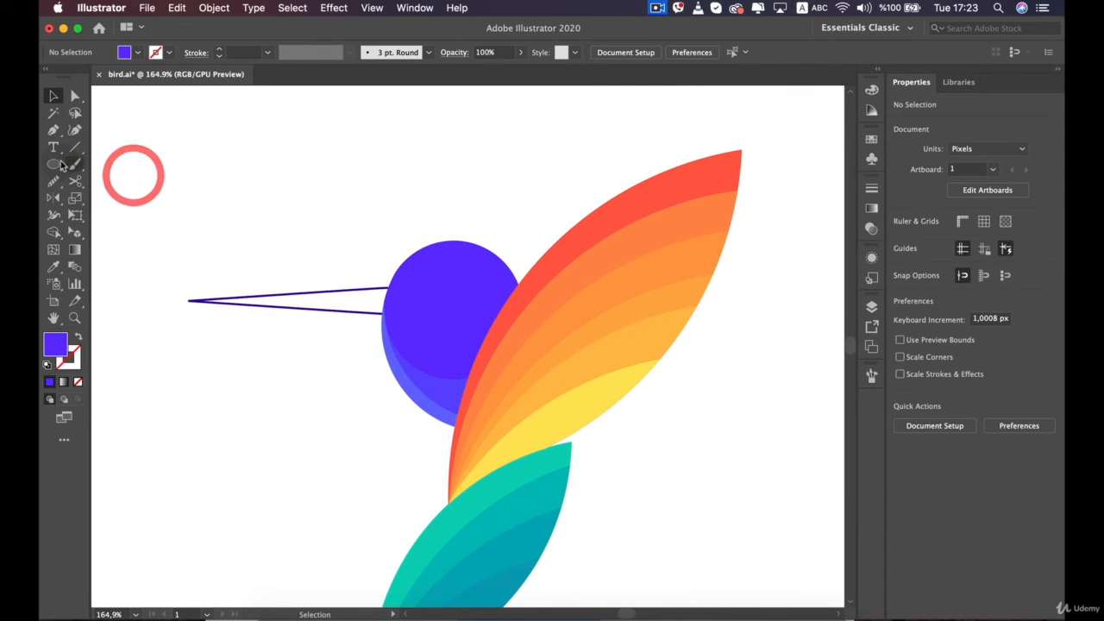
pyautogui.click(55, 165)
pyautogui.moveTo(375, 175); pyautogui.dragTo(514, 350)
pyautogui.moveTo(413, 243); pyautogui.dragTo(475, 249)
# Show the artwork in outline view, shrink the circle to about 105 px and move it against the head's beak-side edge
pyautogui.click(372, 8)
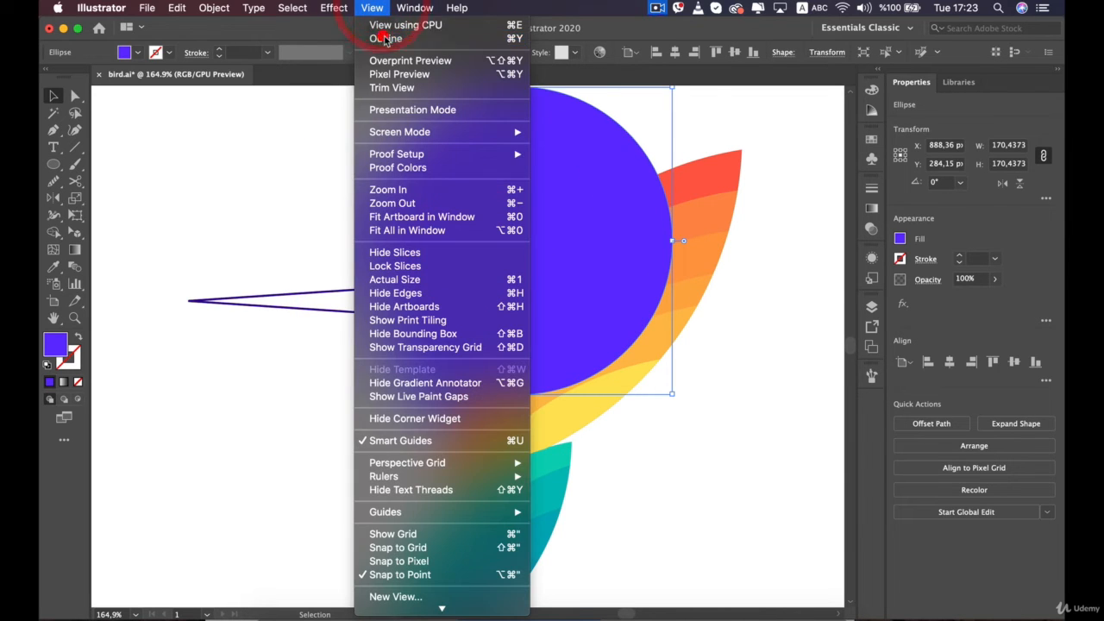
pyautogui.click(386, 39)
pyautogui.moveTo(673, 242); pyautogui.dragTo(553, 266)
pyautogui.scroll(3, 443, 278)
pyautogui.scroll(1, 443, 278)
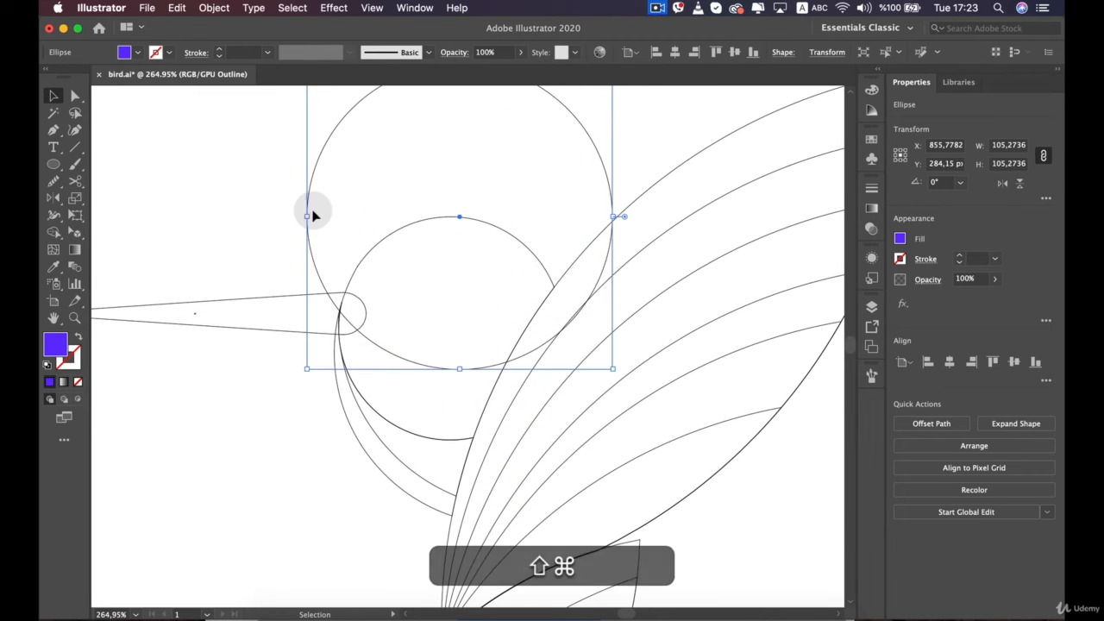
pyautogui.moveTo(316, 206); pyautogui.dragTo(350, 244)
pyautogui.press('Up')
pyautogui.press('Up')
pyautogui.press('Up')
pyautogui.press('Up')
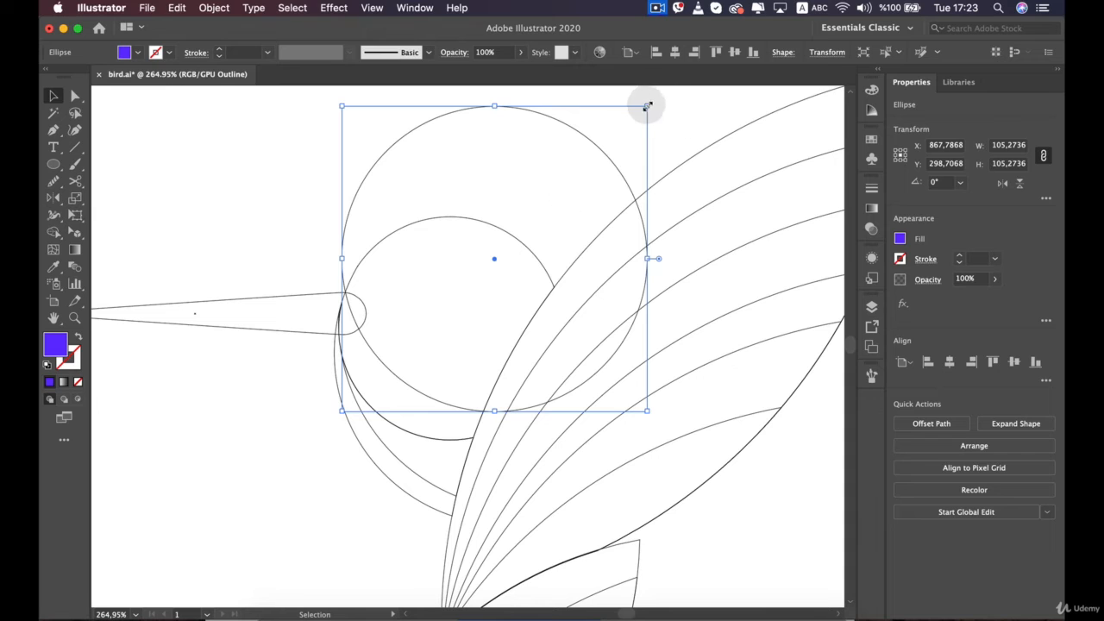
# Reduce the circle to about 79 px and nudge it until its beak-side edge lines up with the head's outline
pyautogui.moveTo(647, 106); pyautogui.dragTo(572, 168)
pyautogui.press('Right')
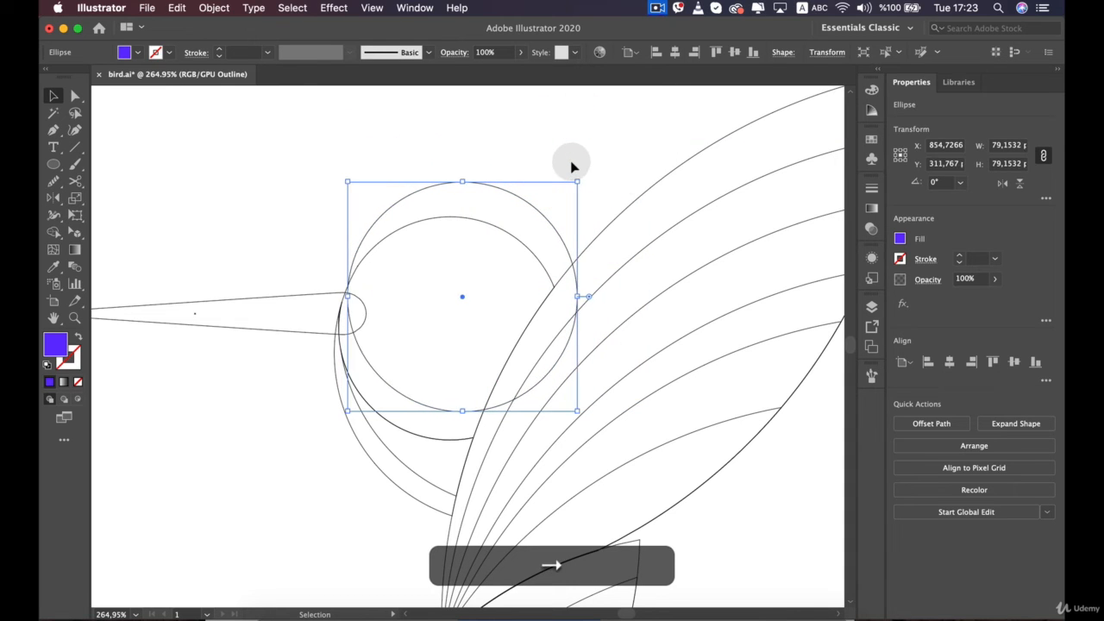
pyautogui.press('Right')
pyautogui.press('Left')
pyautogui.press('Left')
pyautogui.press('Left')
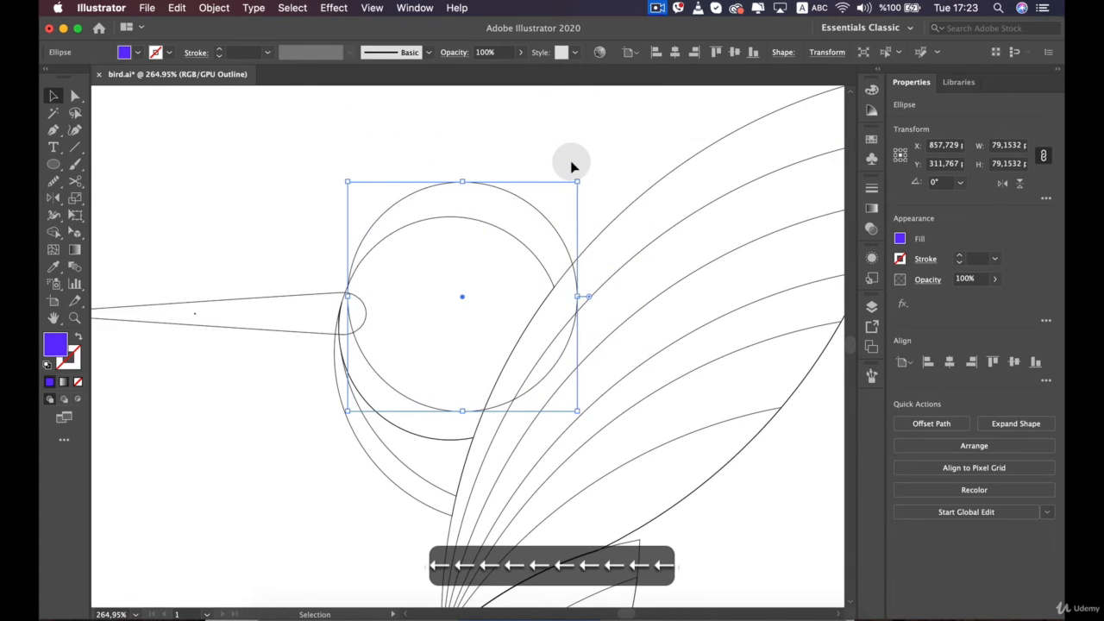
pyautogui.press('Down')
pyautogui.press('Down')
pyautogui.press('Down')
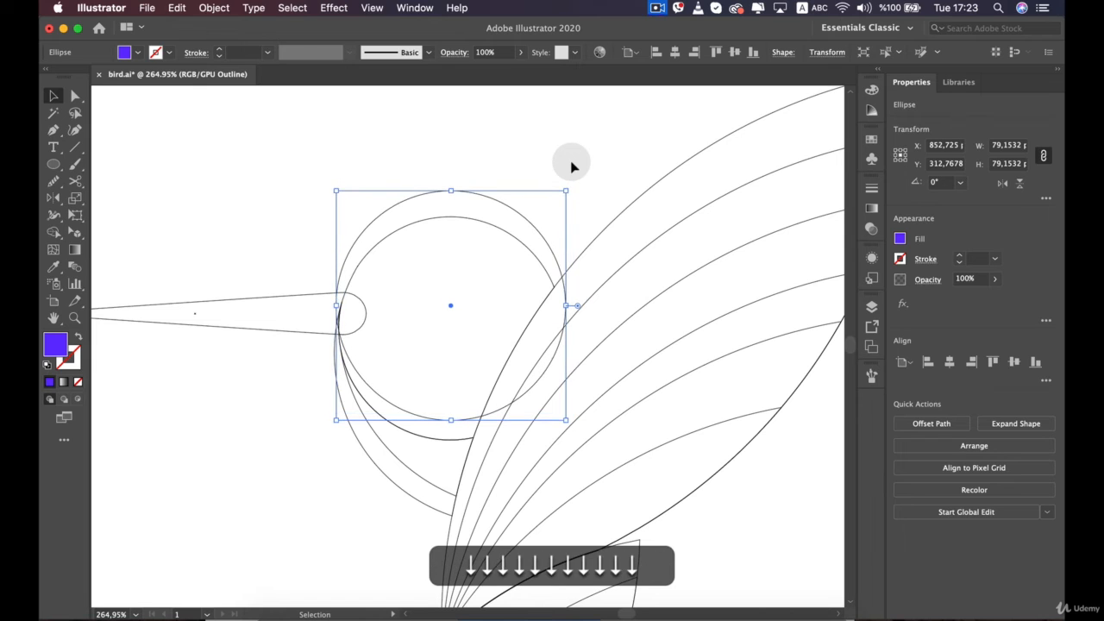
pyautogui.press('Right')
pyautogui.press('Right')
pyautogui.press('Left')
pyautogui.press('Left')
pyautogui.press('Left')
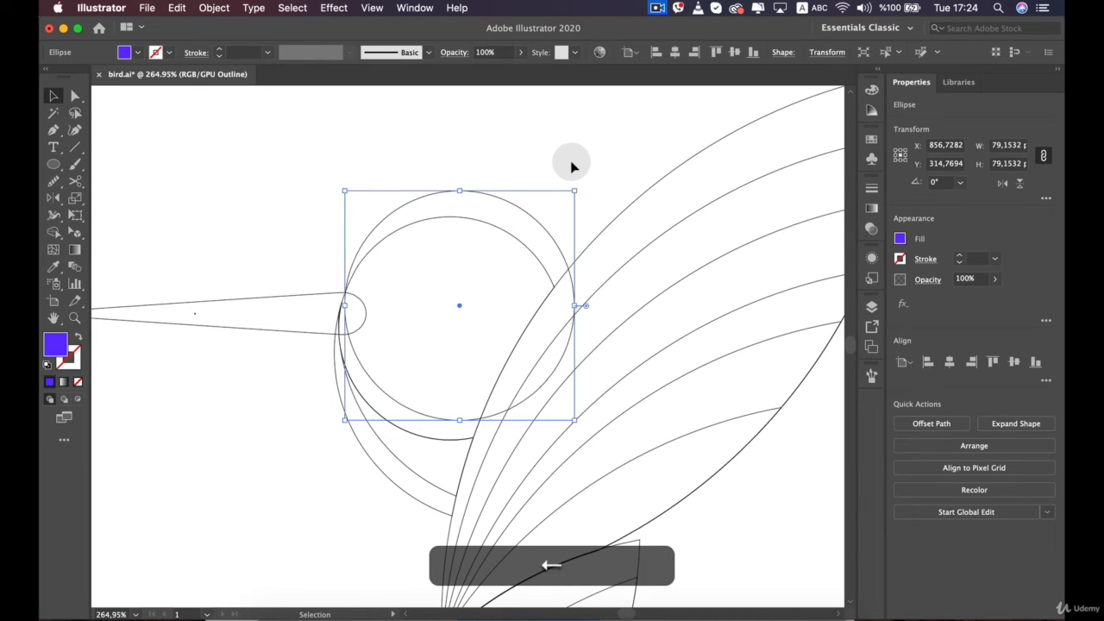
pyautogui.press('Down')
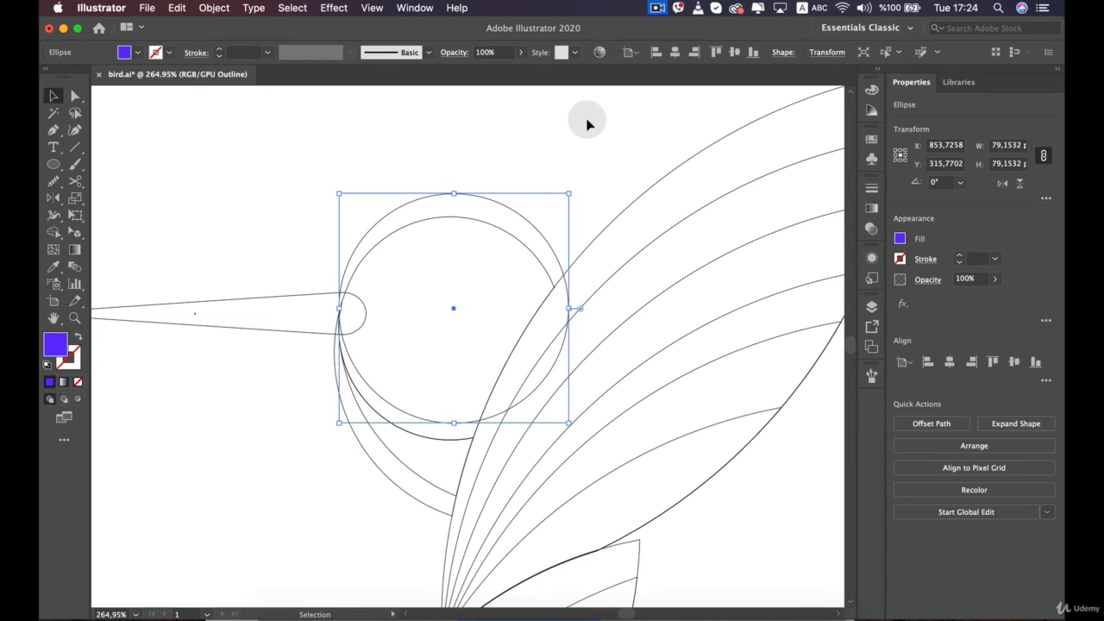
# Enlarge the circle to about 118 px and nudge it down over the head
pyautogui.moveTo(566, 189); pyautogui.dragTo(719, 82)
pyautogui.press('Down')
pyautogui.press('Down')
pyautogui.press('Down')
pyautogui.press('Down')
pyautogui.press('Down')
pyautogui.press('Down')
pyautogui.press('Down')
pyautogui.press('Down')
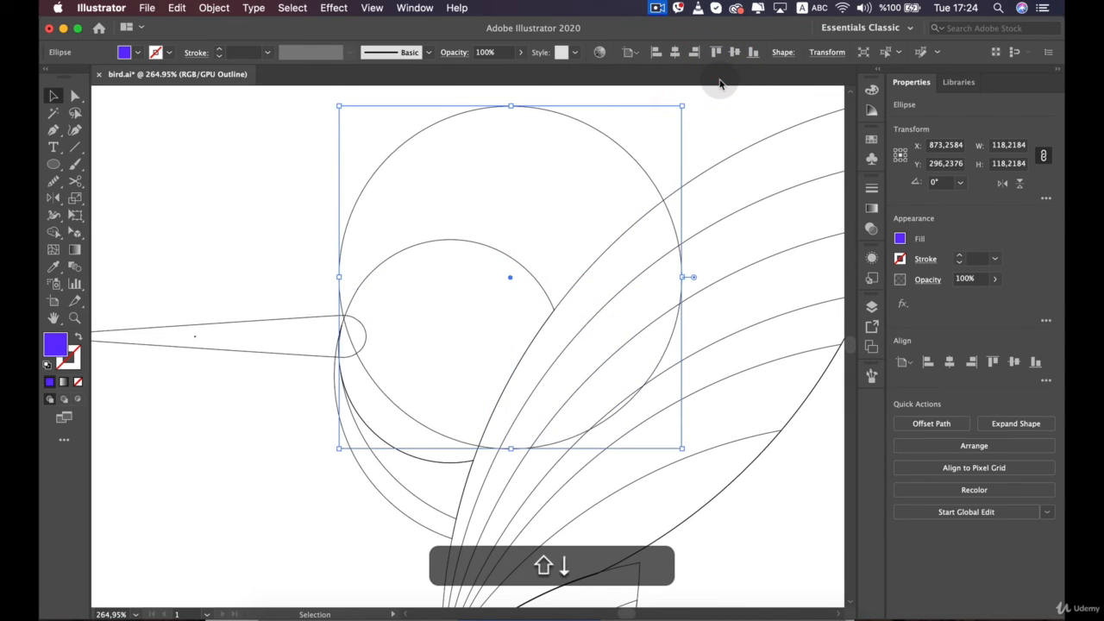
# Try lining up the 118 px circle with the head's beak-side outline by nudging it across and above the head
pyautogui.press('Right')
pyautogui.press('Right')
pyautogui.press('Right')
pyautogui.press('Right')
pyautogui.press('Down')
pyautogui.press('Down')
pyautogui.press('Down')
pyautogui.press('Down')
pyautogui.press('Down')
pyautogui.press('Down')
pyautogui.press('Down')
pyautogui.press('Down')
pyautogui.press('Down')
pyautogui.press('Down')
pyautogui.press('Down')
pyautogui.press('Down')
pyautogui.press('Down')
pyautogui.press('Down')
pyautogui.press('Down')
pyautogui.press('Down')
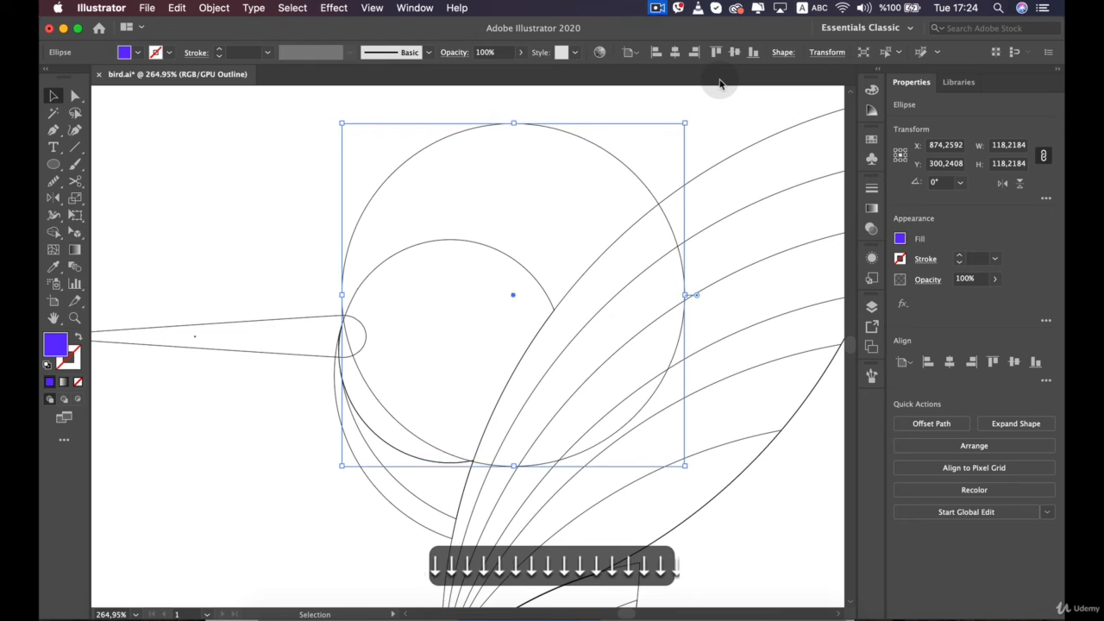
pyautogui.press('Right')
pyautogui.press('Right')
pyautogui.press('Right')
pyautogui.press('Right')
pyautogui.hotkey('shift', 'Up')
pyautogui.hotkey('shift', 'Up')
pyautogui.hotkey('shift', 'Left')
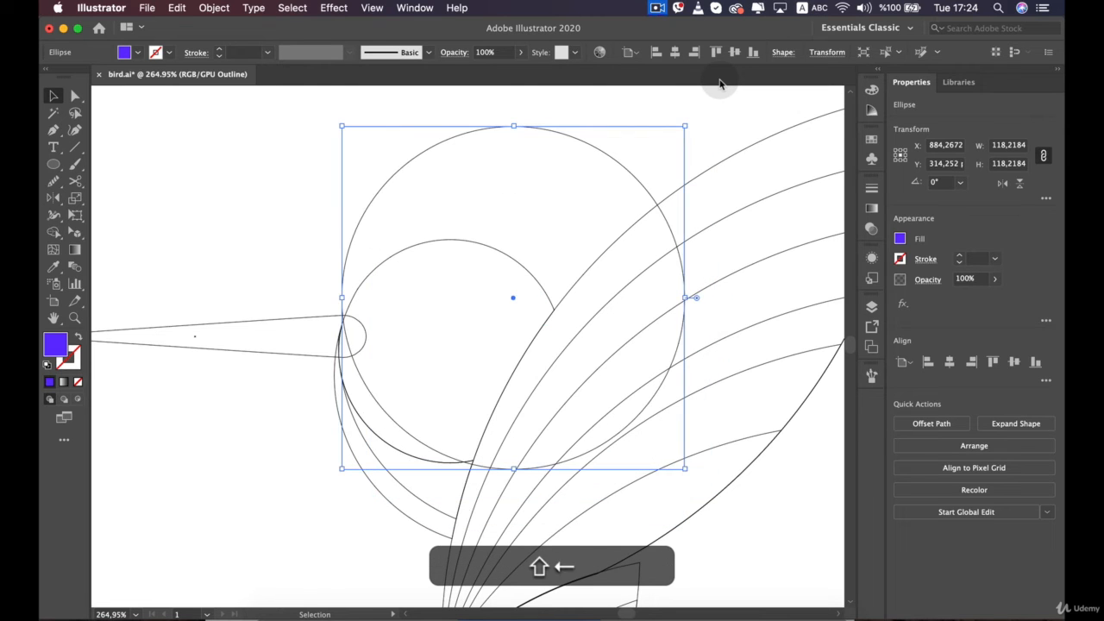
pyautogui.press('Up')
pyautogui.press('Up')
pyautogui.press('Up')
pyautogui.press('Up')
pyautogui.press('Up')
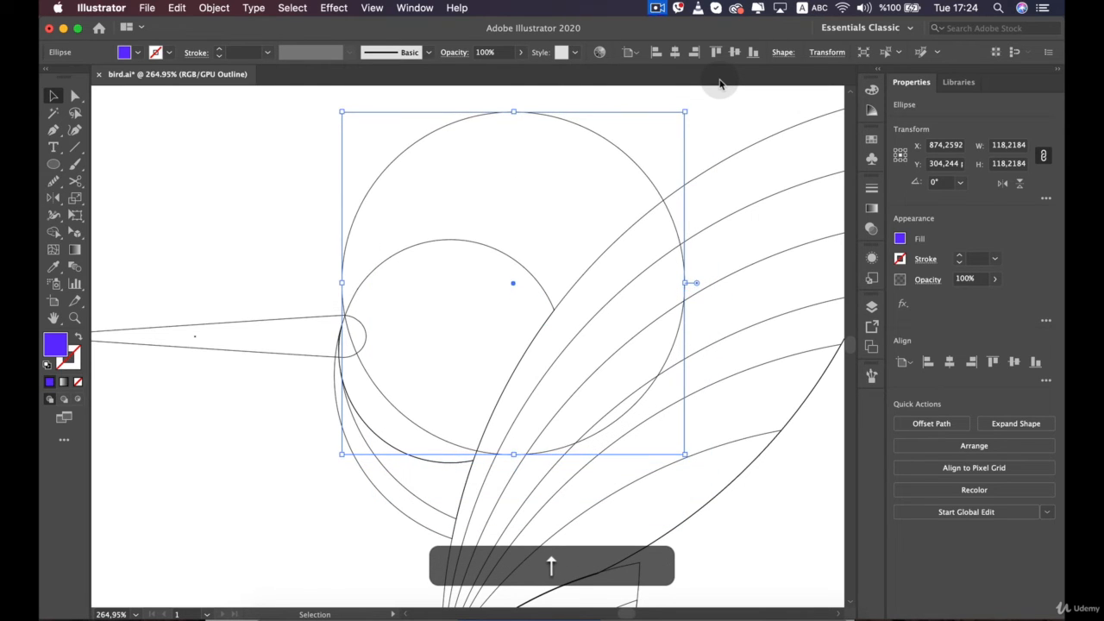
pyautogui.hotkey('shift', 'Left')
pyautogui.hotkey('shift', 'Left')
pyautogui.hotkey('shift', 'Up')
pyautogui.hotkey('shift', 'Up')
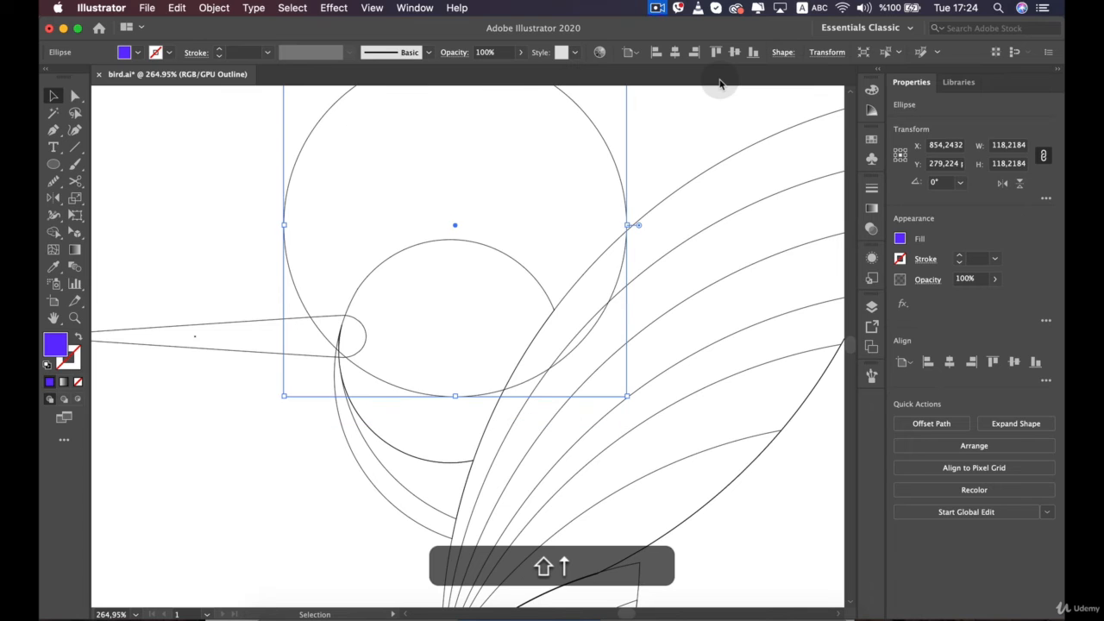
pyautogui.press('Down')
pyautogui.press('Down')
pyautogui.press('Down')
pyautogui.press('Down')
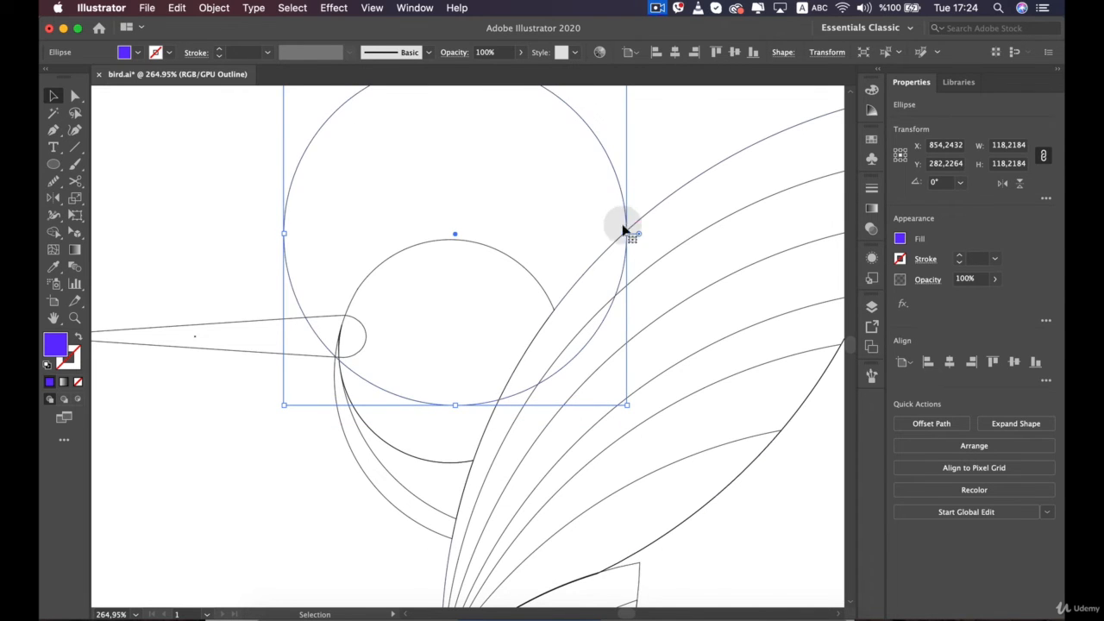
# Shrink the circle to about 74 px, move it over the head and nudge it up until it meets the outline beside beak and wing
pyautogui.moveTo(627, 233); pyautogui.dragTo(497, 233)
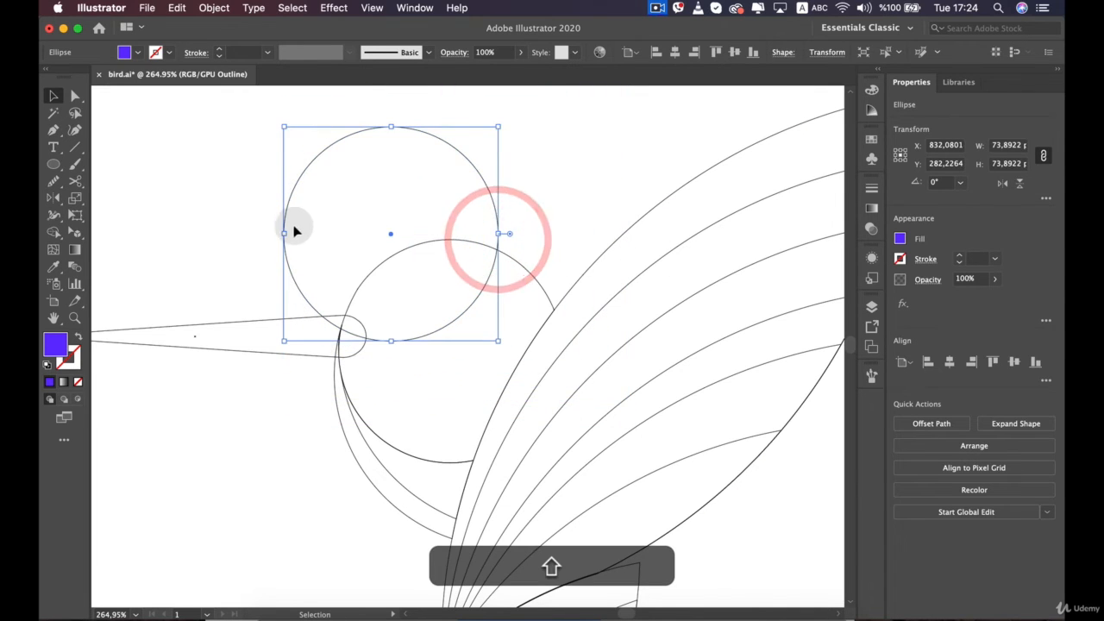
pyautogui.moveTo(305, 175); pyautogui.dragTo(361, 275)
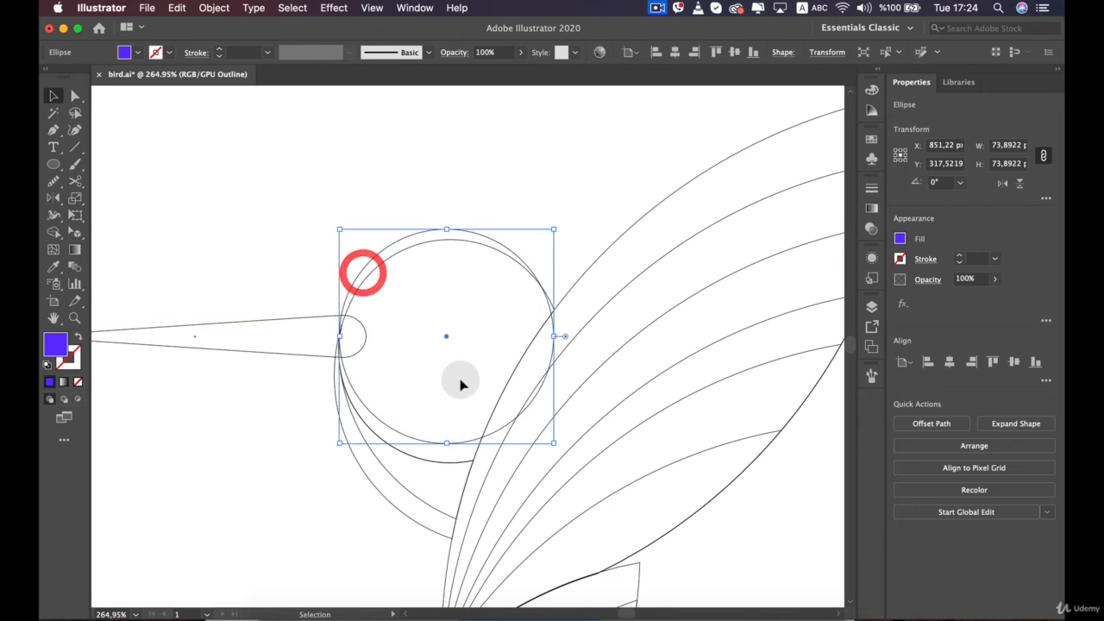
pyautogui.press('Up')
pyautogui.press('Up')
pyautogui.press('Up')
pyautogui.press('Up')
pyautogui.press('Up')
pyautogui.press('Up')
pyautogui.press('Up')
pyautogui.press('Up')
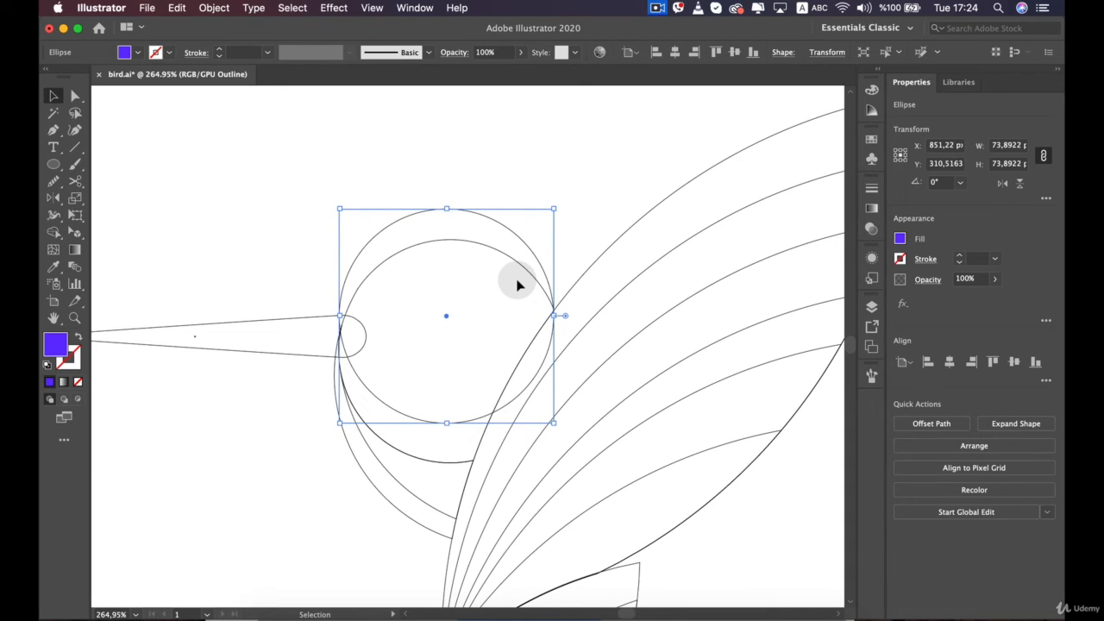
# Try to trim the circle against the head with the Shape Builder while only the circle is selected, and undo the removal
pyautogui.click(195, 197)
pyautogui.press('a')
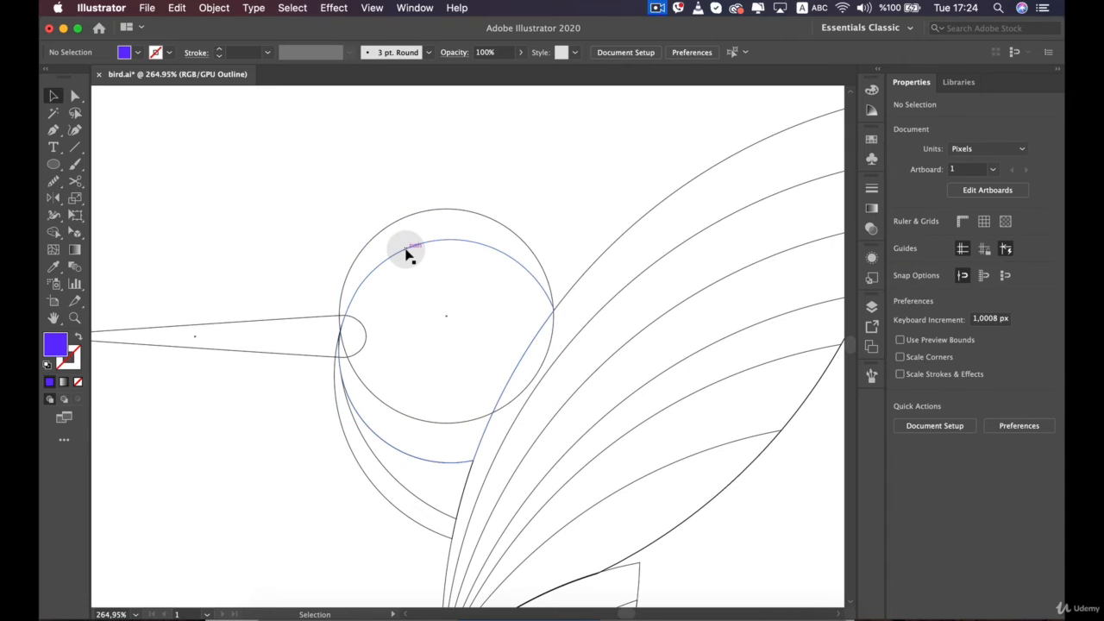
pyautogui.click(406, 248)
pyautogui.keyDown('super'); pyautogui.click(414, 216); pyautogui.keyUp('super')
pyautogui.click(414, 210)
pyautogui.click(53, 231)
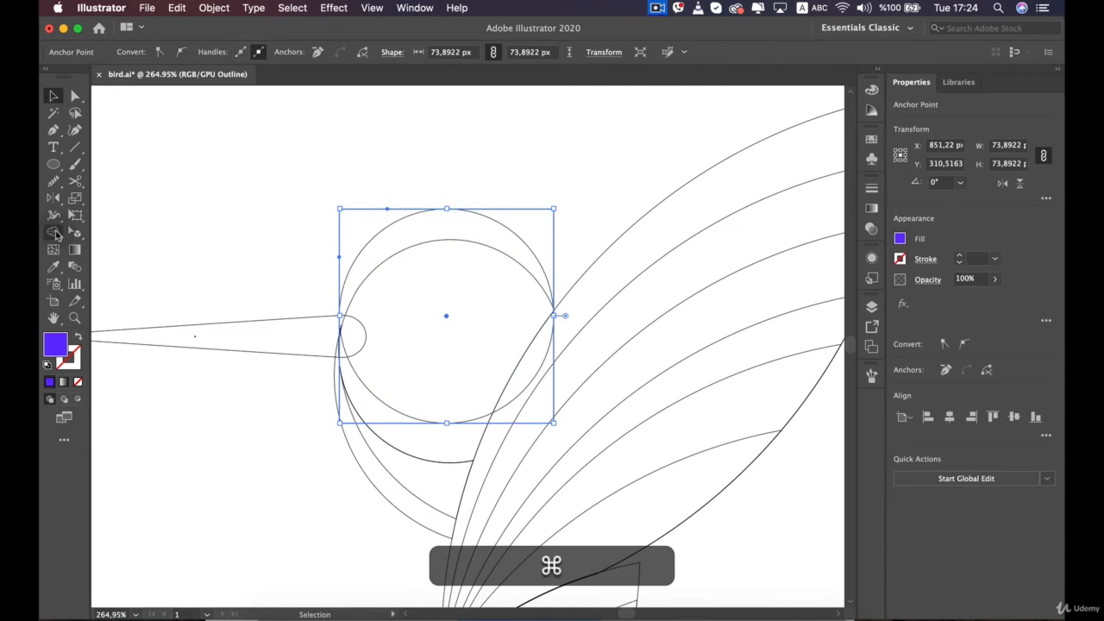
pyautogui.keyDown('alt'); pyautogui.click(505, 243); pyautogui.keyUp('alt')
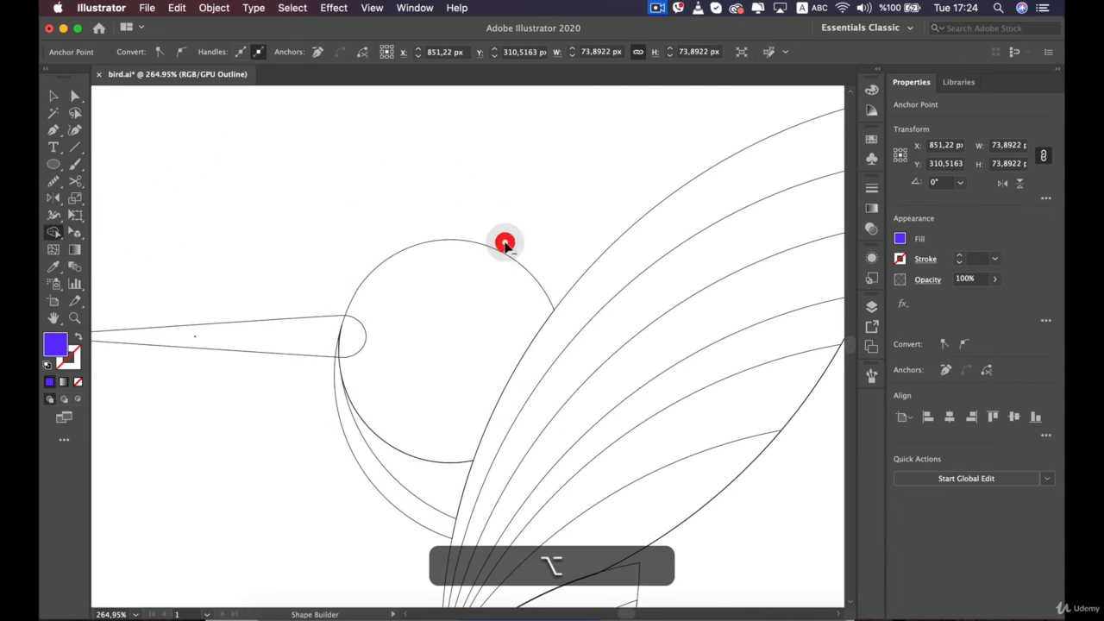
pyautogui.press('super+z')
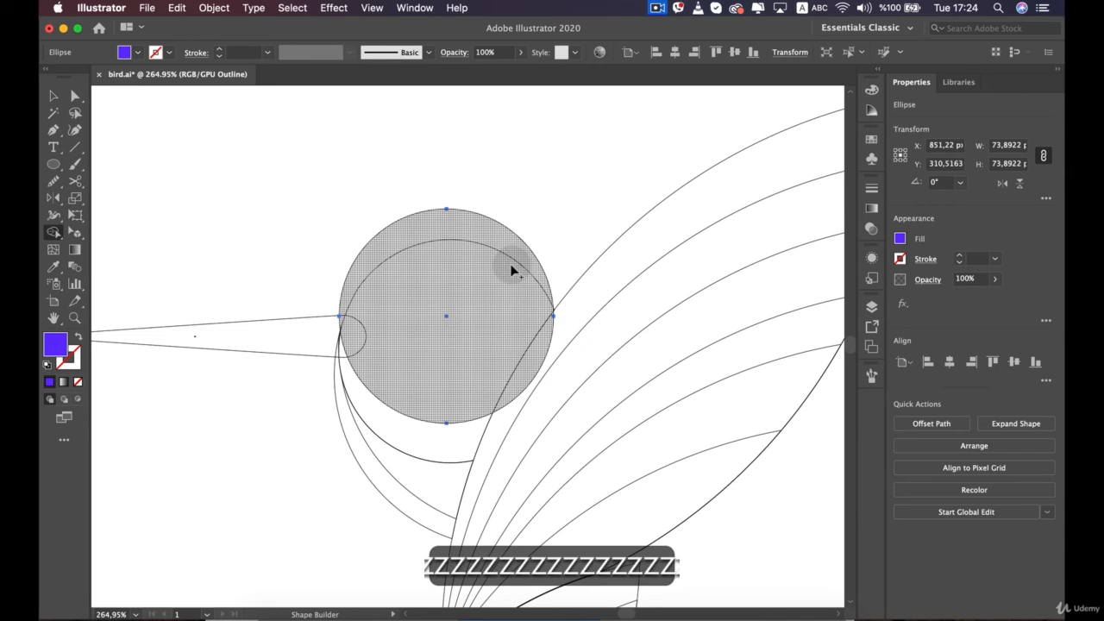
# Select the circle together with the head shape and remove the circle's parts outside the head with the Shape Builder
pyautogui.press('v')
pyautogui.keyDown('shift'); pyautogui.click(395, 454); pyautogui.keyUp('shift')
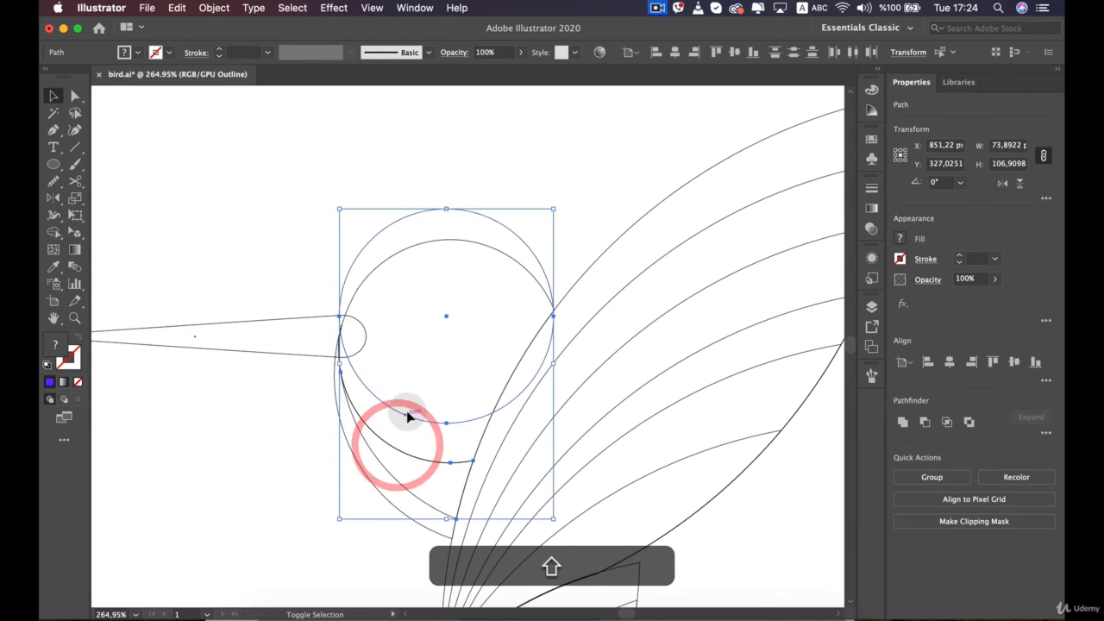
pyautogui.keyDown('shift'); pyautogui.click(406, 413); pyautogui.keyUp('shift')
pyautogui.moveTo(325, 207); pyautogui.dragTo(449, 308)
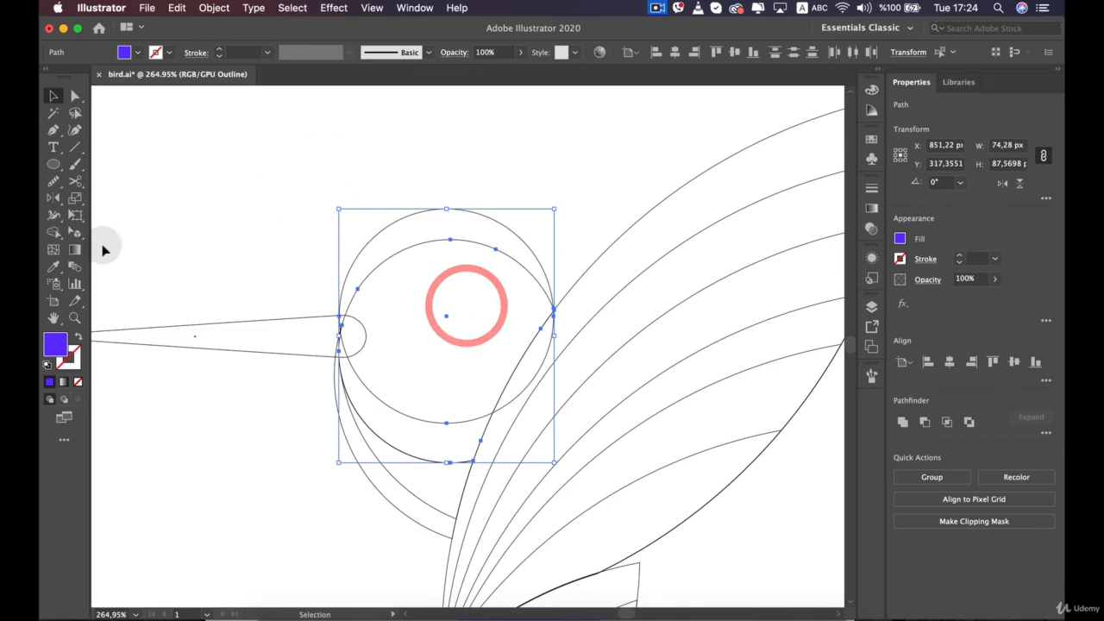
pyautogui.click(54, 231)
pyautogui.keyDown('alt'); pyautogui.click(471, 300); pyautogui.keyUp('alt')
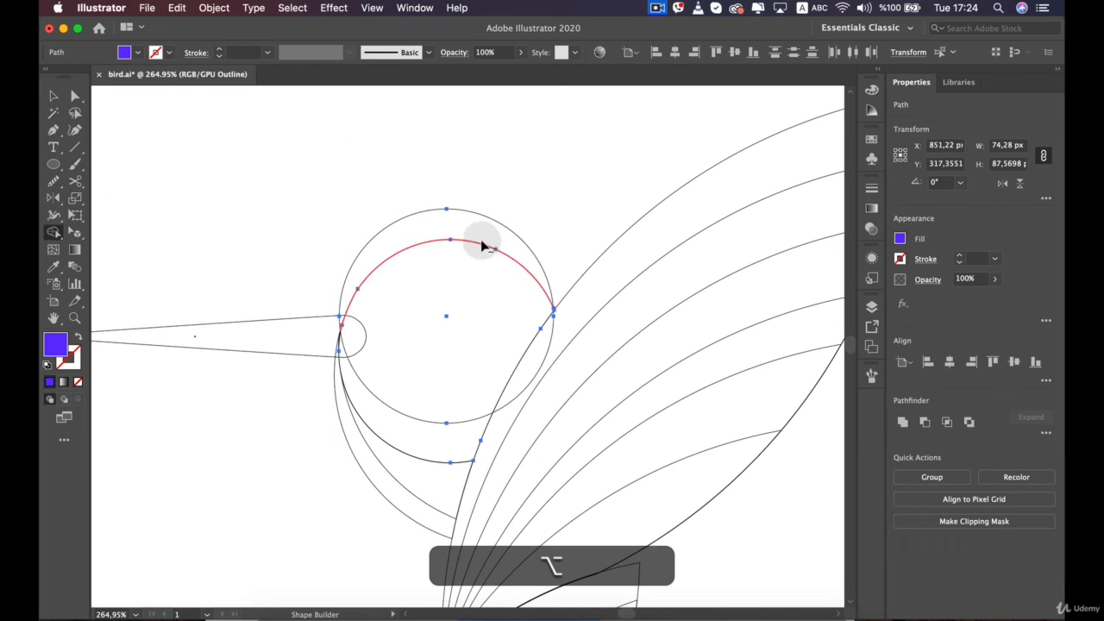
pyautogui.keyDown('alt'); pyautogui.click(478, 230); pyautogui.keyUp('alt')
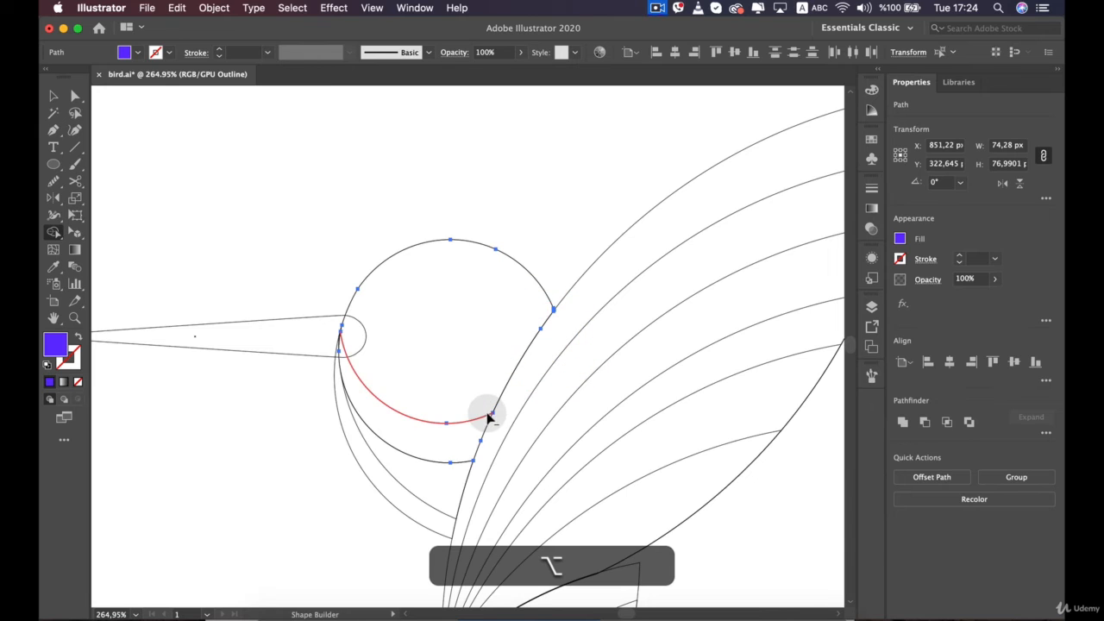
# Deselect the trimmed head shapes and return the artwork from outline view to full-colour preview
pyautogui.press('v')
pyautogui.click(523, 194)
pyautogui.click(468, 277)
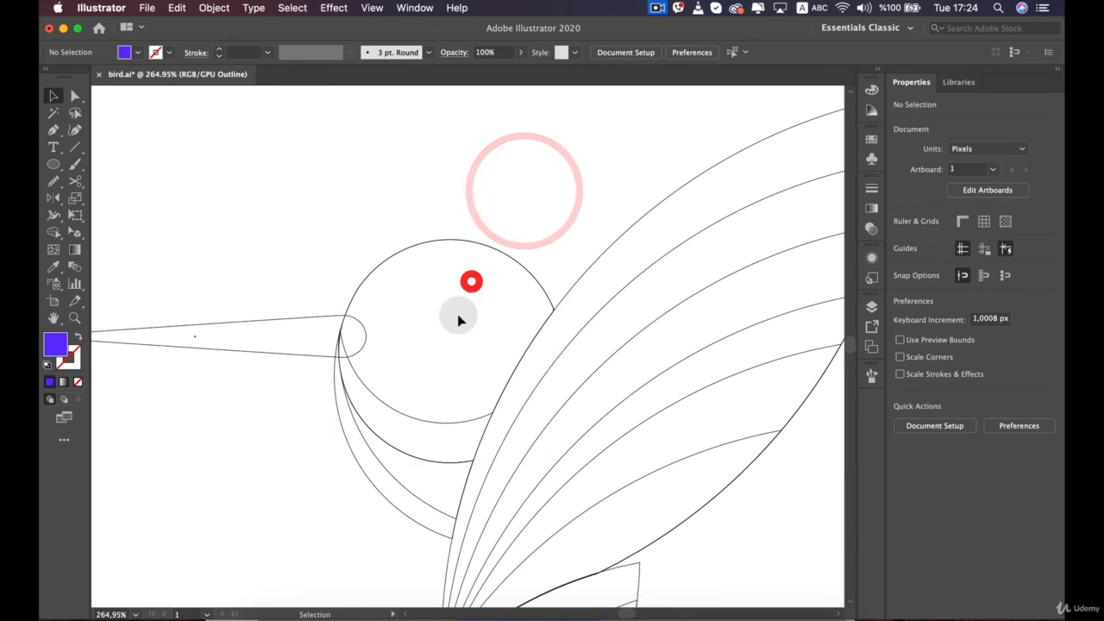
pyautogui.click(423, 421)
pyautogui.click(284, 242)
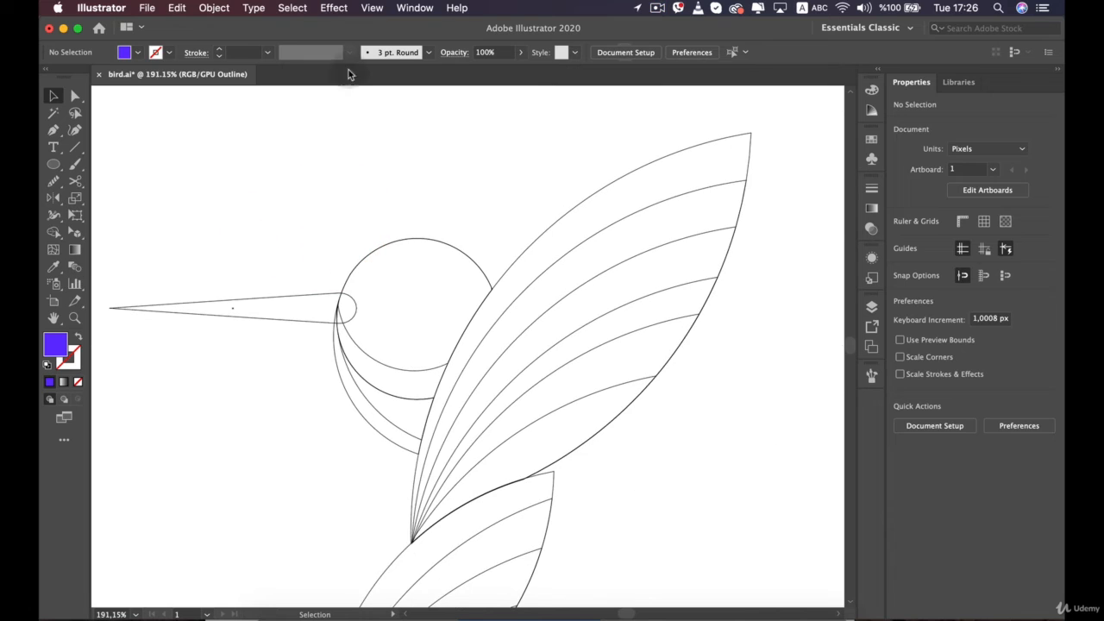
pyautogui.click(372, 8)
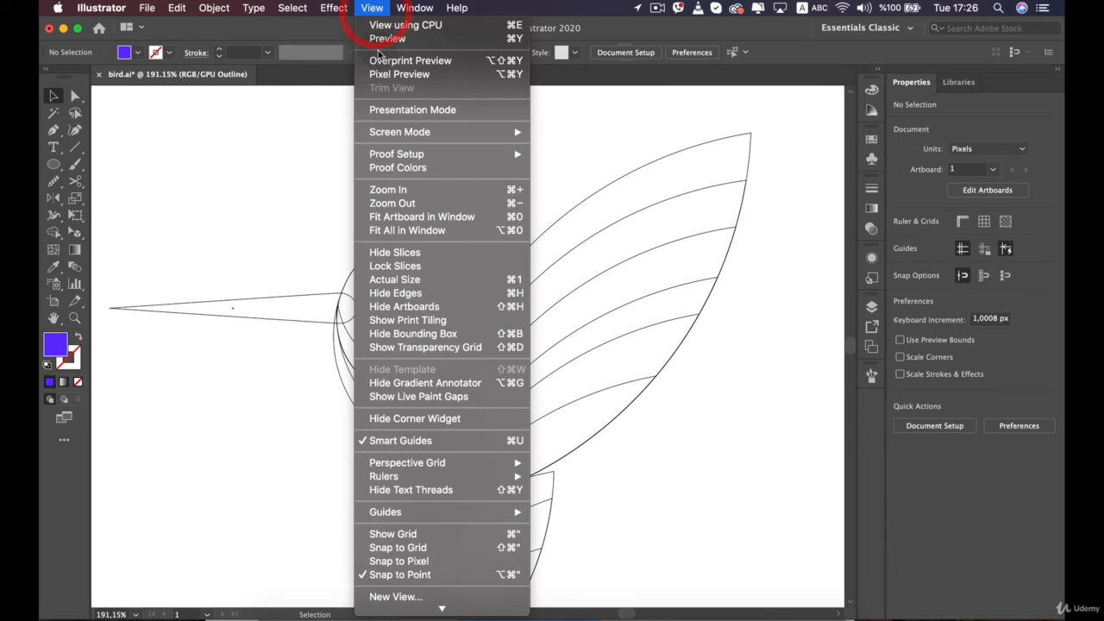
pyautogui.click(385, 40)
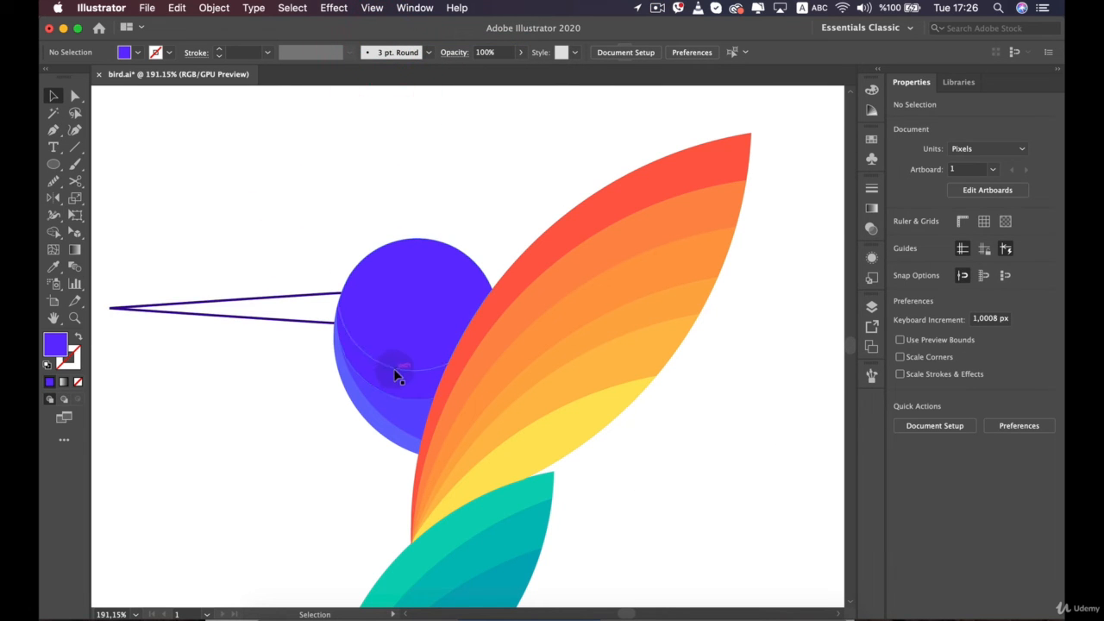
# Fill the trimmed upper head shape with the deeper violet 6213FF
pyautogui.click(395, 376)
pyautogui.scroll(3, 393, 381)
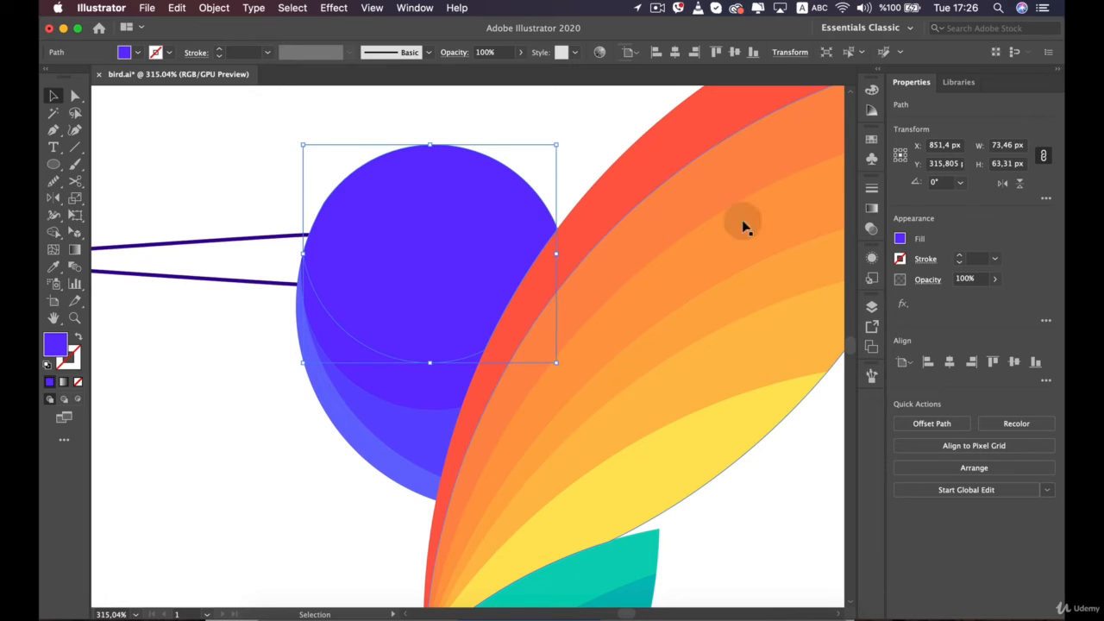
pyautogui.click(899, 239)
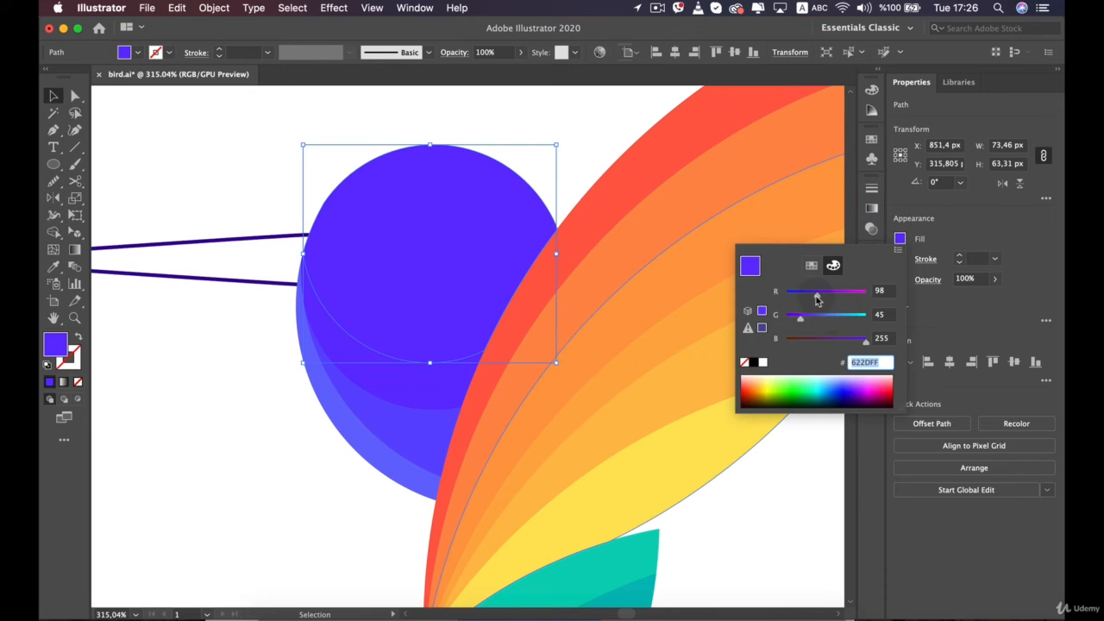
pyautogui.moveTo(794, 322); pyautogui.dragTo(796, 323)
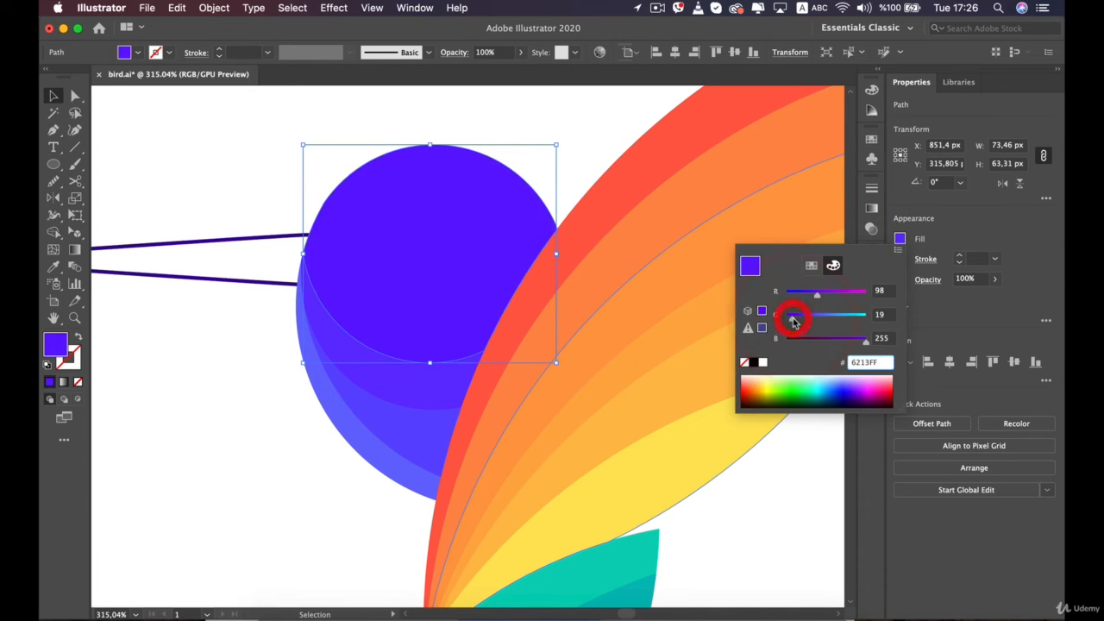
pyautogui.click(316, 455)
pyautogui.click(291, 485)
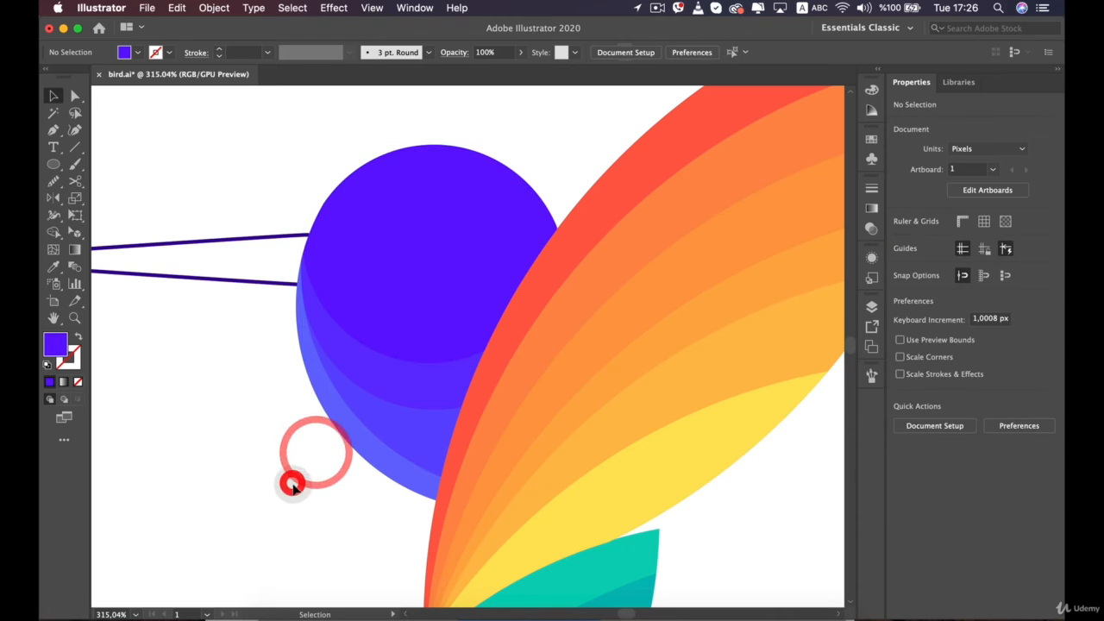
# Draw an eye circle about 8.6 px in diameter on the head near the beak and fill it with the wing's lightest orange
pyautogui.press('space')
pyautogui.moveTo(266, 321); pyautogui.dragTo(379, 364)
pyautogui.click(312, 173)
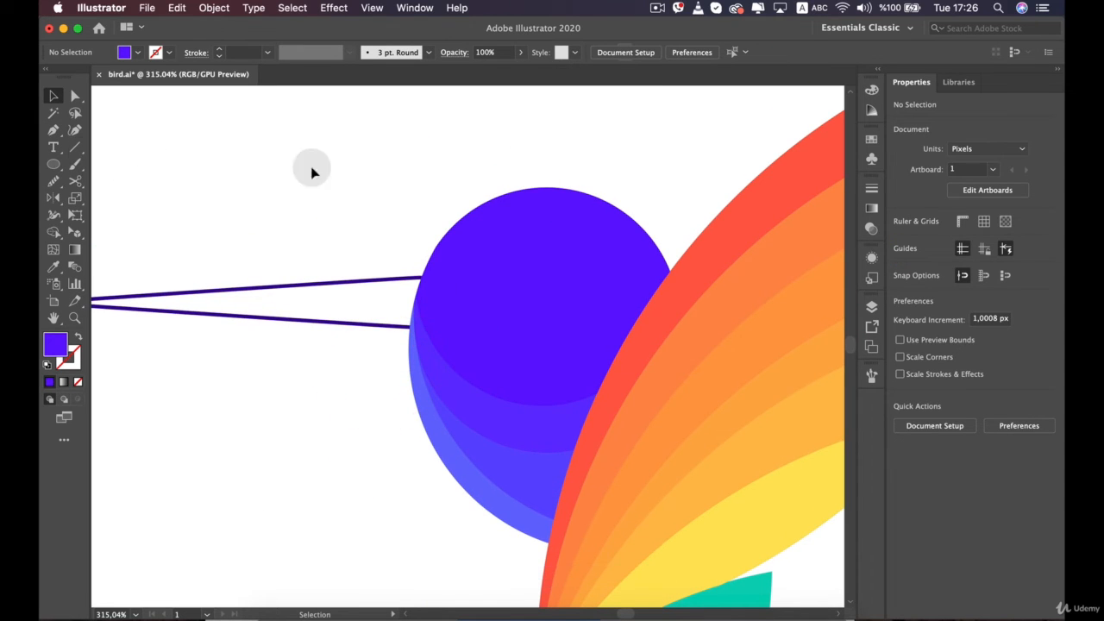
pyautogui.click(53, 164)
pyautogui.moveTo(493, 158); pyautogui.dragTo(485, 293)
pyautogui.press('v')
pyautogui.press('i')
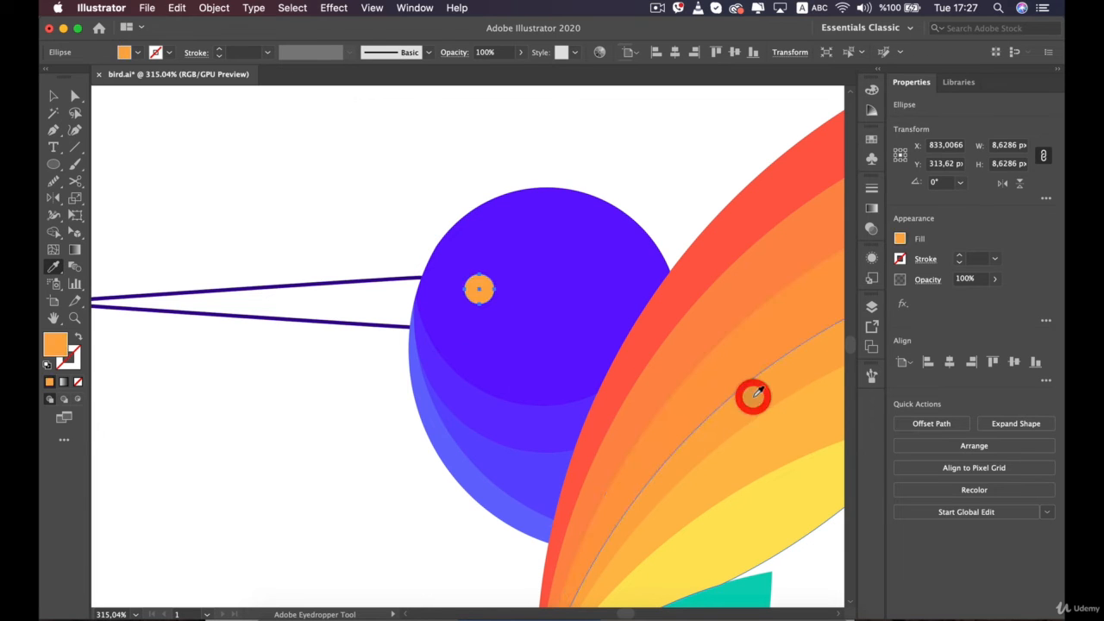
pyautogui.press('v')
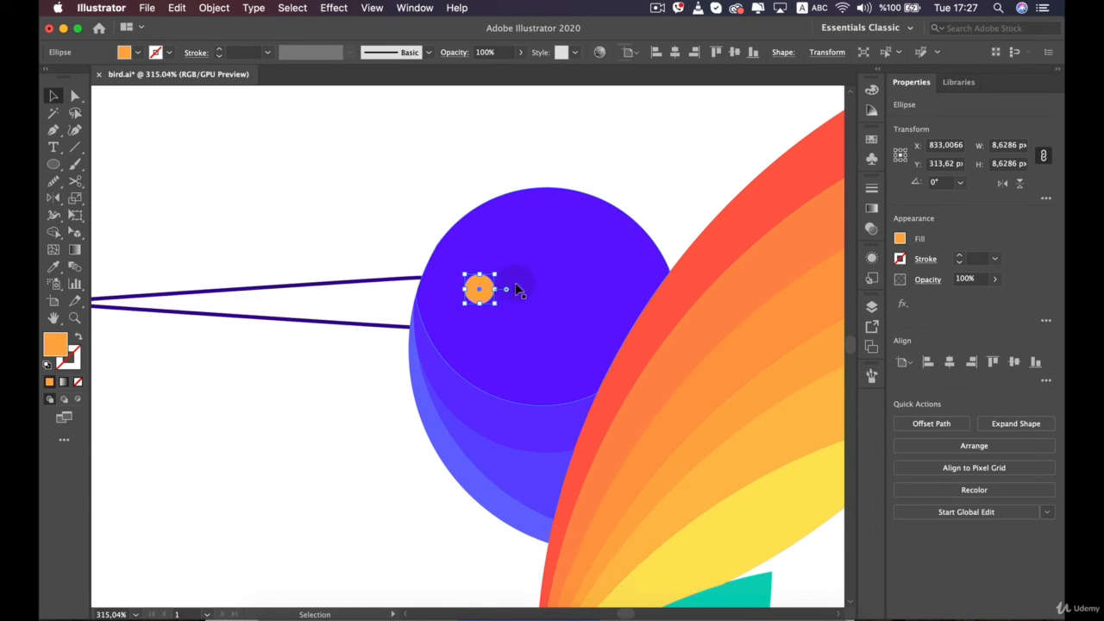
pyautogui.press('i')
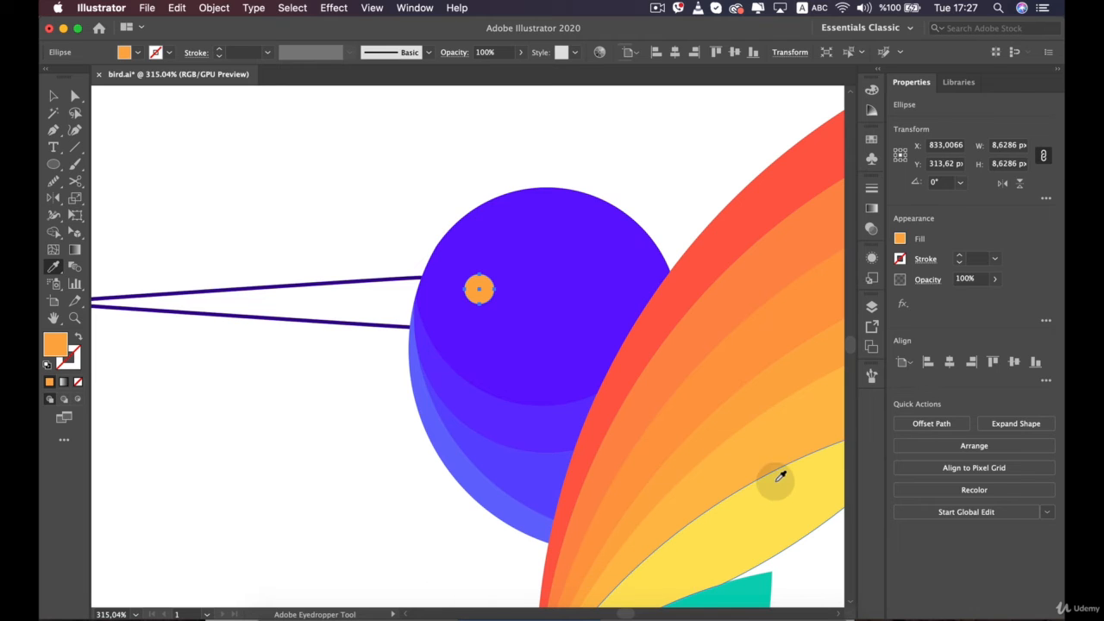
pyautogui.click(769, 446)
# Duplicate the eye circle about 1.9 px towards the wing and fill the copy with the wing's next darker orange
pyautogui.press('v')
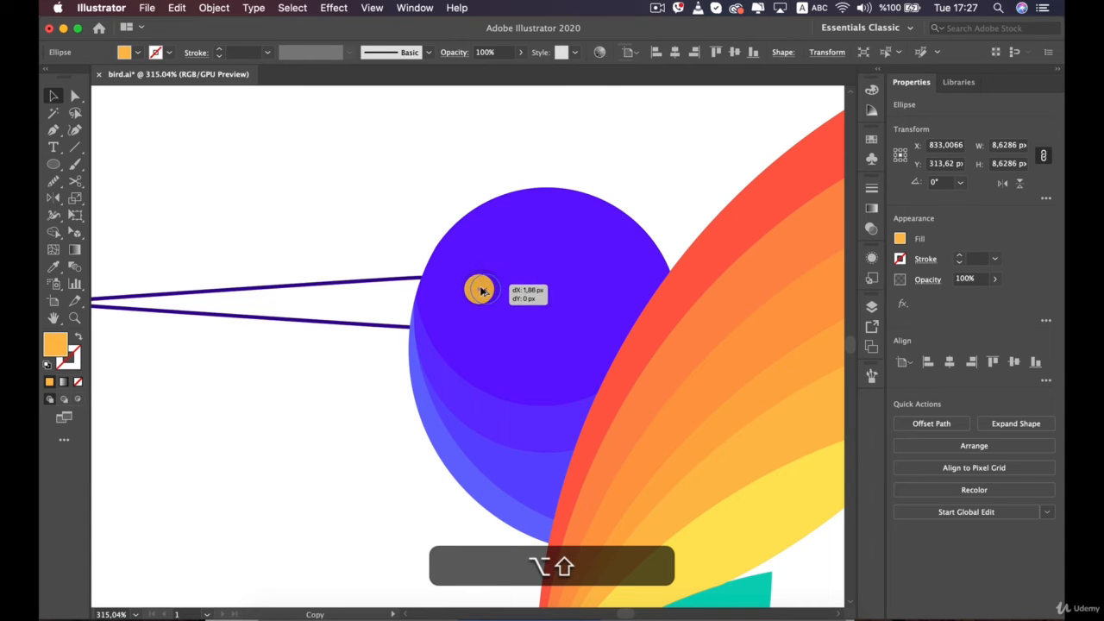
pyautogui.press('i')
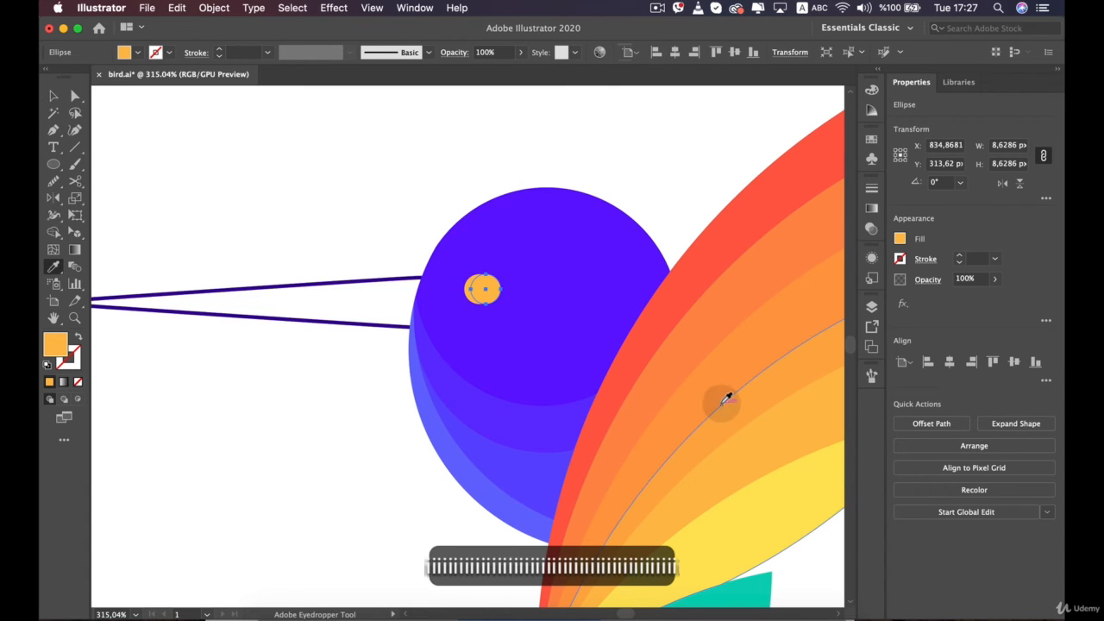
pyautogui.click(730, 412)
# Duplicate the second eye circle about 2.5 px further towards the wing and fill the copy with the following, deeper orange band's colour
pyautogui.press('v')
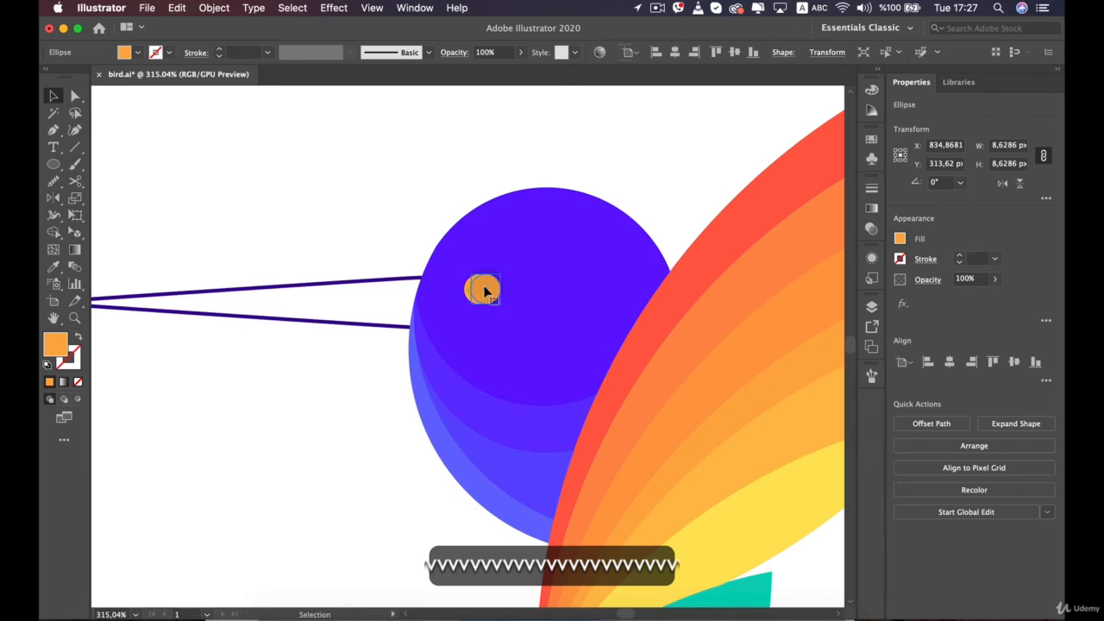
pyautogui.keyDown('alt'); pyautogui.click(484, 290); pyautogui.keyUp('alt')
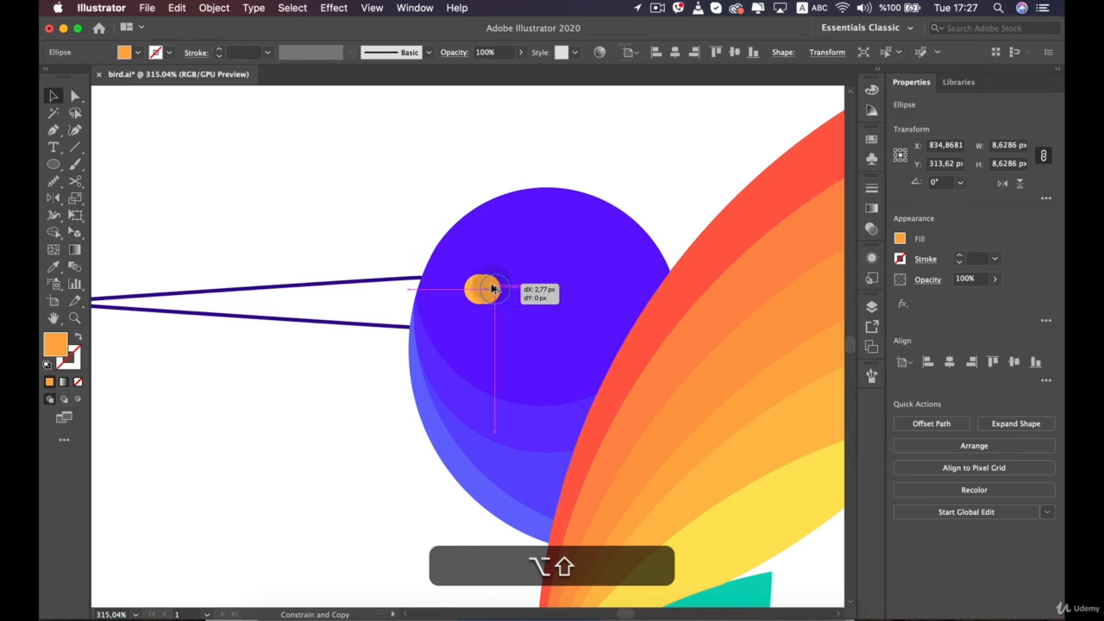
pyautogui.press('i')
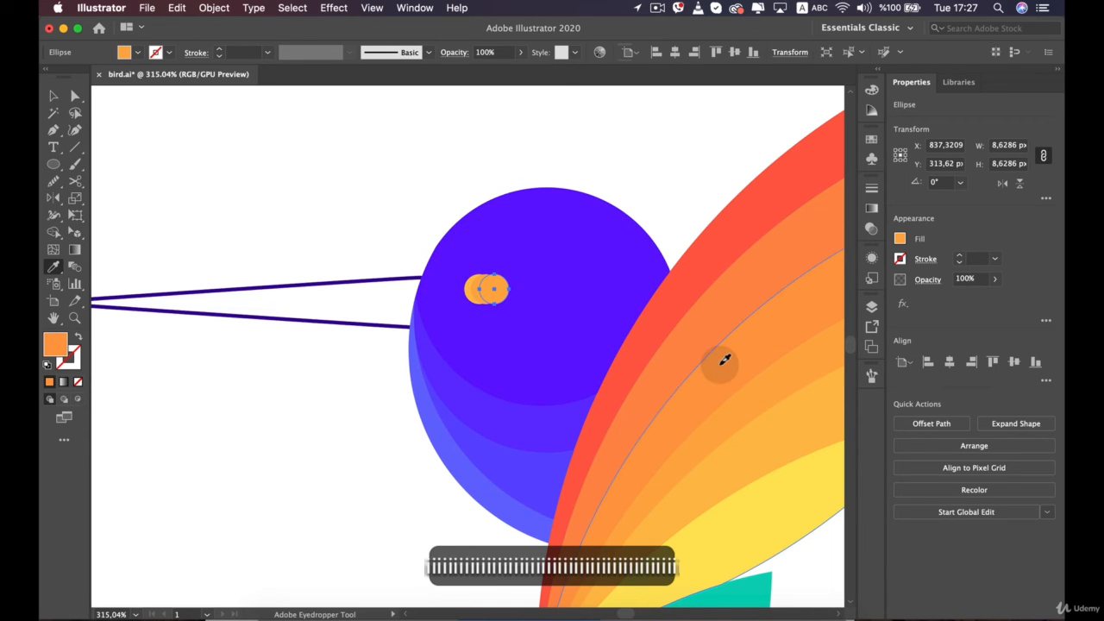
pyautogui.click(715, 364)
pyautogui.press('v')
pyautogui.click(680, 176)
# Bring the three orange eye circles closer together in a horizontal row so they overlap more tightly on the head
pyautogui.scroll(-6, 680, 175)
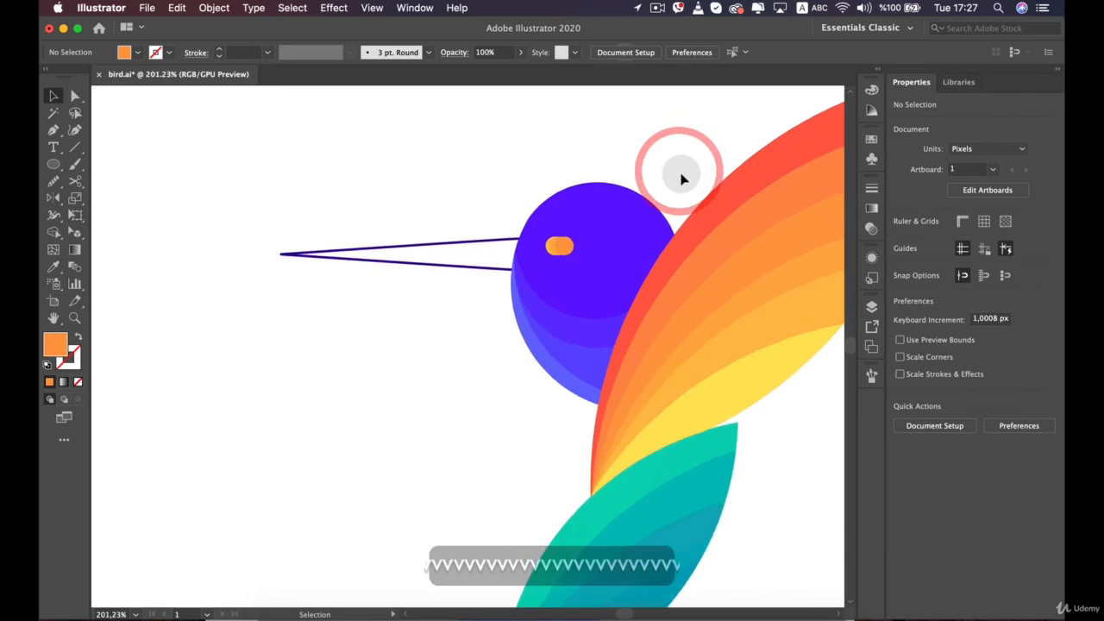
pyautogui.scroll(8, 680, 175)
pyautogui.keyDown('shift'); pyautogui.click(414, 338); pyautogui.keyUp('shift')
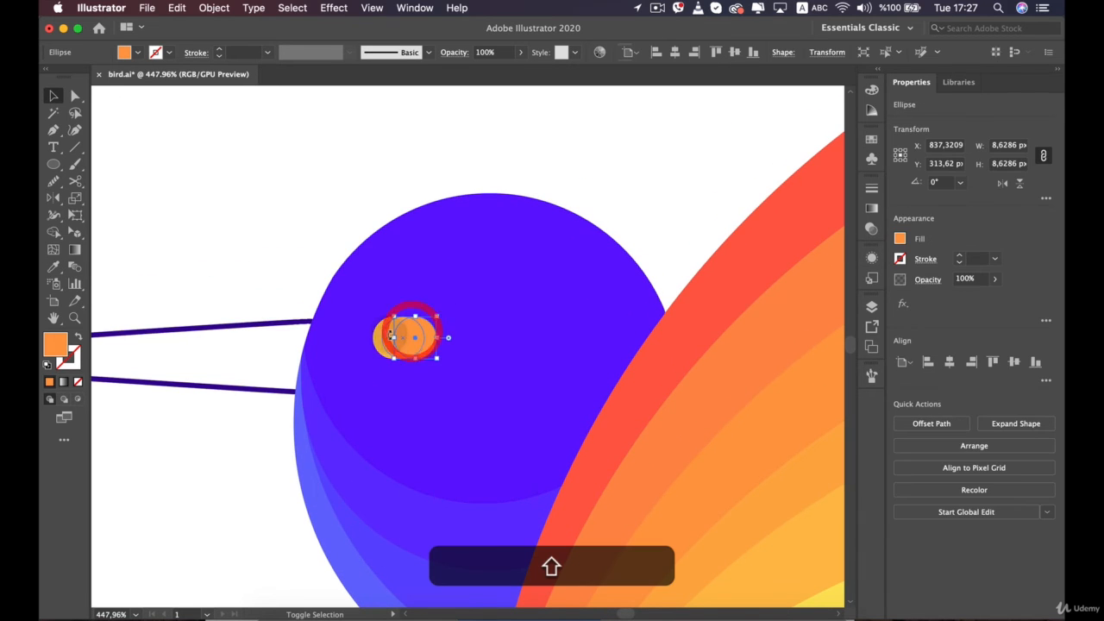
pyautogui.scroll(5, 346, 334)
pyautogui.moveTo(525, 328); pyautogui.dragTo(593, 347)
pyautogui.keyDown('shift'); pyautogui.click(455, 319); pyautogui.keyUp('shift')
pyautogui.keyDown('shift'); pyautogui.click(439, 320); pyautogui.keyUp('shift')
pyautogui.scroll(-4, 603, 345)
pyautogui.scroll(-2, 602, 344)
pyautogui.scroll(-4, 594, 347)
pyautogui.click(483, 252)
pyautogui.click(457, 471)
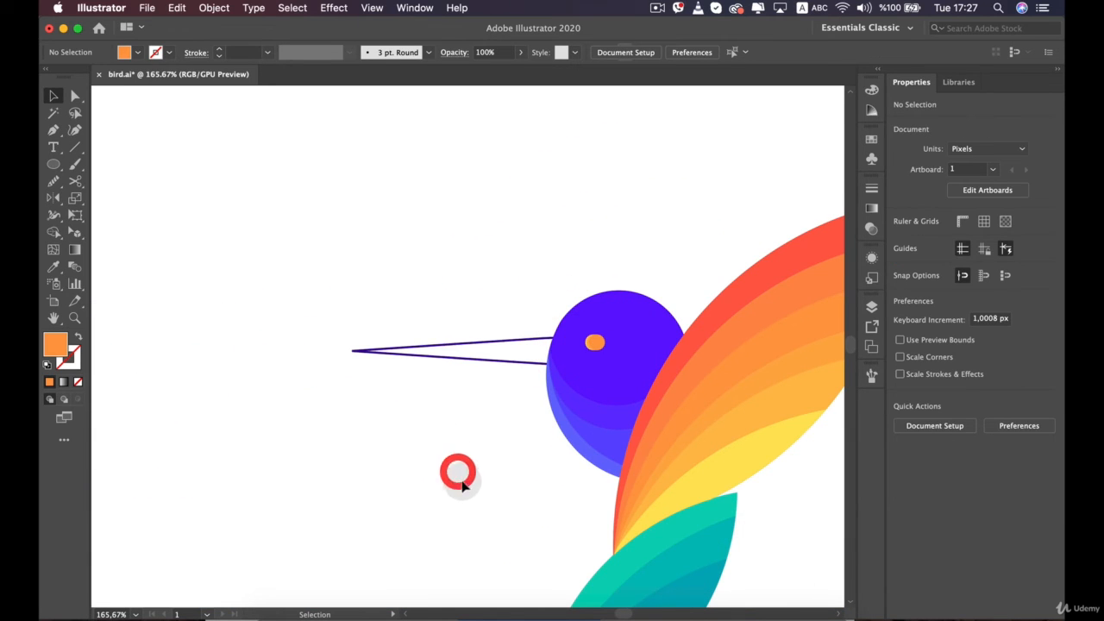
# Fill the beak with a light grey swatch and remove its stroke
pyautogui.click(448, 344)
pyautogui.scroll(1, 488, 424)
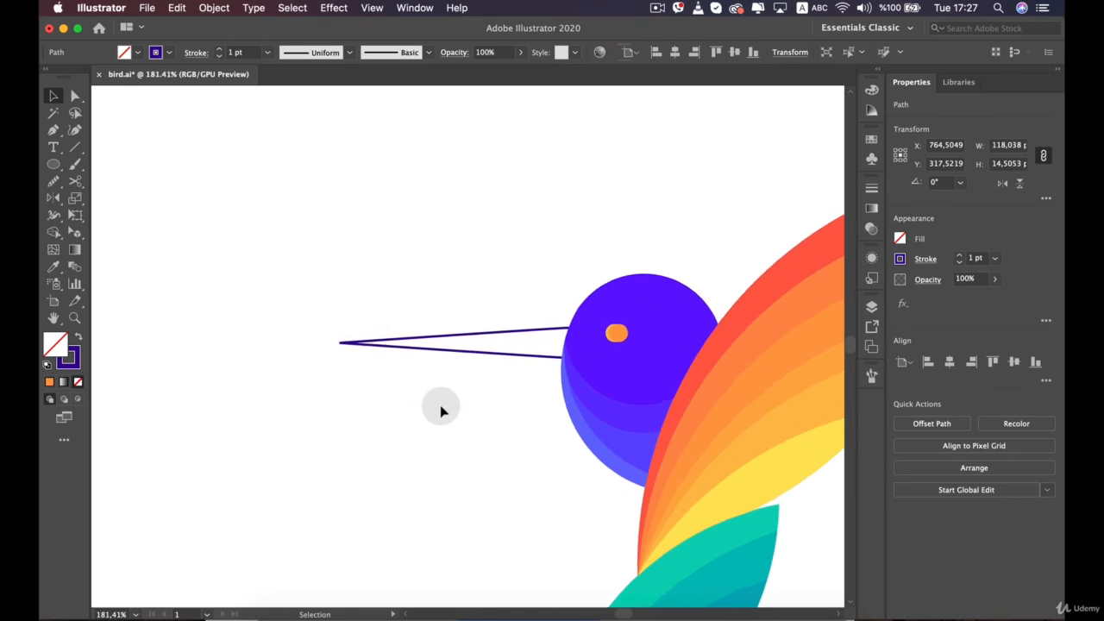
pyautogui.scroll(4, 441, 412)
pyautogui.click(901, 239)
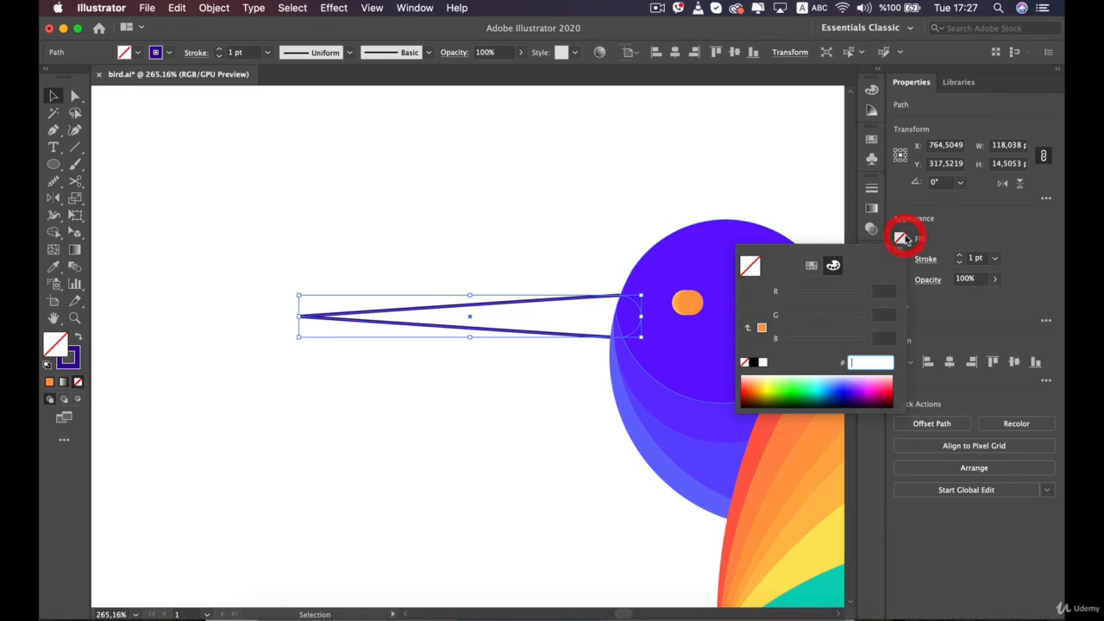
pyautogui.click(808, 266)
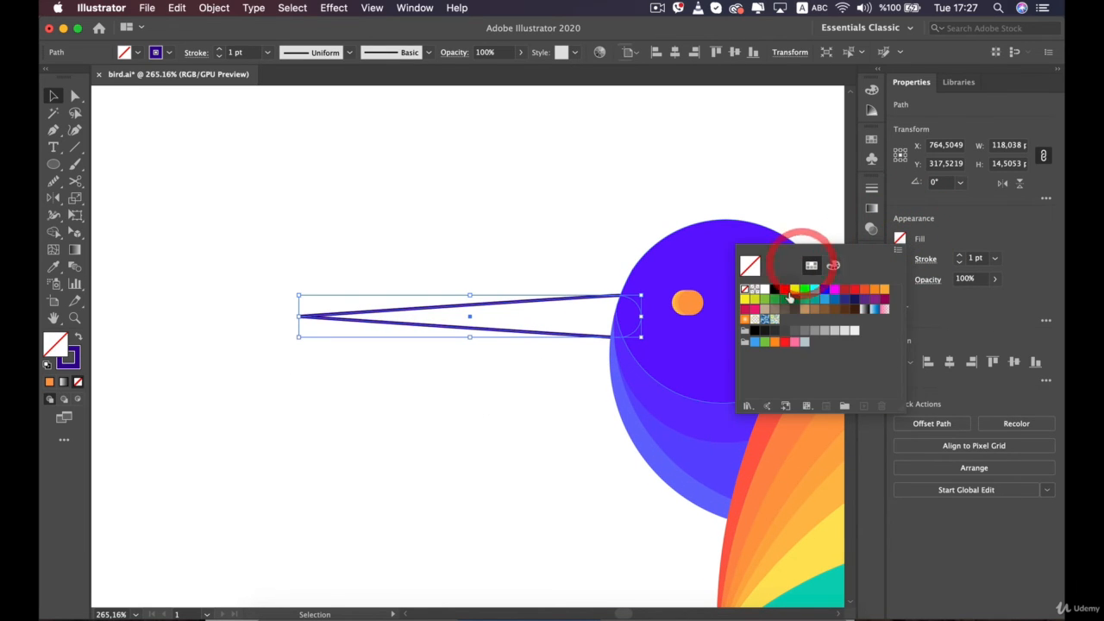
pyautogui.click(846, 333)
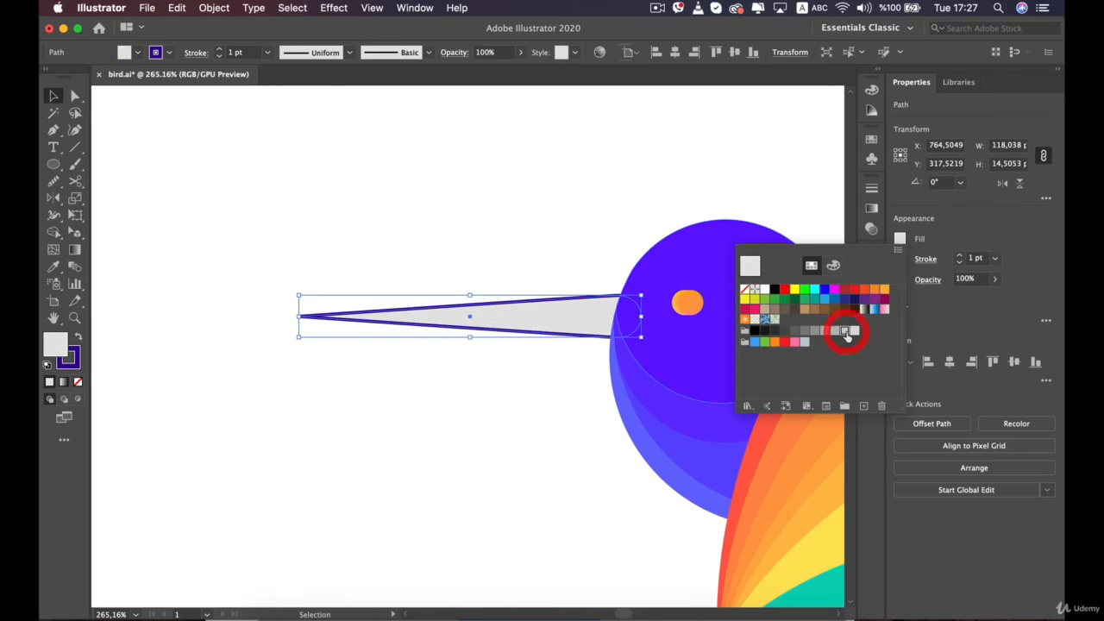
pyautogui.click(926, 260)
pyautogui.click(900, 259)
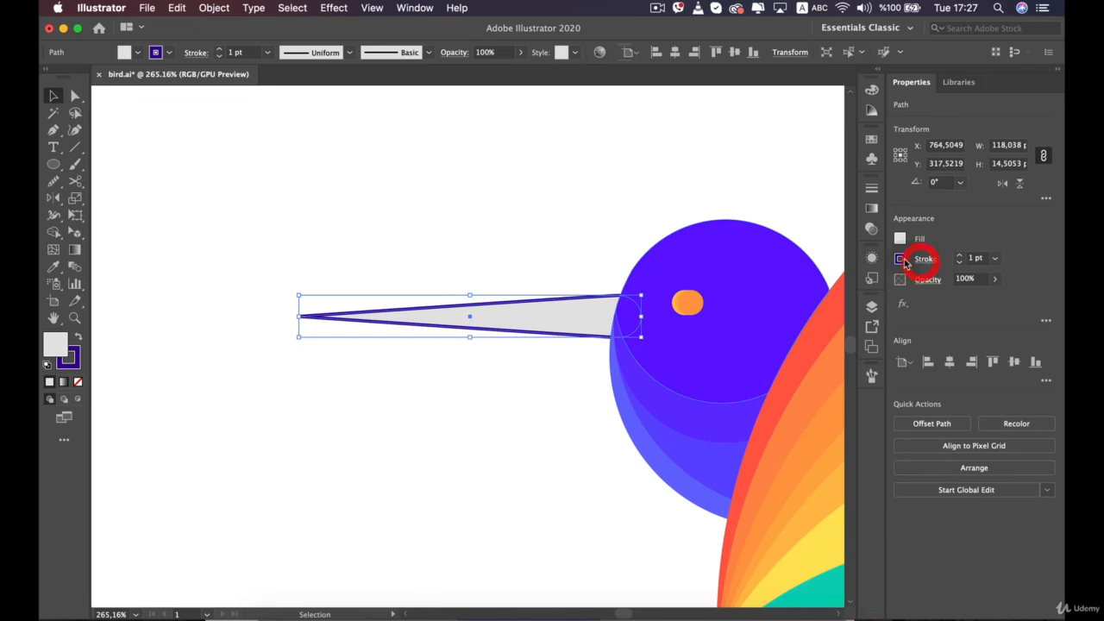
pyautogui.click(746, 383)
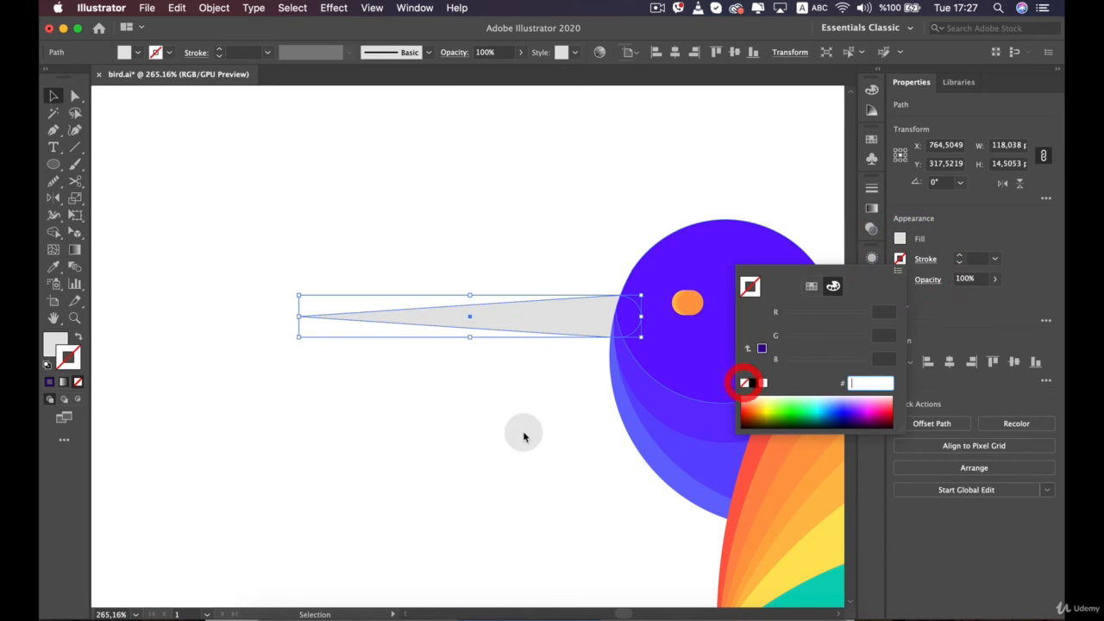
pyautogui.click(524, 442)
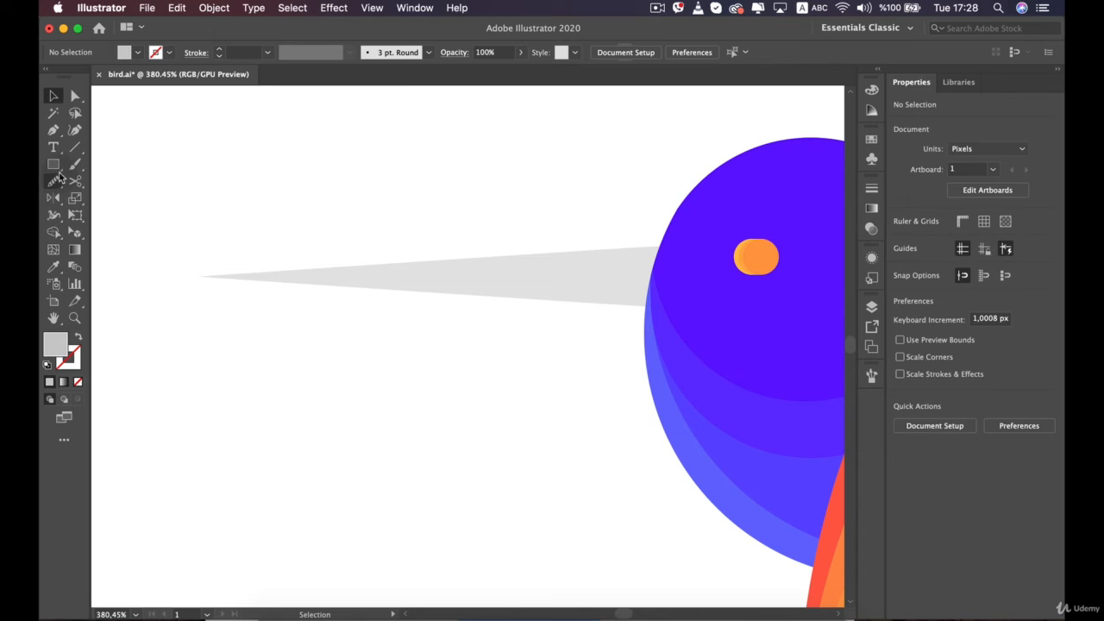
# Draw a grey rectangle about 110 × 61 px from the beak tip down towards the head and switch the artwork to outline view
pyautogui.click(54, 164)
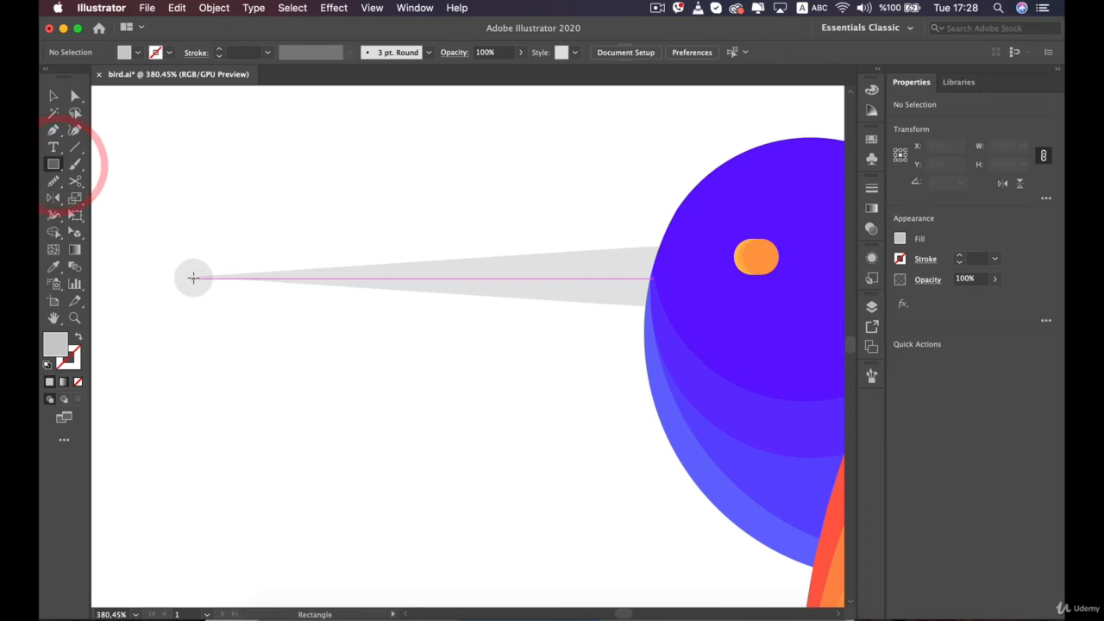
pyautogui.moveTo(199, 277); pyautogui.dragTo(459, 320)
pyautogui.moveTo(572, 371)
pyautogui.mouseDown()
pyautogui.moveTo(627, 503)
pyautogui.moveTo(658, 530)
pyautogui.mouseUp()
pyautogui.moveTo(660, 273); pyautogui.dragTo(665, 285)
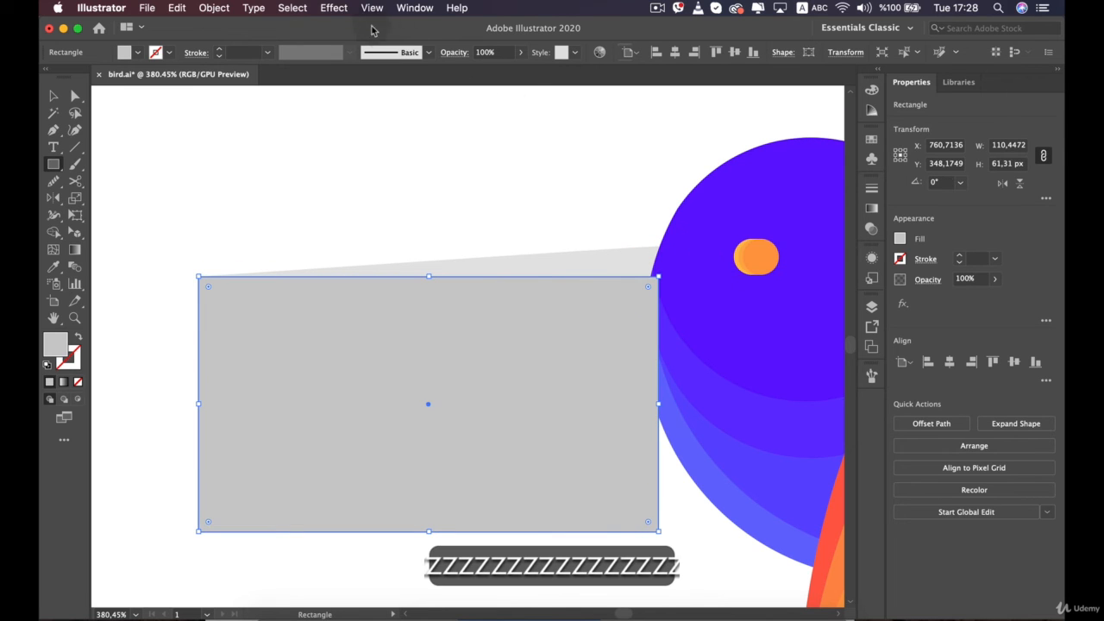
pyautogui.click(372, 8)
pyautogui.click(378, 33)
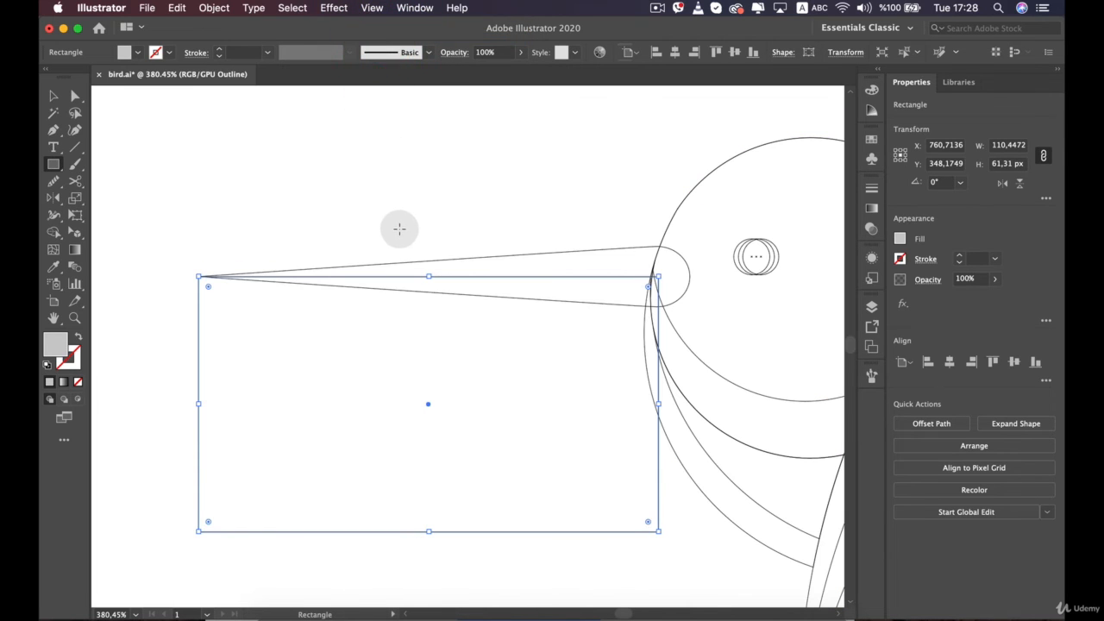
# Rotate the rectangle to about 357.9° and nudge it so its upper corner sits near the beak tip
pyautogui.press('v')
pyautogui.moveTo(332, 280); pyautogui.dragTo(317, 284)
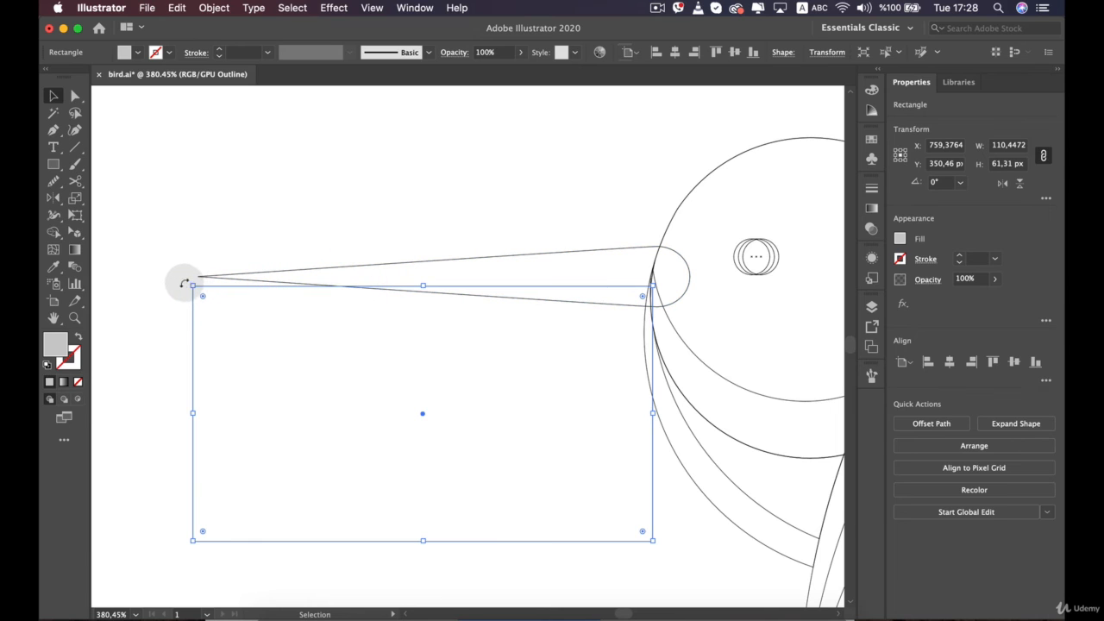
pyautogui.moveTo(184, 283); pyautogui.dragTo(190, 271)
pyautogui.press('Up')
pyautogui.press('Up')
pyautogui.press('Up')
pyautogui.press('Up')
pyautogui.press('Up')
pyautogui.press('Up')
pyautogui.press('Up')
pyautogui.press('Up')
pyautogui.press('Up')
pyautogui.press('Up')
pyautogui.press('Up')
pyautogui.press('Up')
pyautogui.press('Up')
pyautogui.press('Up')
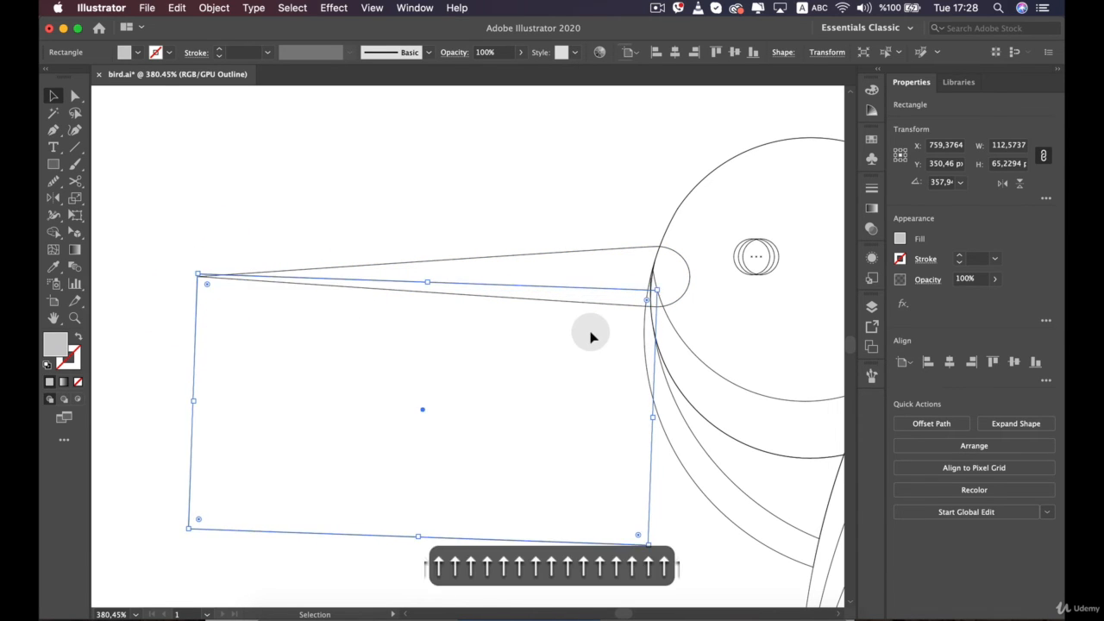
pyautogui.press('Down')
pyautogui.press('Down')
pyautogui.press('Down')
pyautogui.press('Down')
pyautogui.press('Down')
pyautogui.press('Down')
pyautogui.press('Down')
pyautogui.press('Down')
pyautogui.press('Down')
pyautogui.press('Down')
pyautogui.press('Down')
# Refine the rectangle's rotation to about 358.5° so its upper edge runs from the beak tip through the beak's lower half
pyautogui.scroll(5, 591, 332)
pyautogui.moveTo(404, 345); pyautogui.dragTo(689, 378)
pyautogui.click(263, 276)
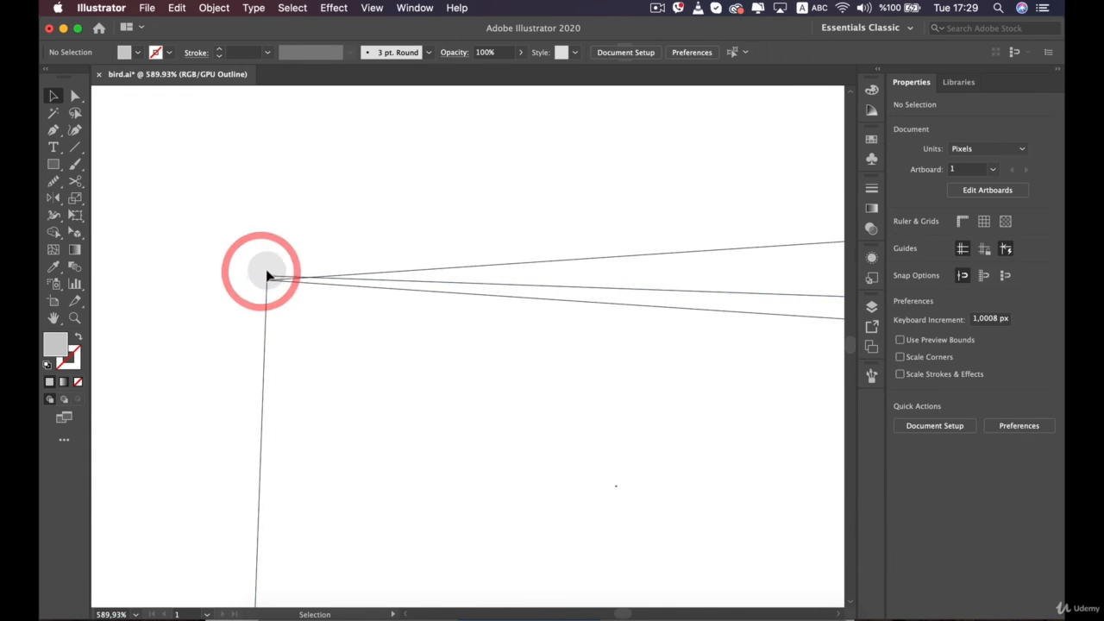
pyautogui.click(269, 278)
pyautogui.moveTo(266, 276); pyautogui.dragTo(261, 276)
pyautogui.press('space')
pyautogui.moveTo(377, 239); pyautogui.dragTo(173, 262)
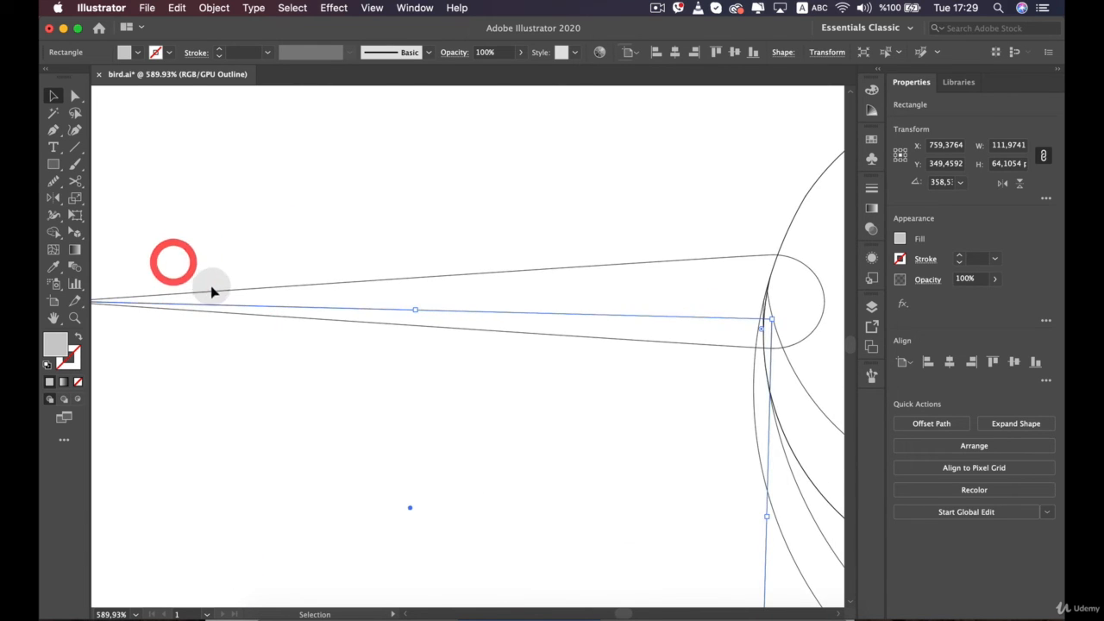
pyautogui.scroll(-5, 213, 289)
pyautogui.scroll(-1, 214, 292)
pyautogui.press('space')
pyautogui.moveTo(273, 271); pyautogui.dragTo(439, 298)
pyautogui.click(396, 234)
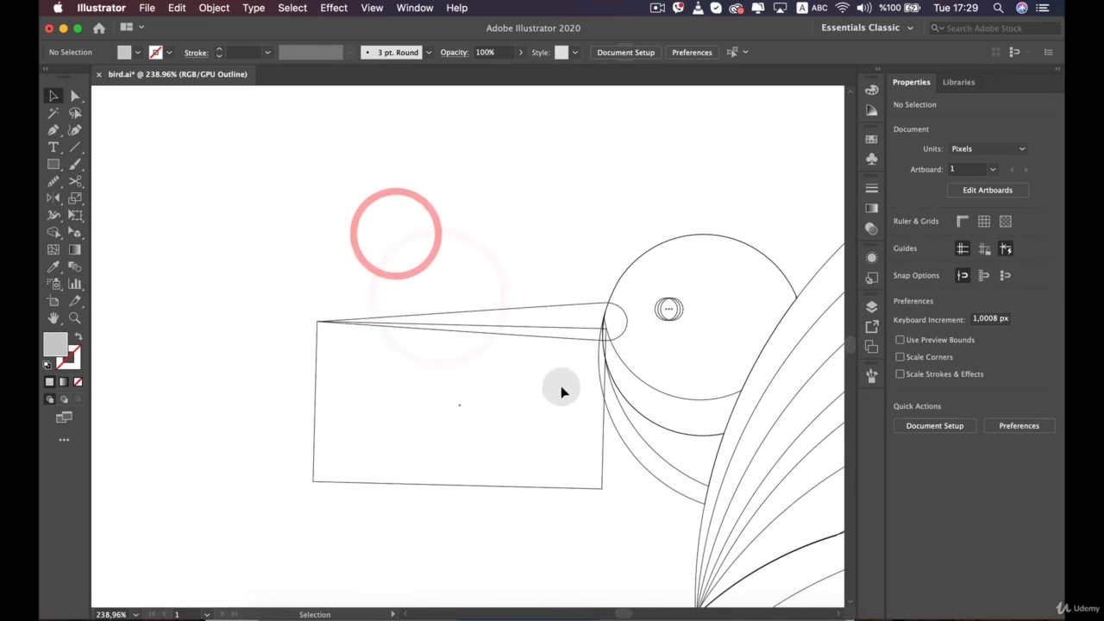
# Remove the part of the rectangle below the beak with the Shape Builder, keeping a narrow wedge along the beak's lower edge
pyautogui.scroll(1, 509, 346)
pyautogui.moveTo(531, 402); pyautogui.dragTo(531, 398)
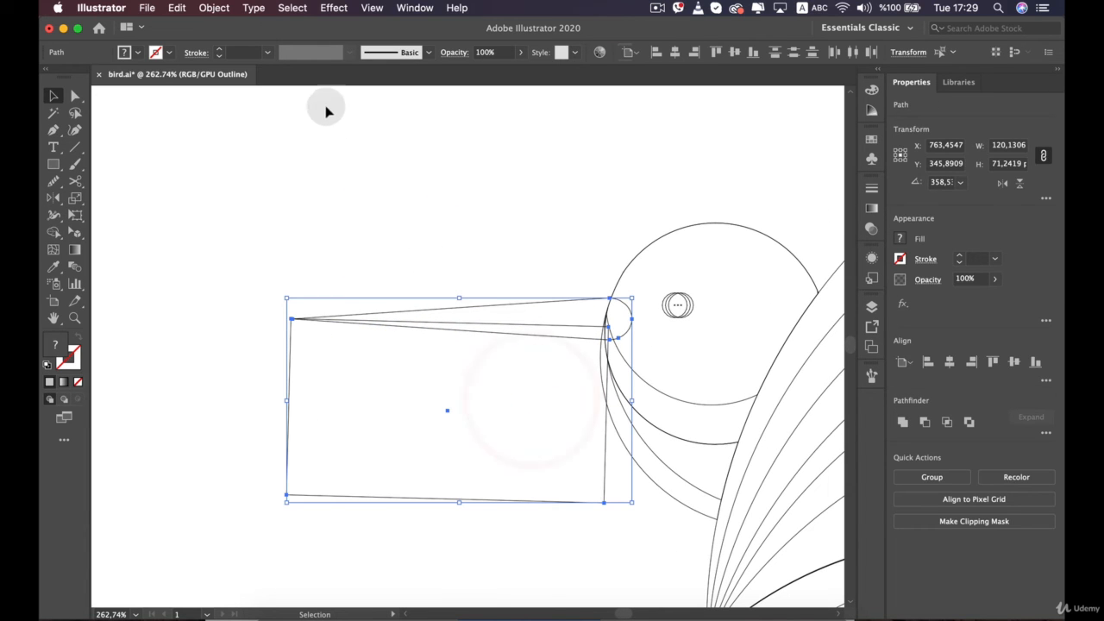
pyautogui.click(354, 179)
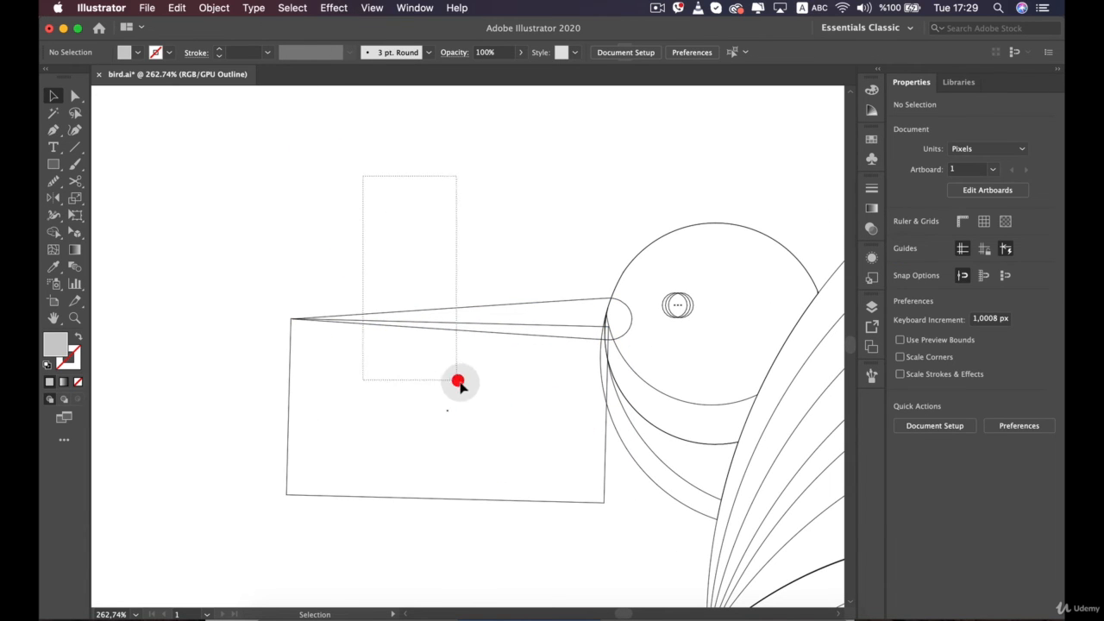
pyautogui.moveTo(458, 381); pyautogui.dragTo(445, 377)
pyautogui.click(53, 232)
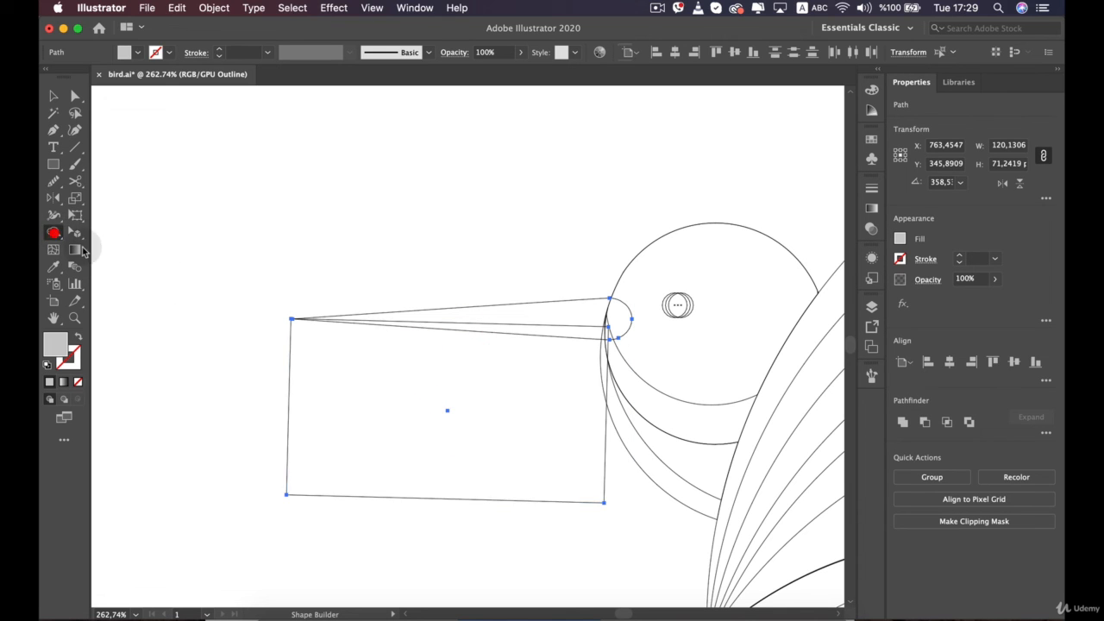
pyautogui.keyDown('alt'); pyautogui.click(565, 403); pyautogui.keyUp('alt')
pyautogui.press('v')
pyautogui.click(544, 427)
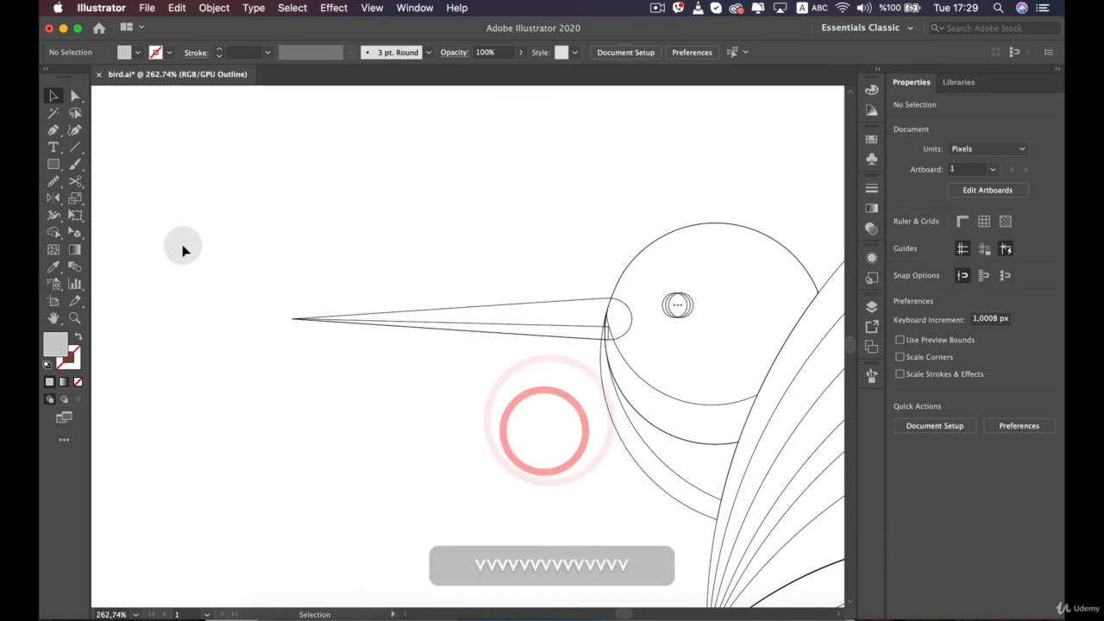
# Draw a second grey rectangle about 117 px wide from the beak tip over the lower beak and extend its height to about 15.6 px
pyautogui.click(53, 164)
pyautogui.moveTo(291, 319); pyautogui.dragTo(625, 360)
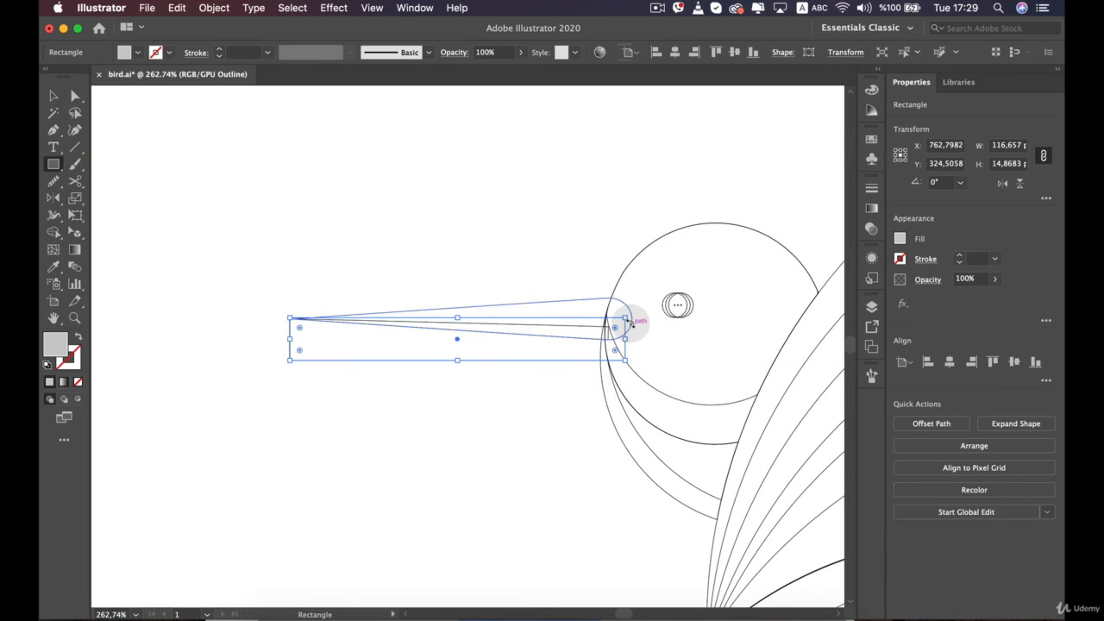
pyautogui.scroll(5, 458, 317)
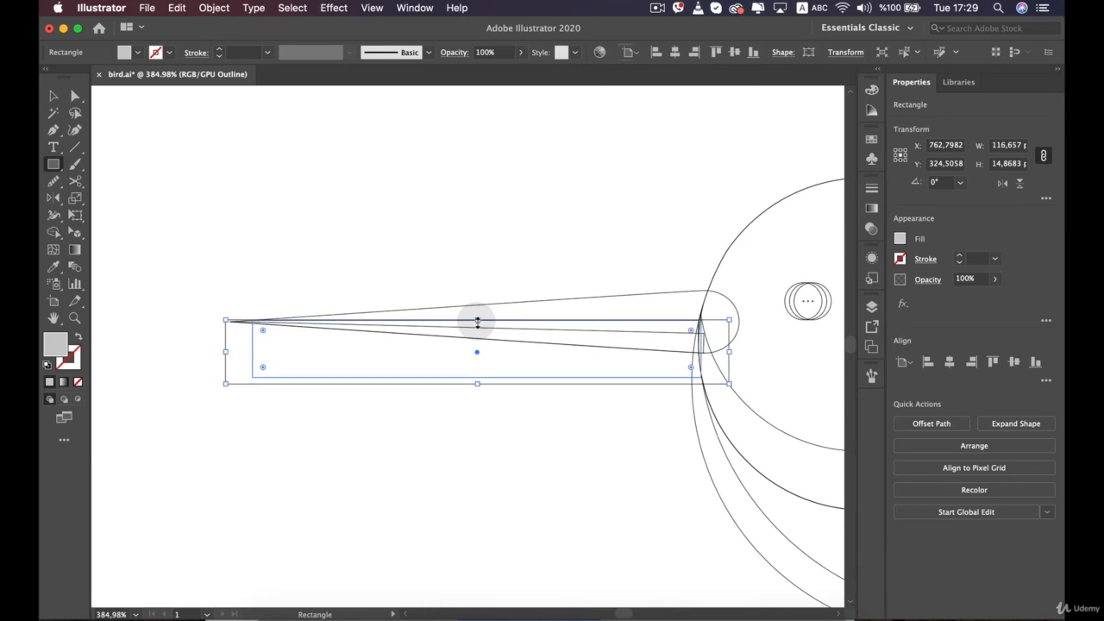
pyautogui.moveTo(480, 319); pyautogui.dragTo(480, 314)
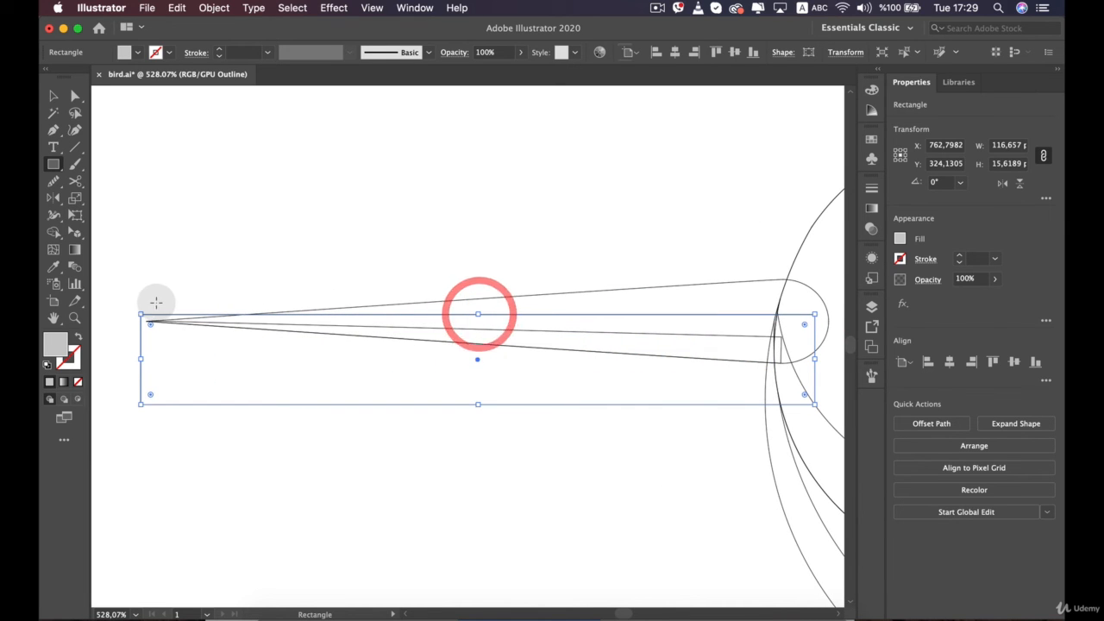
# Rotate the second rectangle to about 1.2° and nudge it vertically so its upper edge starts at the beak tip
pyautogui.moveTo(137, 308); pyautogui.dragTo(137, 321)
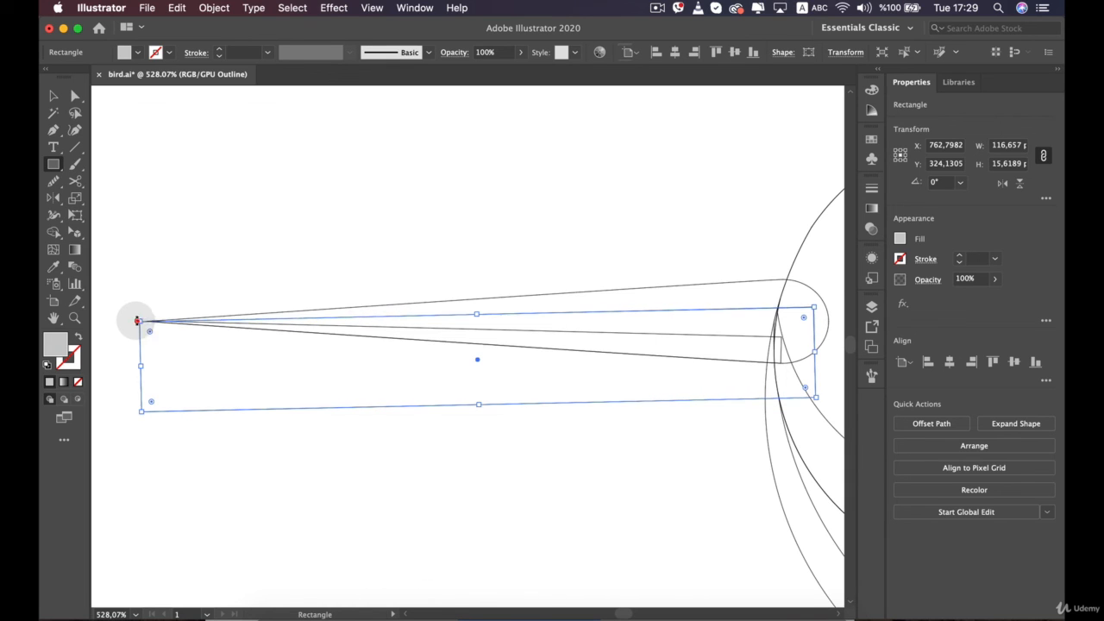
pyautogui.press('Down')
pyautogui.press('Down')
pyautogui.press('Down')
pyautogui.press('Down')
pyautogui.press('Down')
pyautogui.press('Down')
pyautogui.press('Down')
pyautogui.press('Down')
pyautogui.press('Down')
pyautogui.press('Up')
pyautogui.press('Up')
pyautogui.press('Up')
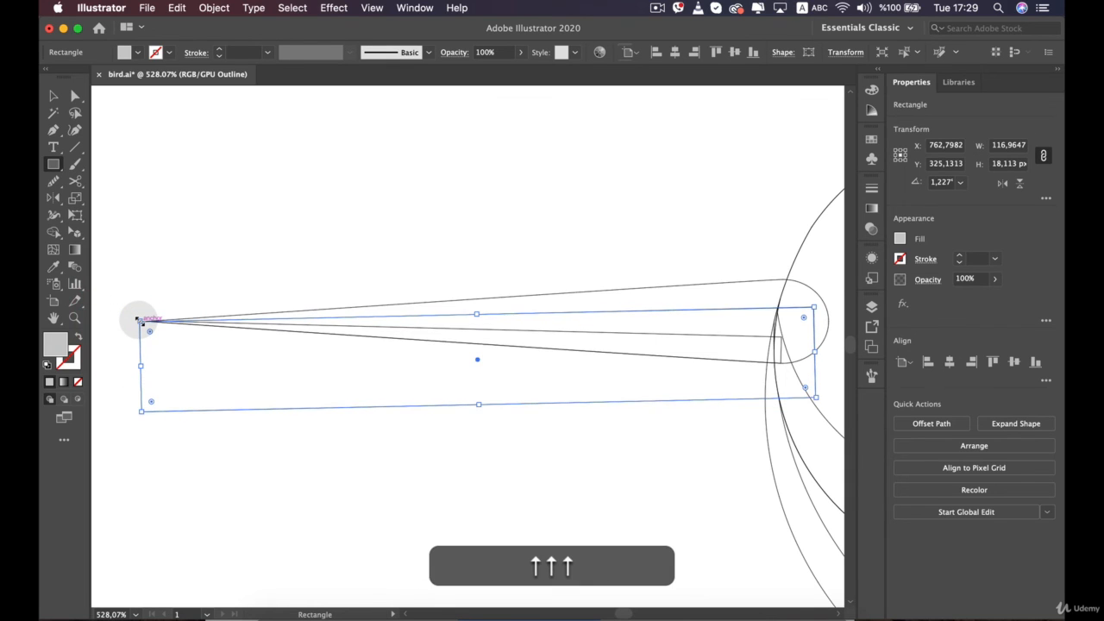
# Remove the part of the second rectangle below the beak with the Shape Builder, leaving a wider wedge inside the beak
pyautogui.press('v')
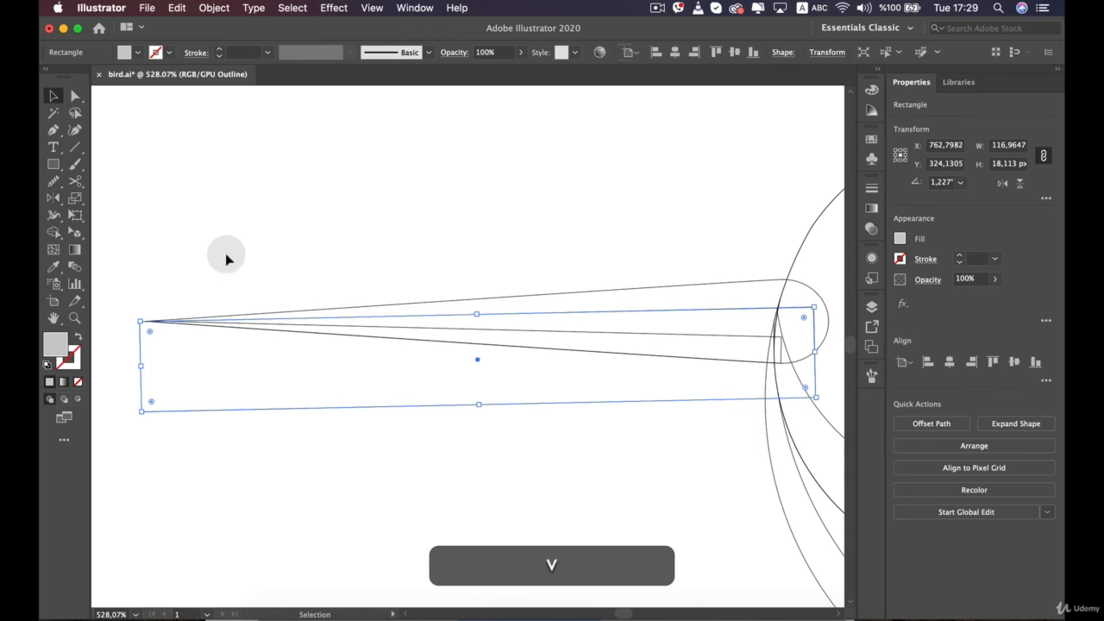
pyautogui.moveTo(223, 226); pyautogui.dragTo(400, 349)
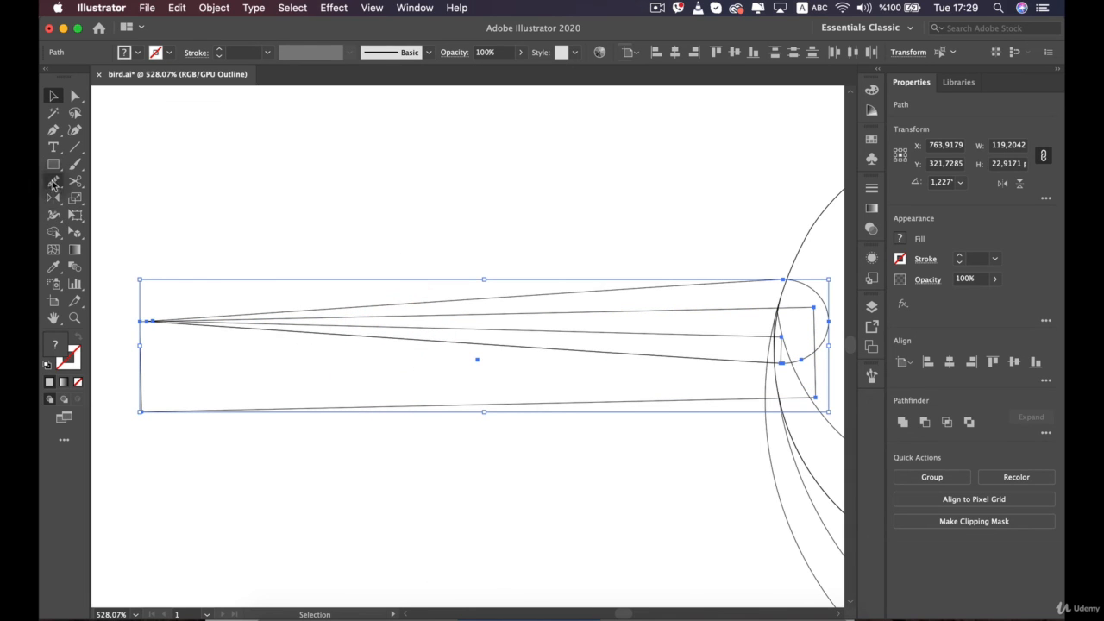
pyautogui.click(54, 231)
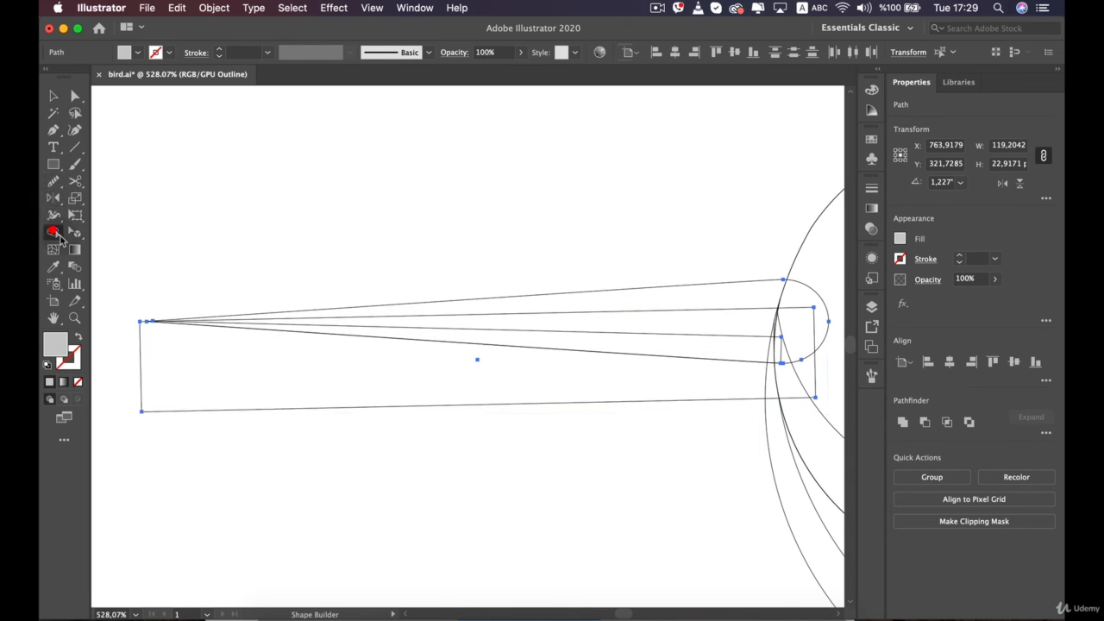
pyautogui.keyDown('alt'); pyautogui.click(378, 382); pyautogui.keyUp('alt')
pyautogui.press('v')
pyautogui.click(435, 436)
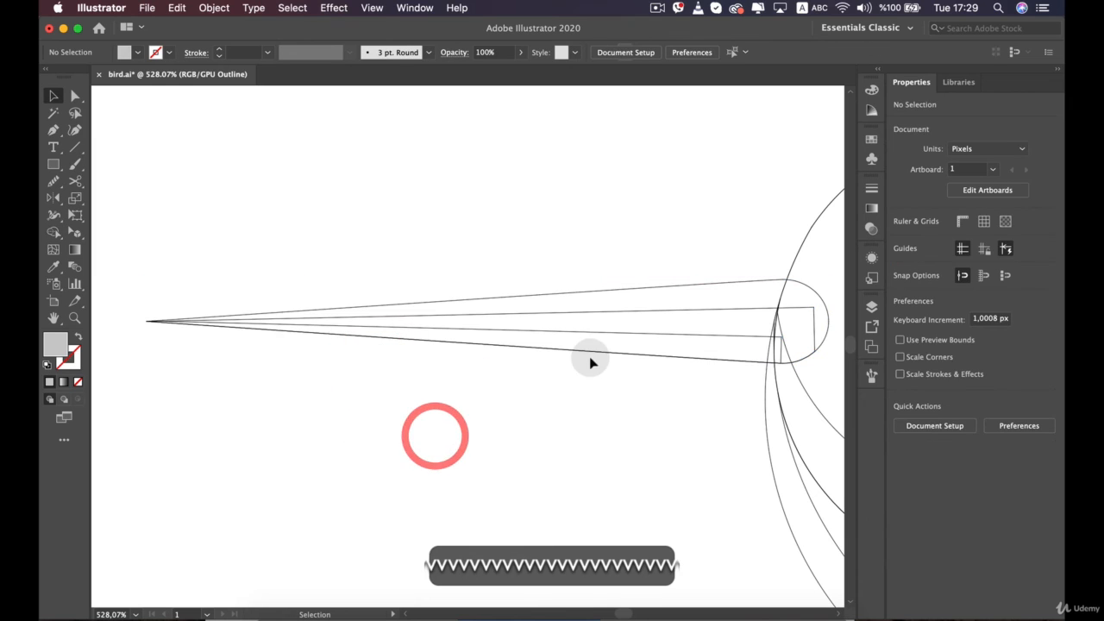
# Return the artwork to preview and send the wider grey beak wedge backward four levels so it sits behind the head
pyautogui.scroll(-5, 609, 352)
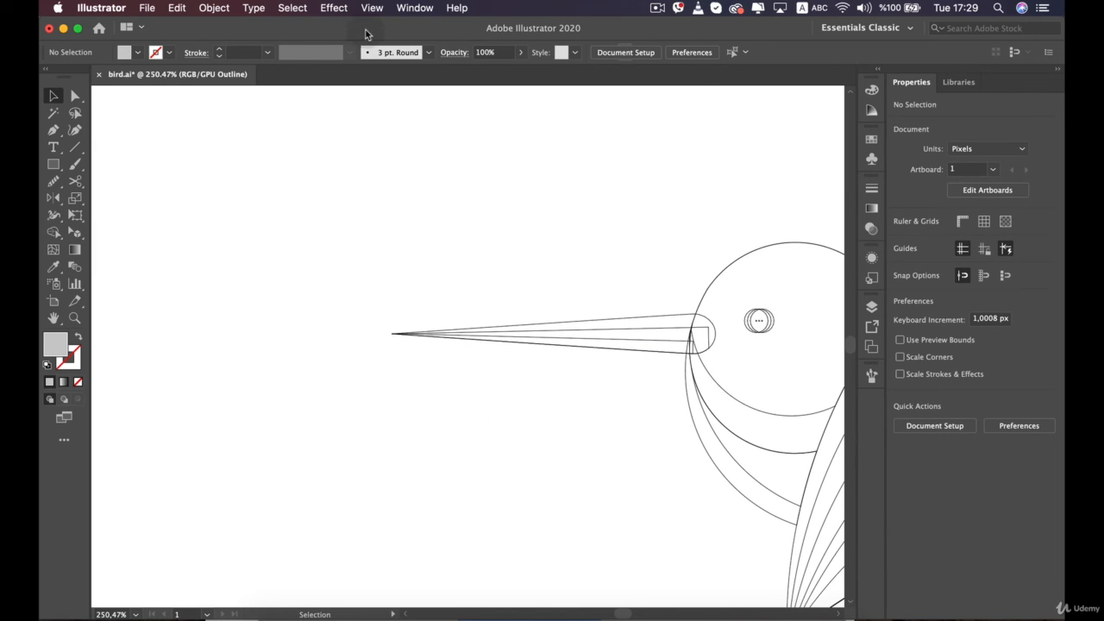
pyautogui.click(334, 7)
pyautogui.click(382, 34)
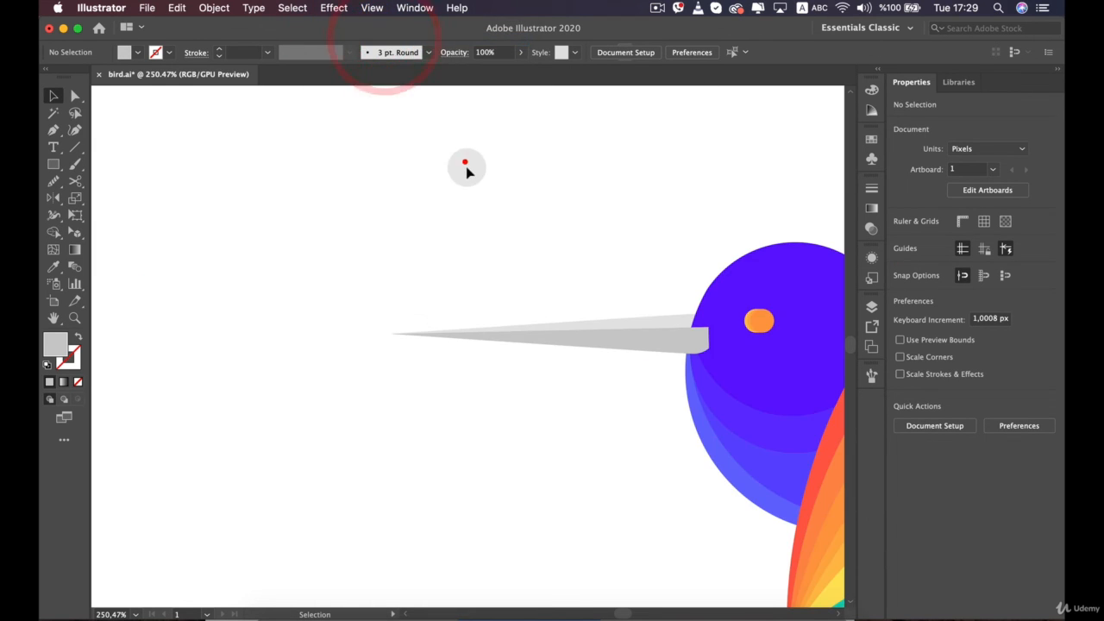
pyautogui.scroll(3, 607, 369)
pyautogui.click(640, 347)
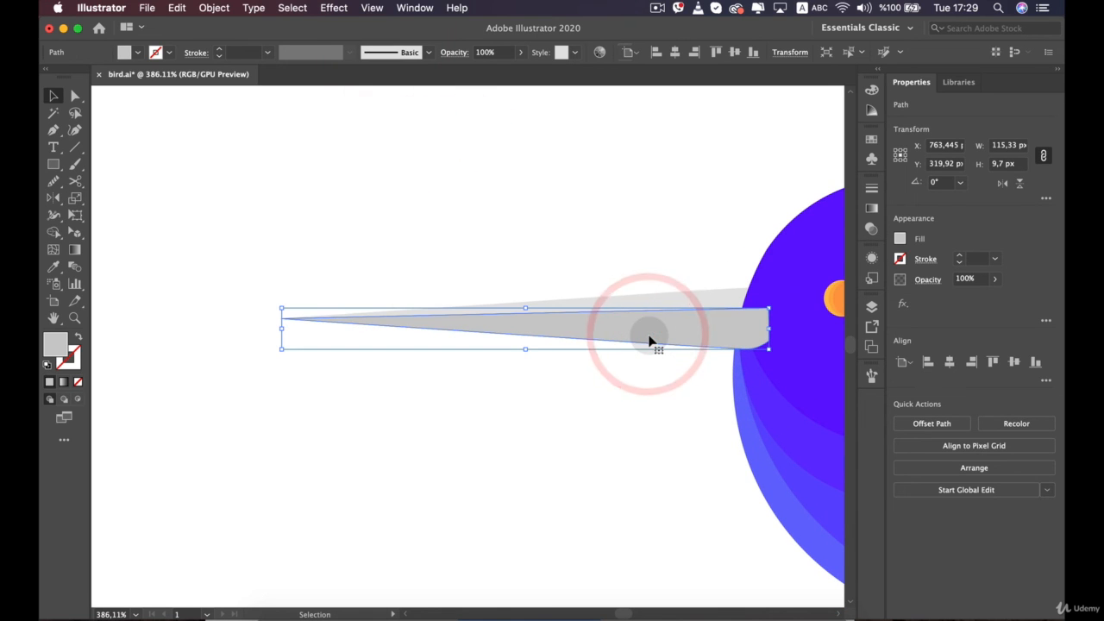
pyautogui.press('super+bracketleft')
pyautogui.press('super+bracketleft')
pyautogui.press('super+bracketleft')
pyautogui.press('super+bracketleft')
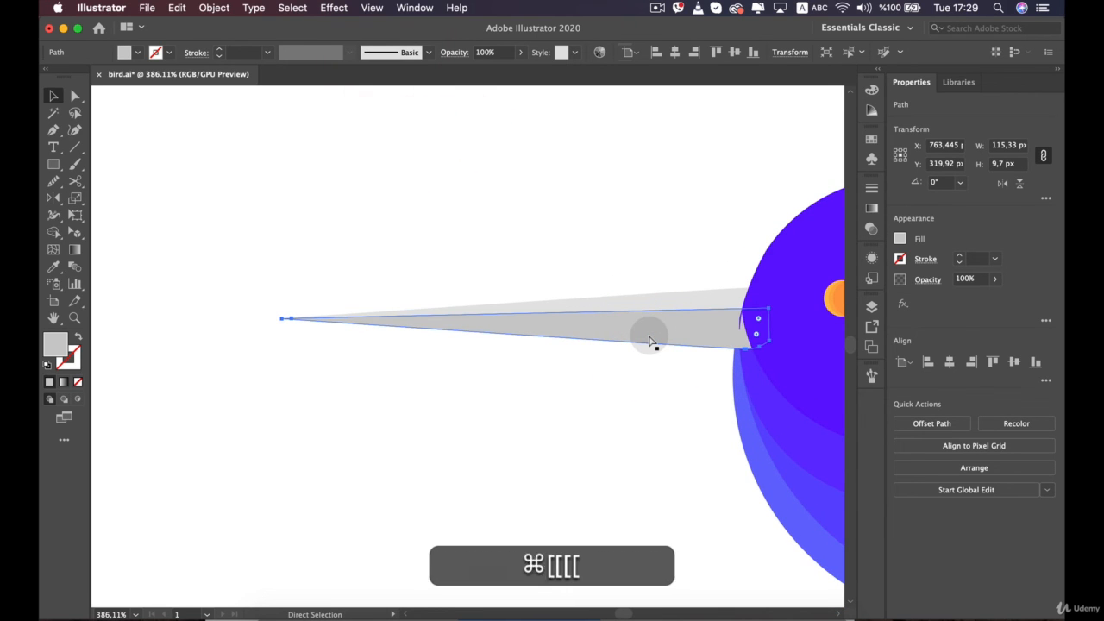
# Adjust the wider grey wedge's stacking order so it sits behind the head but in front of the light beak shape
pyautogui.press('super+bracketleft')
pyautogui.press('super+bracketleft')
pyautogui.press('super+bracketleft')
pyautogui.press('super+bracketleft')
pyautogui.press('super+bracketleft')
pyautogui.press('super+bracketleft')
pyautogui.press('super+bracketleft')
pyautogui.press('super+bracketleft')
pyautogui.press('super+bracketleft')
pyautogui.press('super+bracketleft')
pyautogui.press('super+bracketleft')
pyautogui.press('super+bracketleft')
pyautogui.press('super+bracketleft')
pyautogui.press('super+bracketleft')
pyautogui.press('super+bracketleft')
pyautogui.press('super+bracketleft')
pyautogui.press('super+bracketleft')
pyautogui.press('super+bracketleft')
pyautogui.press('super+bracketleft')
pyautogui.press('super+bracketleft')
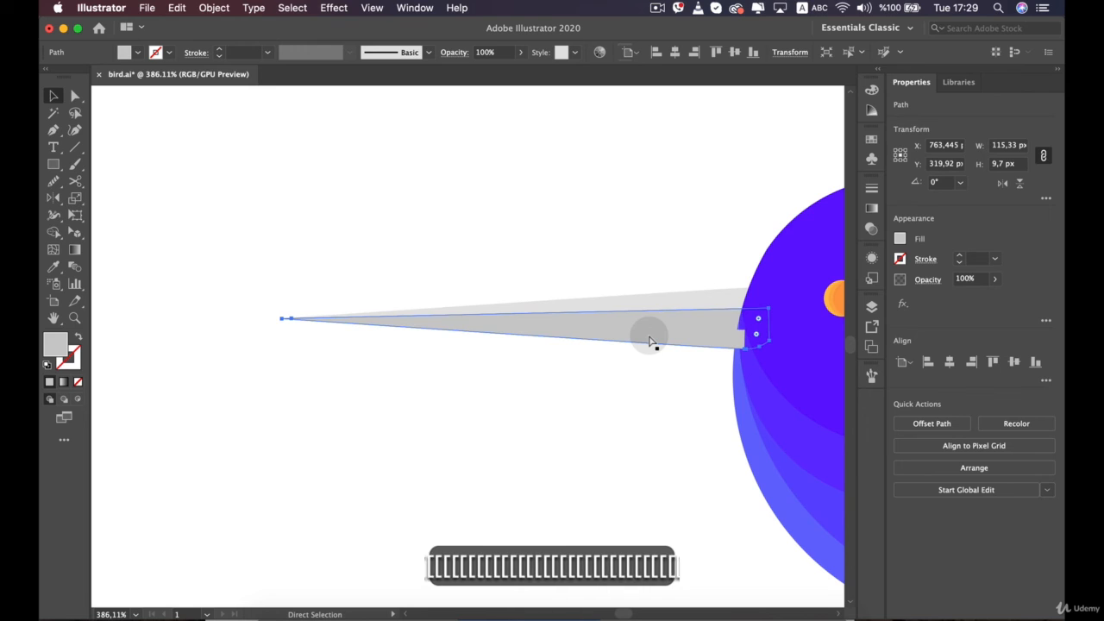
pyautogui.press('super+bracketleft')
pyautogui.press('super+bracketleft')
pyautogui.press('super')
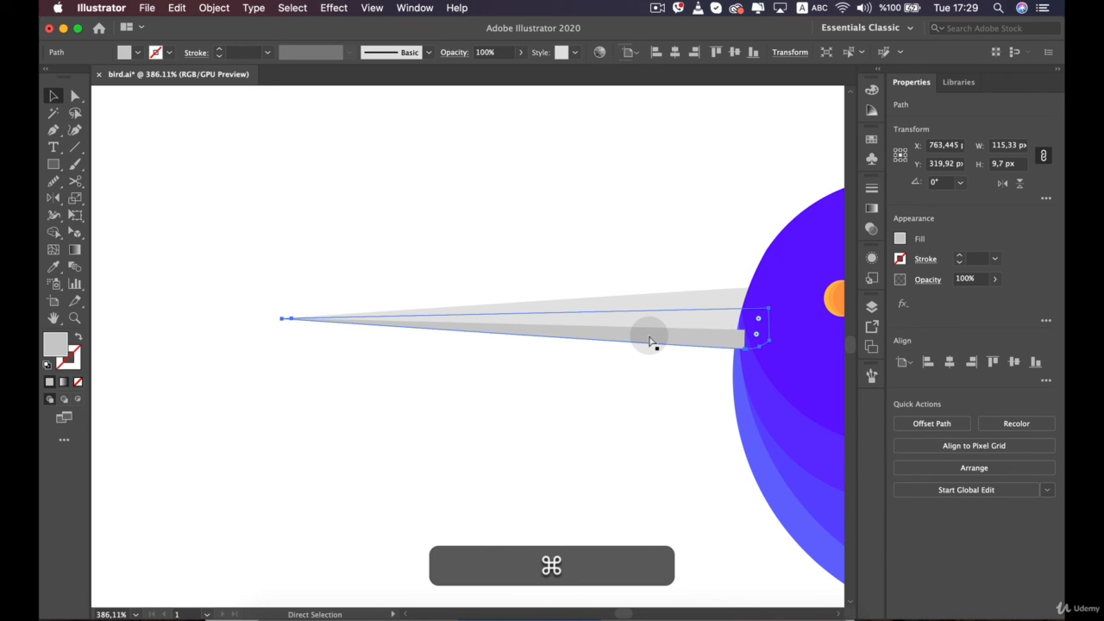
pyautogui.press('super+bracketright')
# Fill the narrow wedge along the beak's lower edge with a darker grey swatch
pyautogui.click(649, 337)
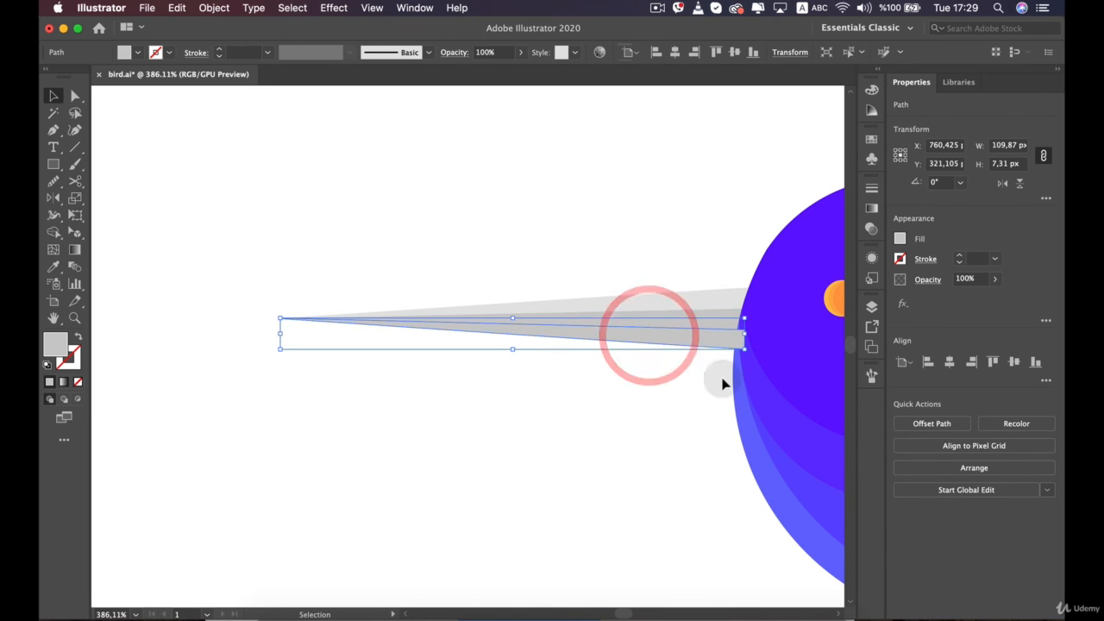
pyautogui.press('space')
pyautogui.moveTo(659, 300); pyautogui.dragTo(593, 300)
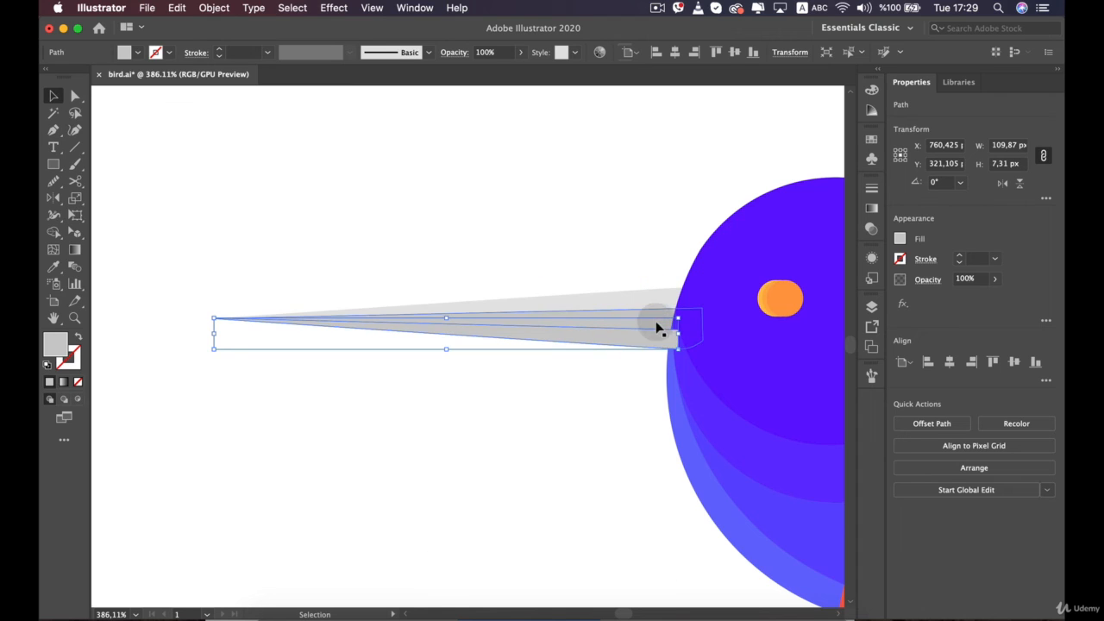
pyautogui.click(901, 239)
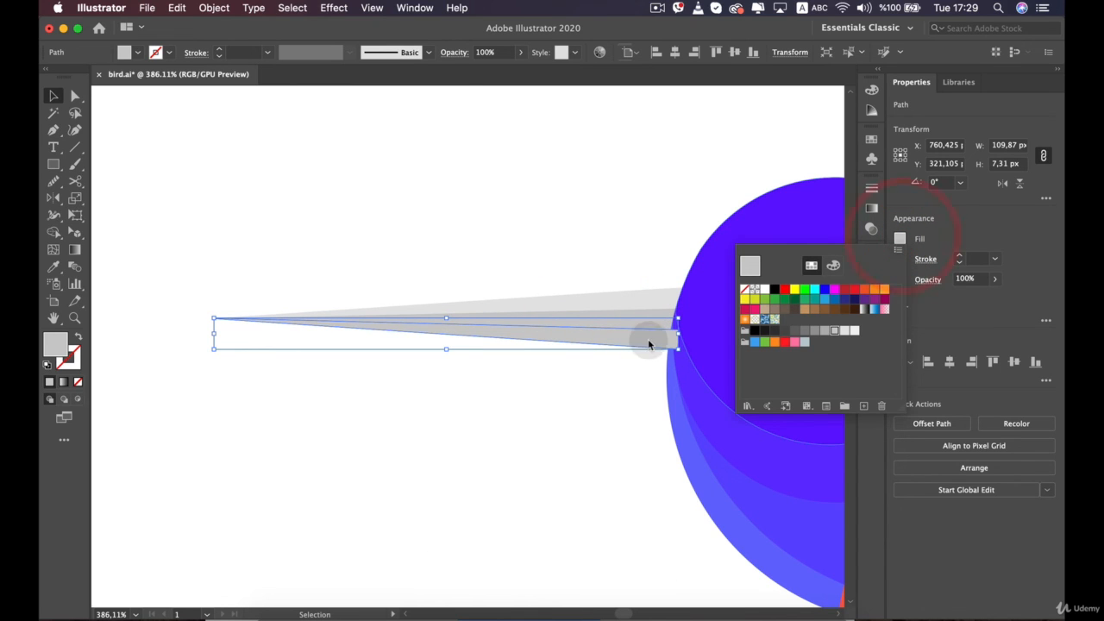
pyautogui.click(595, 417)
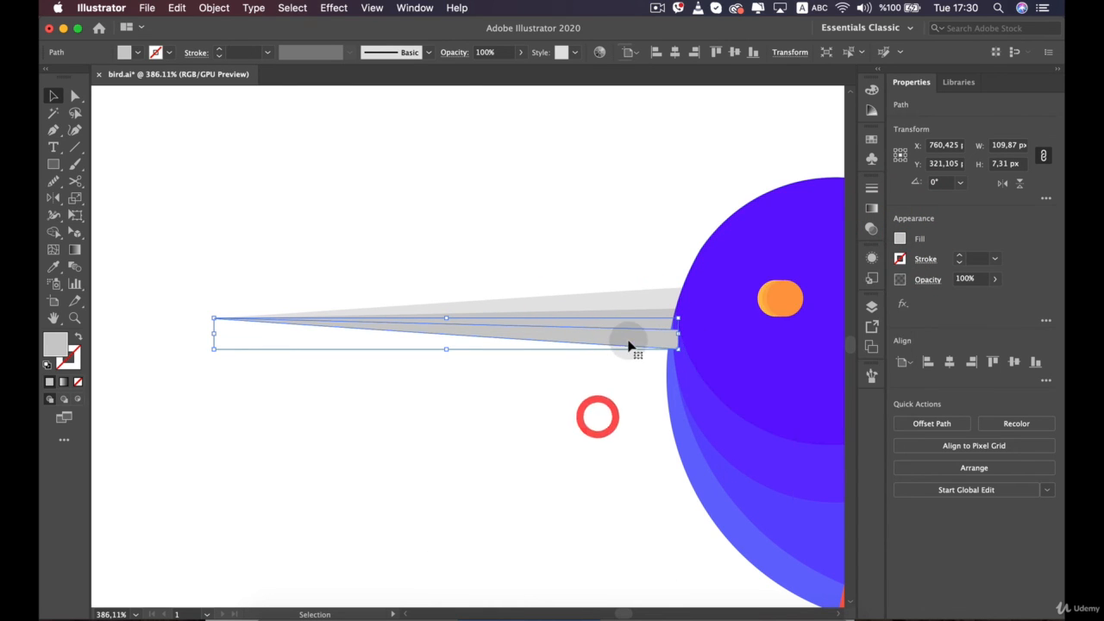
pyautogui.click(629, 338)
pyautogui.click(539, 492)
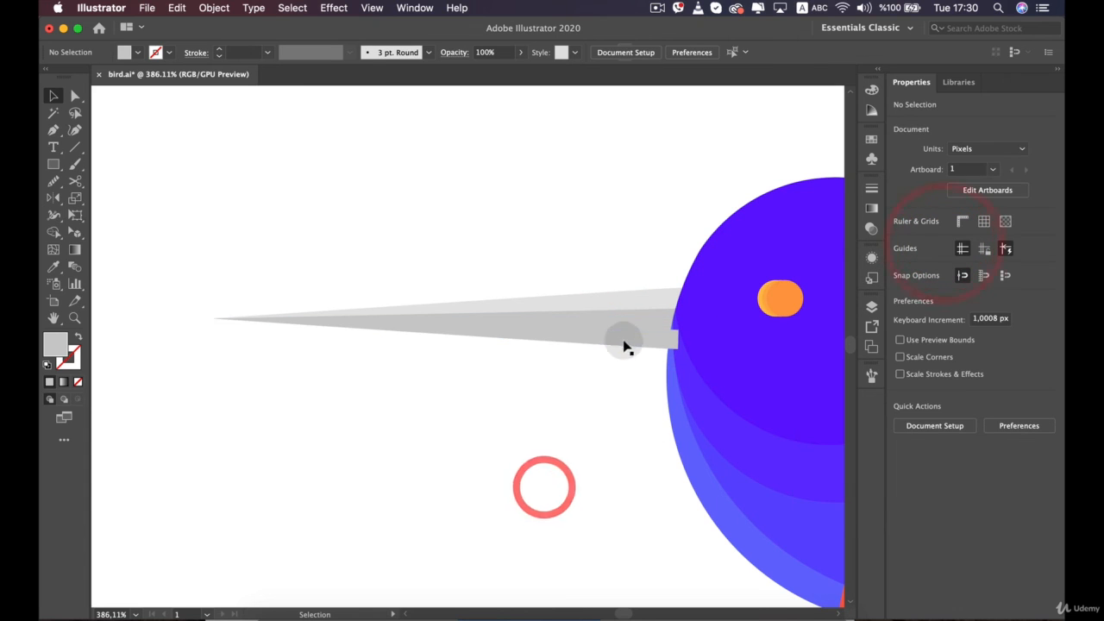
pyautogui.click(627, 336)
pyautogui.click(900, 238)
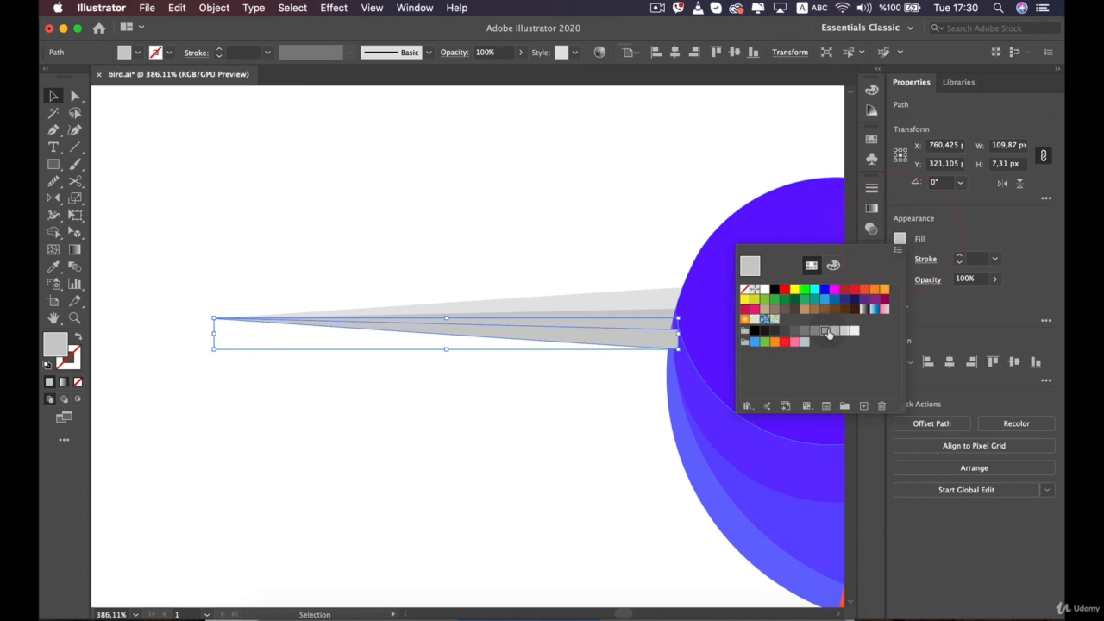
pyautogui.click(828, 333)
pyautogui.click(572, 441)
# Send the dark grey lower wedge backward until it is tucked behind the head, and deselect it
pyautogui.click(629, 334)
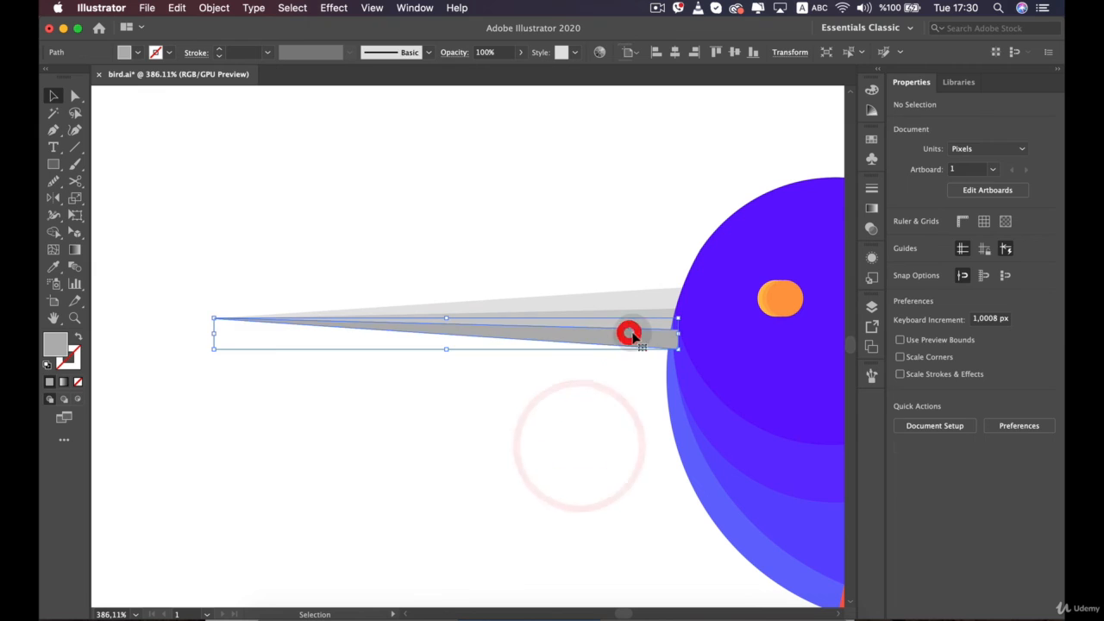
pyautogui.press('super+[')
pyautogui.press('super+[')
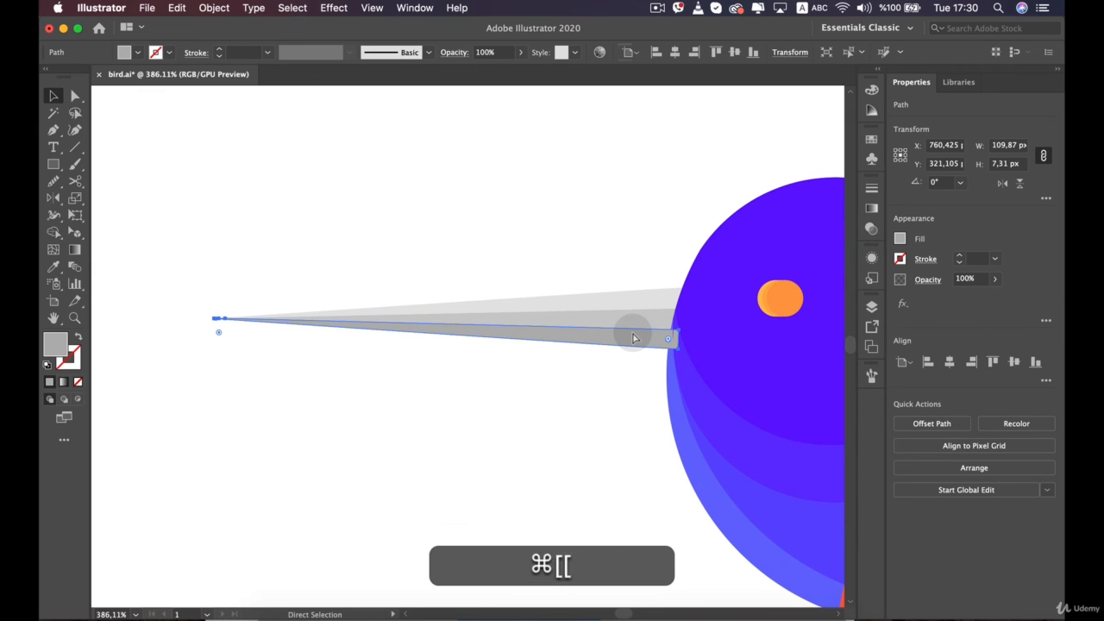
pyautogui.press('super+[')
pyautogui.press('super+[')
pyautogui.press('super+[')
pyautogui.press('super+[')
pyautogui.press('super+[')
pyautogui.press('super+[')
pyautogui.press('super+[')
pyautogui.press('super+[')
pyautogui.press('super+[')
pyautogui.press('super+[')
pyautogui.press('super+[')
pyautogui.press('super+[')
pyautogui.press('super+[')
pyautogui.press('super+[')
pyautogui.press('super+[')
pyautogui.press('super+[')
pyautogui.press('super+[')
pyautogui.press('super+[')
pyautogui.press('super+[')
pyautogui.press('super+[')
pyautogui.press('super+[')
pyautogui.press('super+[')
pyautogui.press('super+[')
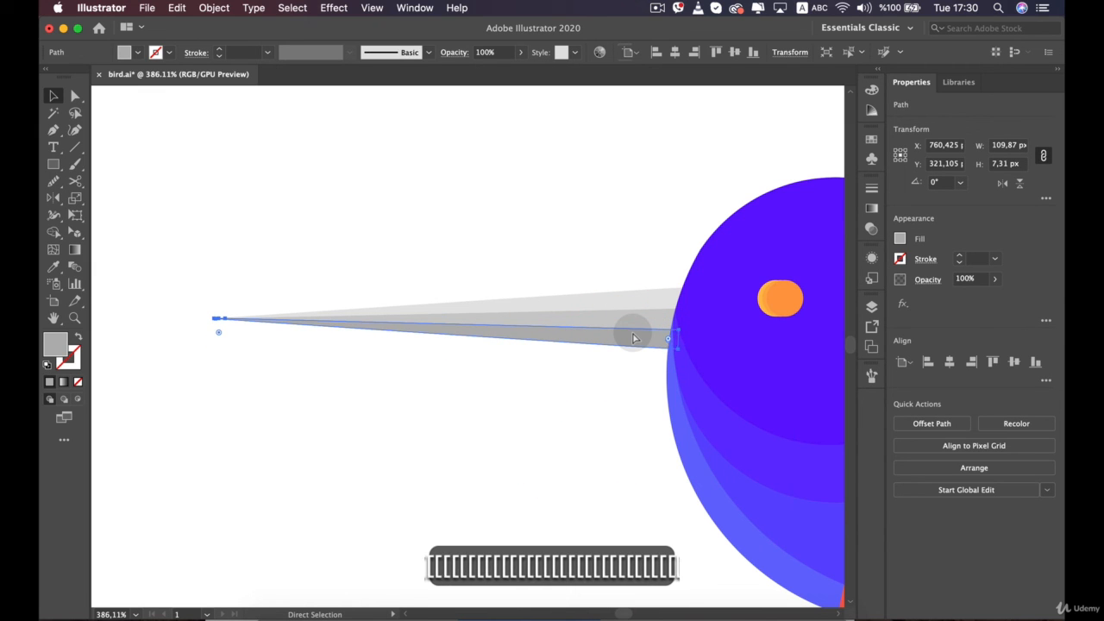
pyautogui.keyDown('super'); pyautogui.click(558, 419); pyautogui.keyUp('super')
# Try drawing a closed Pen tool shape that runs from the beak tip into the head and loops below the beak
pyautogui.scroll(-5, 555, 424)
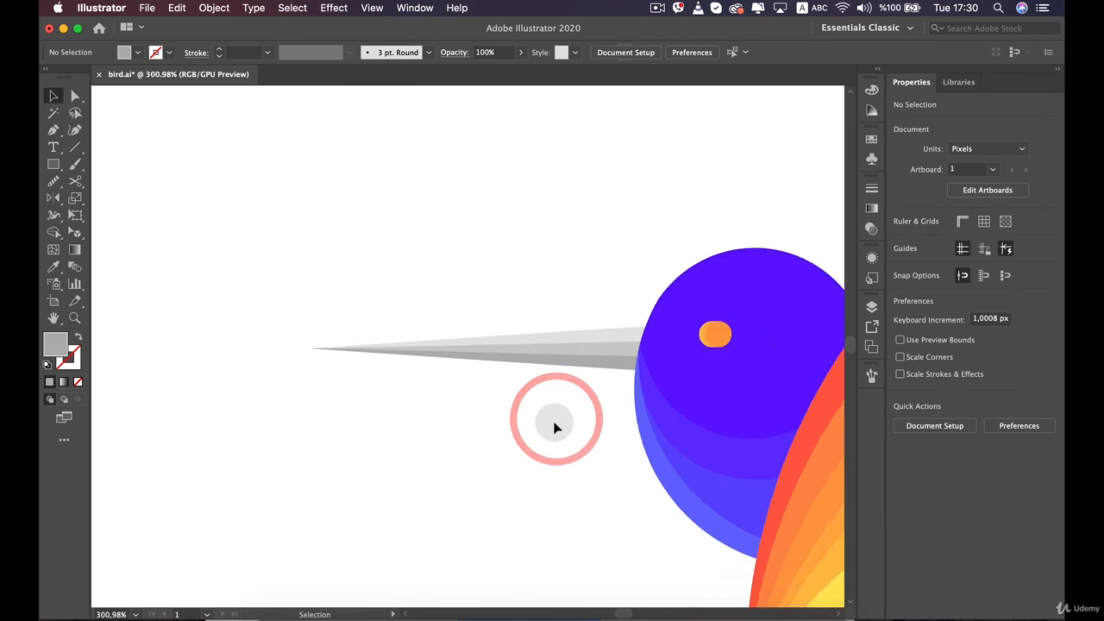
pyautogui.scroll(-4, 554, 425)
pyautogui.moveTo(520, 455); pyautogui.dragTo(516, 377)
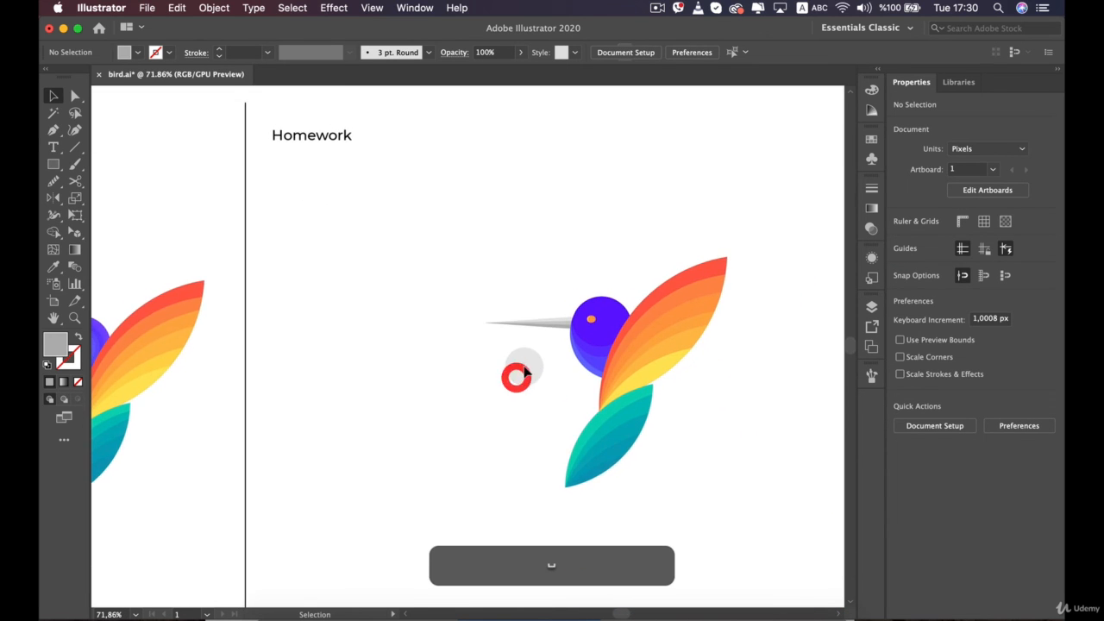
pyautogui.scroll(5, 527, 366)
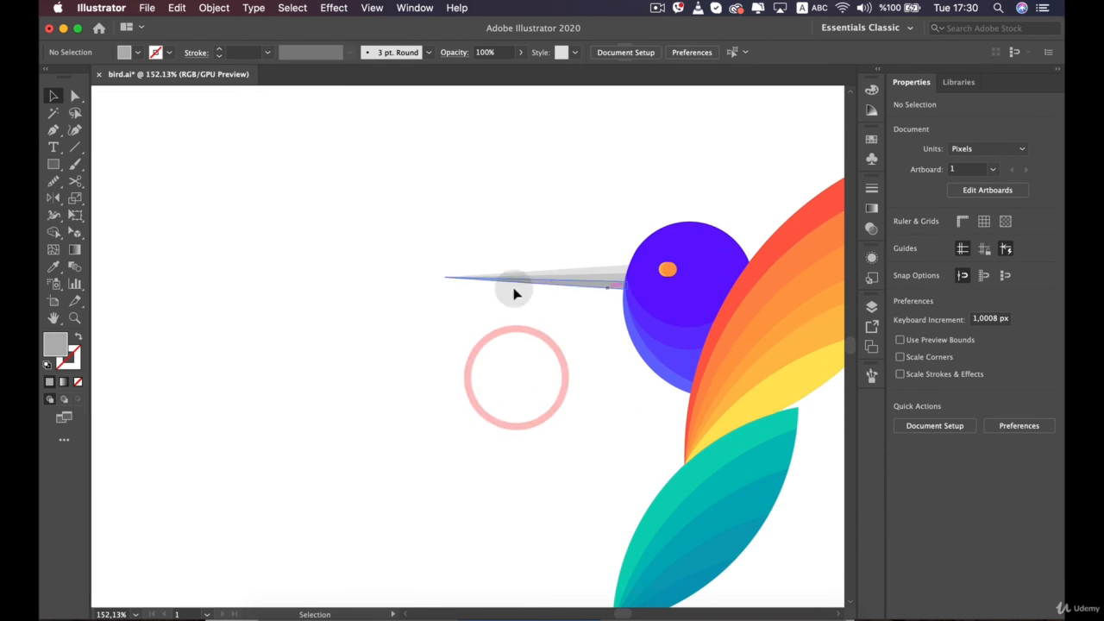
pyautogui.click(54, 130)
pyautogui.click(439, 277)
pyautogui.moveTo(660, 274); pyautogui.dragTo(650, 404)
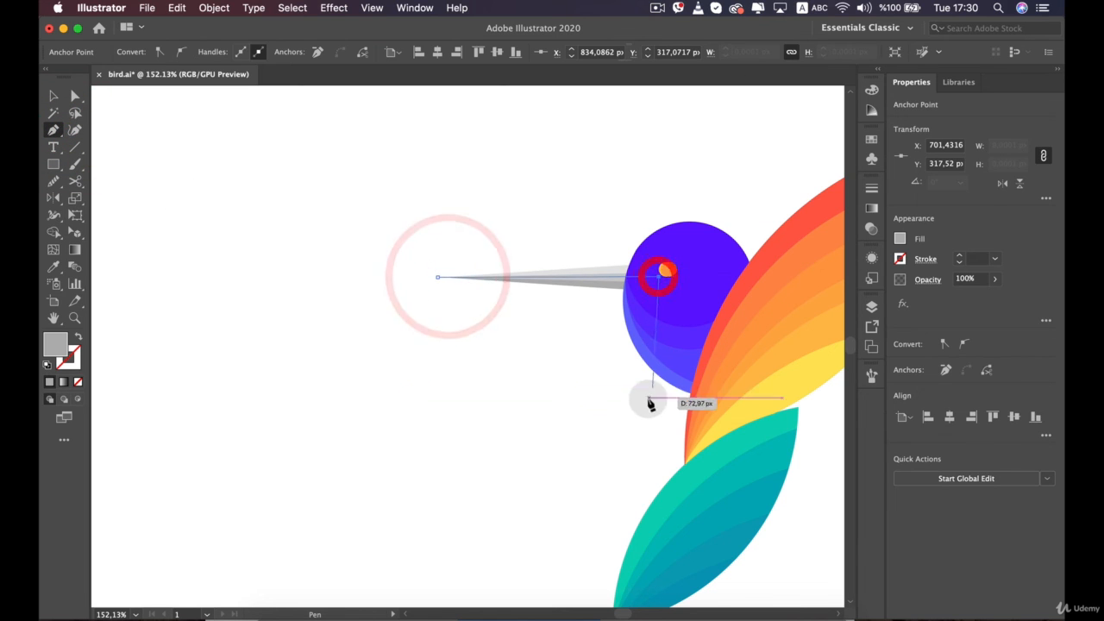
pyautogui.click(648, 398)
pyautogui.moveTo(496, 388); pyautogui.dragTo(442, 387)
pyautogui.click(408, 327)
pyautogui.click(443, 276)
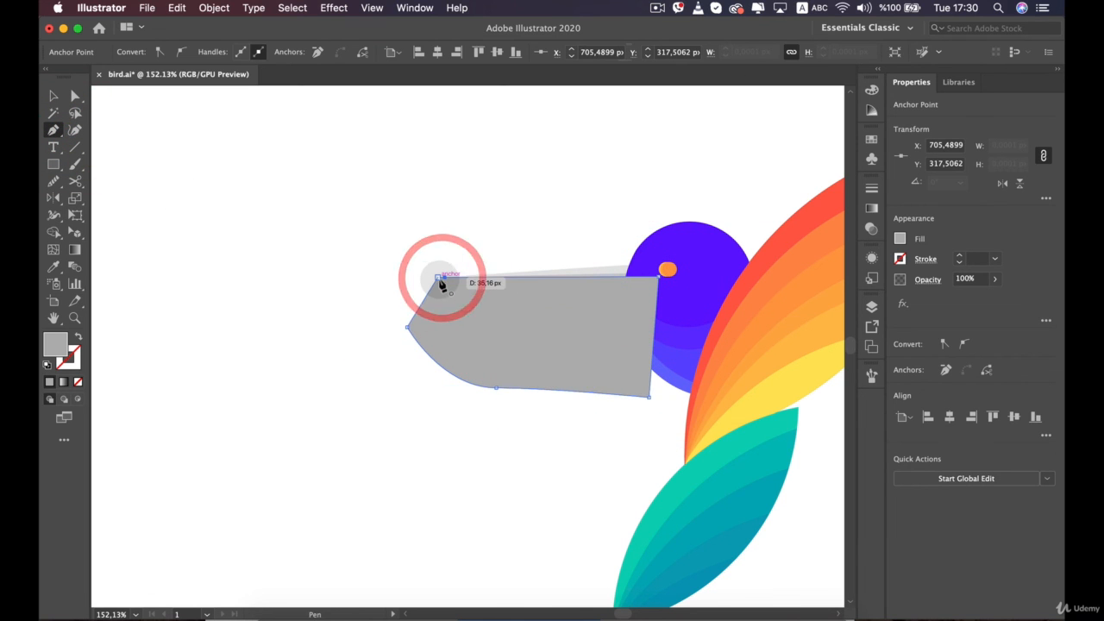
# Undo the pen shape point by point and return to the Selection tool with nothing selected
pyautogui.press('super+z')
pyautogui.press('super+z')
pyautogui.press('super+z')
pyautogui.press('super+z')
pyautogui.press('super+z')
pyautogui.press('super+z')
pyautogui.press('super+z')
pyautogui.press('super+z')
pyautogui.press('super+z')
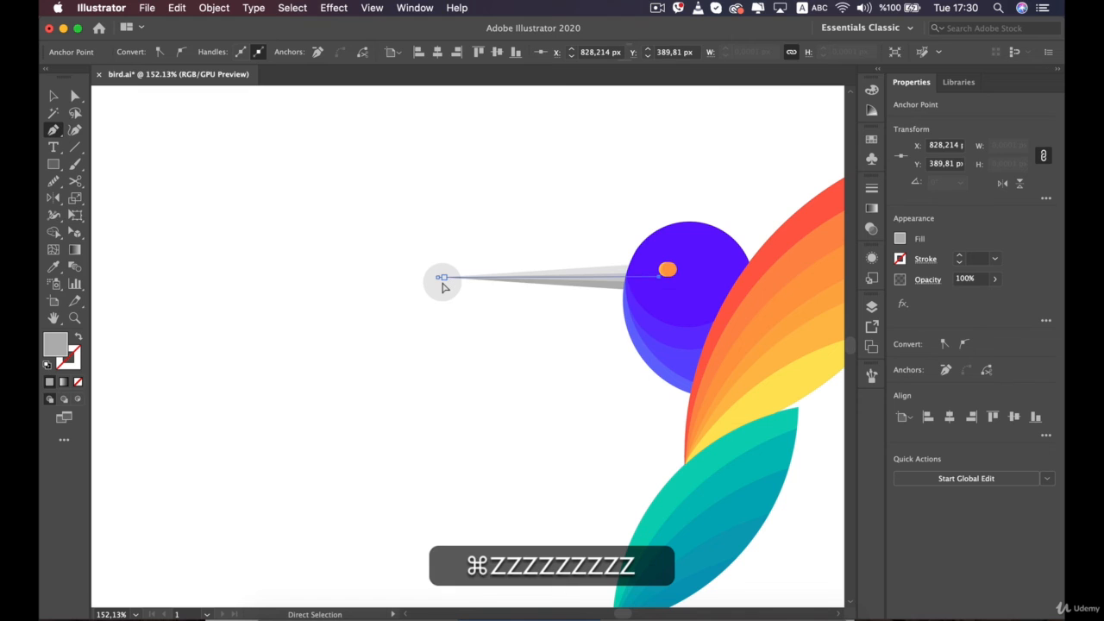
pyautogui.press('super+z')
pyautogui.press('v')
pyautogui.click(418, 435)
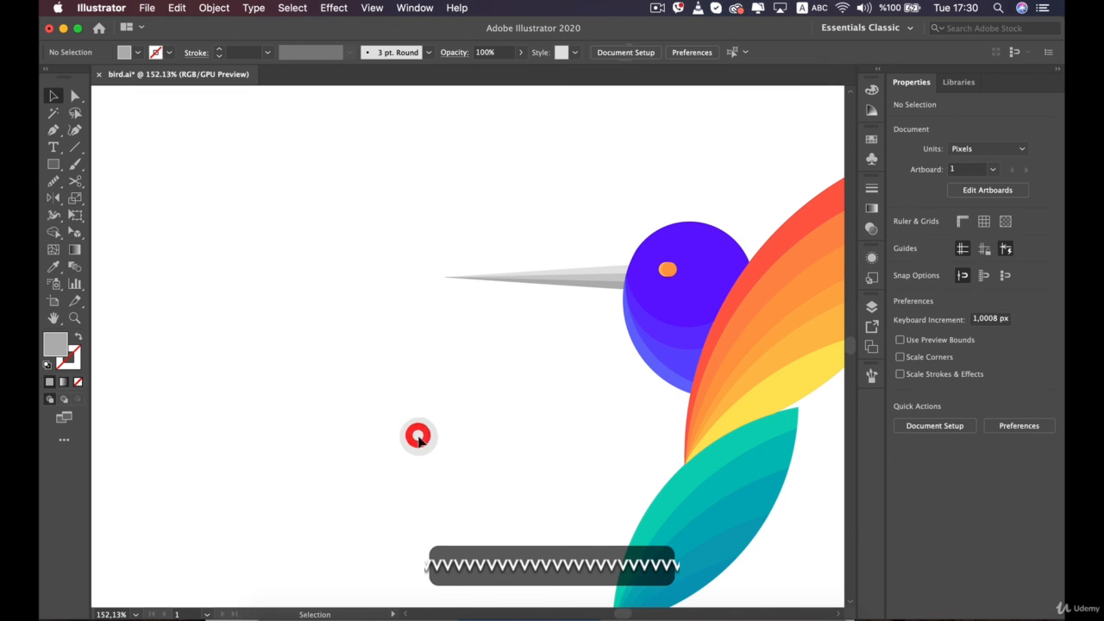
# Draw a circle about 51.8 px in diameter over the eye inside the bird's head
pyautogui.scroll(-4, 425, 449)
pyautogui.scroll(-4, 424, 448)
pyautogui.click(512, 382)
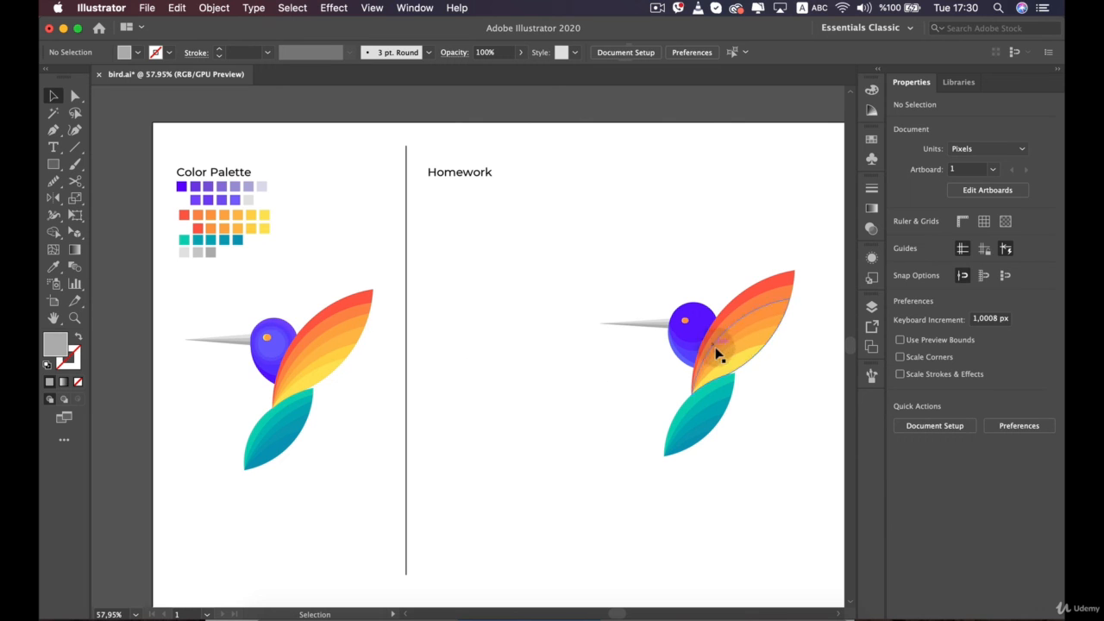
pyautogui.scroll(5, 699, 373)
pyautogui.moveTo(713, 298); pyautogui.dragTo(640, 343)
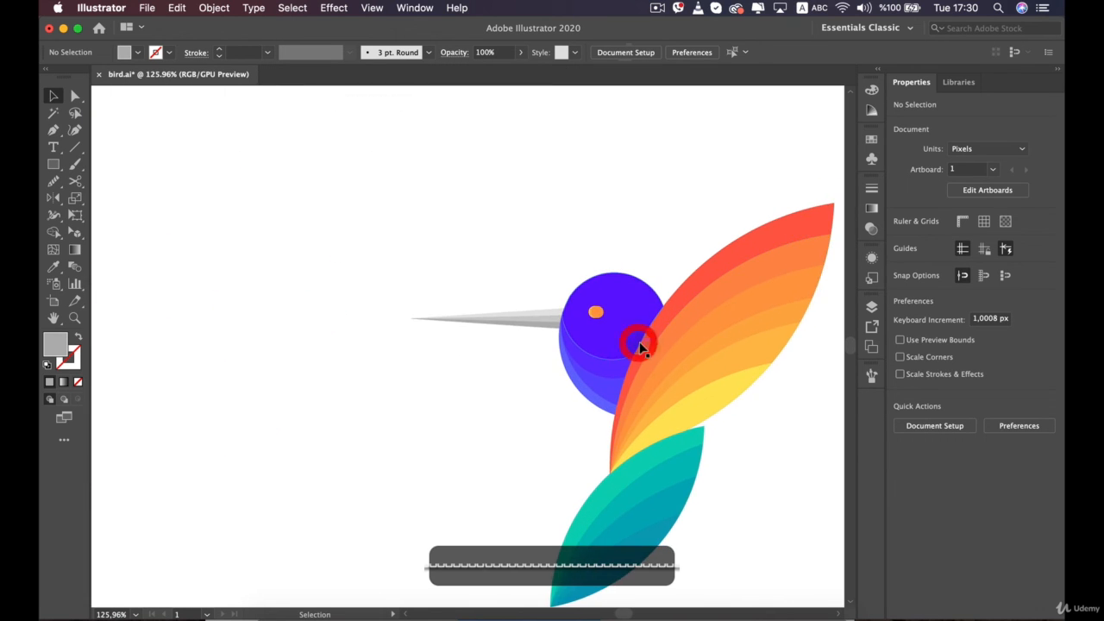
pyautogui.scroll(5, 639, 342)
pyautogui.moveTo(53, 169); pyautogui.dragTo(86, 182)
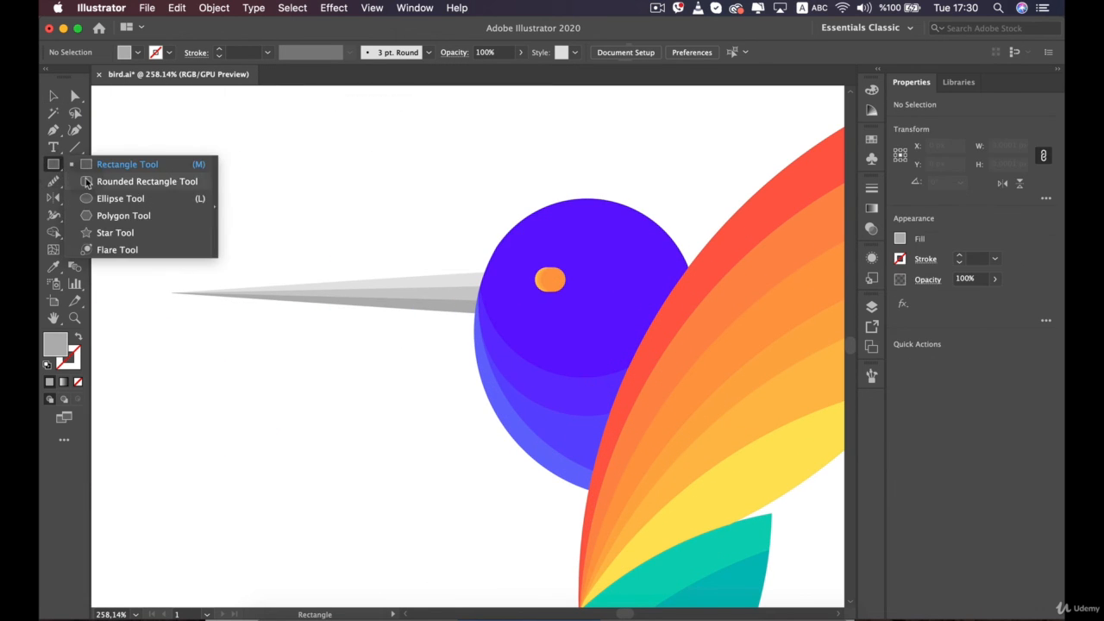
pyautogui.click(102, 199)
pyautogui.moveTo(524, 247); pyautogui.dragTo(620, 307)
pyautogui.press('v')
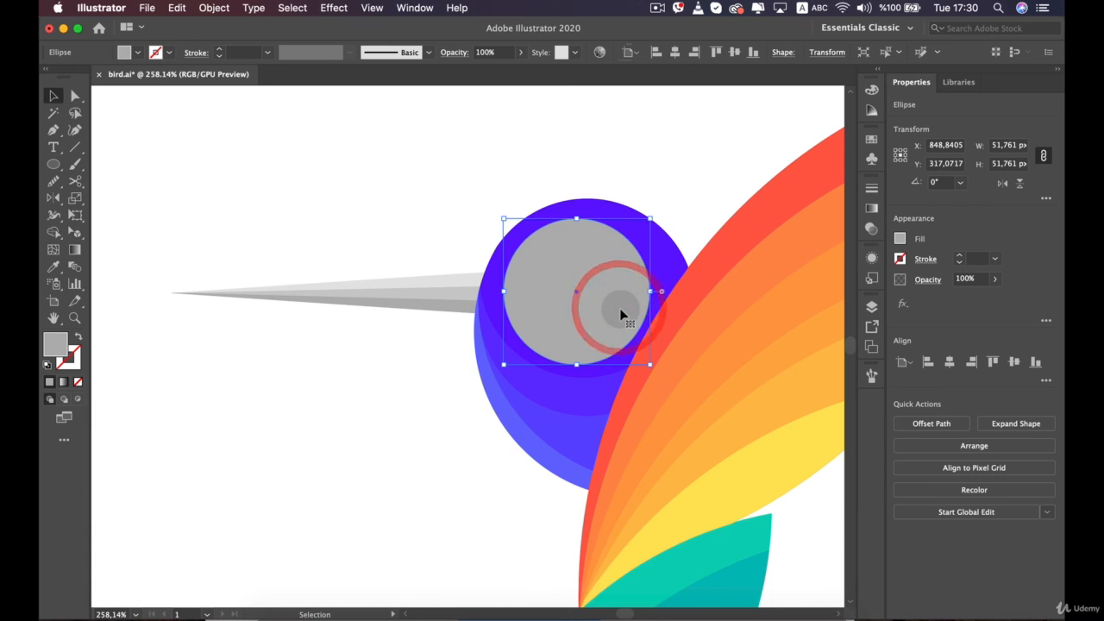
# Sample the head's purple for the circle and lighten its fill to #624AFF by raising the green value to 74
pyautogui.press('i')
pyautogui.click(667, 253)
pyautogui.press('v')
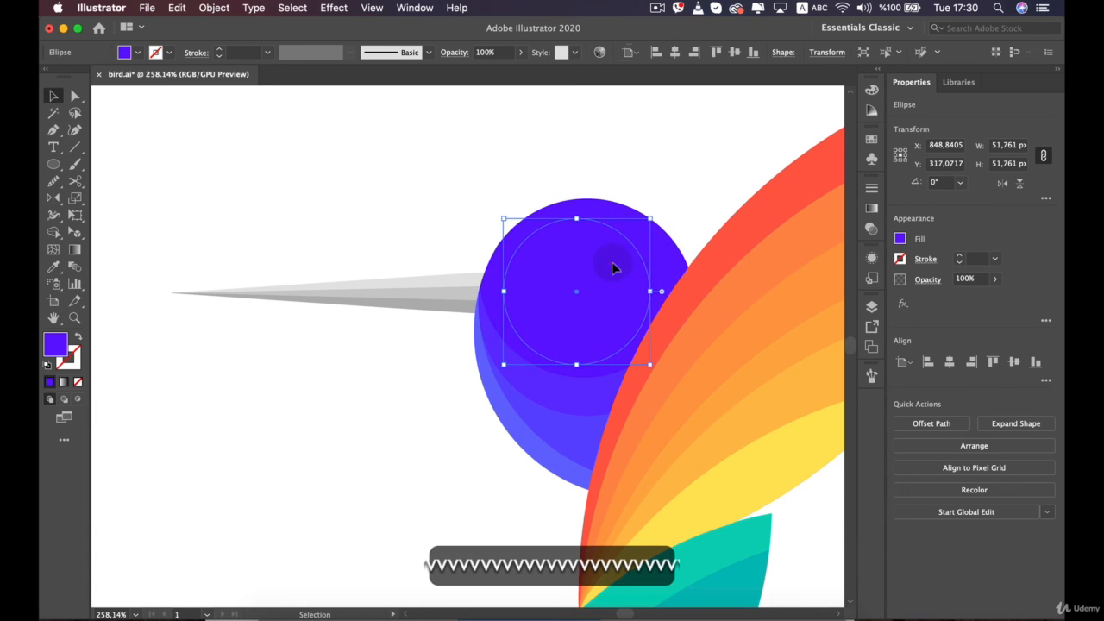
pyautogui.click(900, 238)
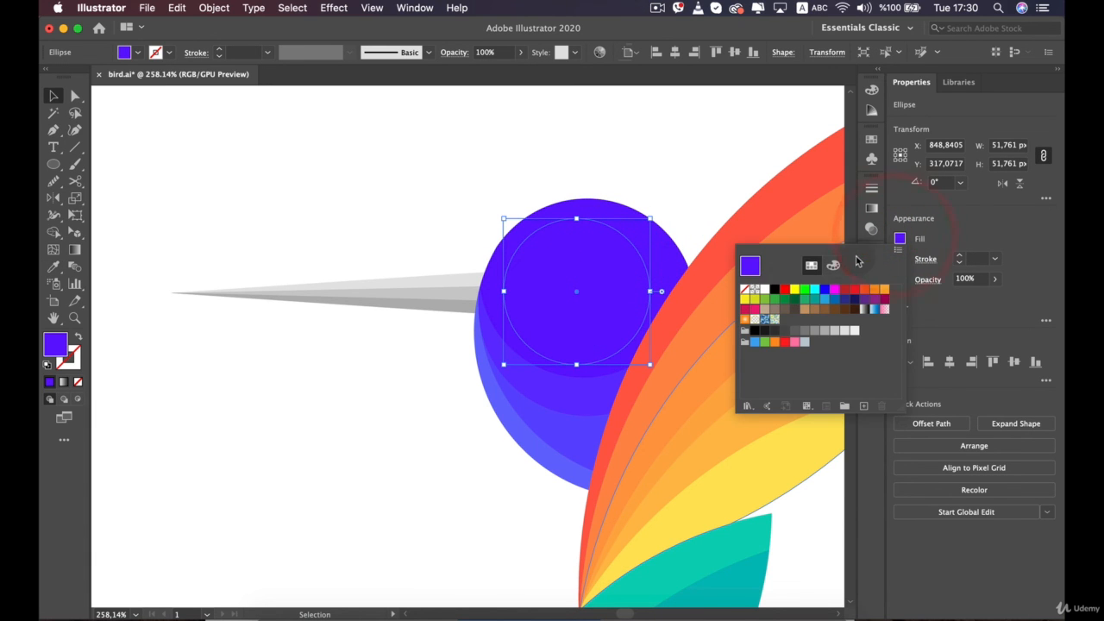
pyautogui.click(834, 265)
pyautogui.moveTo(802, 318); pyautogui.dragTo(811, 319)
pyautogui.click(608, 267)
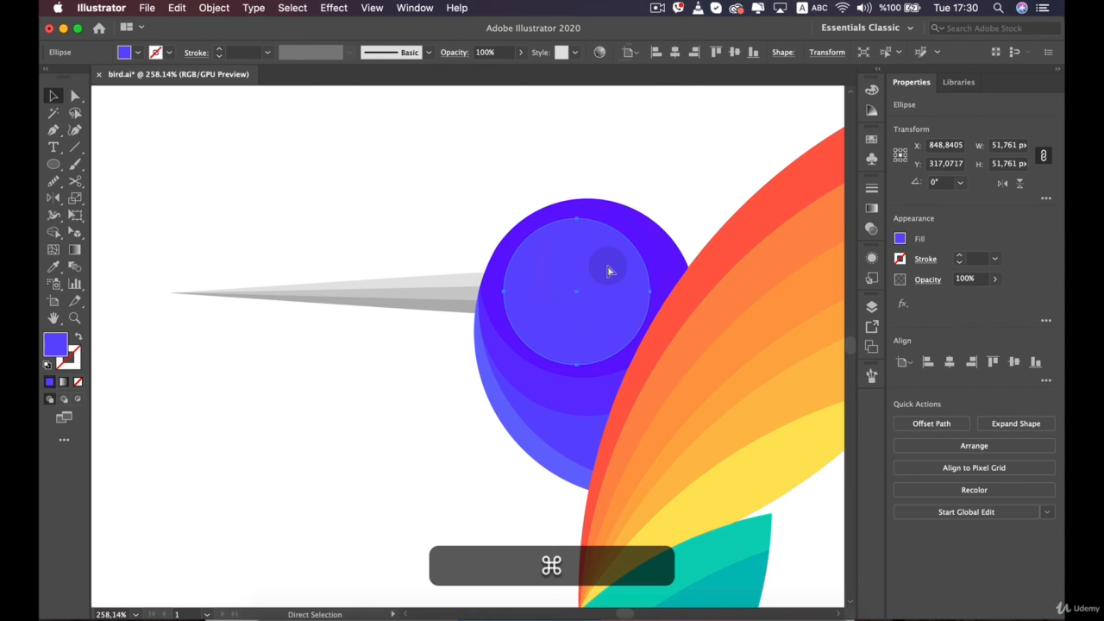
# Adjust the lighter circle's stacking order so it lies behind the orange eye but in front of the head
pyautogui.press('super+bracketleft')
pyautogui.press('super+bracketleft')
pyautogui.press('super+bracketleft')
pyautogui.press('super+bracketleft')
pyautogui.press('super+bracketleft')
pyautogui.press('super+bracketleft')
pyautogui.press('super+bracketleft')
pyautogui.press('super+bracketleft')
pyautogui.press('super+bracketleft')
pyautogui.press('super+bracketleft')
pyautogui.press('super+bracketleft')
pyautogui.press('super+bracketleft')
pyautogui.press('super+bracketleft')
pyautogui.press('super+bracketleft')
pyautogui.press('super+bracketleft')
pyautogui.press('super+bracketleft')
pyautogui.press('super+bracketleft')
pyautogui.press('super+bracketleft')
pyautogui.press('super+bracketleft')
pyautogui.press('super+bracketleft')
pyautogui.press('super+bracketright')
pyautogui.press('super+bracketright')
pyautogui.press('super+bracketright')
pyautogui.press('super+bracketright')
pyautogui.press('super+bracketright')
pyautogui.press('super+bracketright')
pyautogui.press('super+bracketright')
pyautogui.press('super+bracketright')
pyautogui.press('super+bracketright')
pyautogui.press('super+bracketright')
pyautogui.press('super+bracketright')
pyautogui.press('super+bracketright')
pyautogui.press('super+bracketright')
pyautogui.press('super+bracketright')
pyautogui.press('super+bracketright')
pyautogui.press('super+bracketright')
pyautogui.press('super+bracketright')
pyautogui.press('super+bracketright')
pyautogui.press('super+bracketright')
pyautogui.press('super+bracketright')
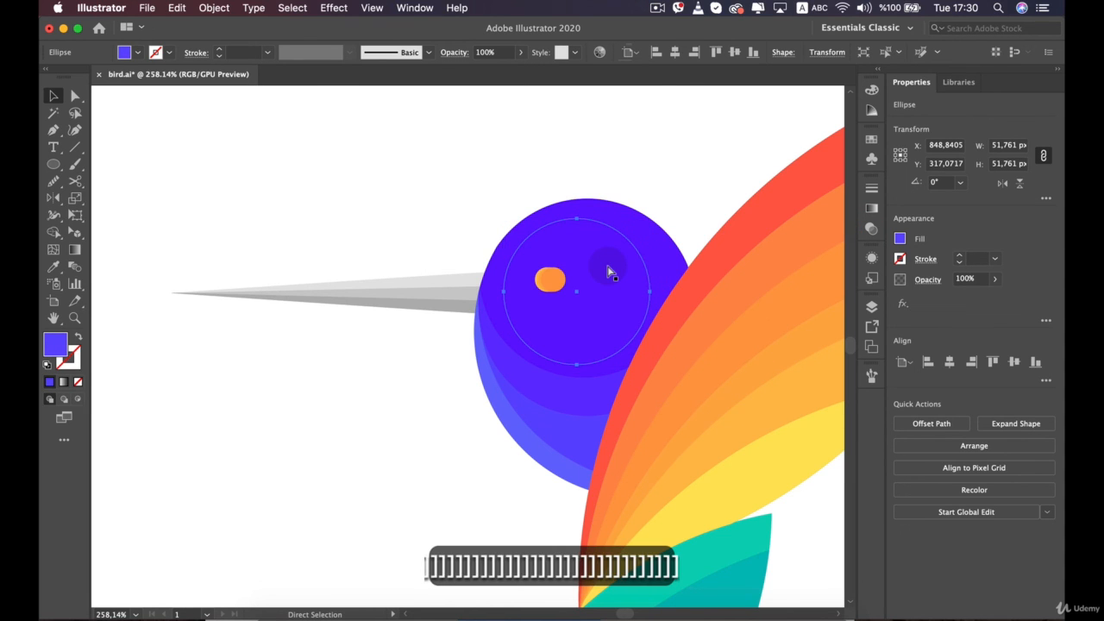
pyautogui.click(730, 210)
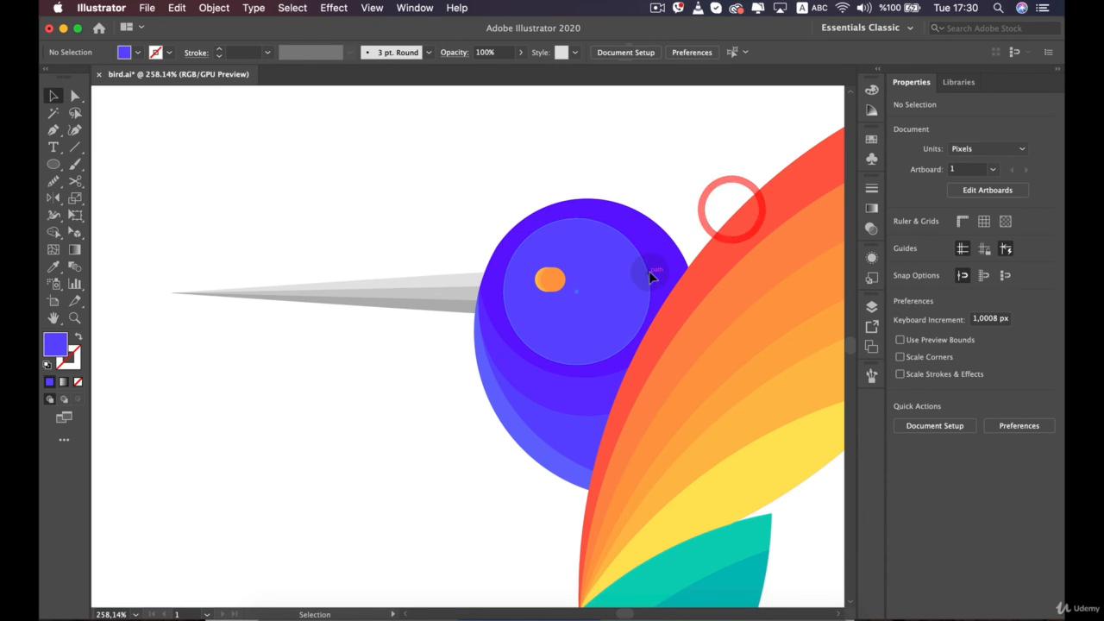
# Try to shrink the circle around the eye to about 42.9 px from its upper corner
pyautogui.click(649, 272)
pyautogui.moveTo(651, 222); pyautogui.dragTo(637, 244)
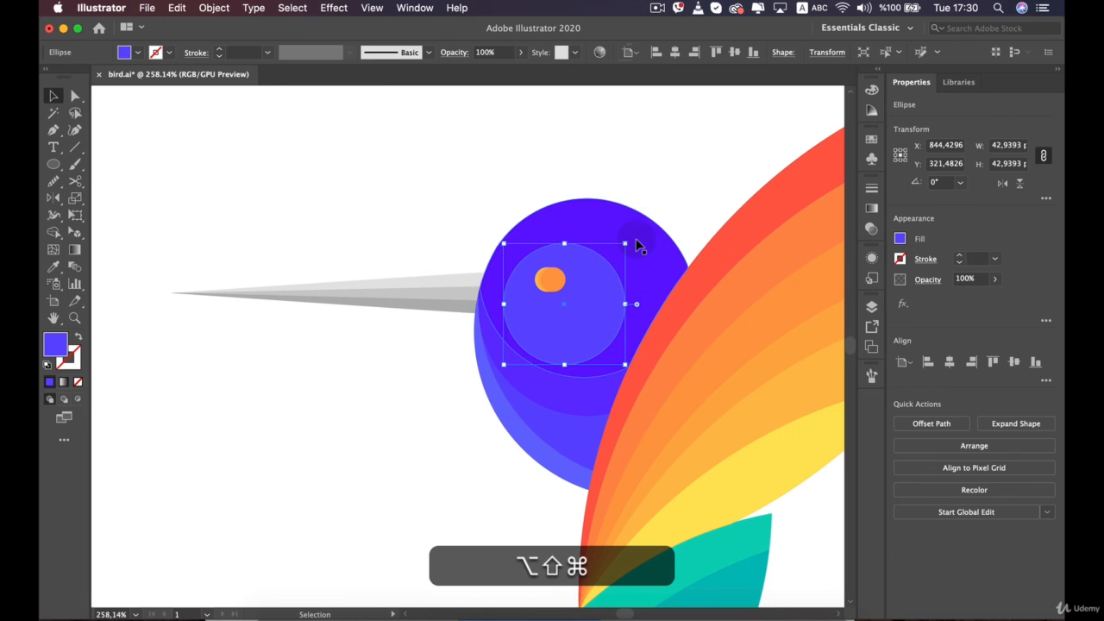
pyautogui.press('super+z')
pyautogui.press('super+z')
pyautogui.press('super+z')
pyautogui.press('super+z')
pyautogui.press('super+z')
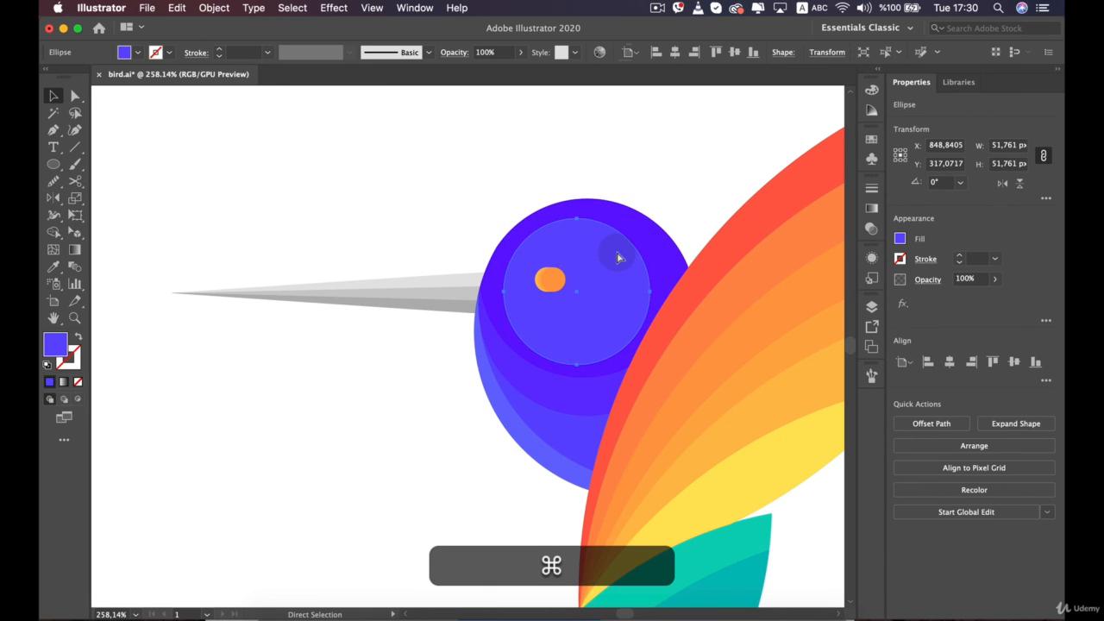
# Duplicate the circle in place and scale the copy around its centre to about 39.8 px
pyautogui.press('super+c')
pyautogui.press('super+f')
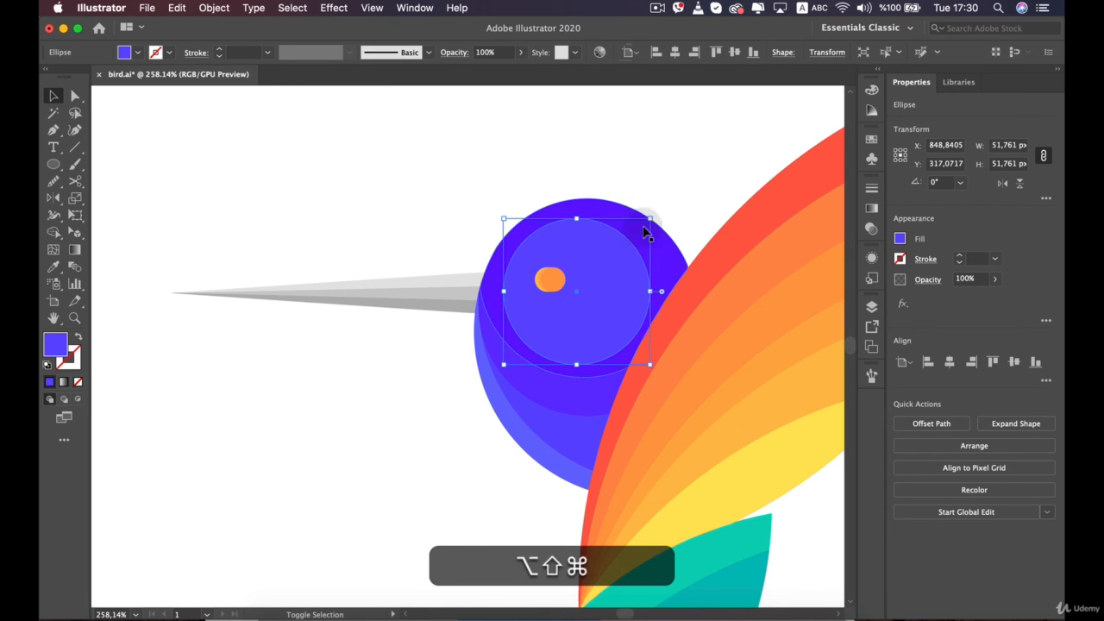
pyautogui.moveTo(643, 226); pyautogui.dragTo(634, 235)
# Raise the green value of the inner circle's fill to make it a lighter blue, and deselect it
pyautogui.click(900, 240)
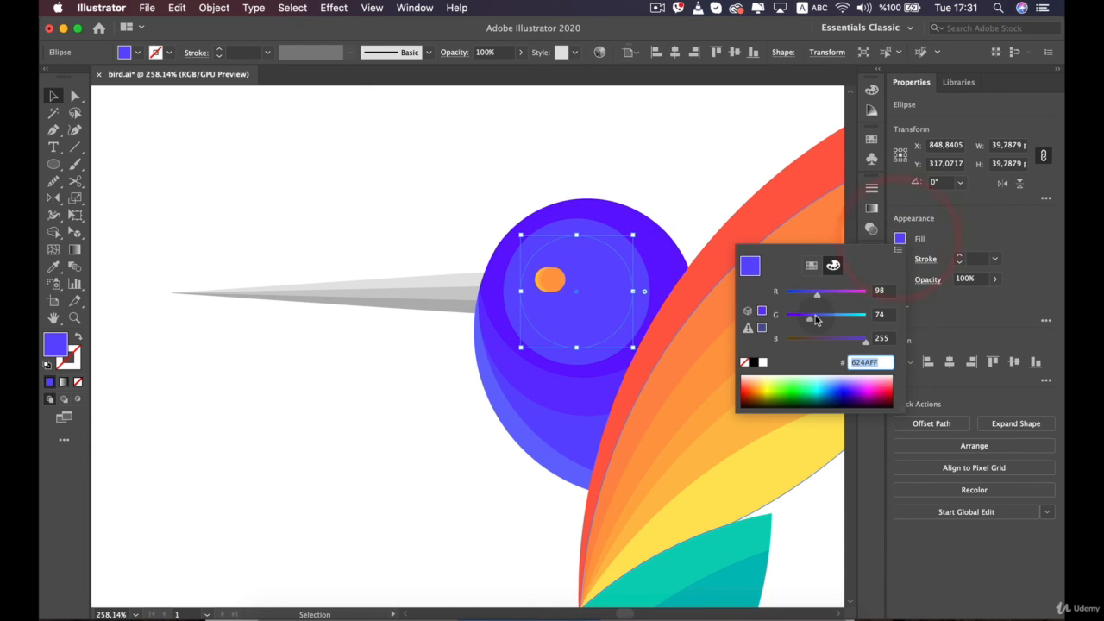
pyautogui.click(816, 320)
pyautogui.click(704, 182)
pyautogui.click(705, 178)
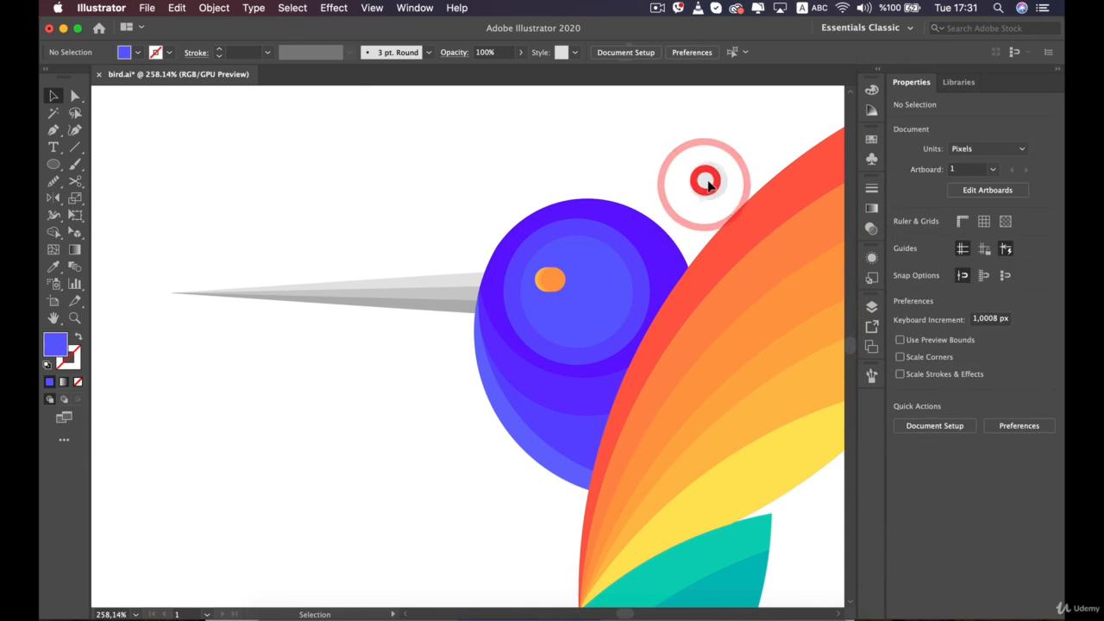
pyautogui.scroll(-5, 705, 180)
pyautogui.moveTo(714, 267); pyautogui.dragTo(616, 344)
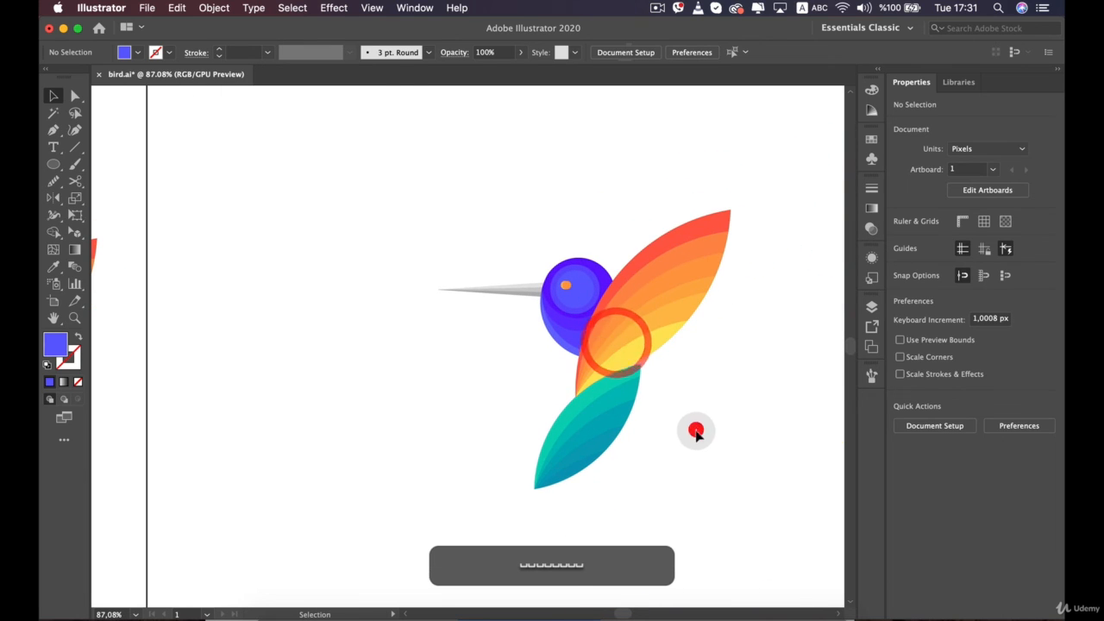
# Scale the whole homework hummingbird up proportionally to about 468 × 442 px, shift it slightly down and right, and deselect it
pyautogui.scroll(-4, 696, 435)
pyautogui.moveTo(682, 516); pyautogui.dragTo(661, 471)
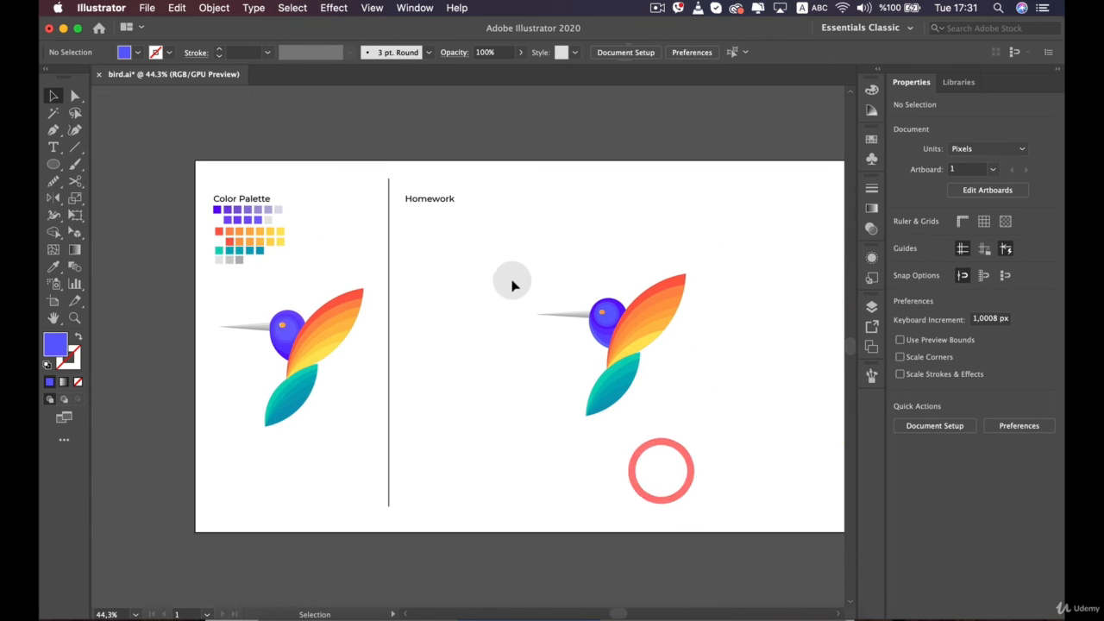
pyautogui.moveTo(511, 264); pyautogui.dragTo(715, 450)
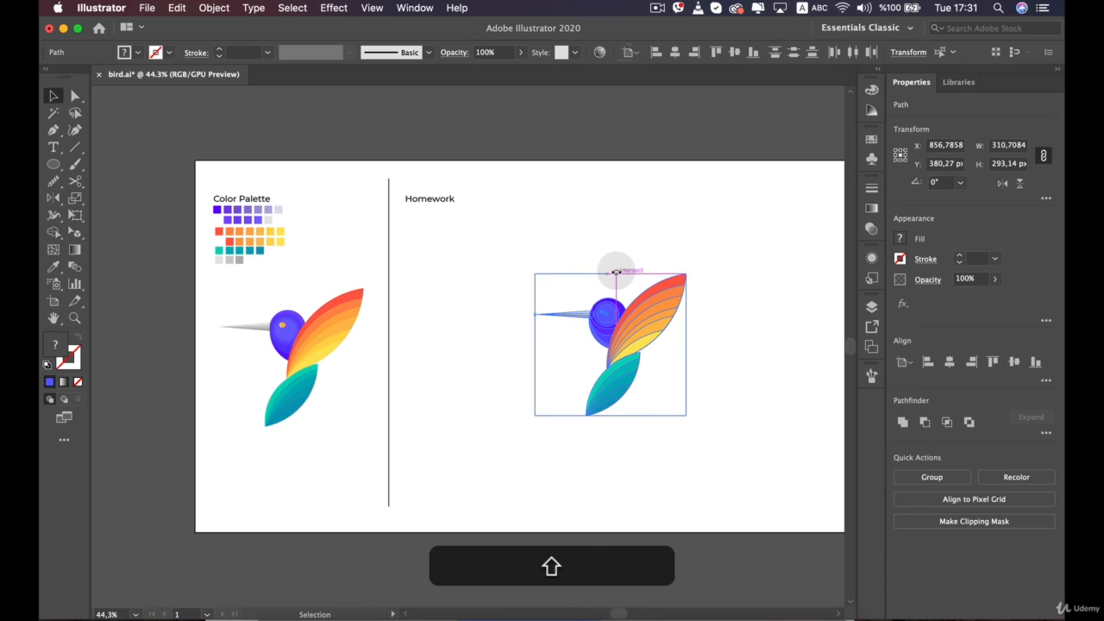
pyautogui.moveTo(611, 273); pyautogui.dragTo(618, 197)
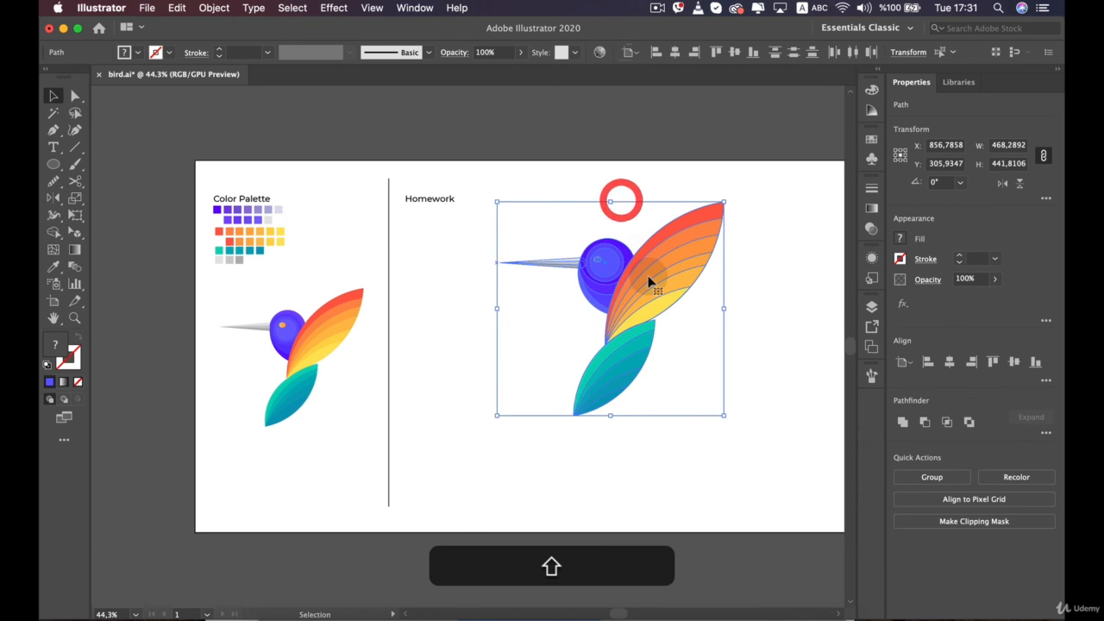
pyautogui.moveTo(654, 278); pyautogui.dragTo(662, 306)
pyautogui.click(493, 390)
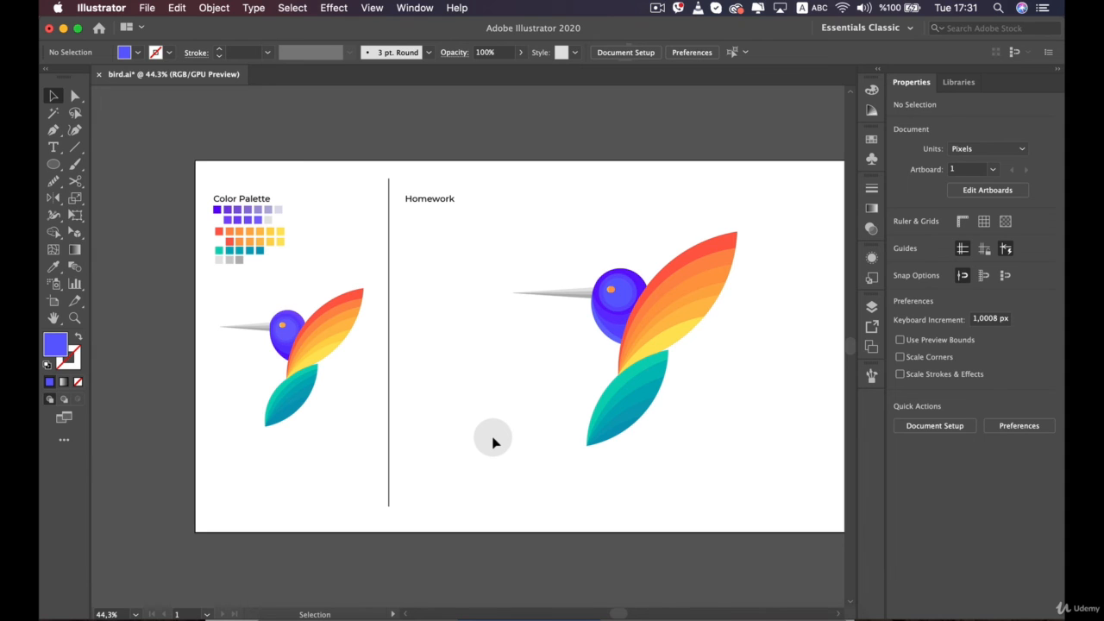
# Inspect the enlarged hummingbird's head, beak, wing and tail on the homework side of the artboard
pyautogui.scroll(2, 492, 441)
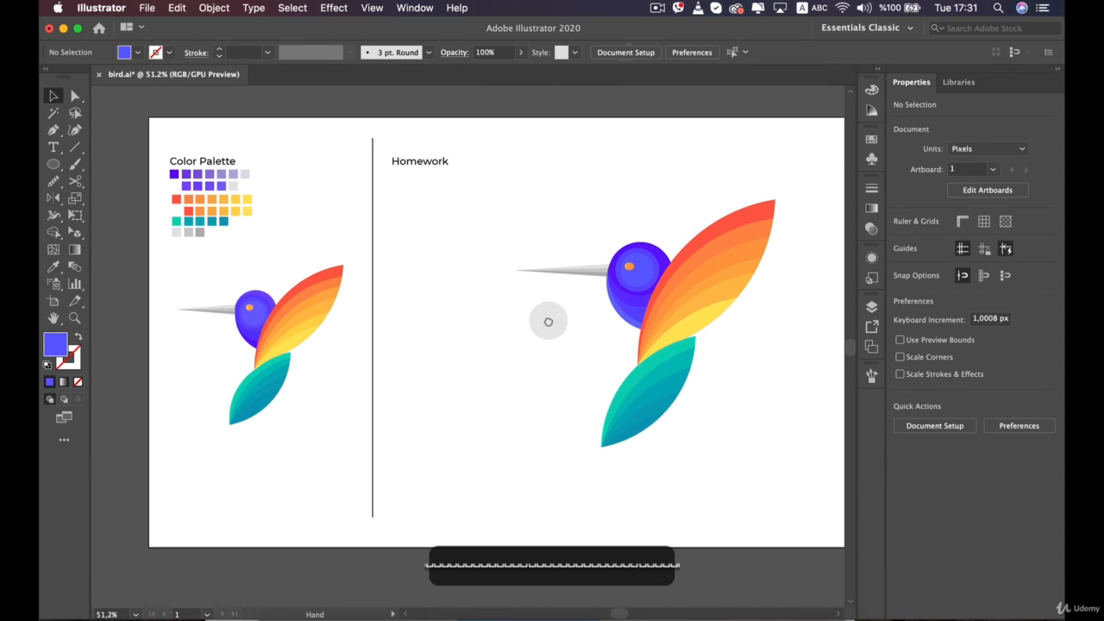
pyautogui.hscroll(3, 483, 336)
pyautogui.click(464, 339)
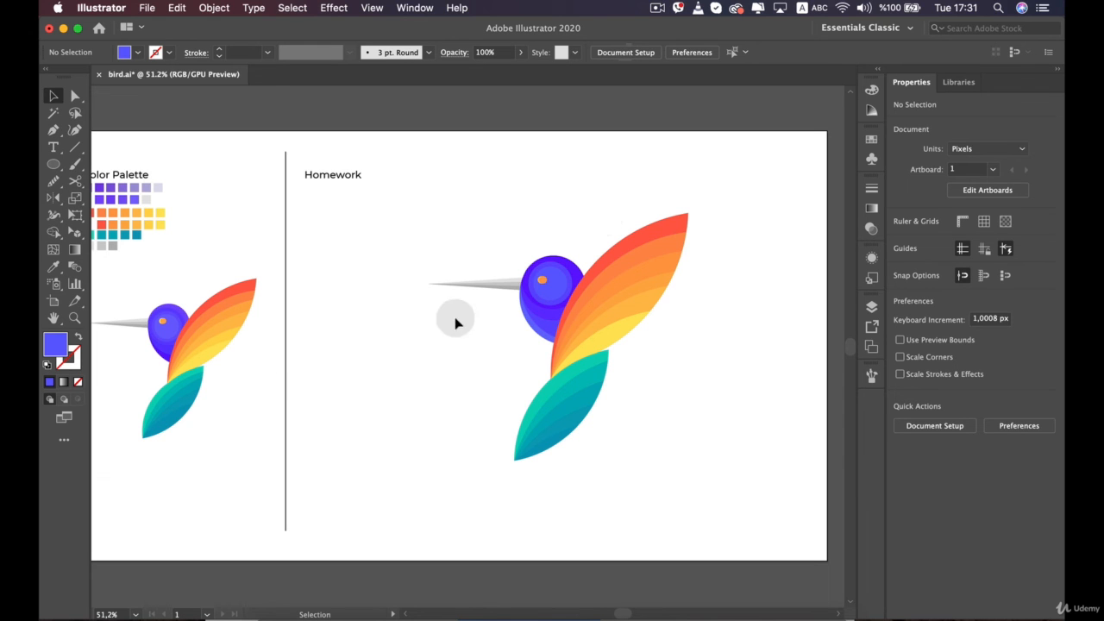
pyautogui.click(619, 240)
pyautogui.click(728, 236)
pyautogui.scroll(4, 782, 271)
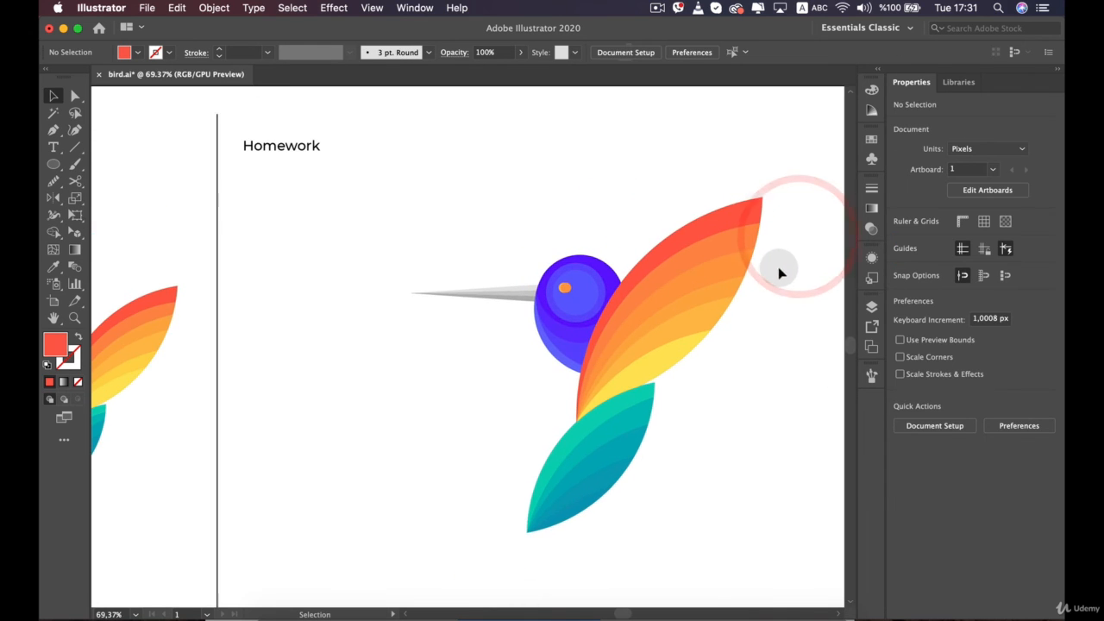
pyautogui.scroll(-2, 761, 308)
pyautogui.press('space')
pyautogui.moveTo(739, 302); pyautogui.dragTo(691, 279)
pyautogui.click(746, 334)
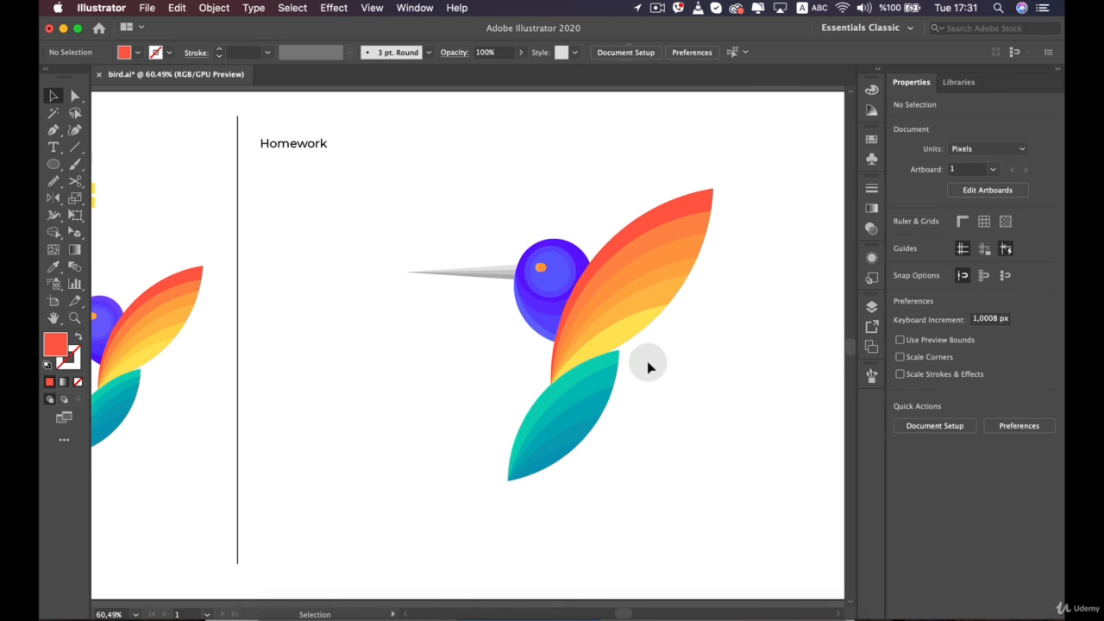
pyautogui.click(657, 8)
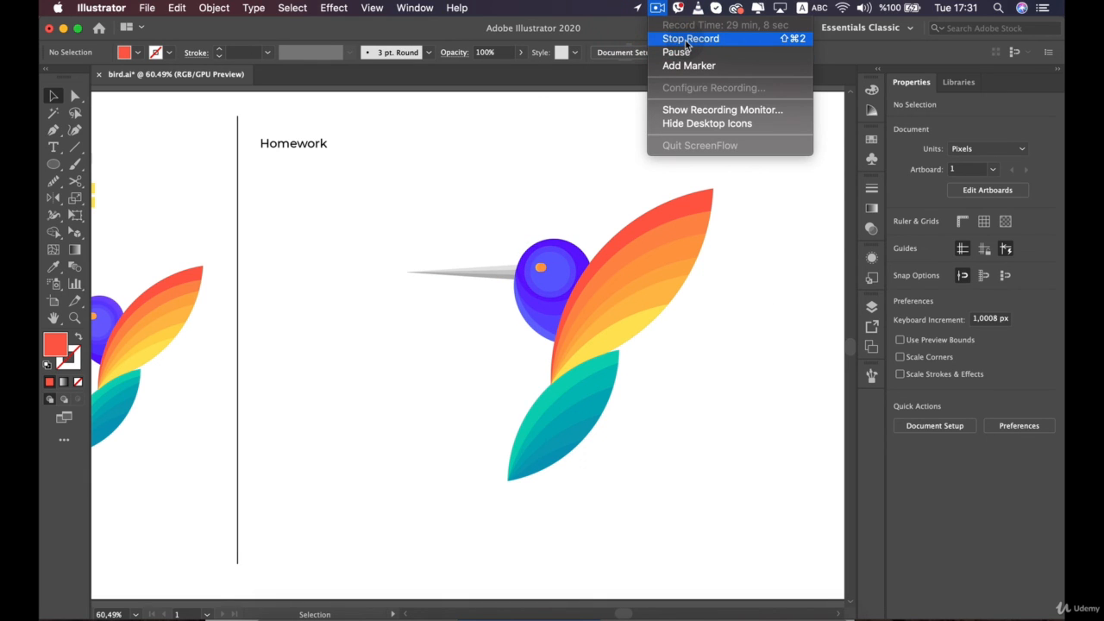